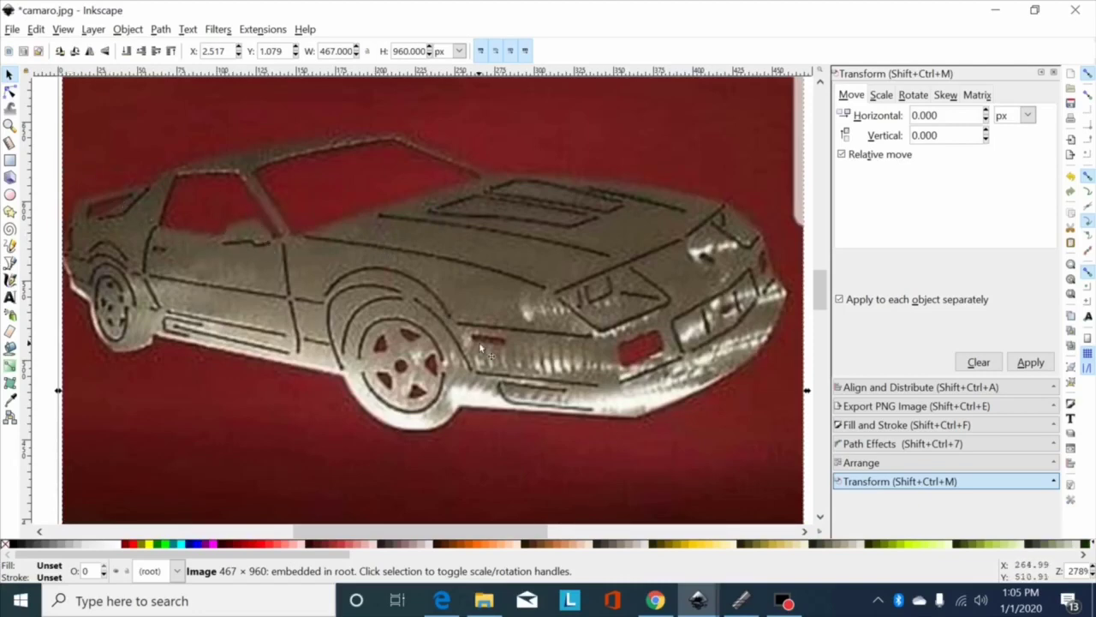
Start a Bezier path at the rear corner of the Camaro's roof and trace the roofline and windshield down to the hood.
left_click_drag(480, 531, 462, 531)
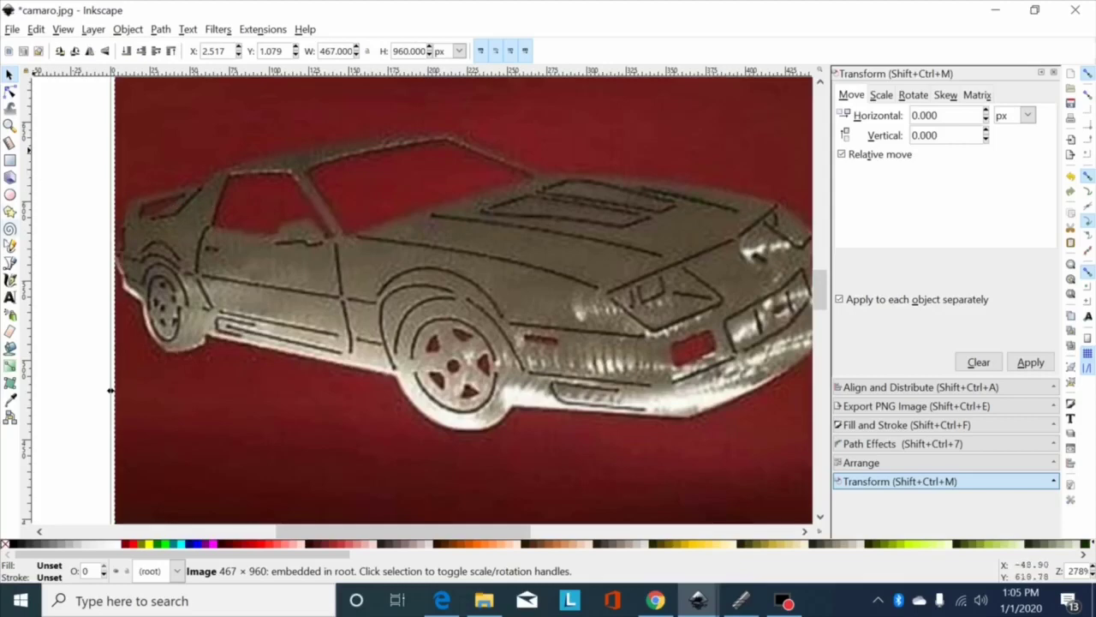
left_click(10, 262)
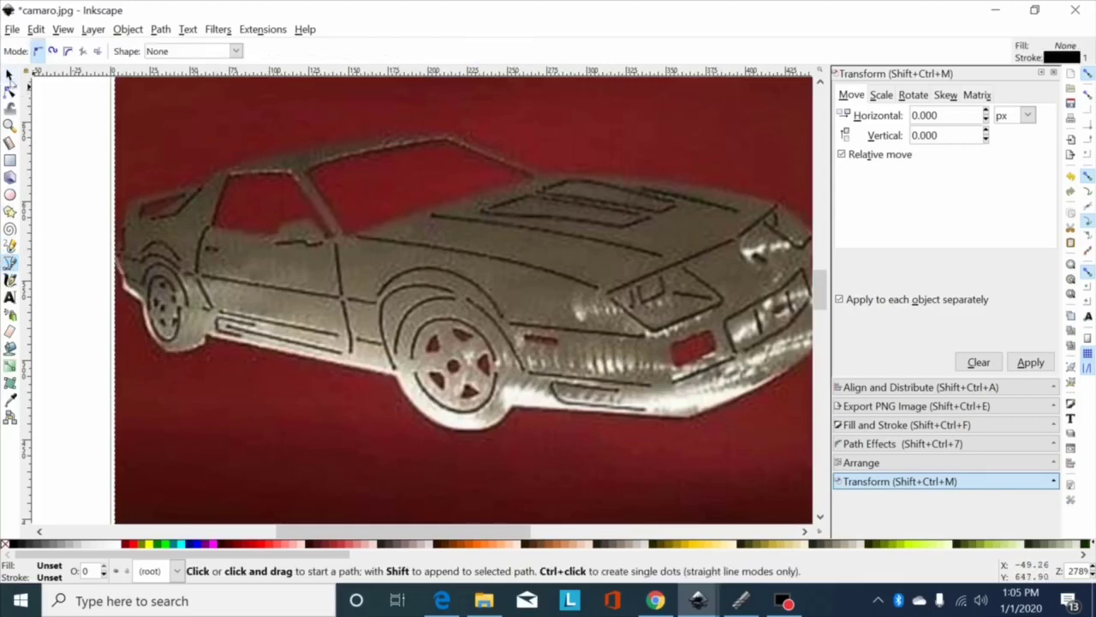
left_click(9, 75)
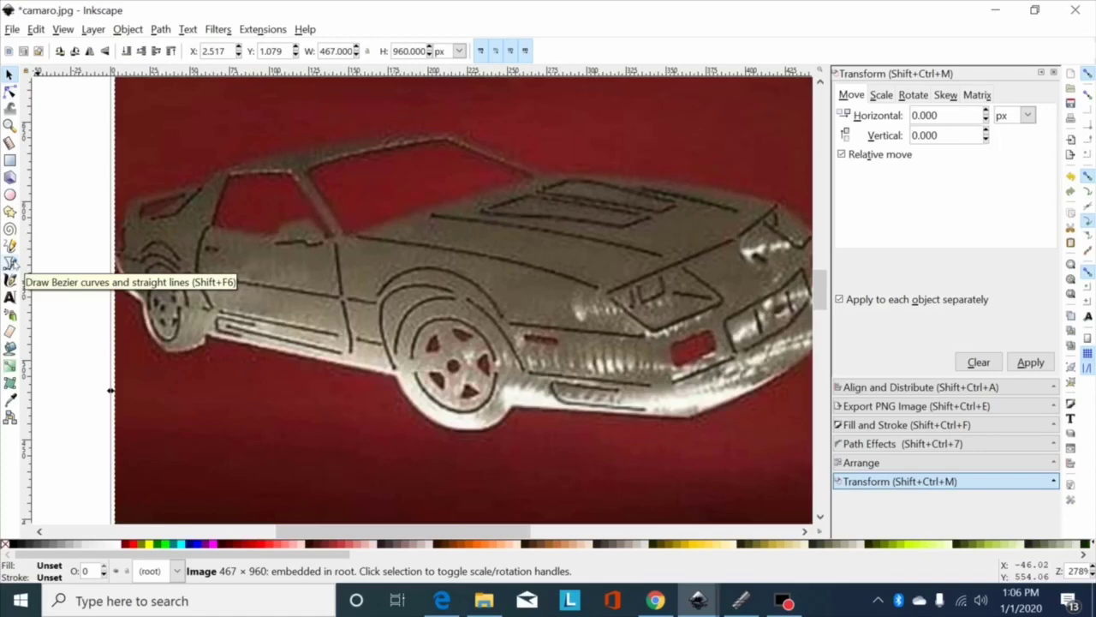
left_click(10, 262)
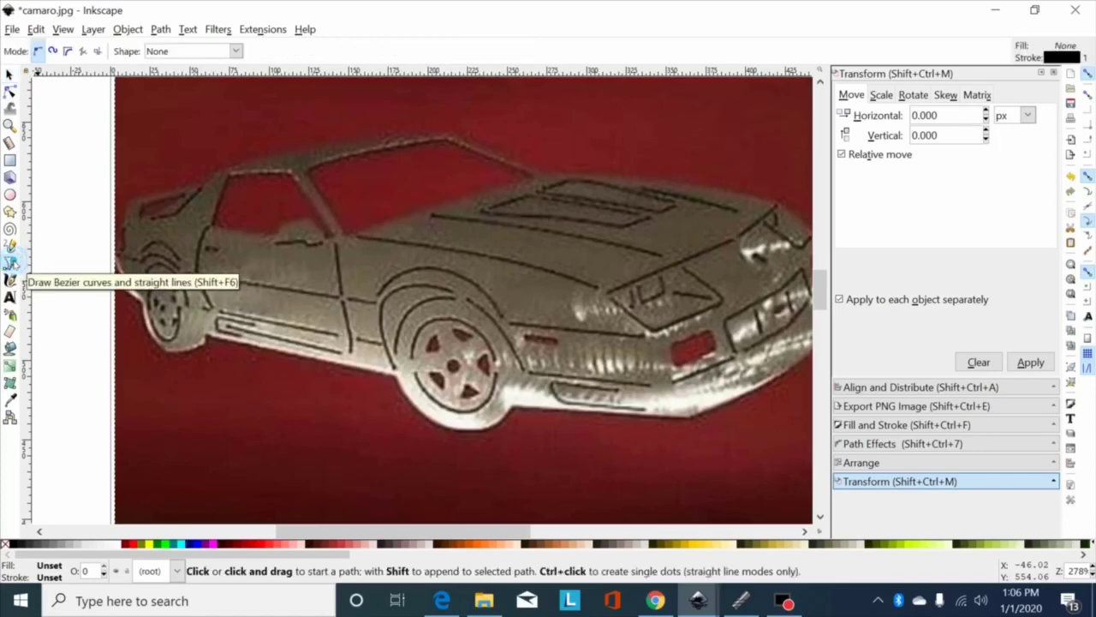
left_click(232, 163)
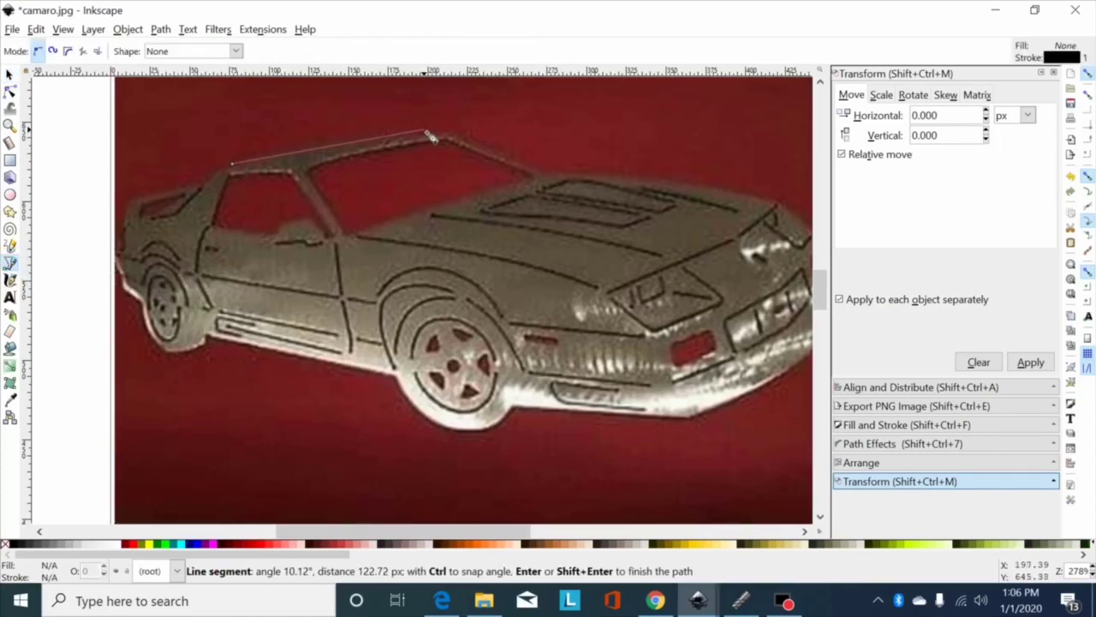
left_click(428, 130)
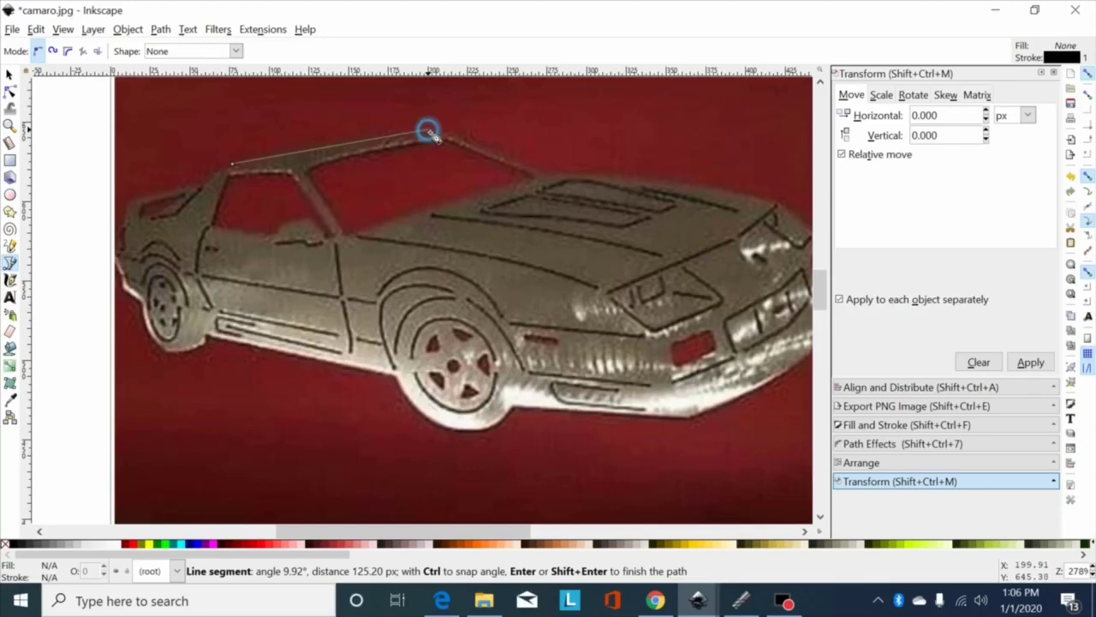
left_click(541, 171)
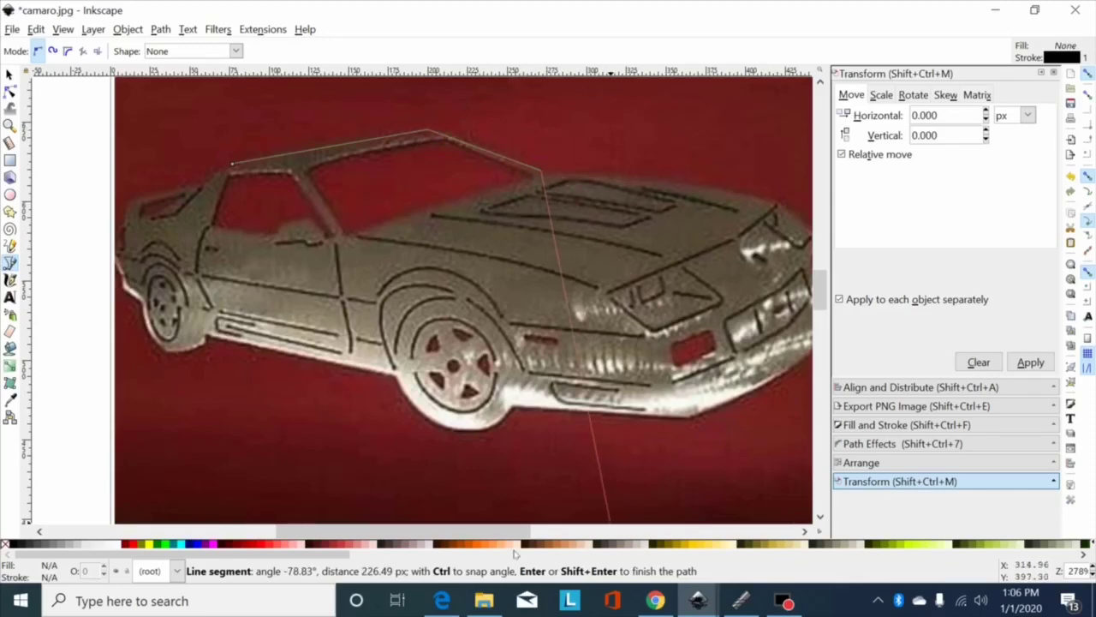
Continue the outline along the hood edge, around the car's nose, and down to the lower corner of the front bumper.
left_click_drag(511, 534, 582, 538)
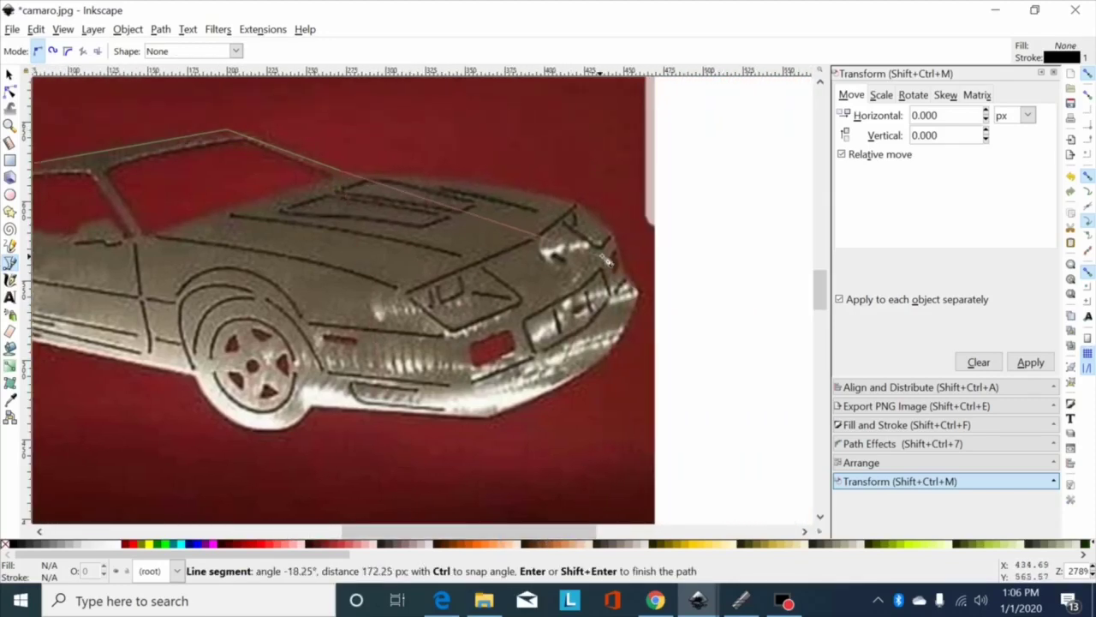
left_click(578, 204)
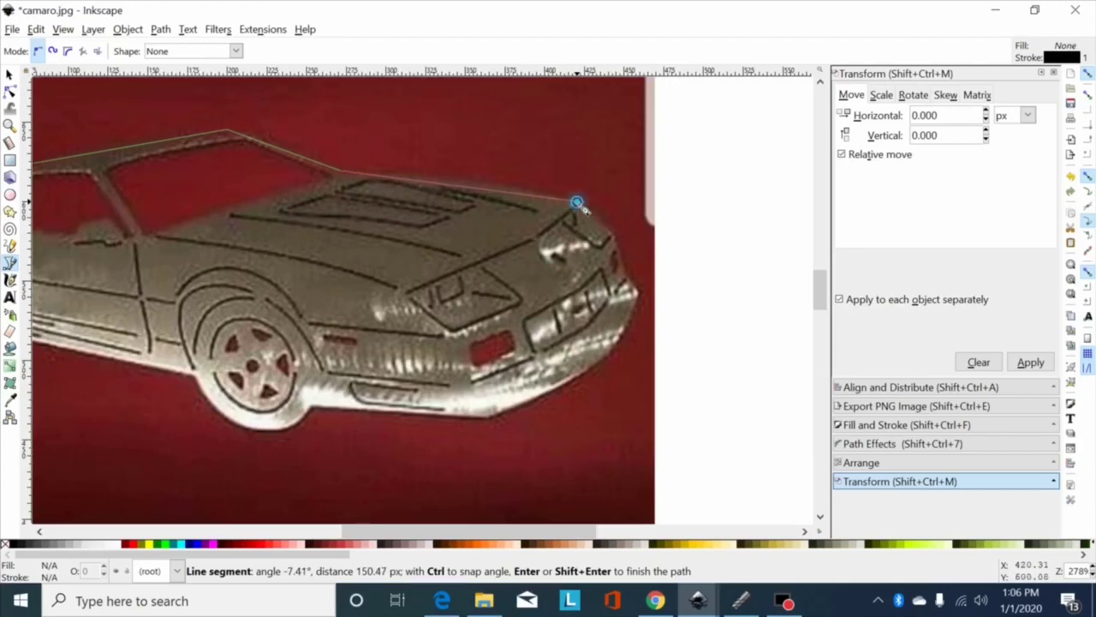
left_click(616, 237)
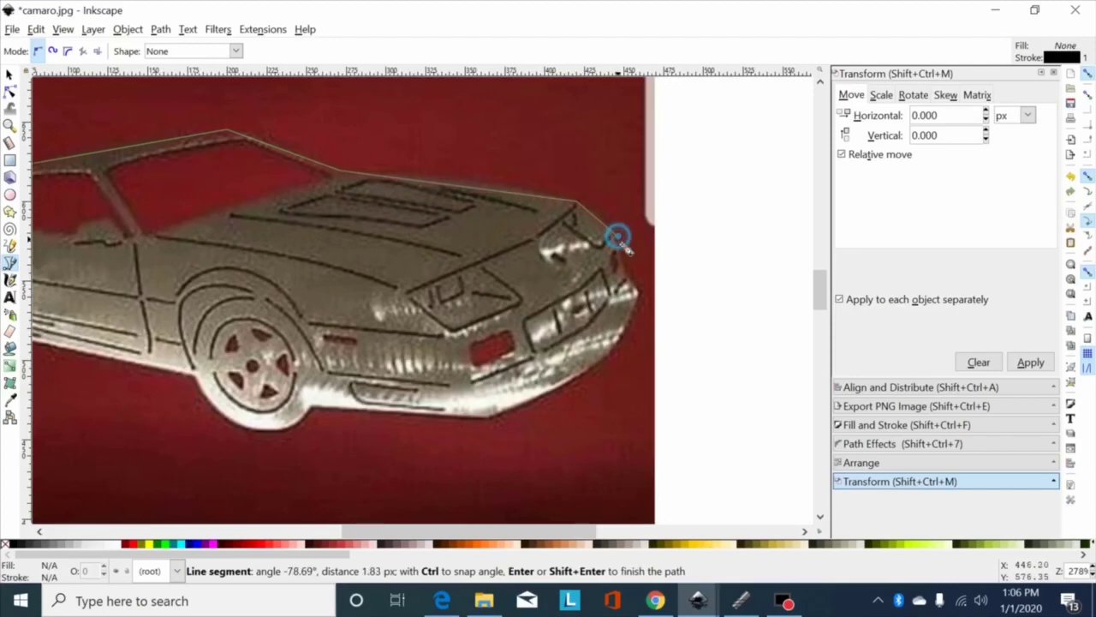
left_click(637, 291)
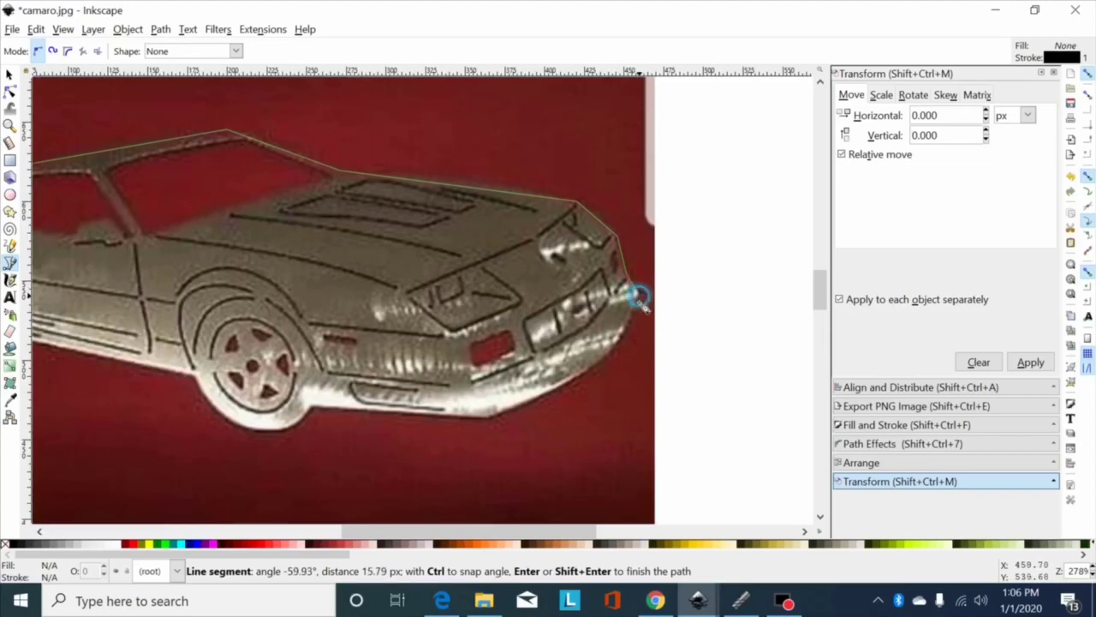
left_click(610, 363)
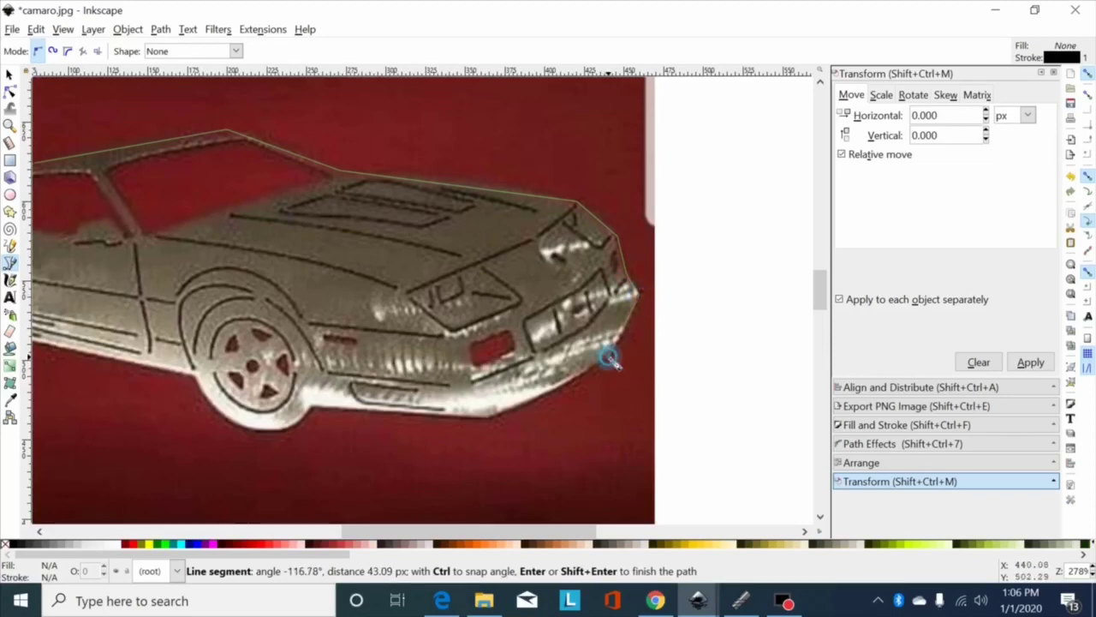
left_click(495, 425)
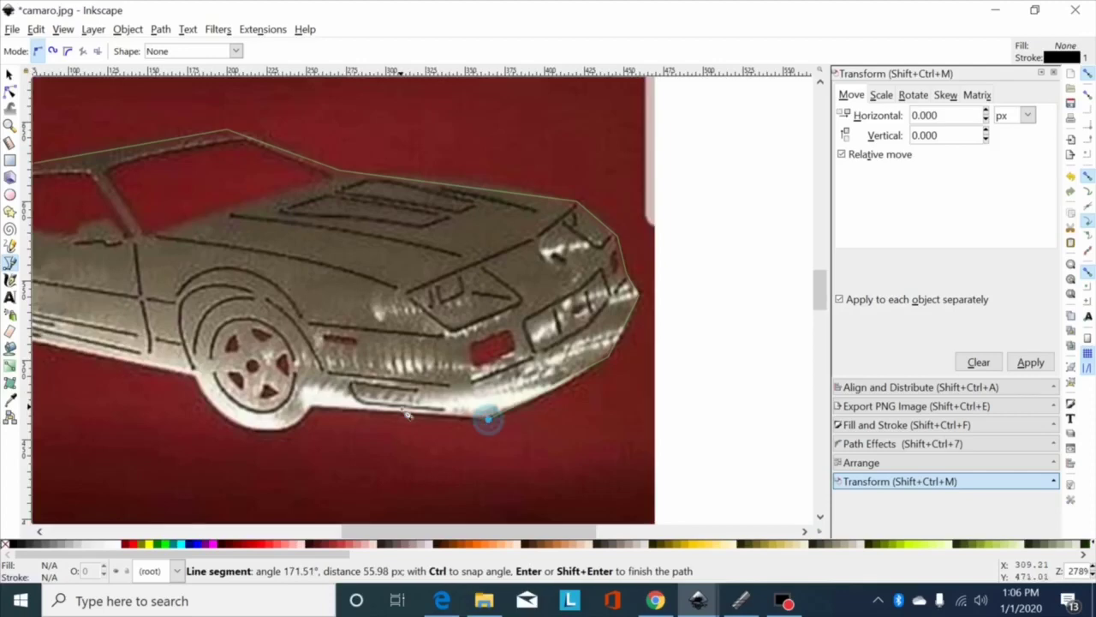
Extend the outline along the front bumper's underside and around the bottom of the front wheel to the rocker panel.
left_click(316, 414)
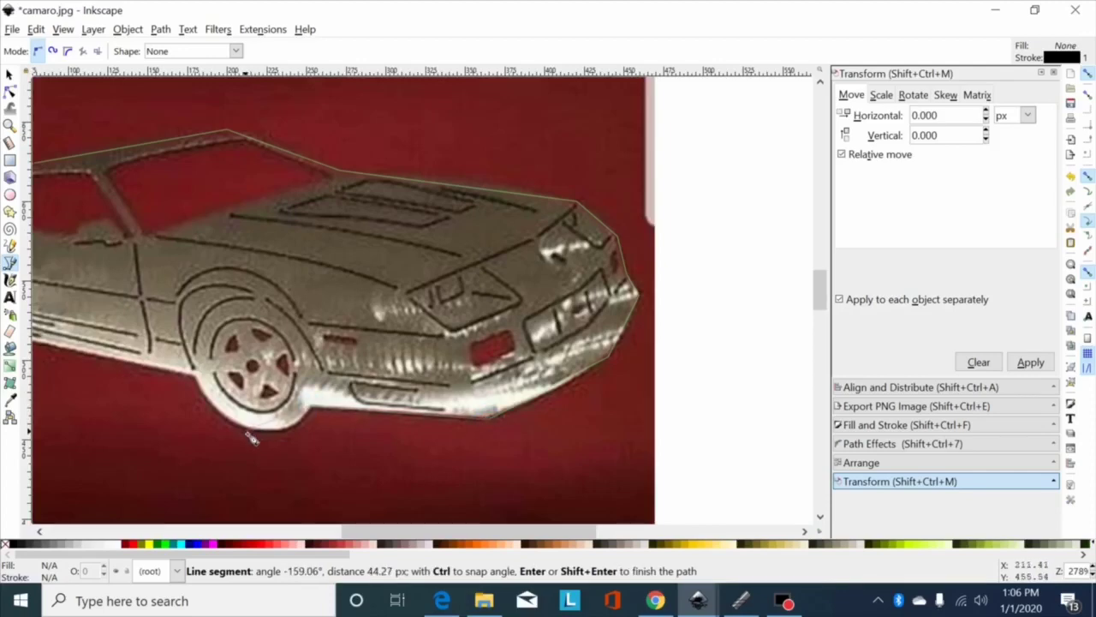
left_click(255, 435)
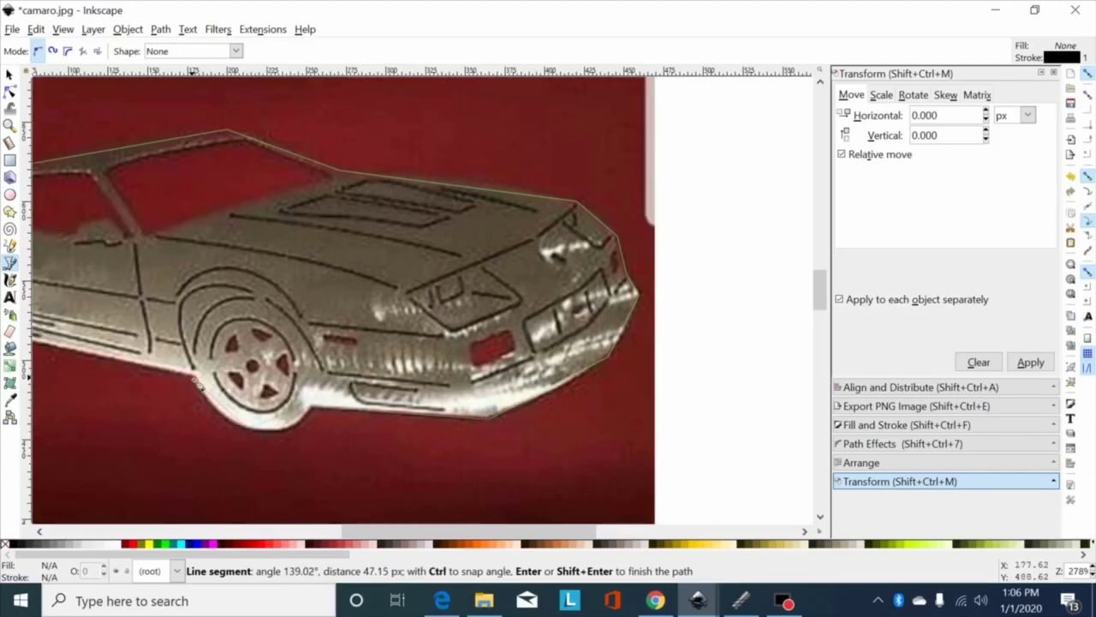
left_click(195, 376)
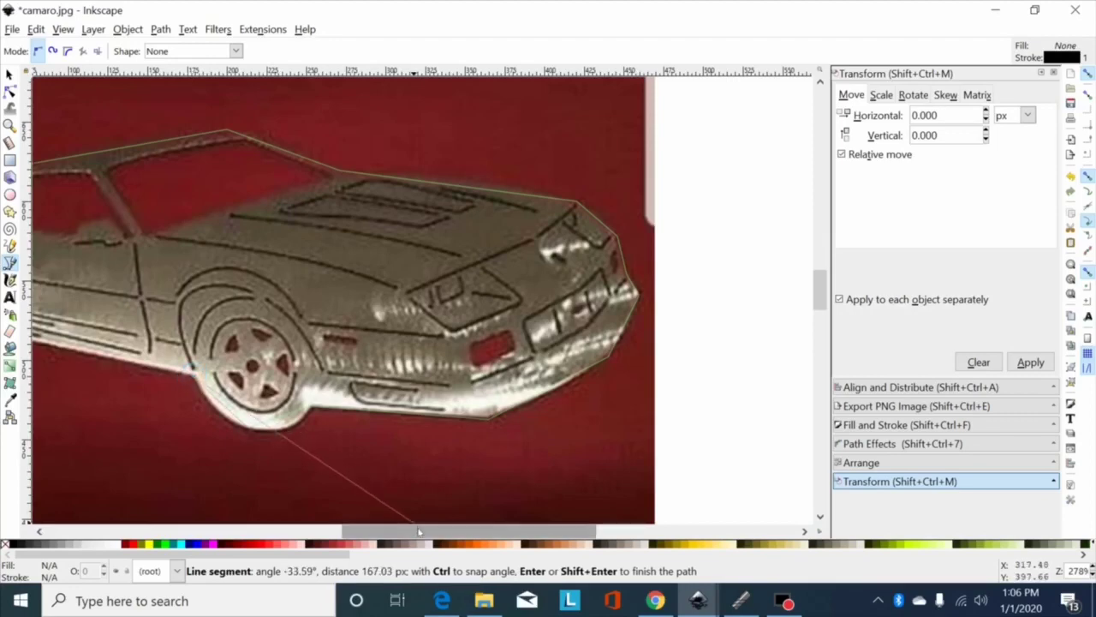
Trace the outline along the rocker panel's lower edge and around the bottom of the rear wheel to its back side.
left_click_drag(415, 530, 328, 505)
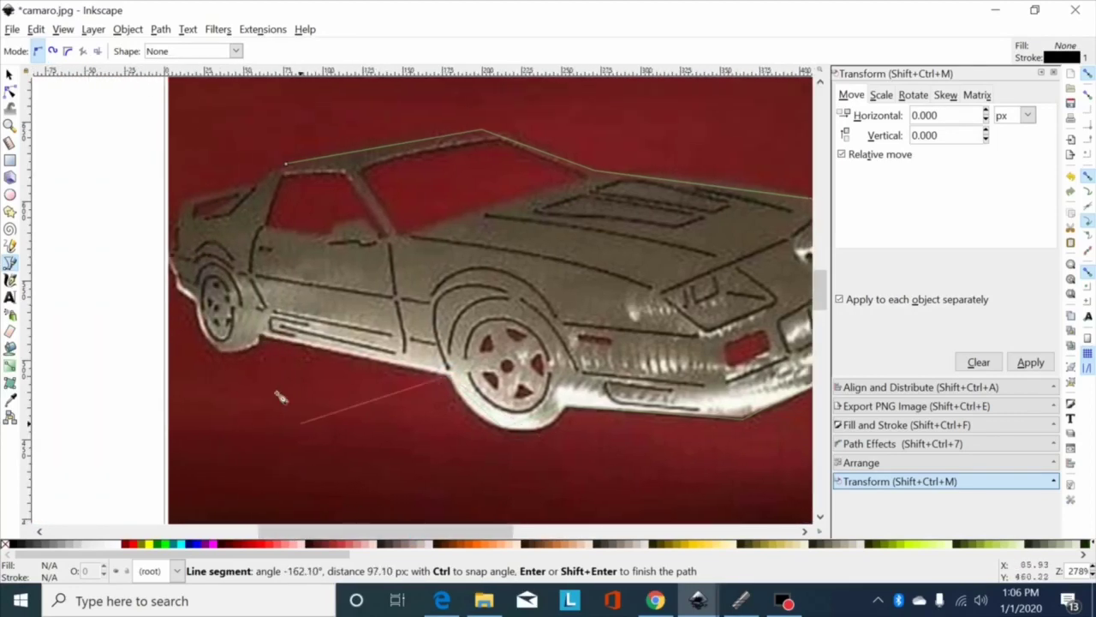
left_click(269, 339)
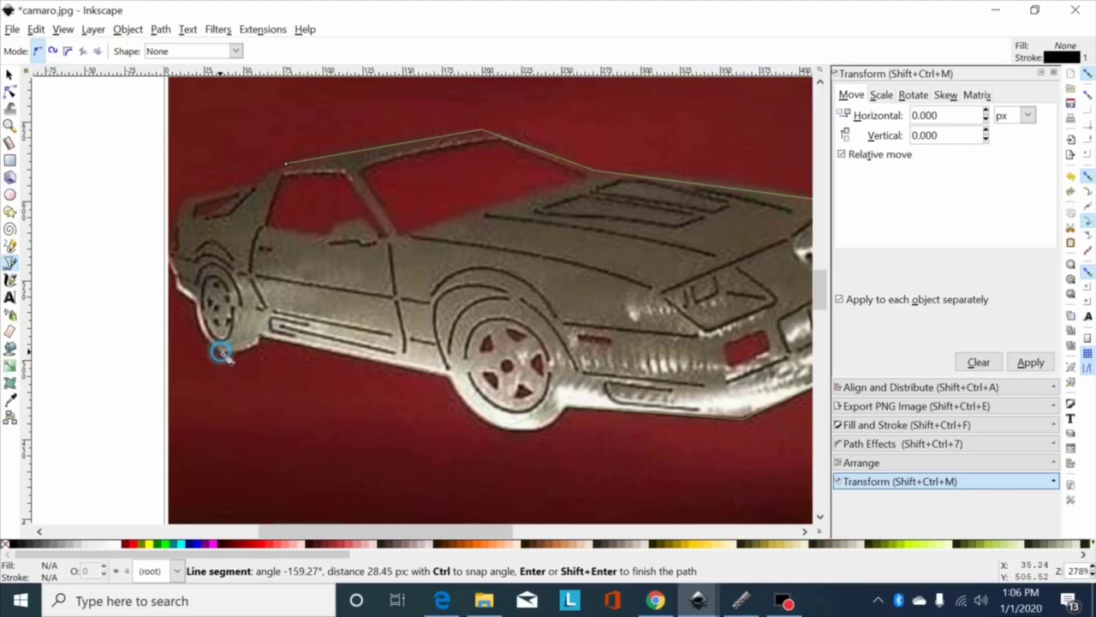
left_click(227, 360)
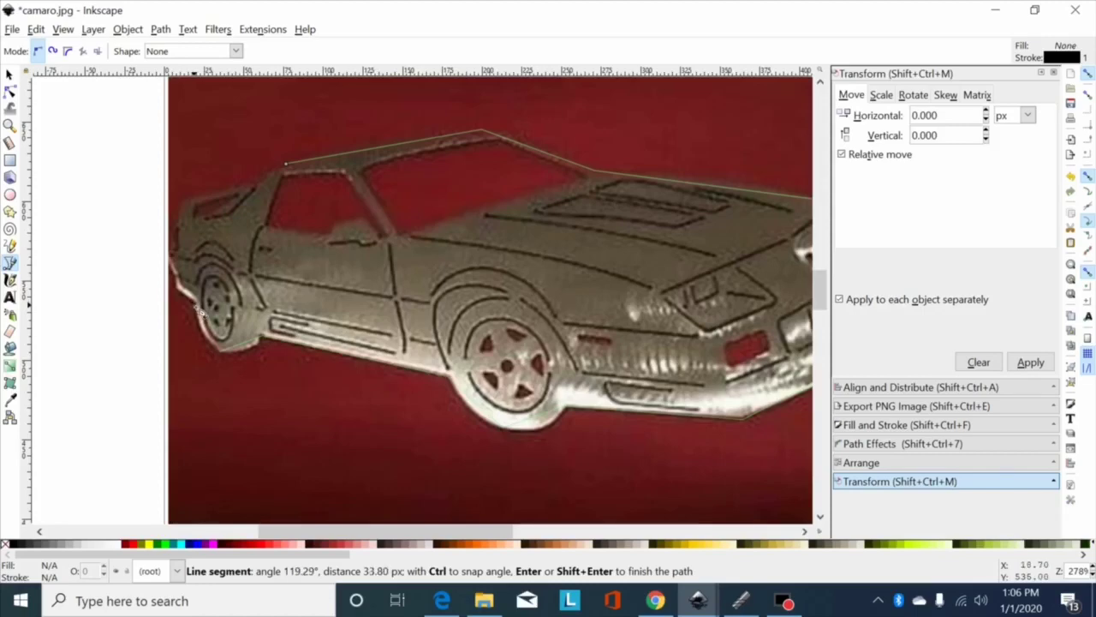
left_click(201, 314)
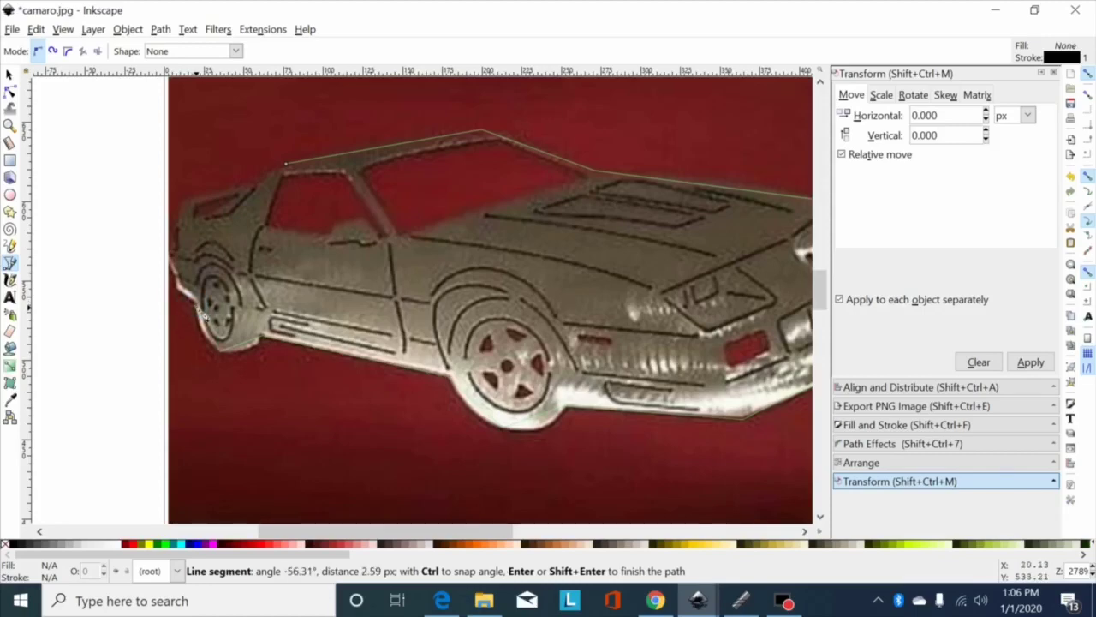
Trace the lower rear bumper from the rear wheel to the rearmost point, replacing the misplaced node at the bumper's bottom corner.
scroll(203, 315, "up", 2, "ctrl")
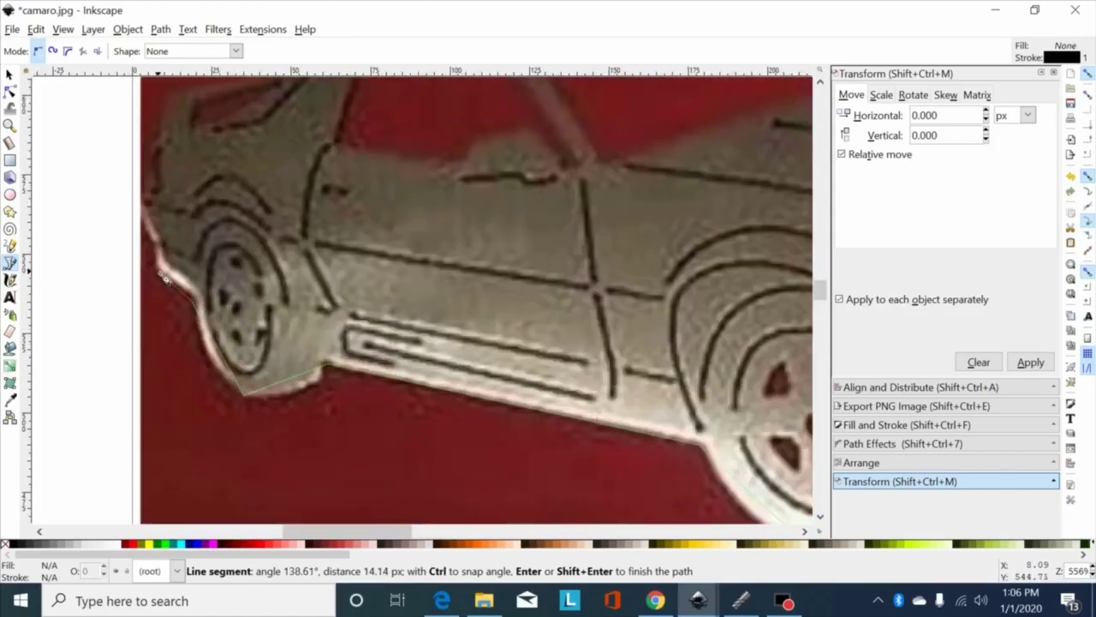
left_click(164, 272)
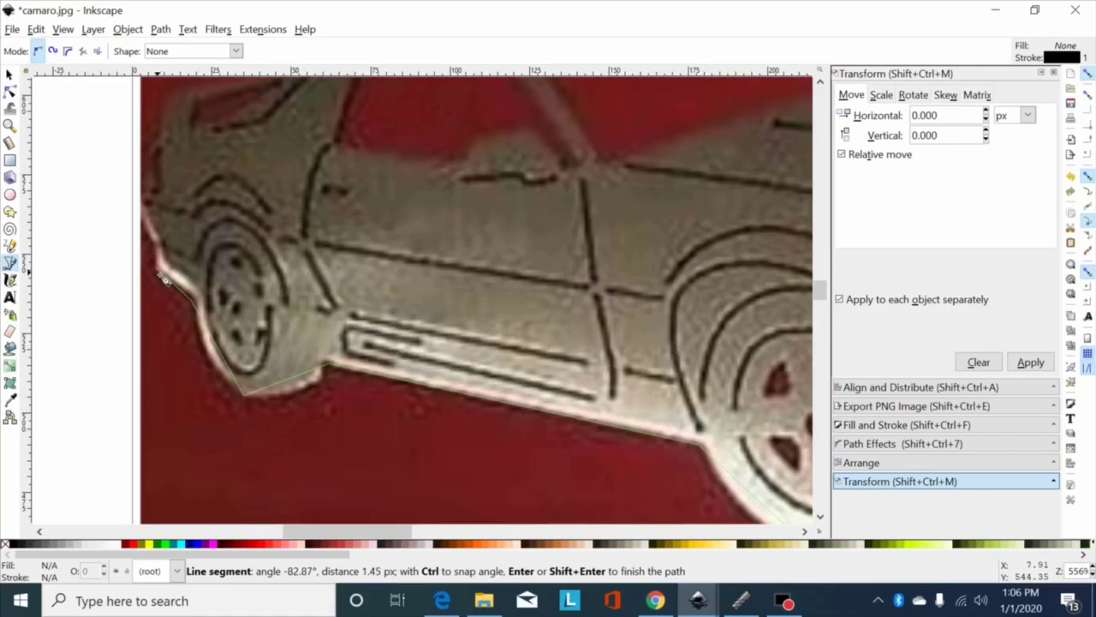
key("BackSpace")
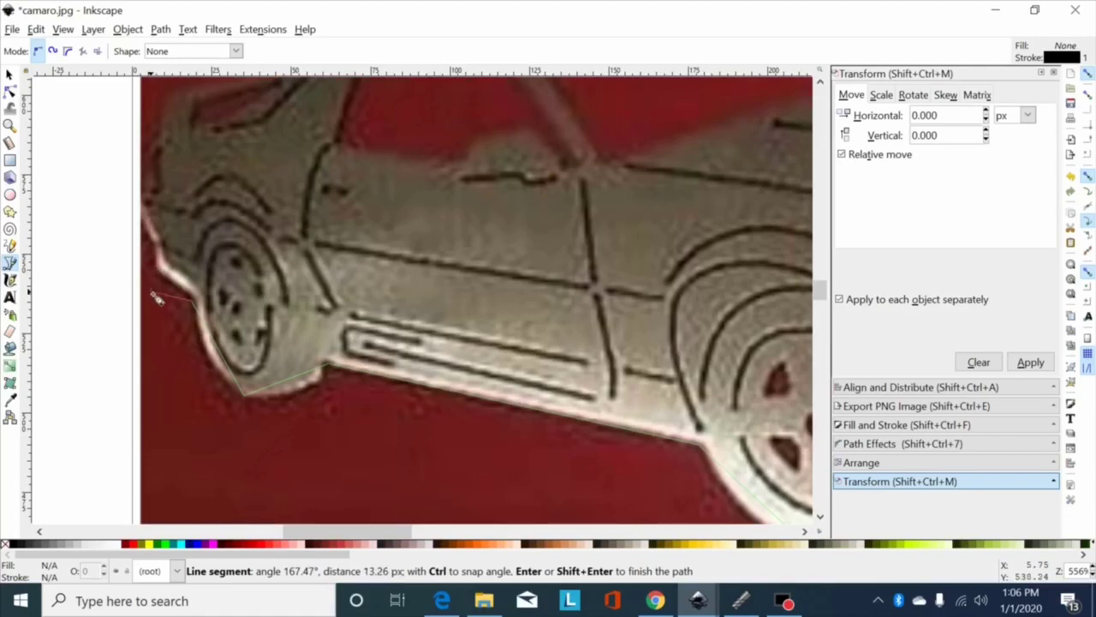
left_click(161, 261)
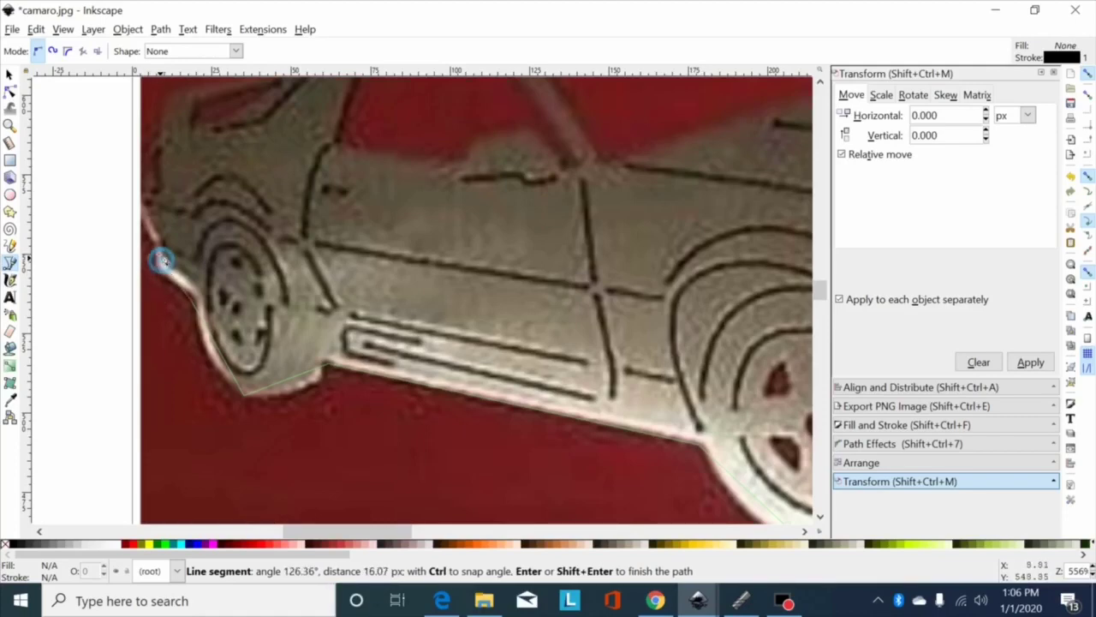
left_click(146, 204)
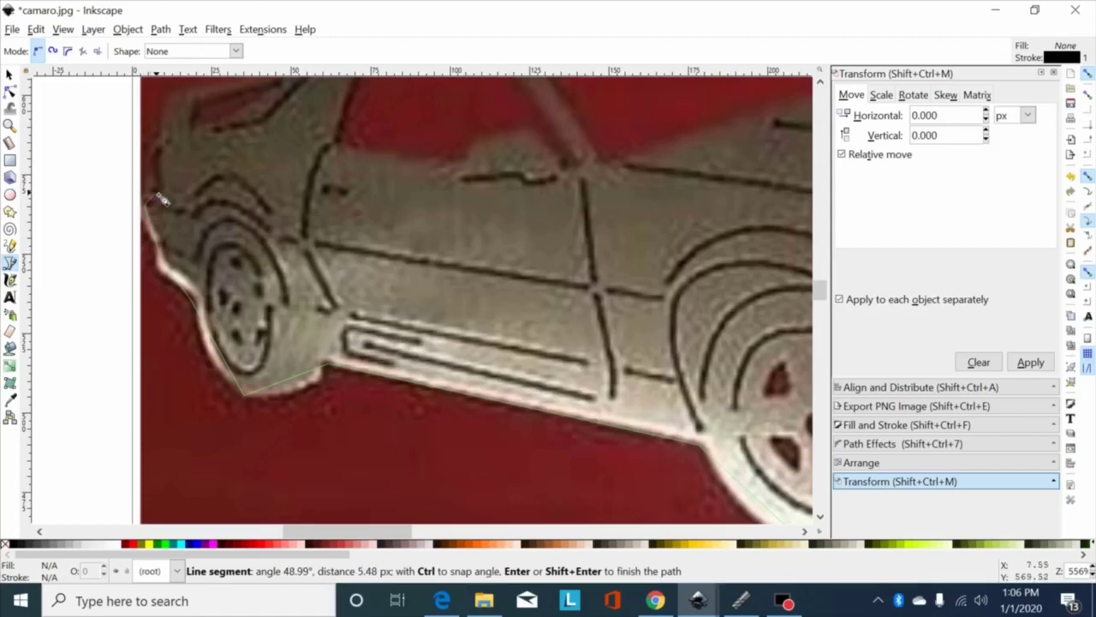
Trace up the car's tail, along the spoiler and rear pillar, and close the path at the starting node on the roof.
scroll(163, 193, "up", 3)
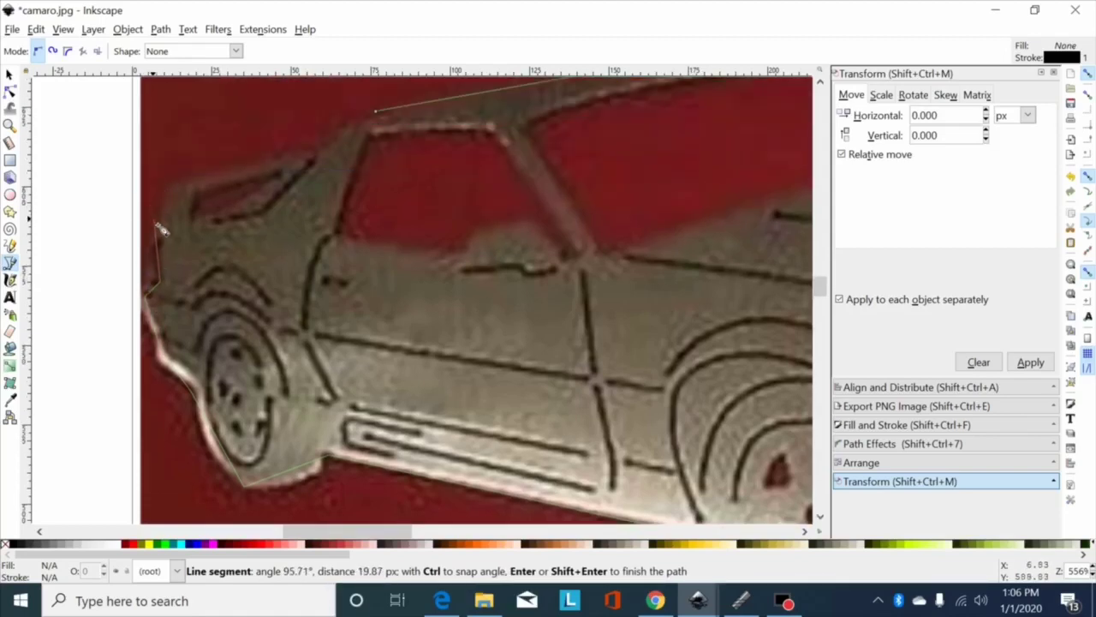
left_click(167, 238)
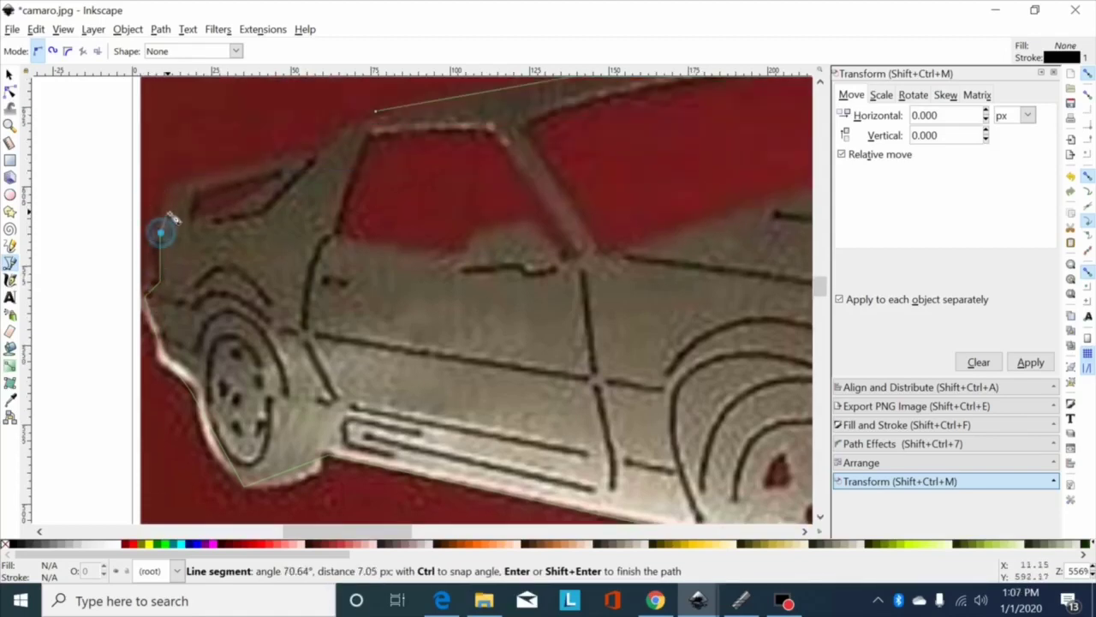
left_click(170, 188)
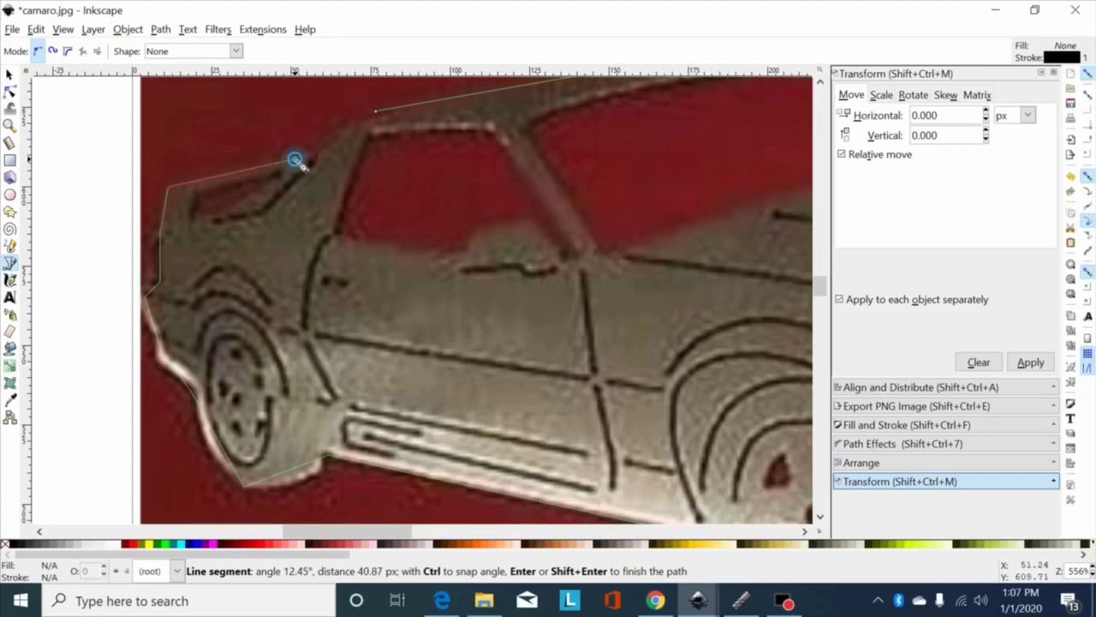
left_click(296, 160)
scroll(342, 152, "up", 1)
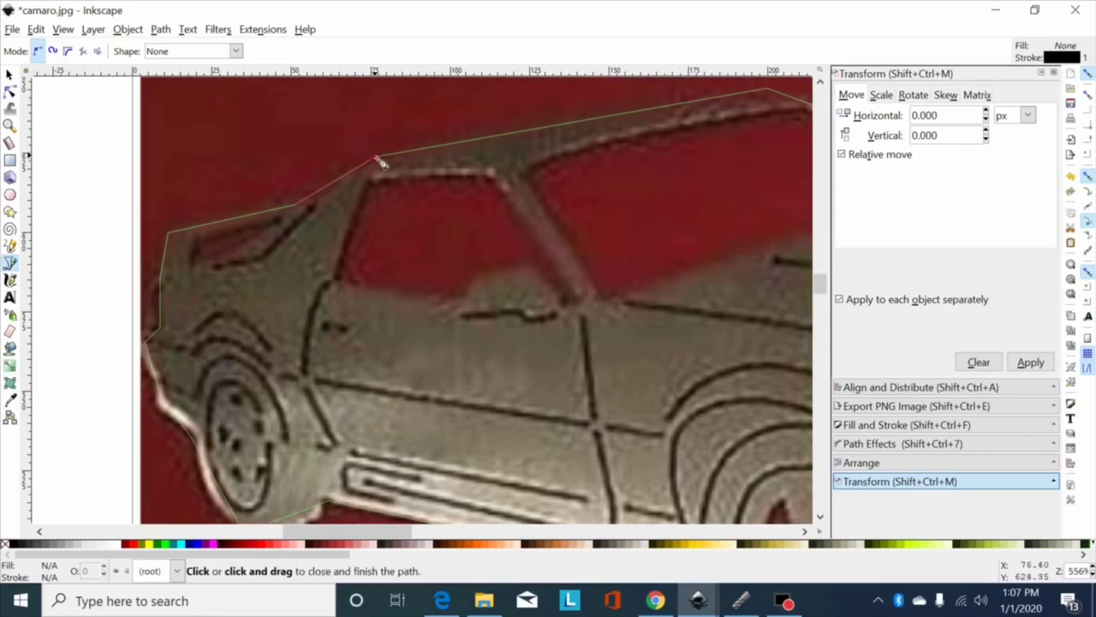
left_click(374, 157)
Bend the outline's straight segments along the rear pillar and the roof above the side window to follow the car's edge.
left_click(9, 91)
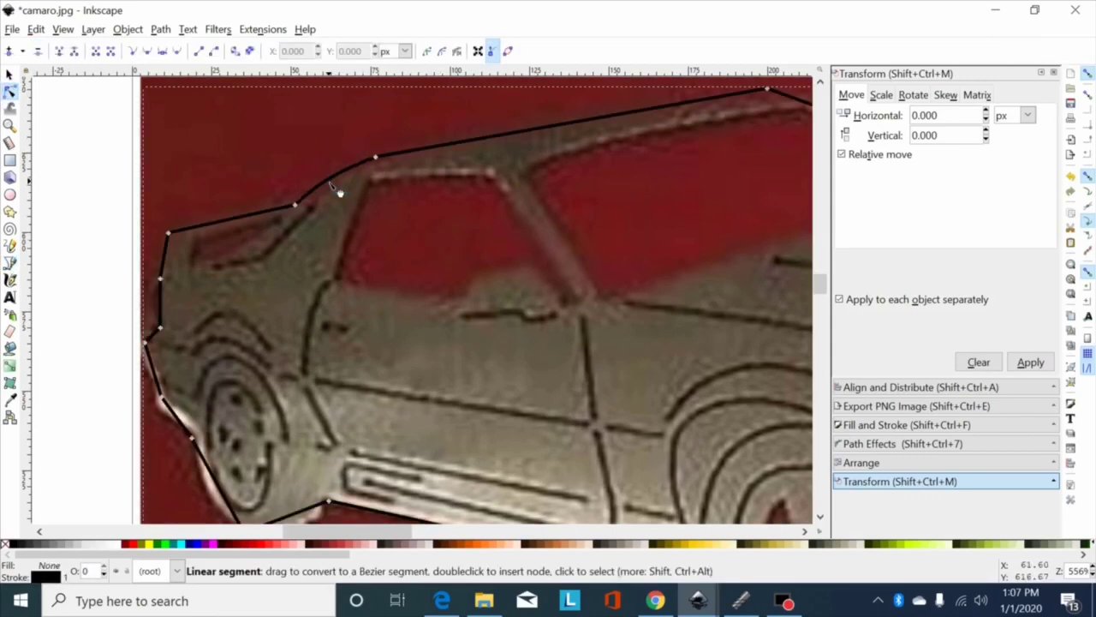
left_click_drag(341, 130, 484, 187)
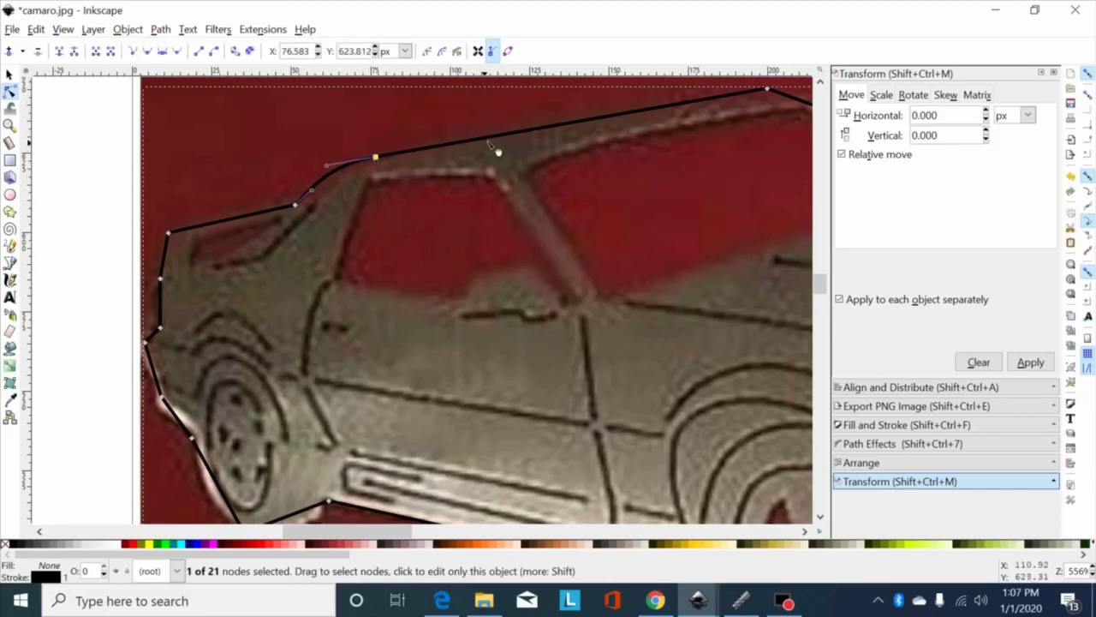
left_click_drag(494, 137, 519, 144)
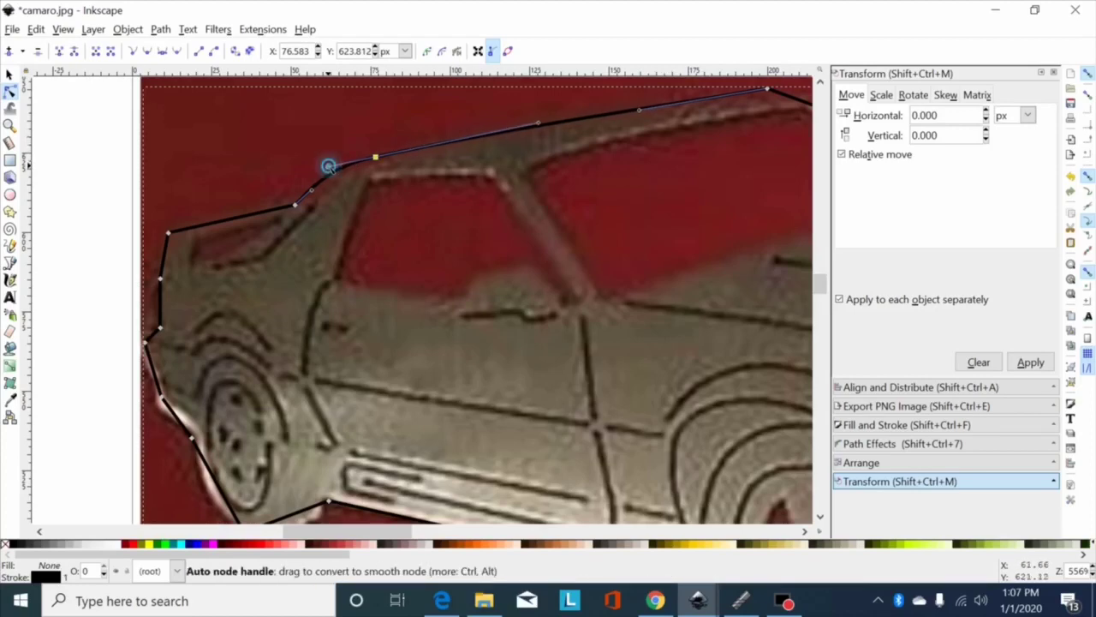
left_click_drag(328, 166, 324, 192)
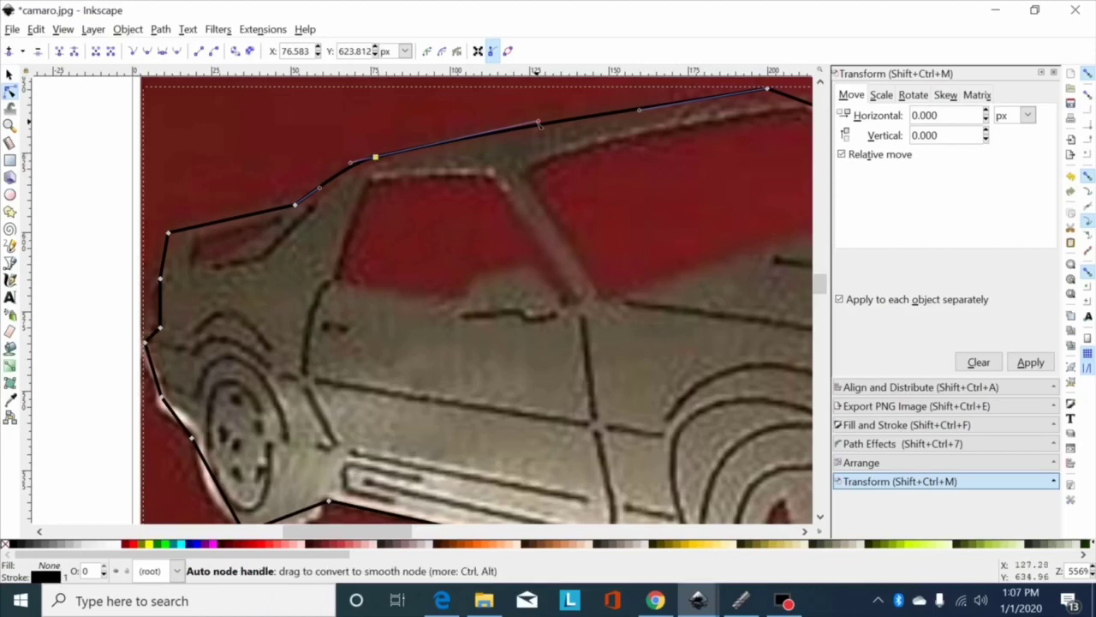
left_click_drag(536, 122, 533, 123)
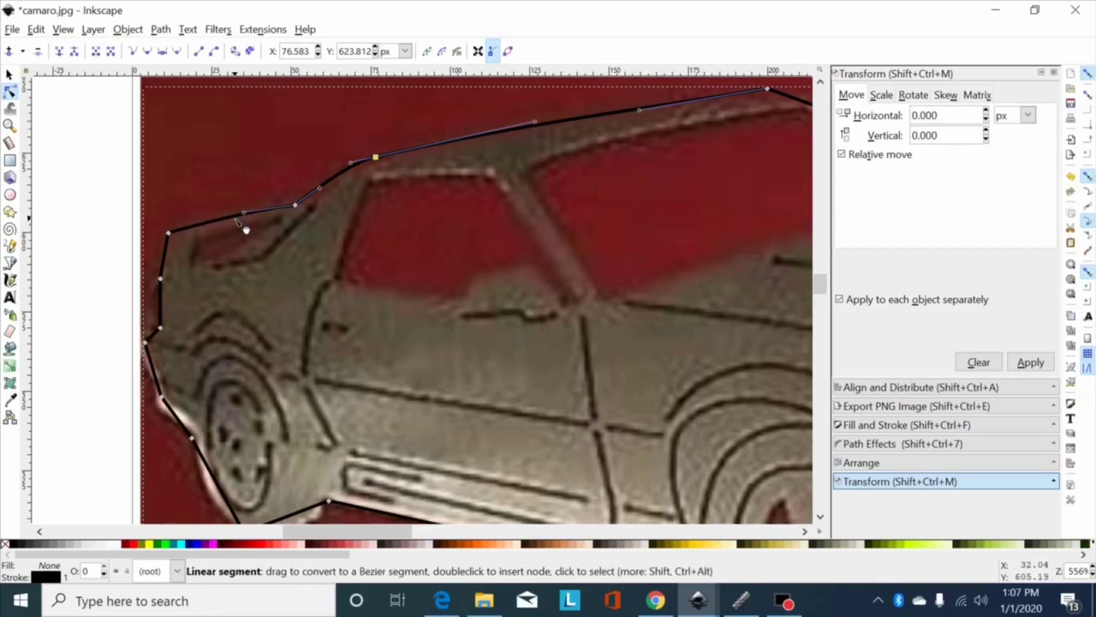
Round the outline at the spoiler's rear corner and curve it down the car's tail to the rearmost bumper node.
left_click(167, 244)
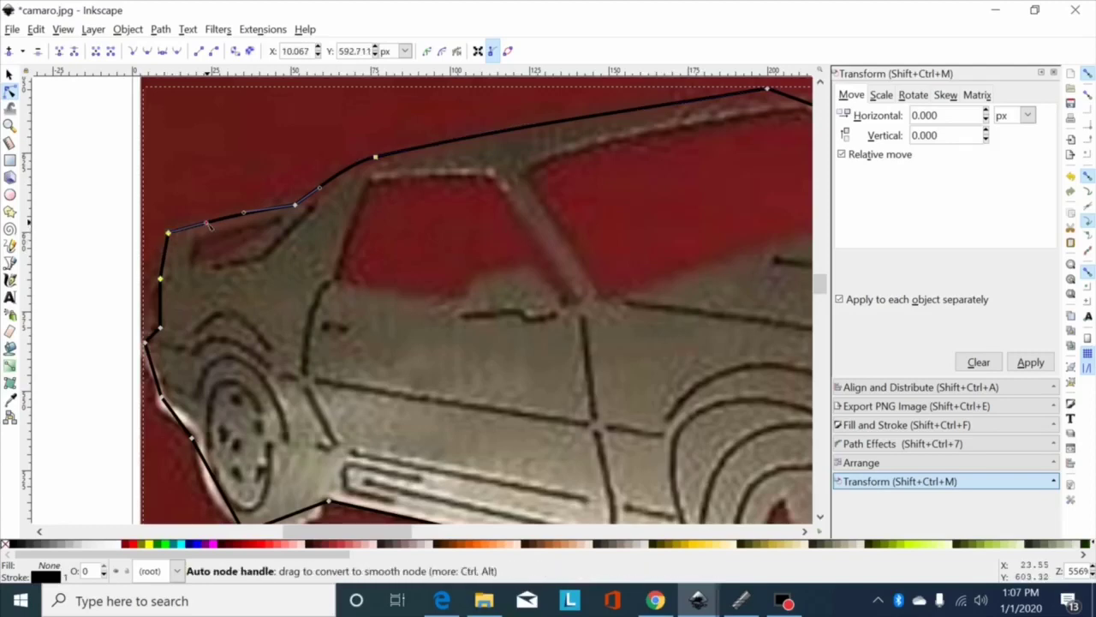
left_click_drag(210, 225, 173, 262)
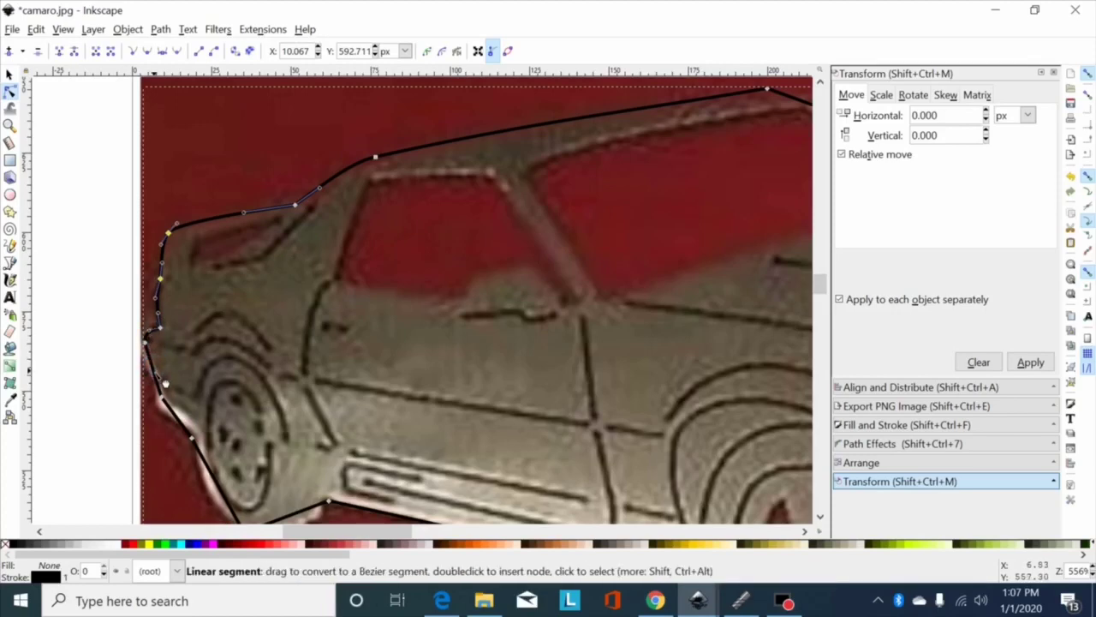
left_click_drag(114, 307, 161, 376)
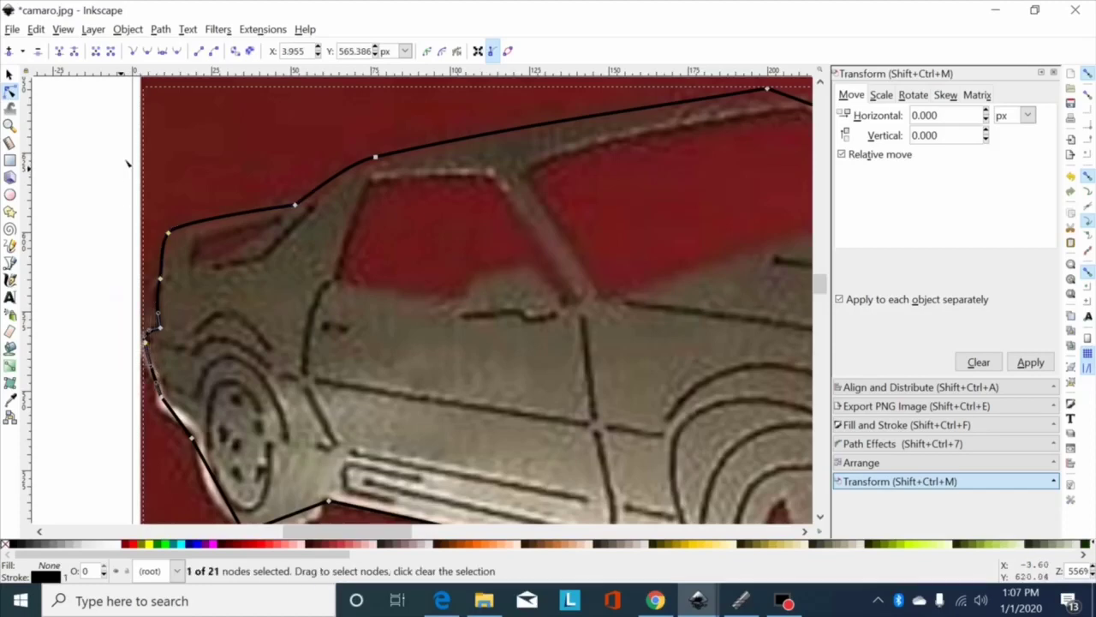
Move the node between the rear bumper and wheel slightly inward and make the lower bumper nodes smooth.
scroll(153, 370, "down", 1)
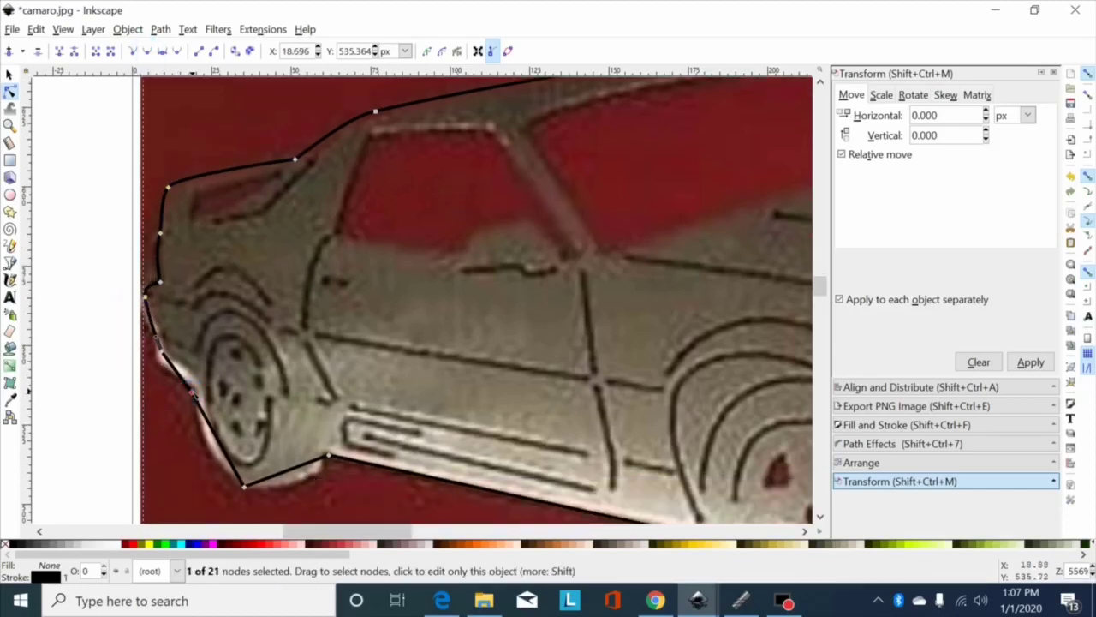
left_click_drag(193, 394, 199, 386)
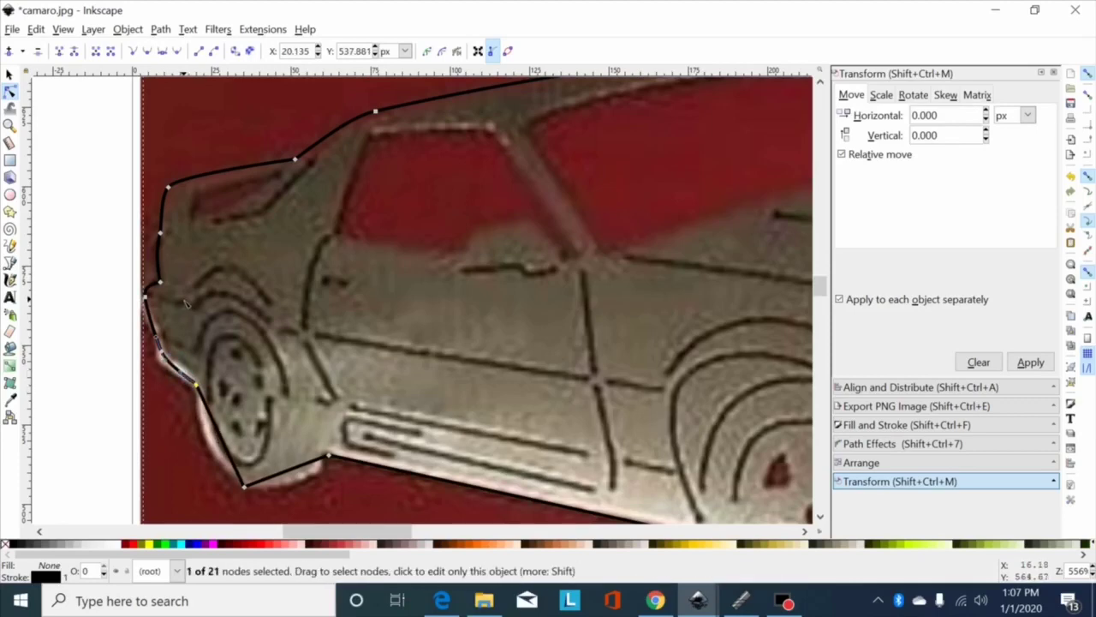
left_click_drag(184, 292, 98, 361)
left_click(149, 50)
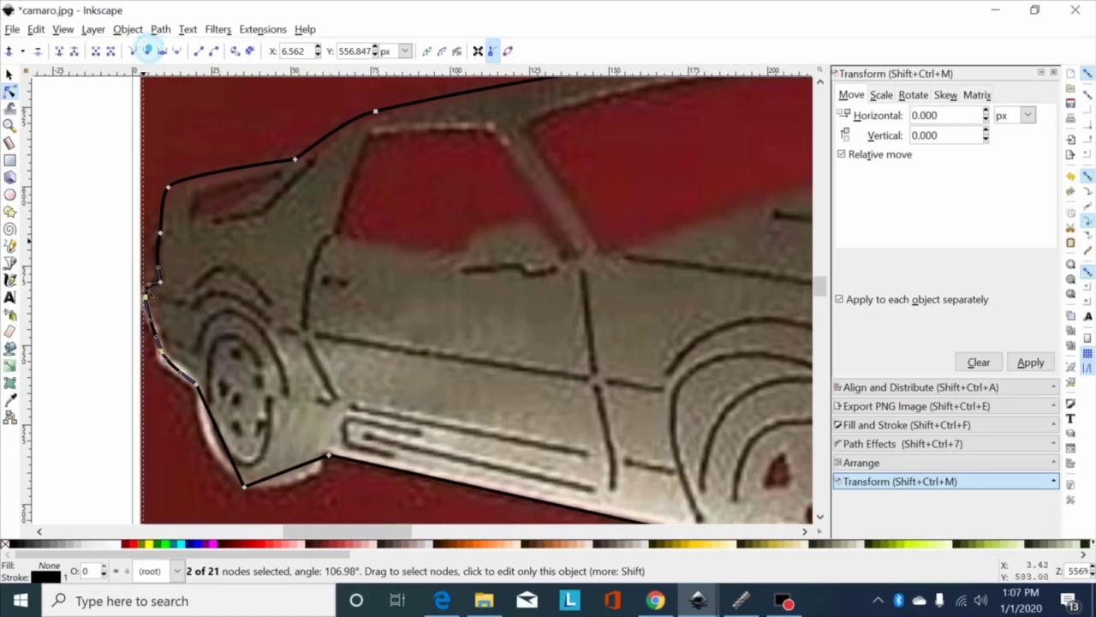
Curve the outline segments around the rear wheel, adjusting the bottom node's handle and the segment leading to the rocker panel.
left_click_drag(229, 448, 302, 496)
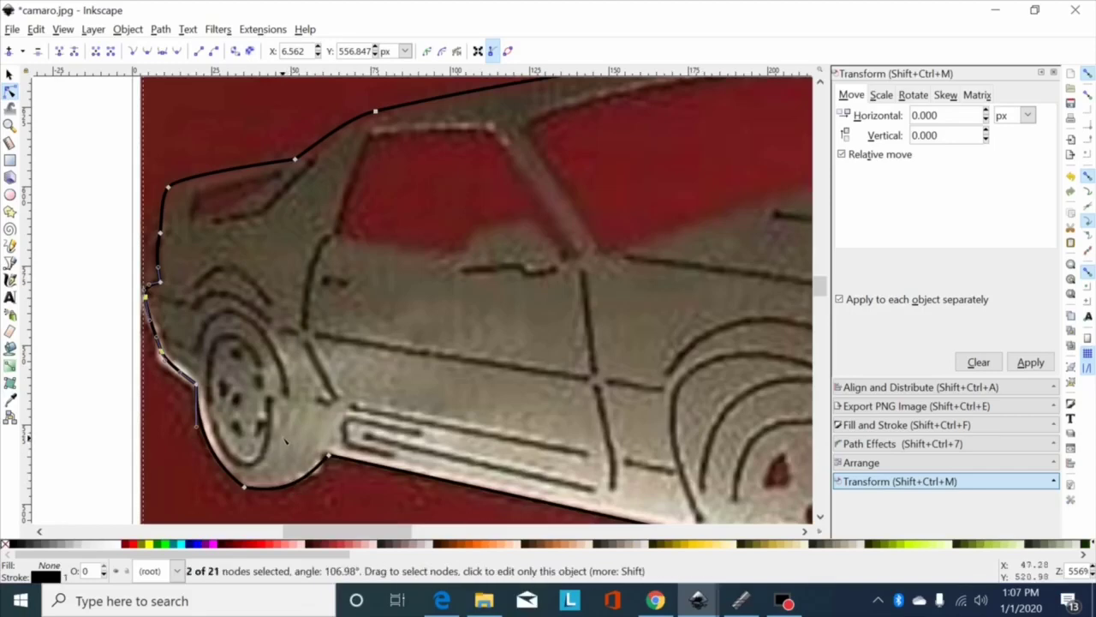
left_click(244, 487)
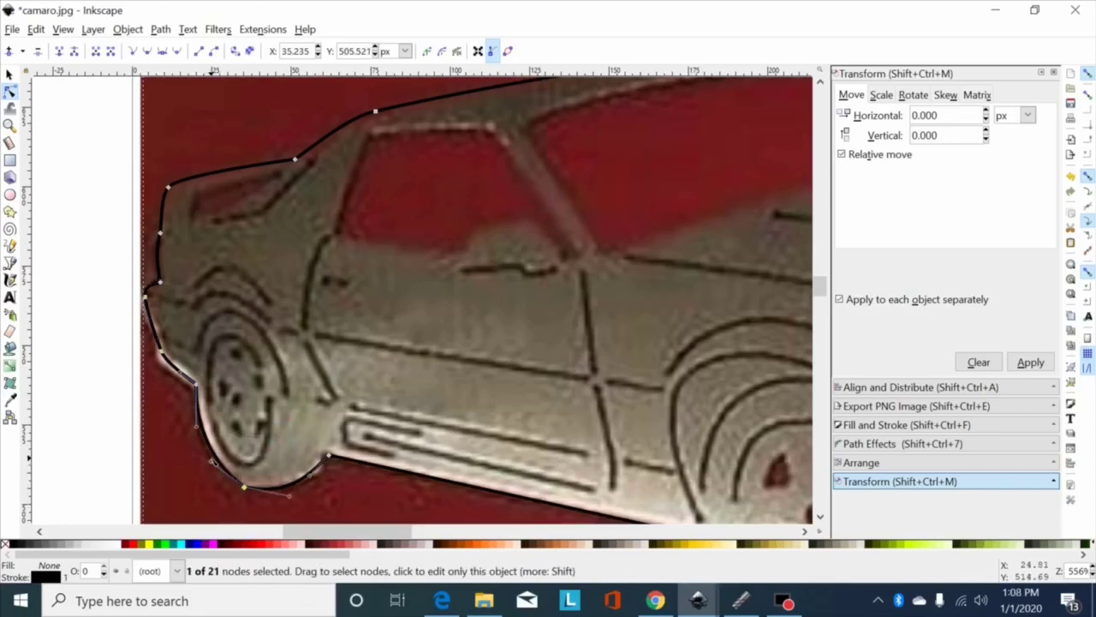
left_click_drag(212, 461, 214, 476)
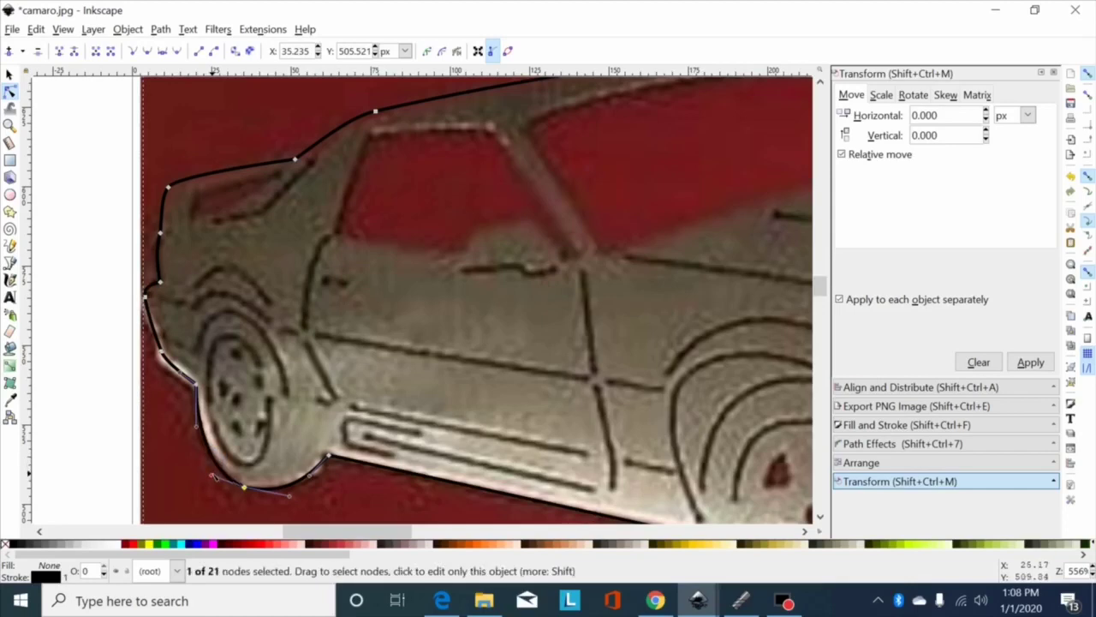
scroll(206, 493, "down", 1)
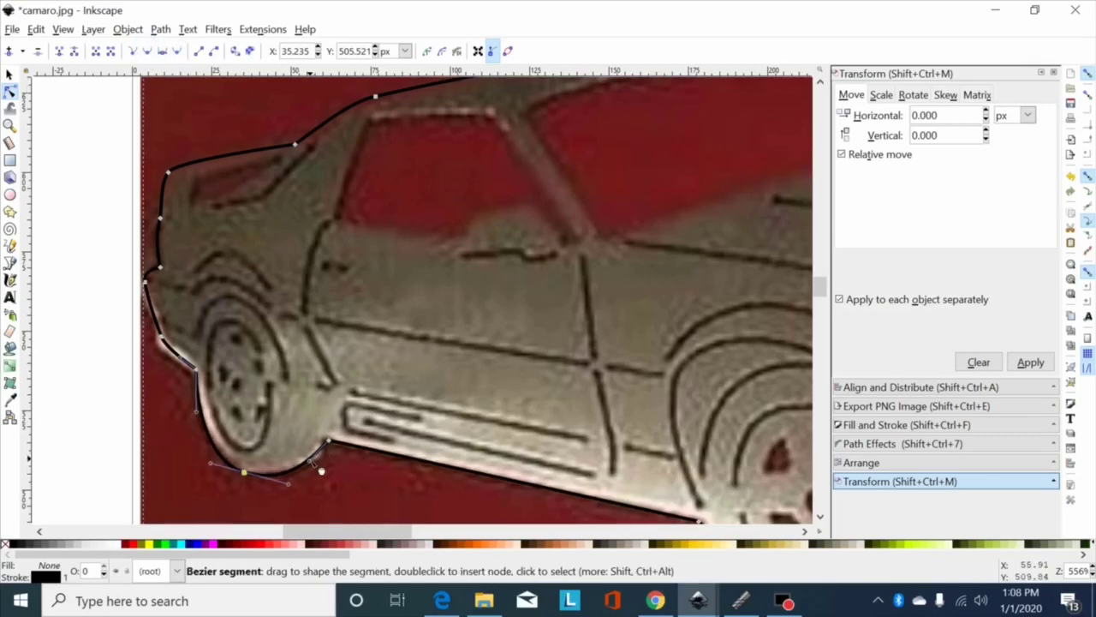
left_click_drag(310, 458, 322, 462)
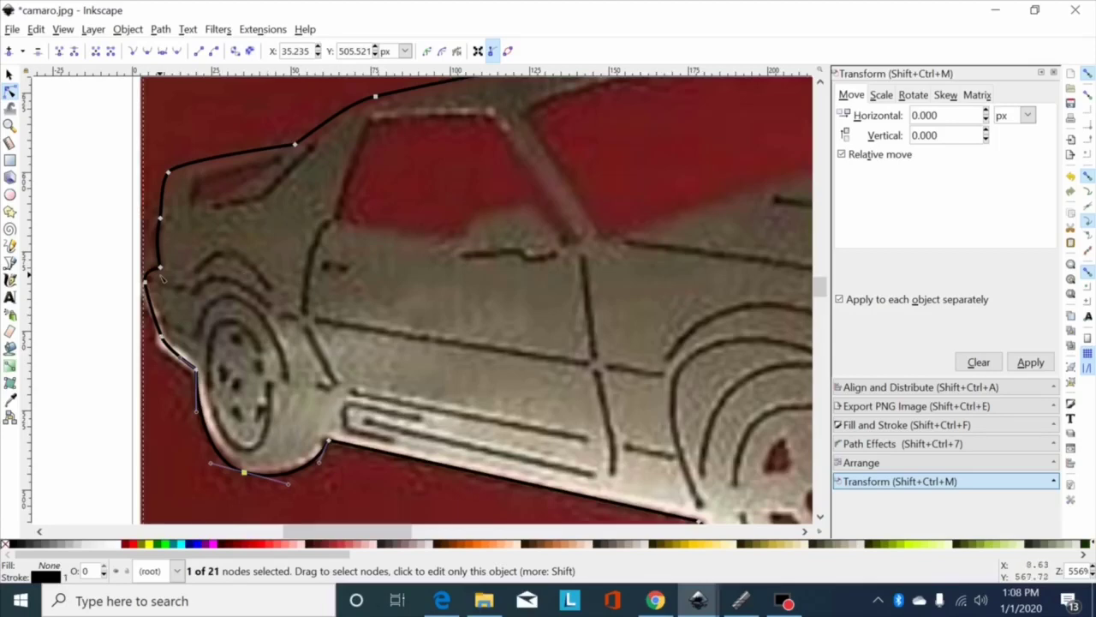
Refine the spoiler's top edge curve and shift its rear corner node slightly inward.
left_click_drag(148, 268, 111, 347)
left_click_drag(123, 277, 195, 370)
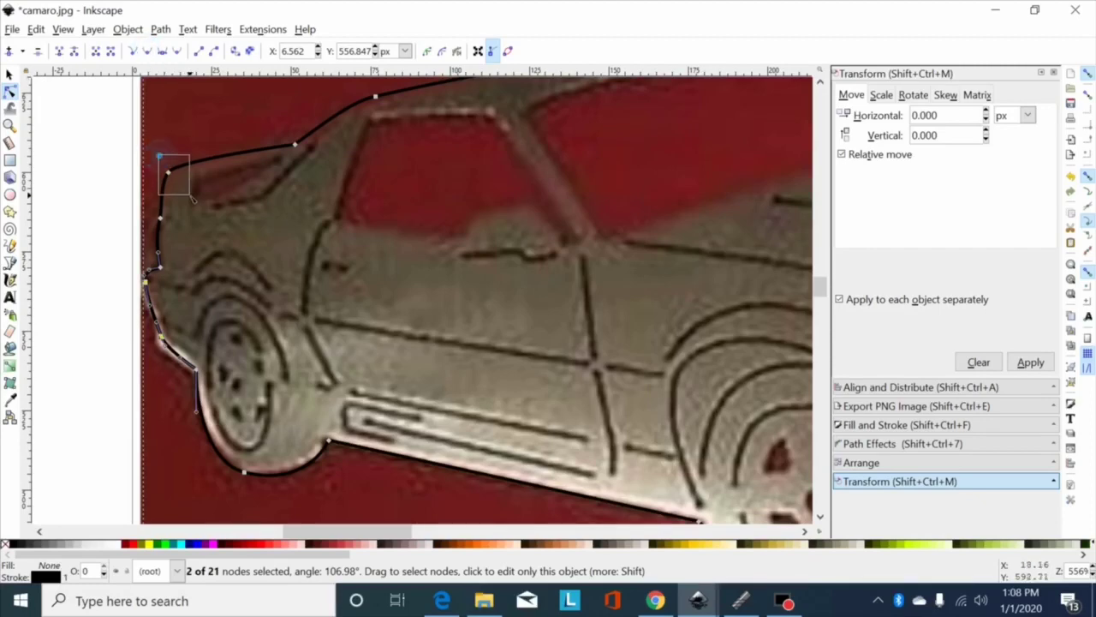
left_click(169, 171)
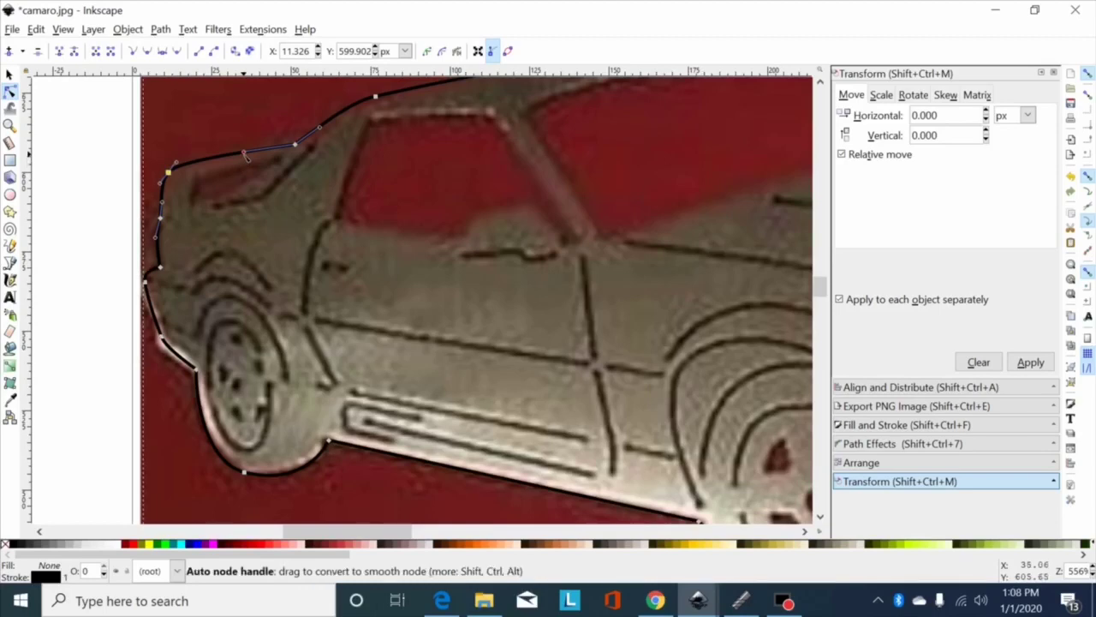
left_click_drag(245, 151, 248, 153)
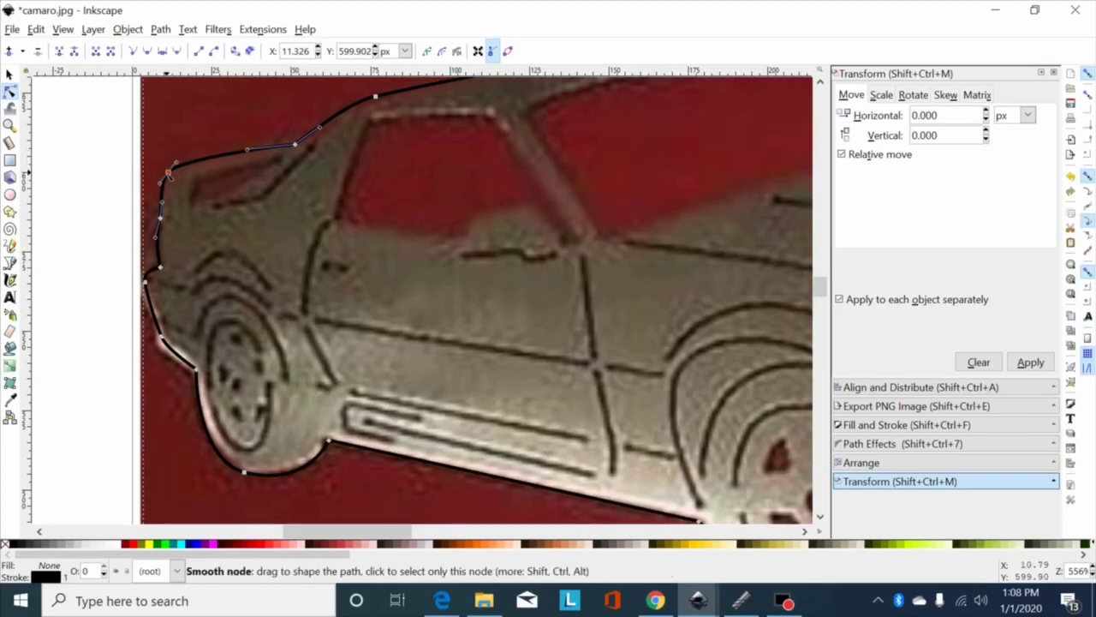
left_click_drag(169, 173, 172, 174)
Curve the outline over the roof's peak and down the windshield, adjusting the handles on both sides of the peak node.
scroll(397, 204, "up", 4)
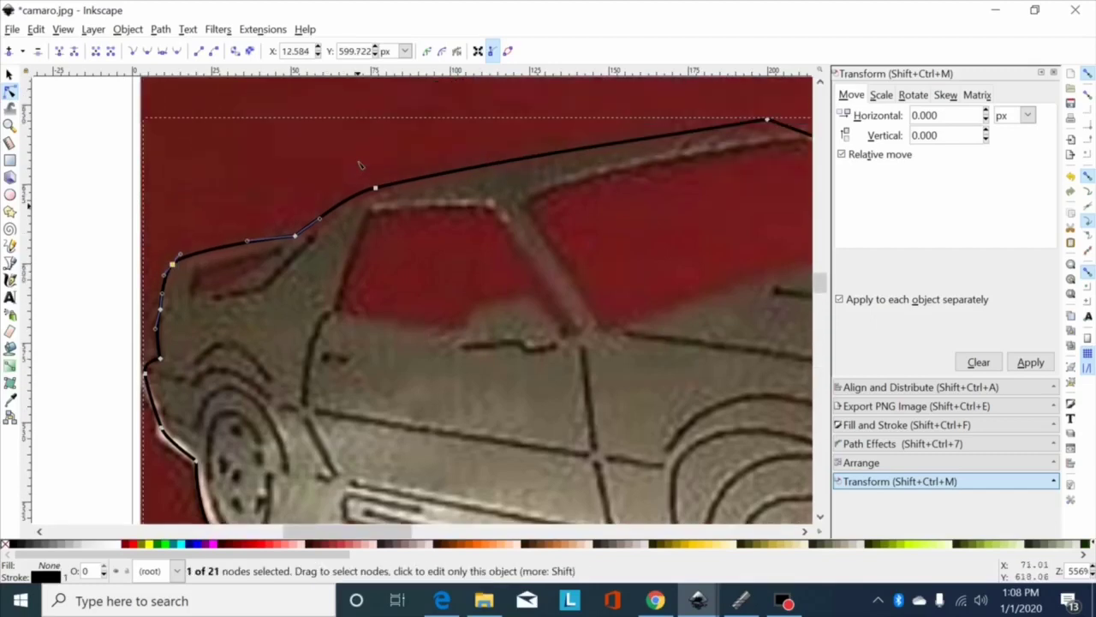
left_click_drag(404, 531, 454, 532)
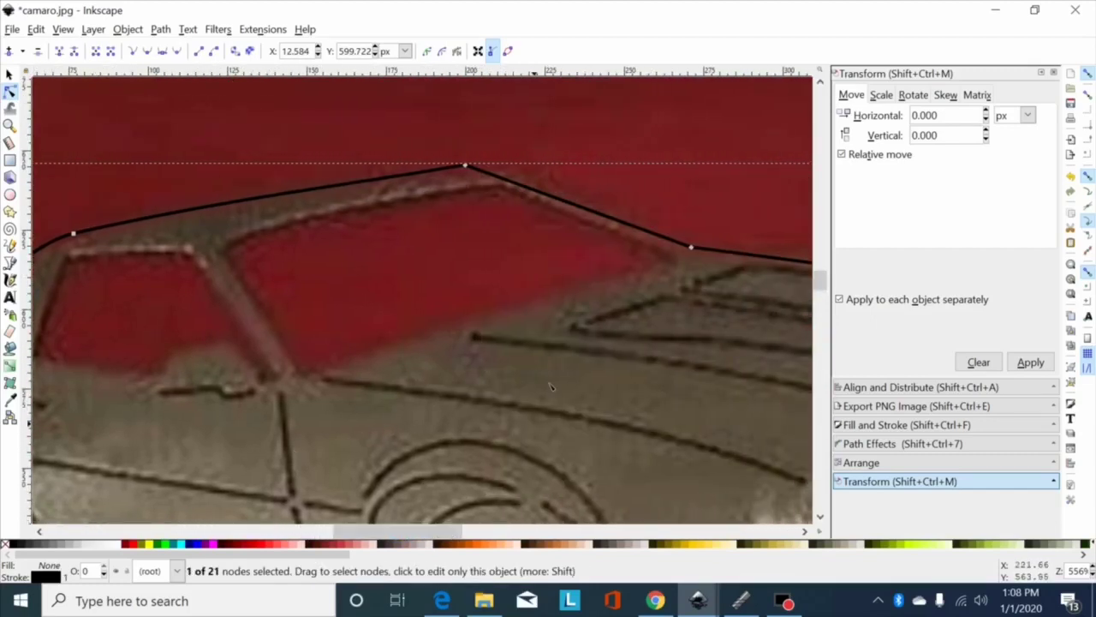
left_click(479, 172)
left_click_drag(479, 173, 482, 170)
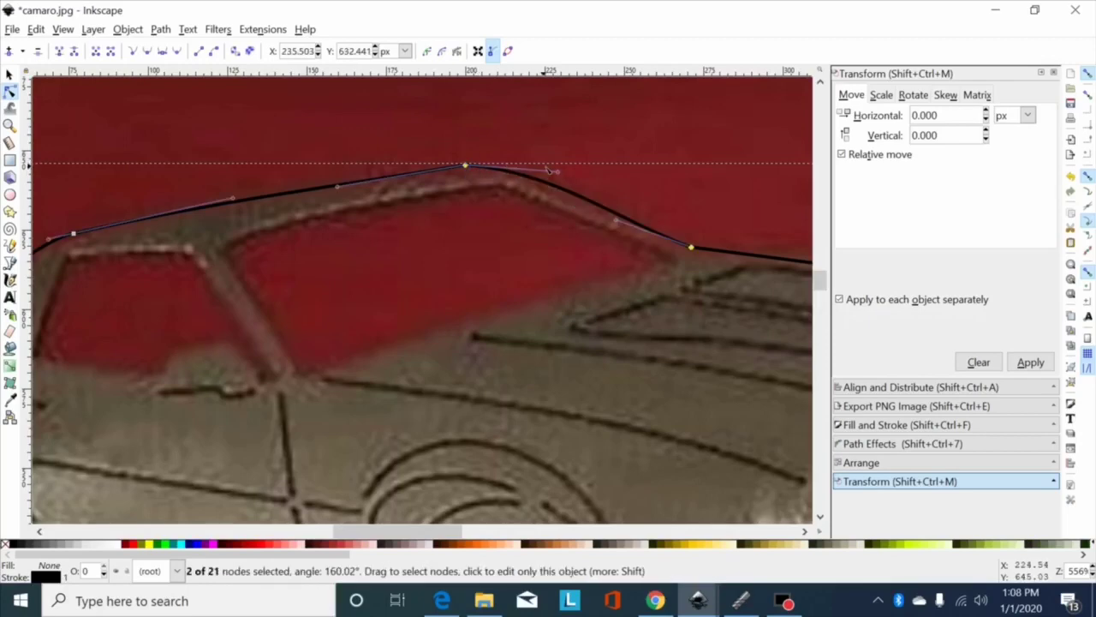
left_click_drag(557, 172, 403, 165)
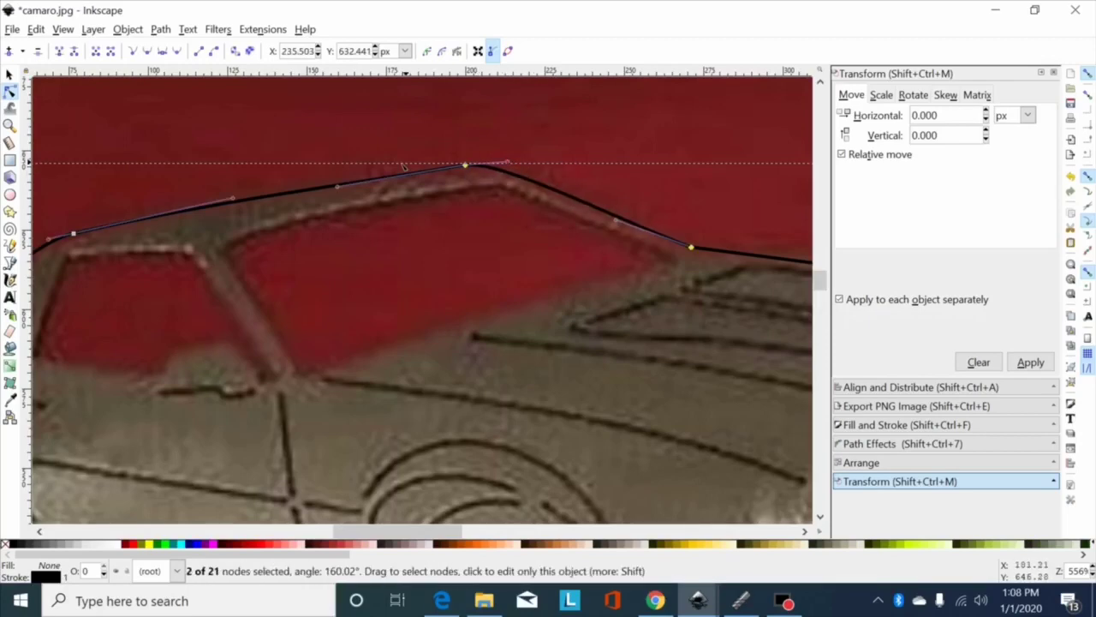
left_click_drag(338, 185, 358, 177)
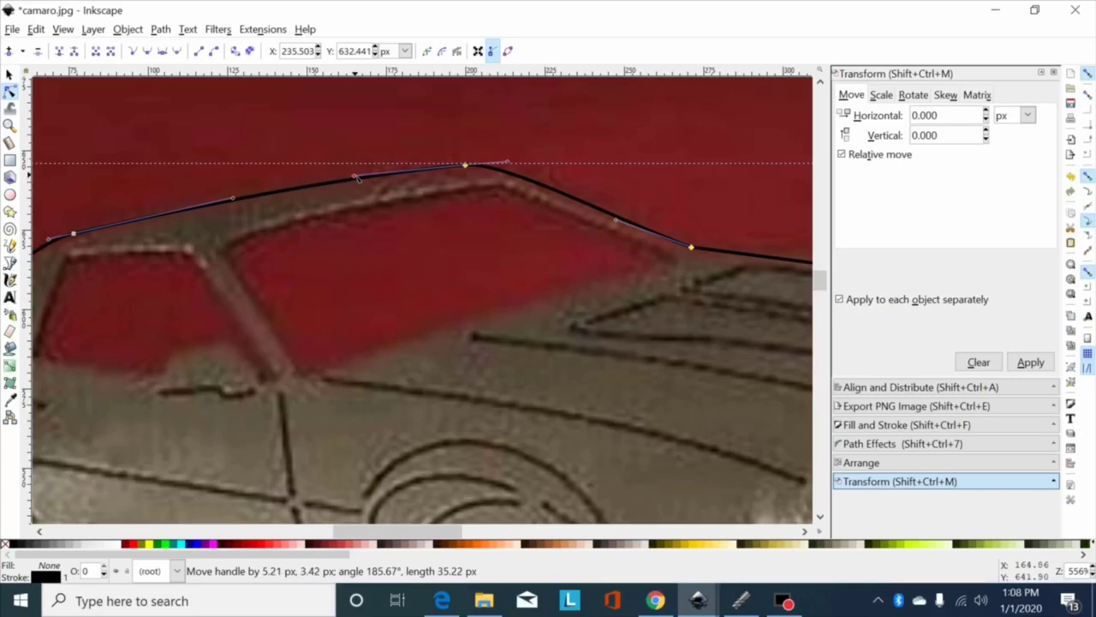
Lower the roof's peak node slightly and adjust the windshield-base handle so the curve follows the windshield pillar.
left_click(466, 164)
left_click_drag(467, 164, 463, 169)
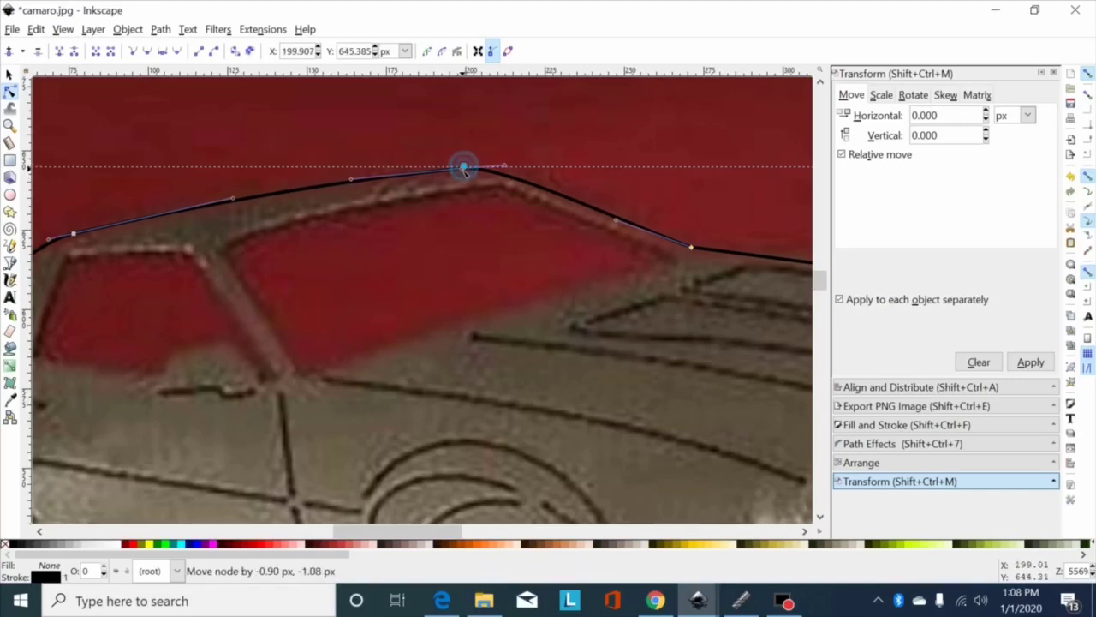
left_click_drag(543, 132, 410, 196)
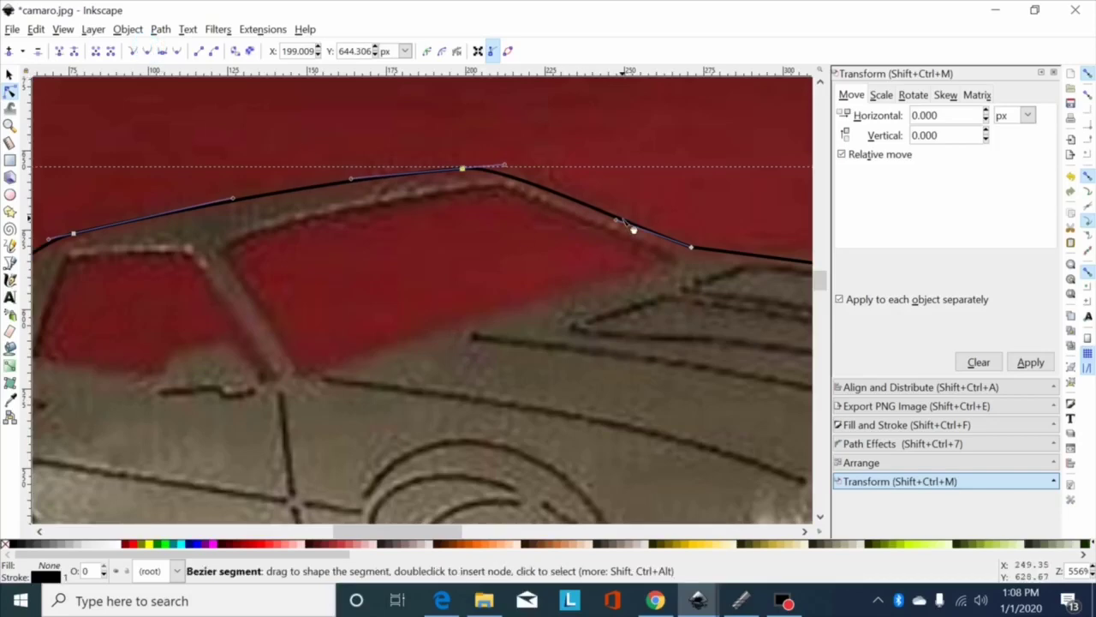
left_click_drag(617, 219, 625, 222)
left_click_drag(632, 221, 630, 221)
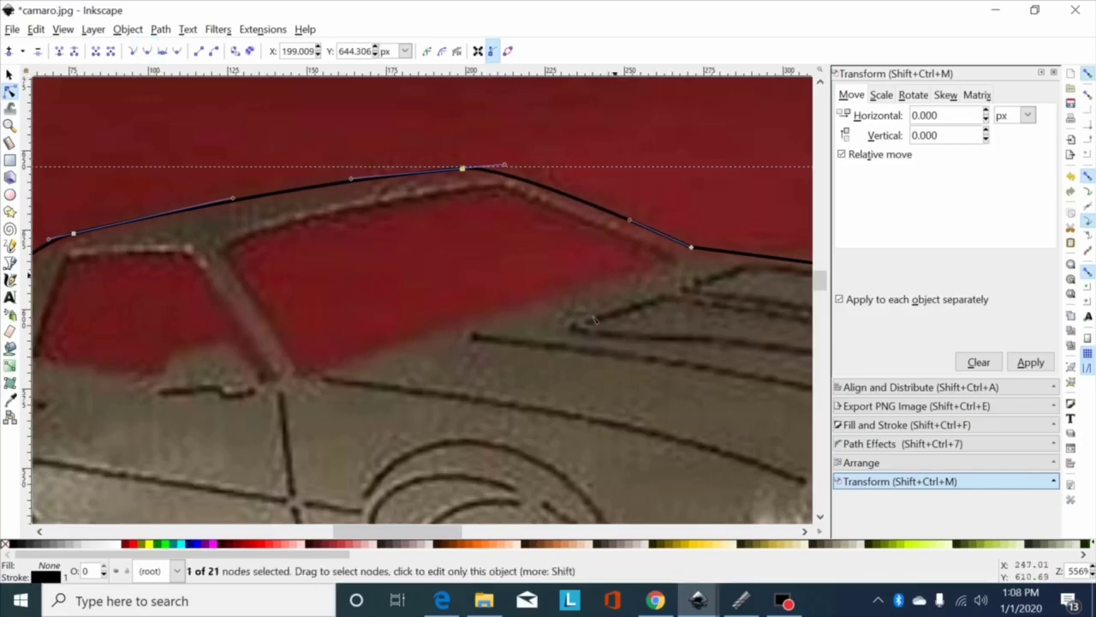
Curve the outline along the hood and around its front corner, and make the corner node smooth.
left_click_drag(484, 530, 528, 541)
left_click_drag(503, 275, 511, 271)
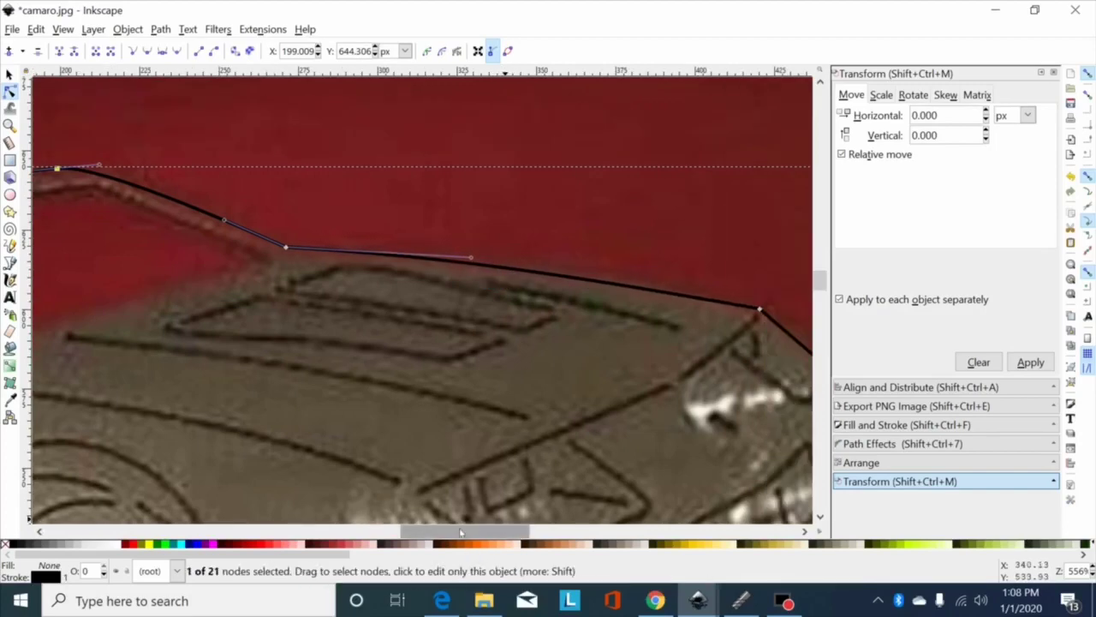
left_click_drag(460, 529, 500, 536)
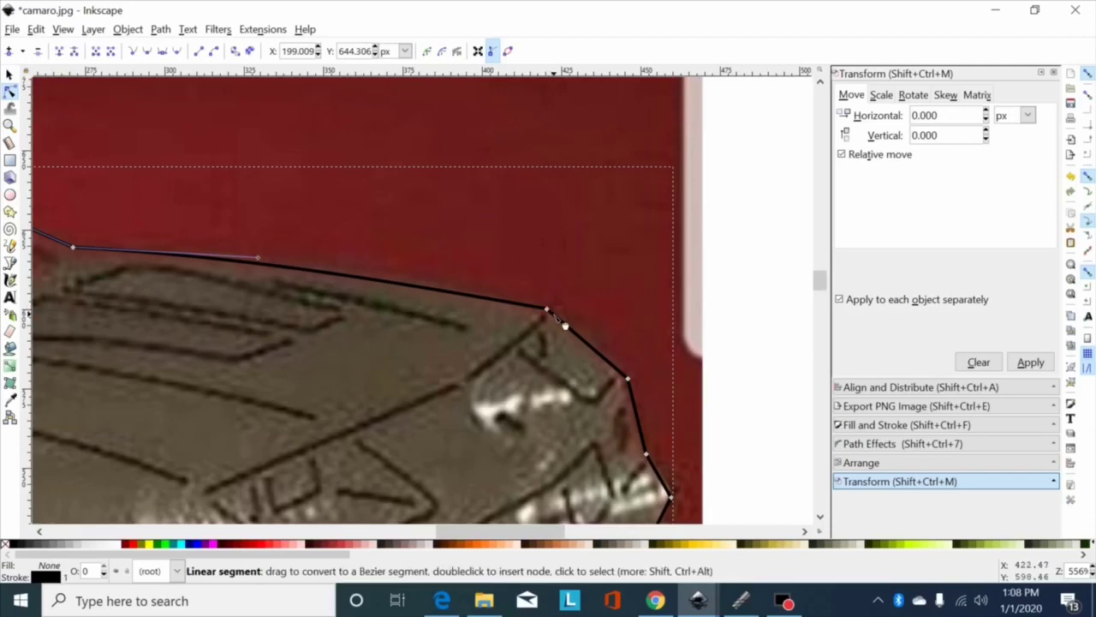
left_click_drag(553, 313, 556, 314)
left_click_drag(477, 338, 568, 279)
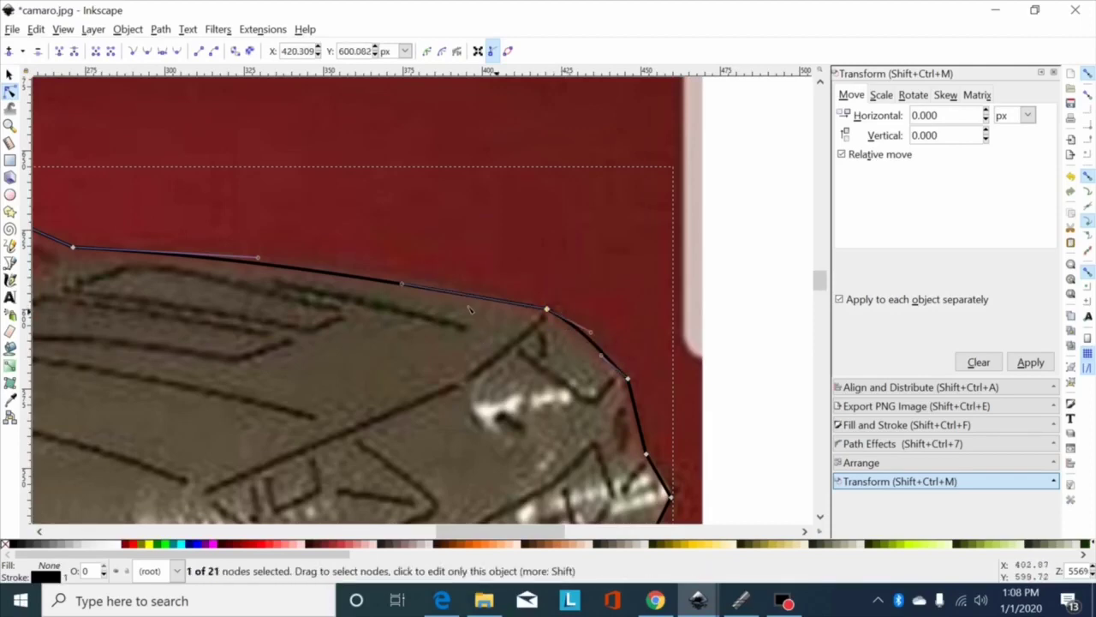
left_click_drag(401, 285, 486, 367)
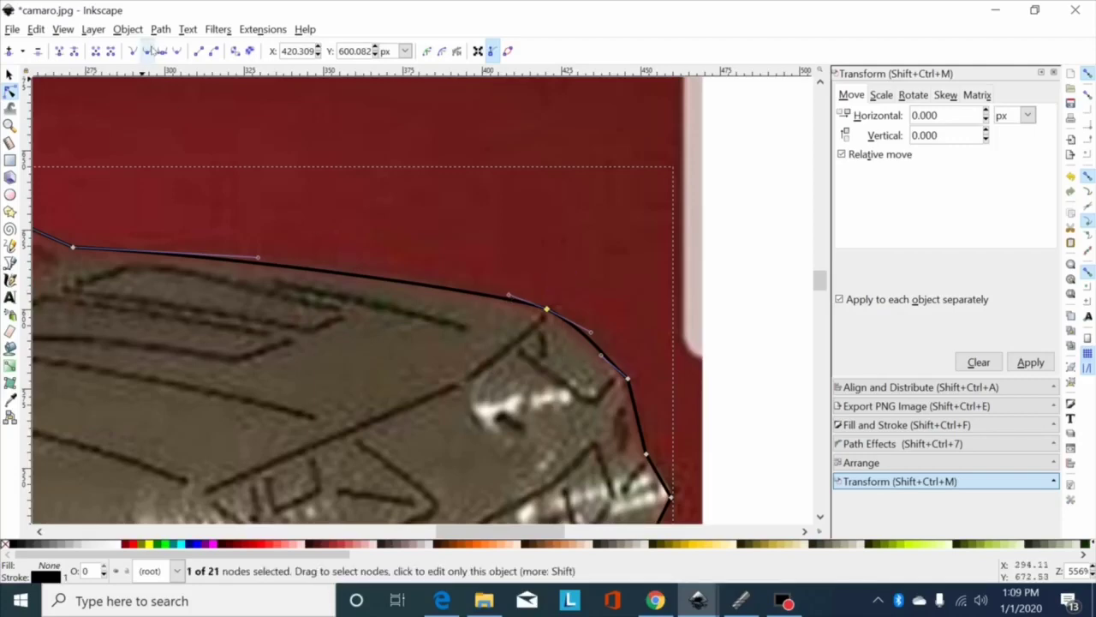
left_click(151, 51)
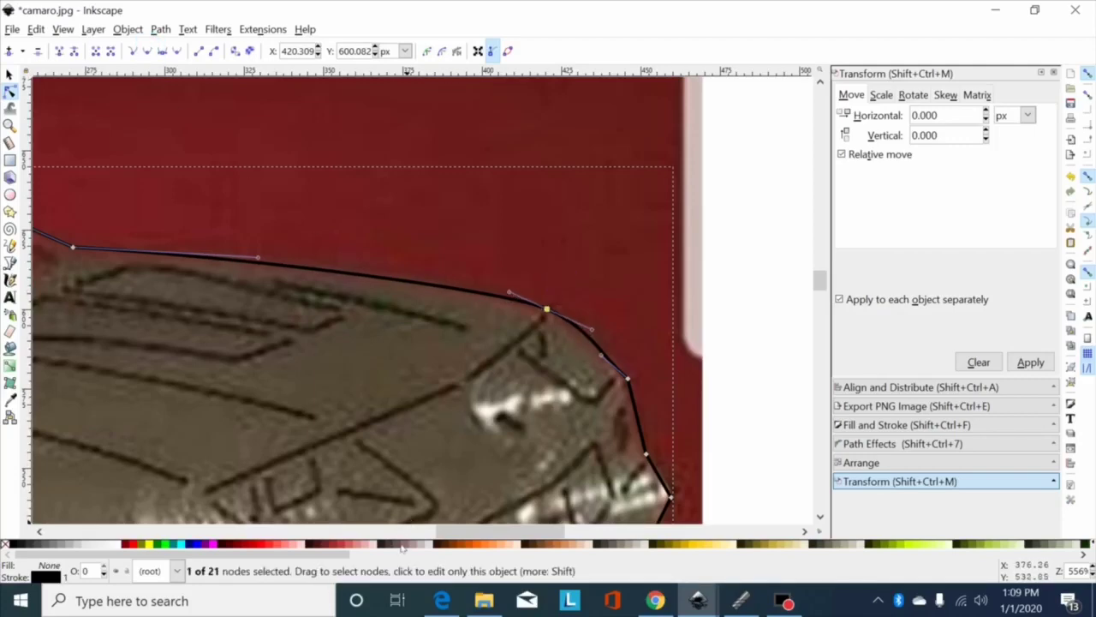
Shorten the front handle of the hood's corner node to tighten the curve above the headlight.
left_click_drag(463, 532, 484, 532)
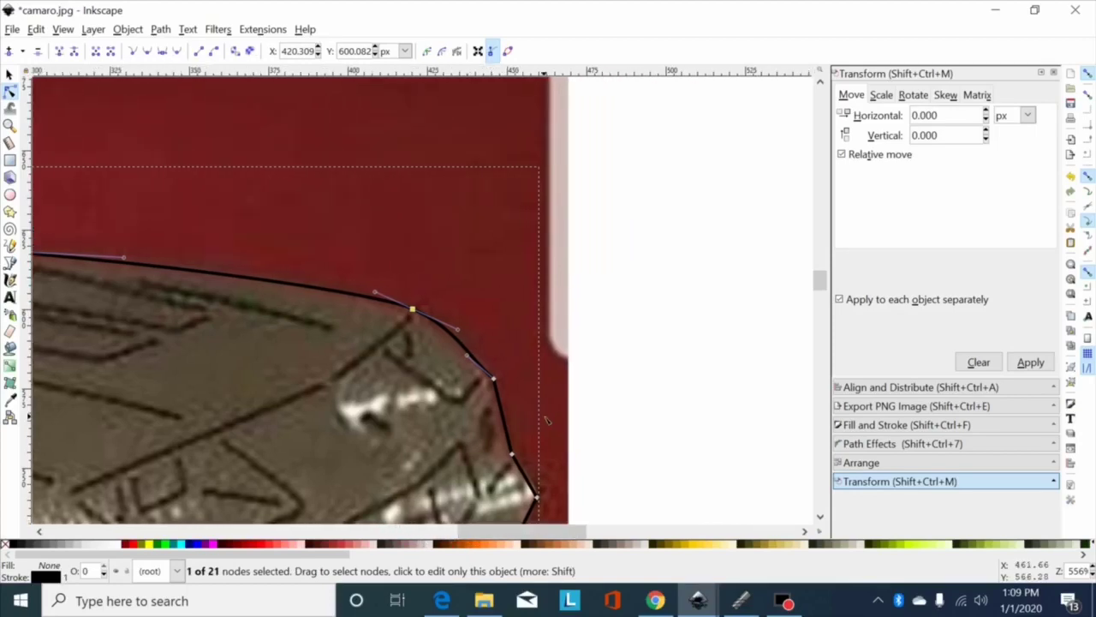
scroll(547, 420, "down", 4)
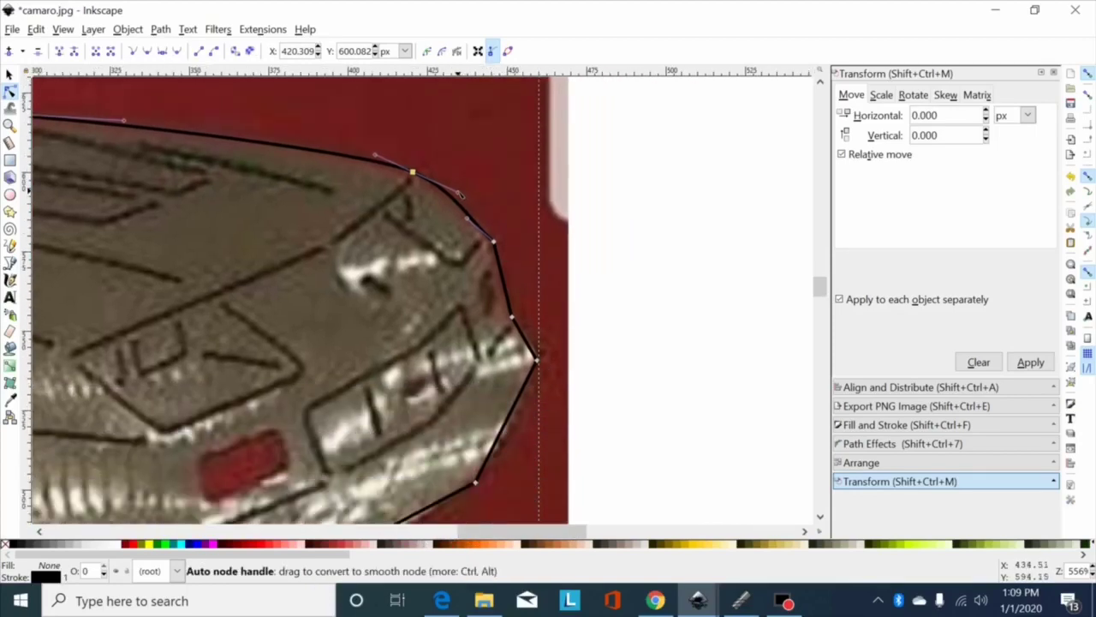
left_click_drag(462, 194, 441, 190)
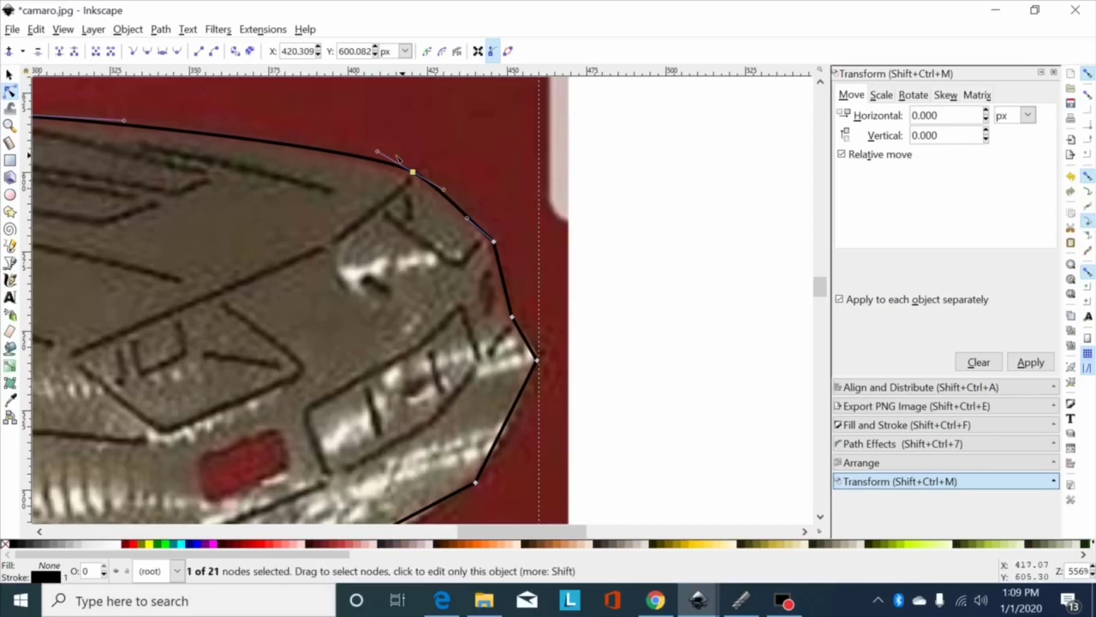
Nudge the hood's front corner node outward and smooth the next node down, curving the outline beside the headlight.
left_click_drag(378, 151, 416, 177)
left_click(412, 172)
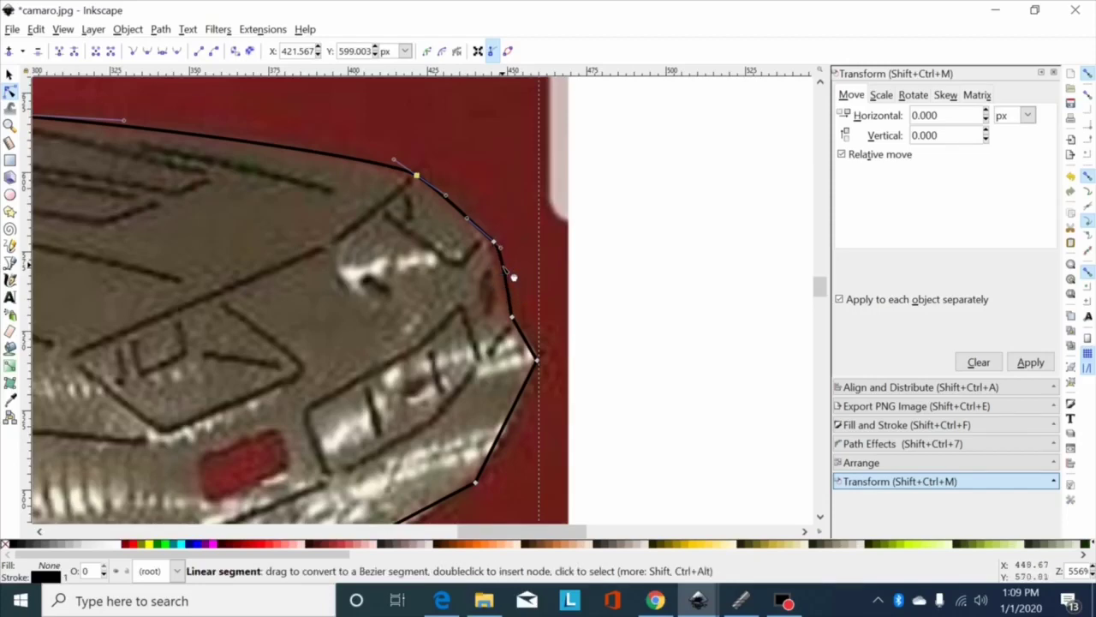
left_click_drag(517, 185, 391, 277)
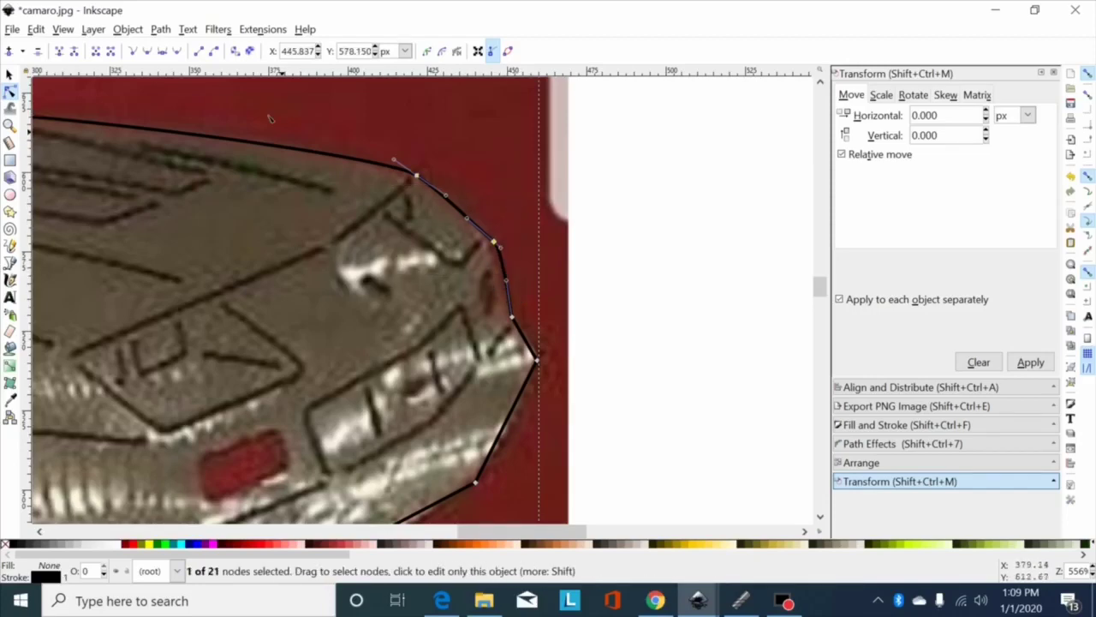
left_click(148, 50)
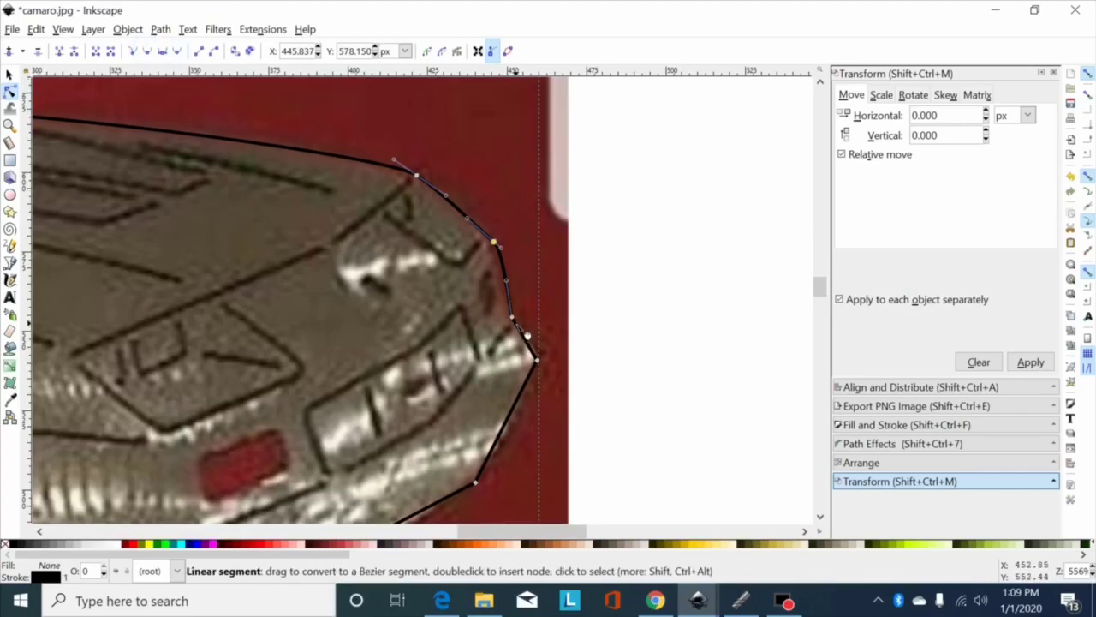
Curve the short outline segment leading down to the foremost tip of the front bumper.
left_click(515, 322)
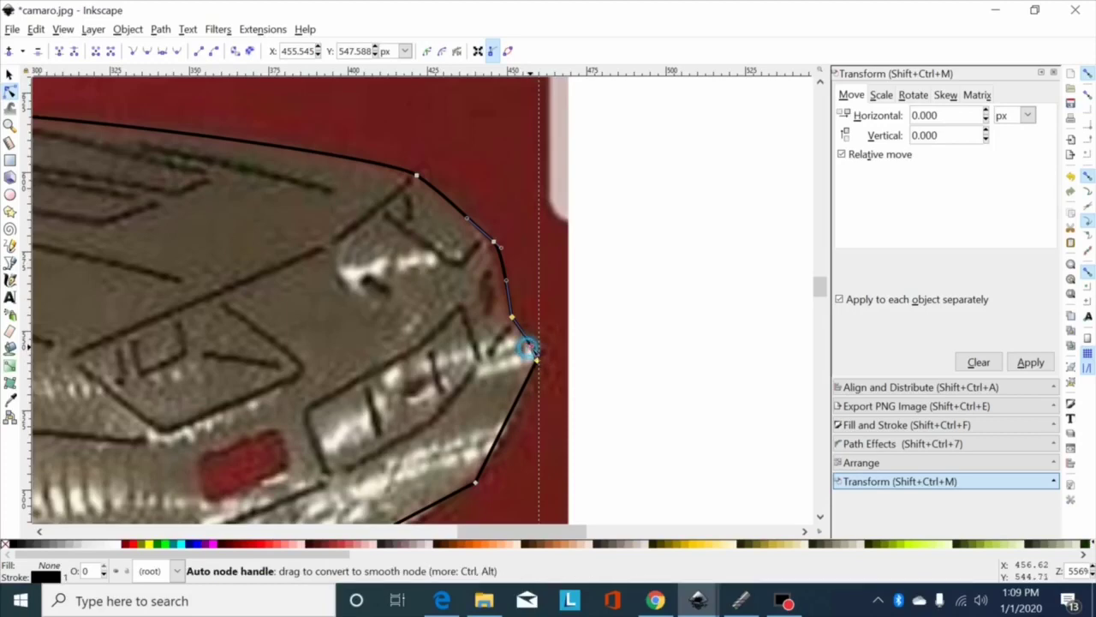
left_click_drag(534, 351, 542, 366)
scroll(544, 366, "up", 2)
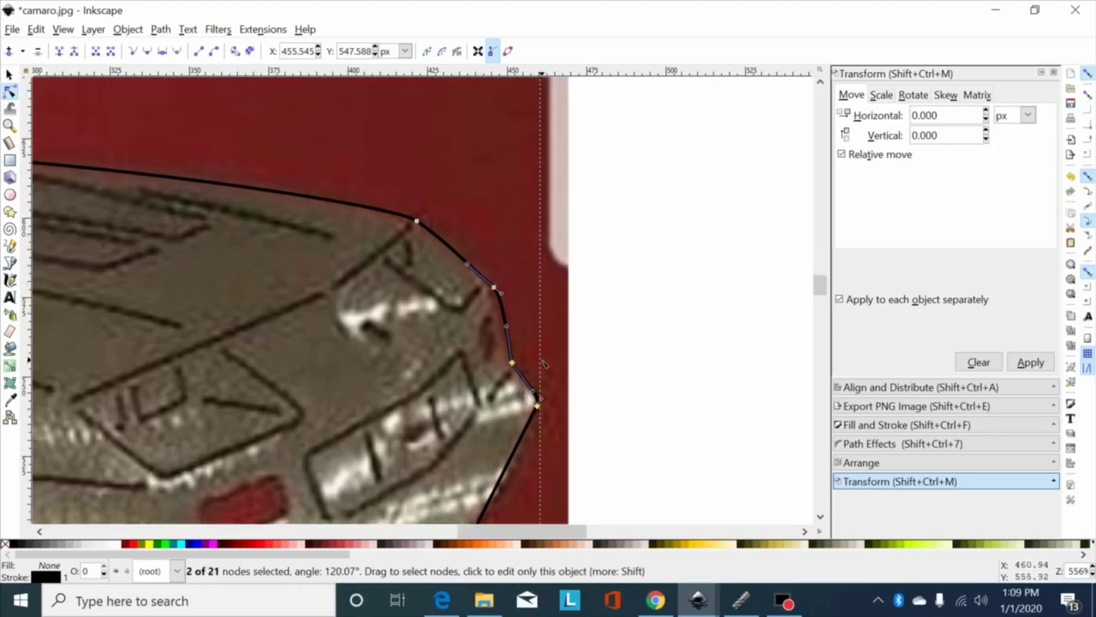
scroll(544, 366, "down", 2)
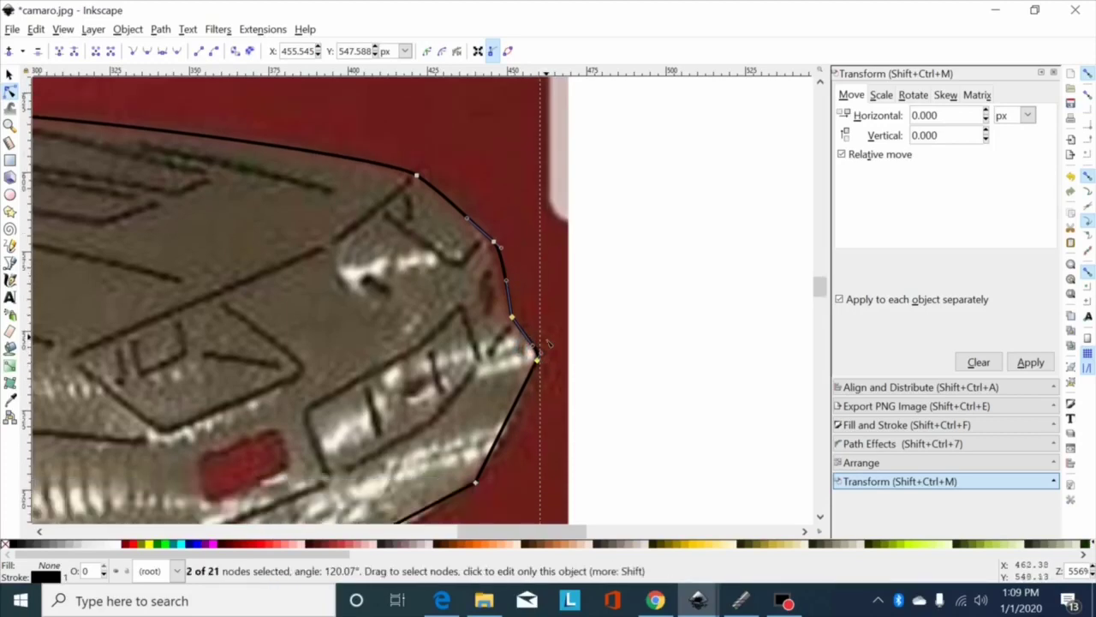
Curve the outline around the front bumper's lower corner and smooth the nodes at the bumper's tip and lower corner.
scroll(512, 274, "down", 4)
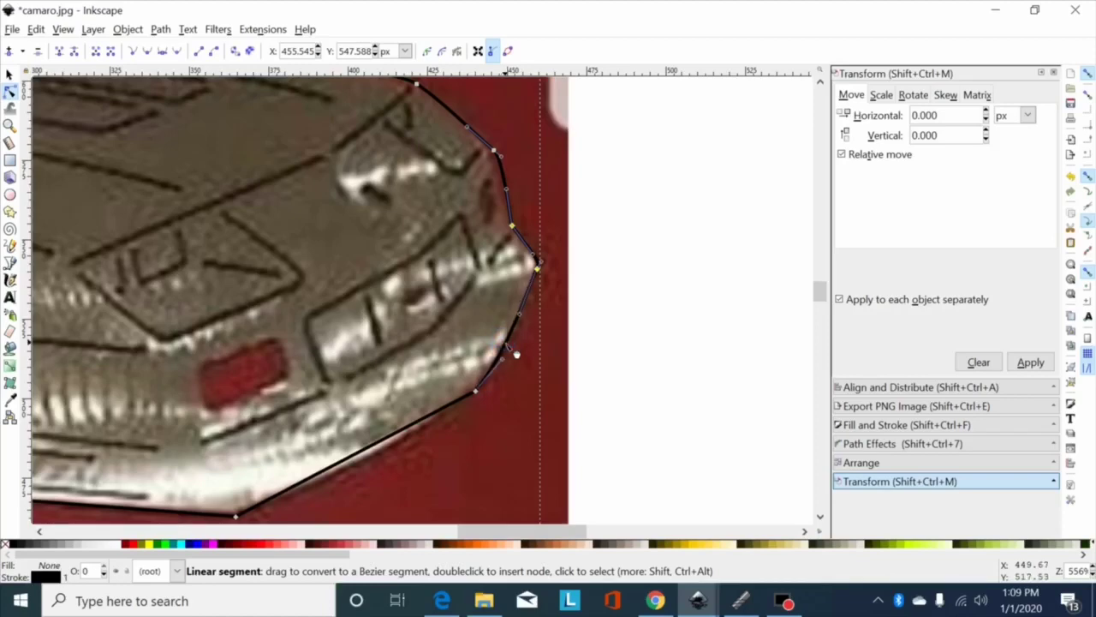
left_click(392, 451)
left_click_drag(430, 305, 538, 452)
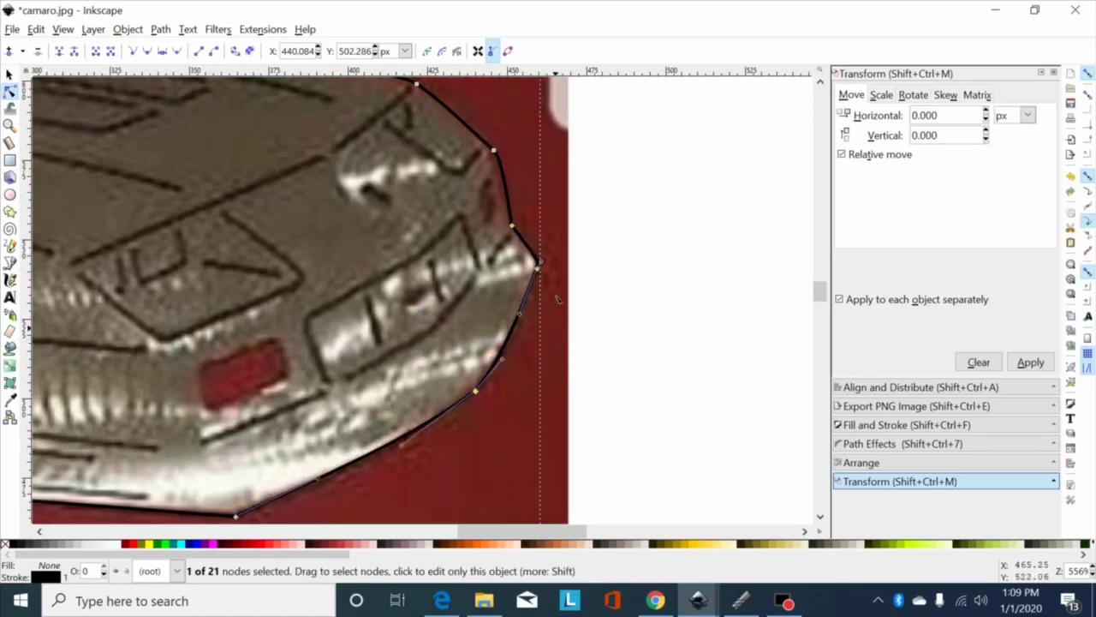
left_click_drag(570, 251, 467, 396)
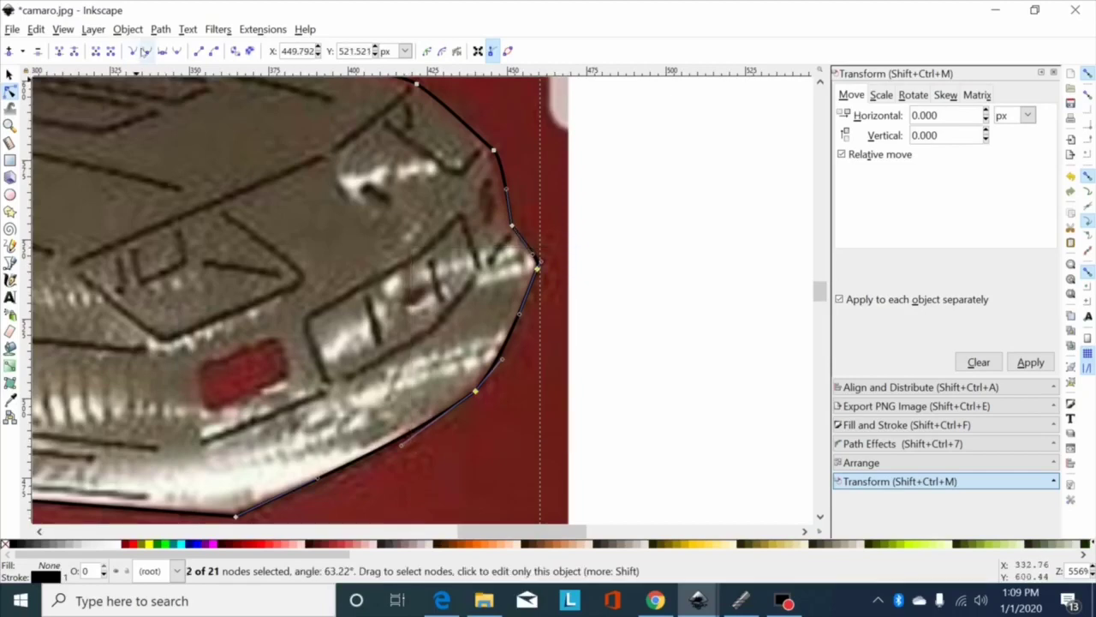
left_click(145, 51)
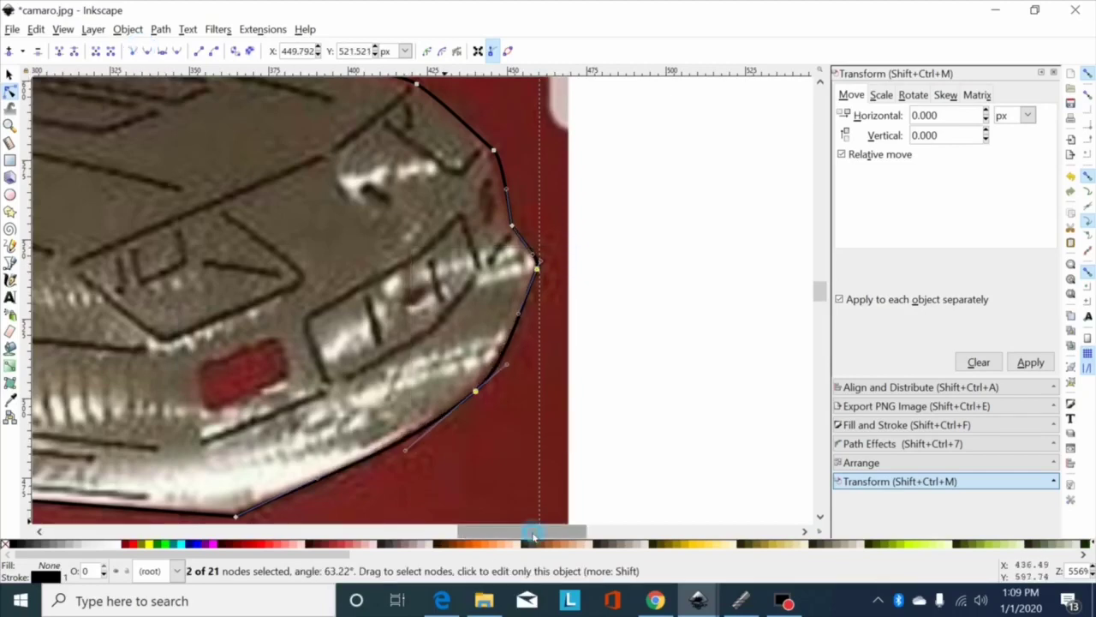
Shift the node at the lowest point of the front bumper slightly toward the front wheel and make it smooth.
left_click_drag(532, 535, 511, 535)
scroll(462, 441, "down", 2)
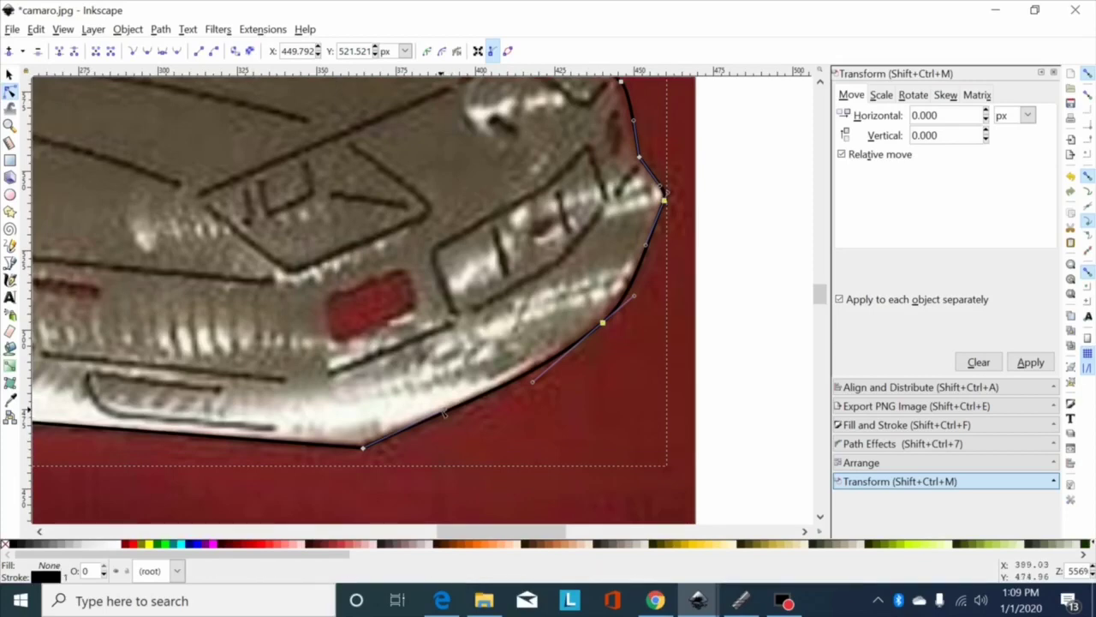
left_click_drag(444, 414, 359, 445)
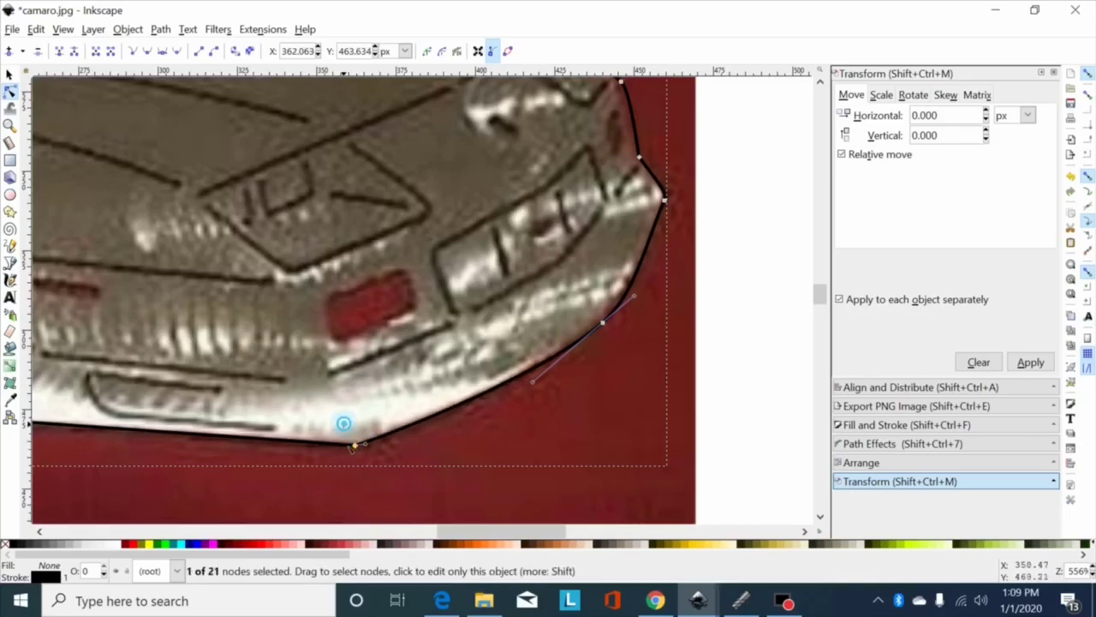
left_click(146, 51)
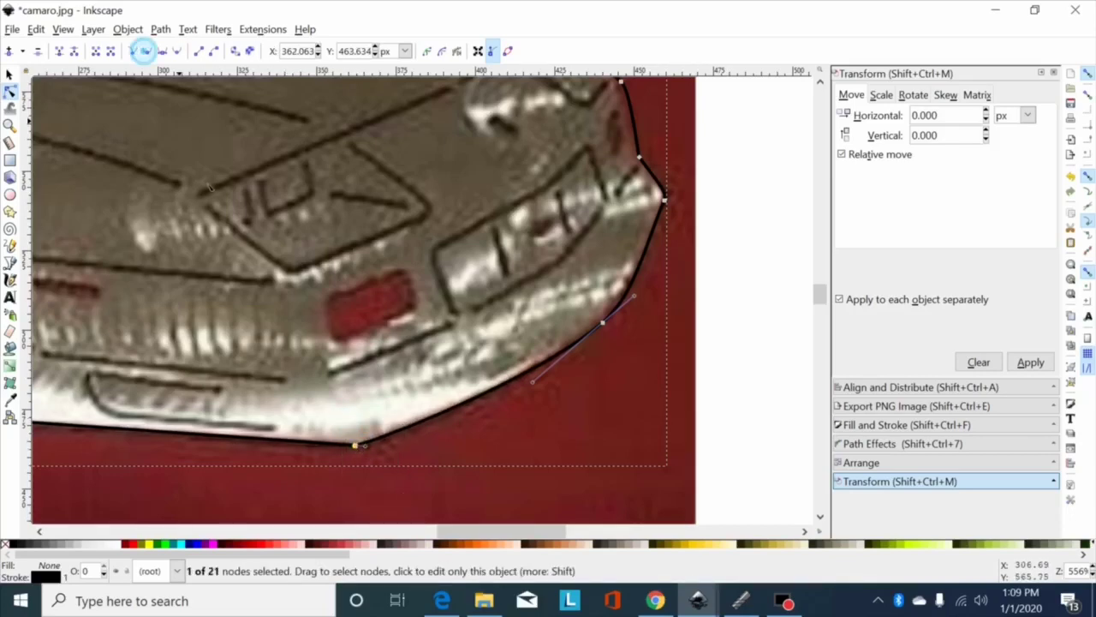
Curve the outline along the bumper's bottom edge and around the front wheel, with a smooth node at the tire's base.
left_click_drag(494, 535, 445, 533)
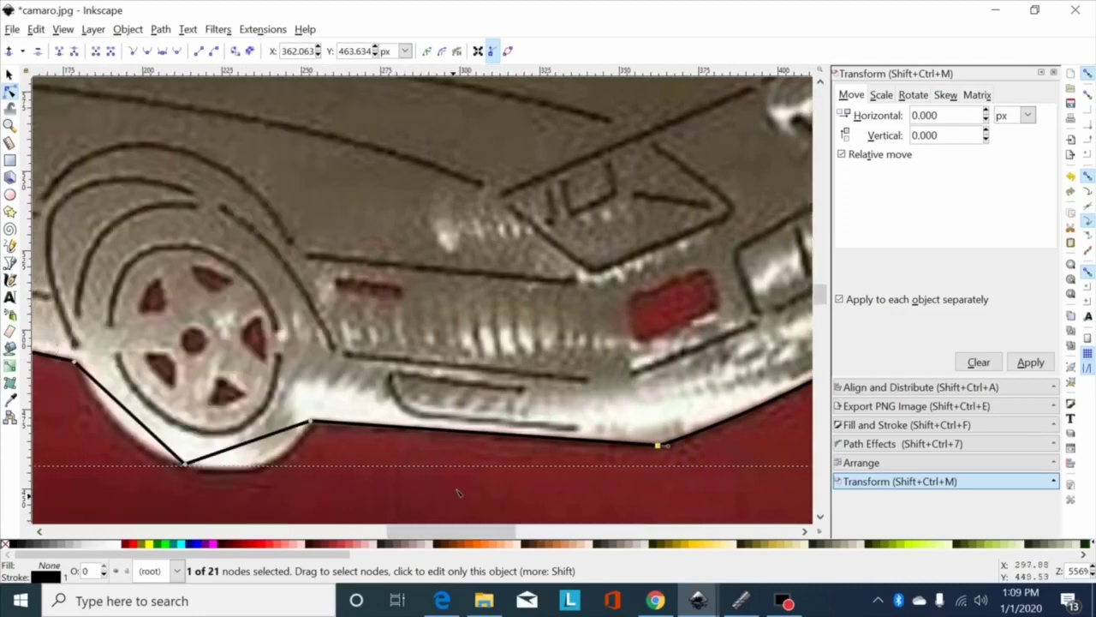
left_click(481, 434)
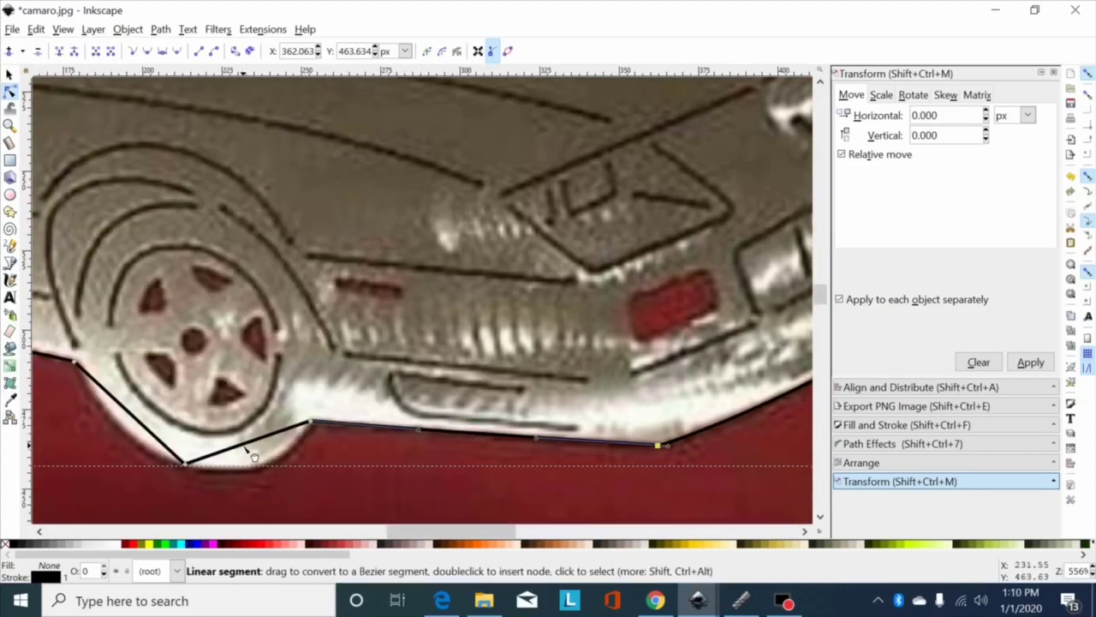
left_click_drag(254, 457, 277, 477)
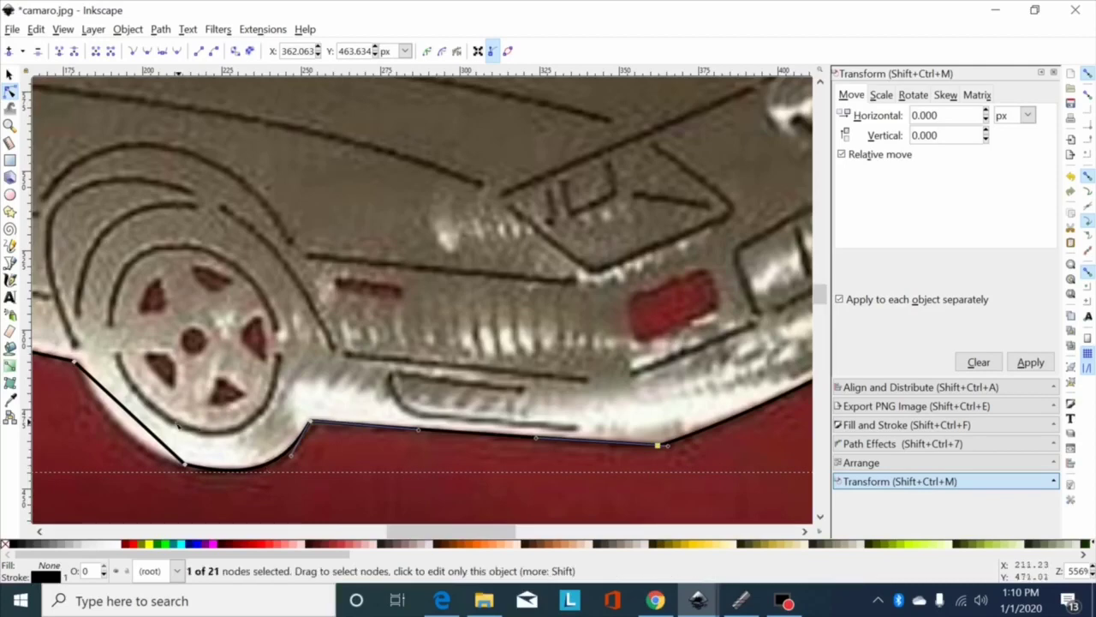
left_click_drag(177, 425, 225, 511)
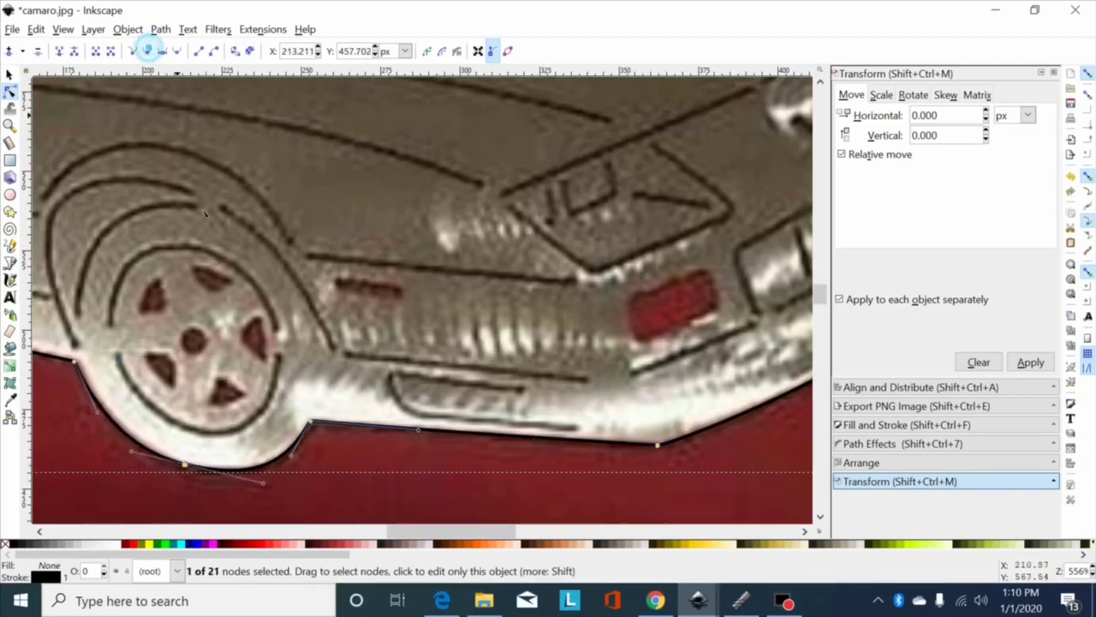
left_click_drag(264, 485, 249, 482)
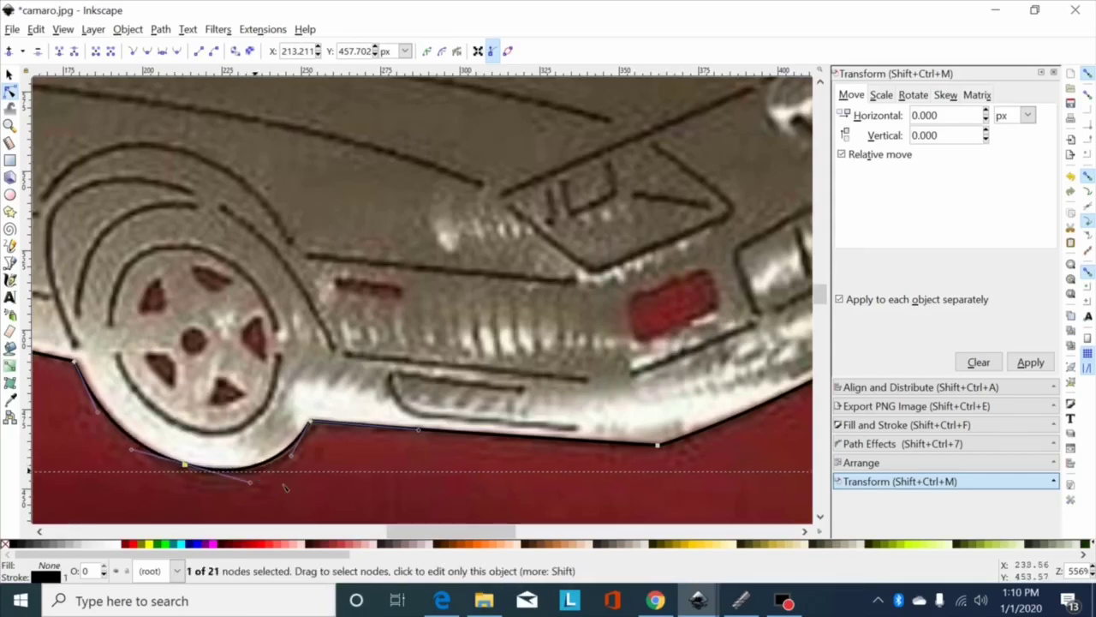
Check the closed car outline by filling it with blue and removing the fill again.
left_click_drag(389, 531, 341, 522)
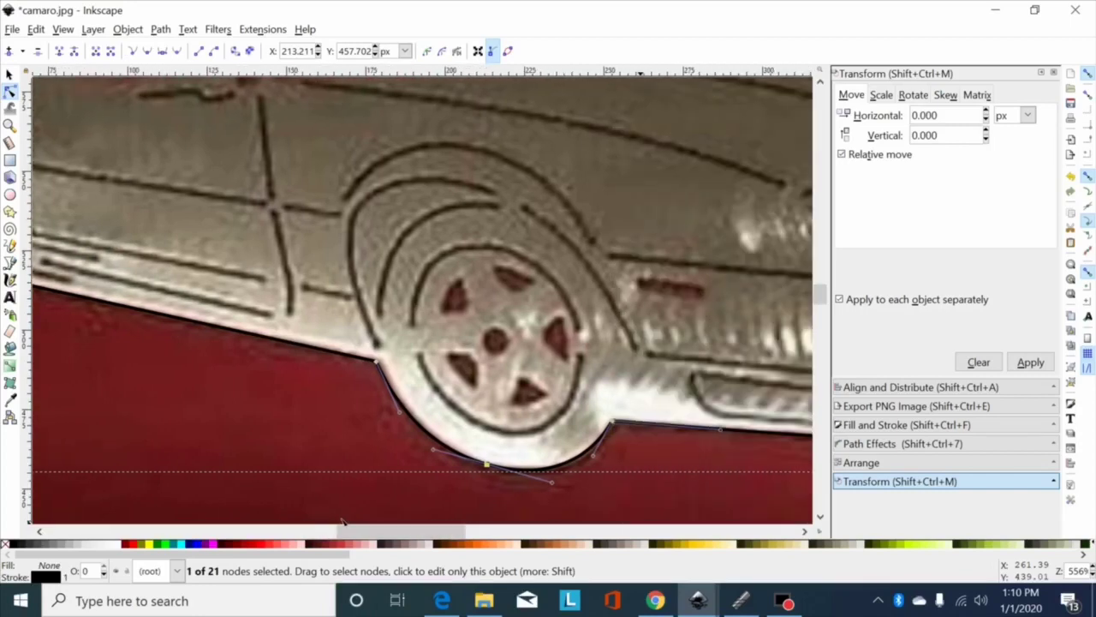
scroll(488, 415, "down", 3)
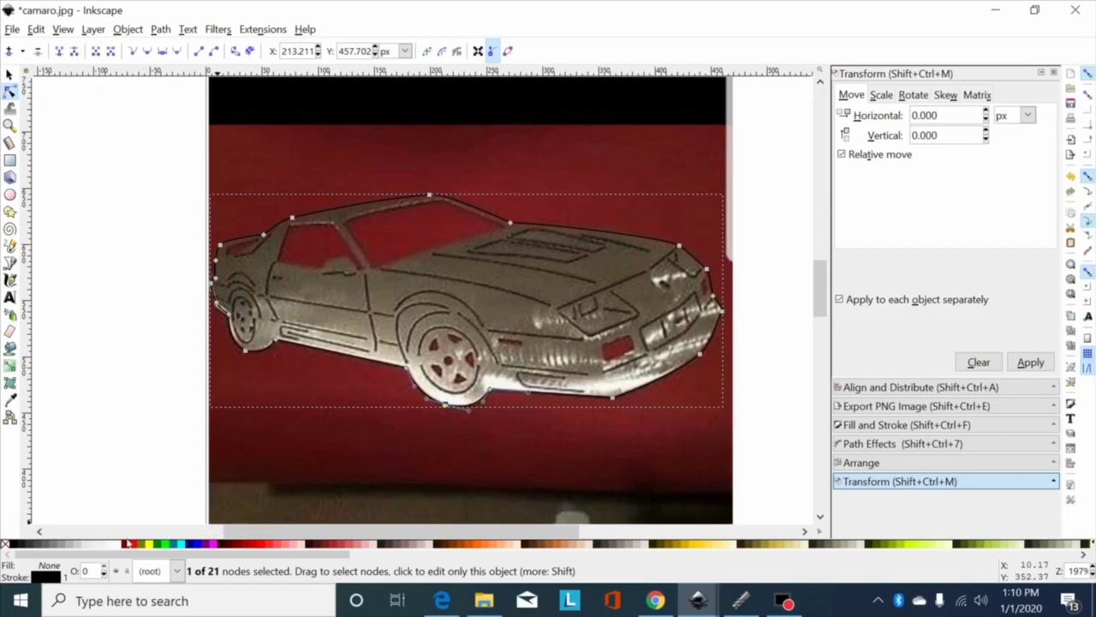
left_click(190, 544)
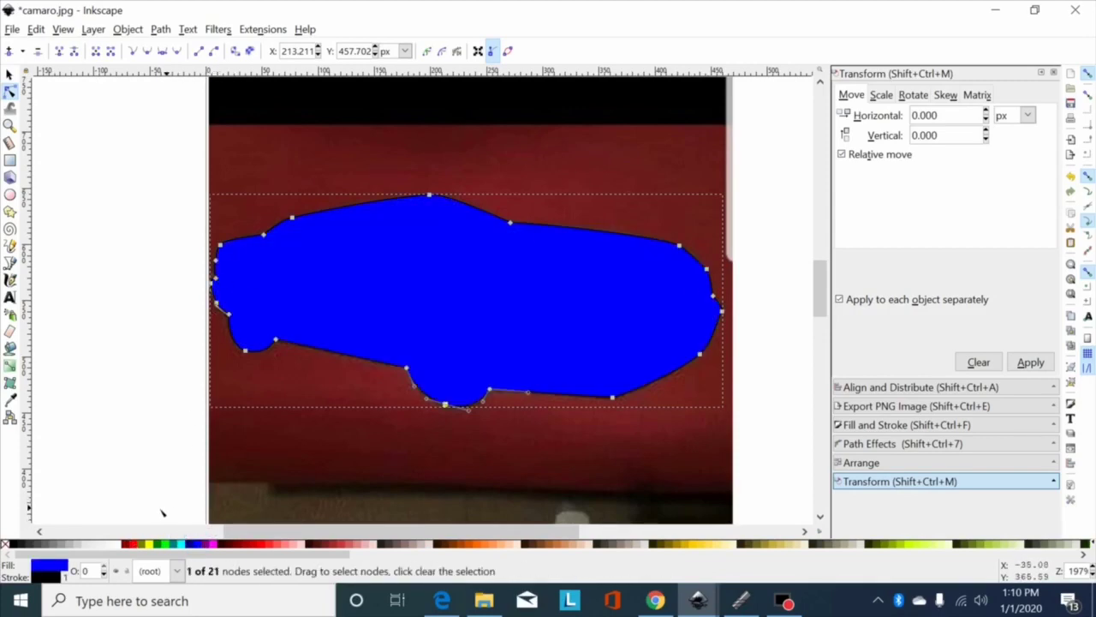
left_click(5, 544)
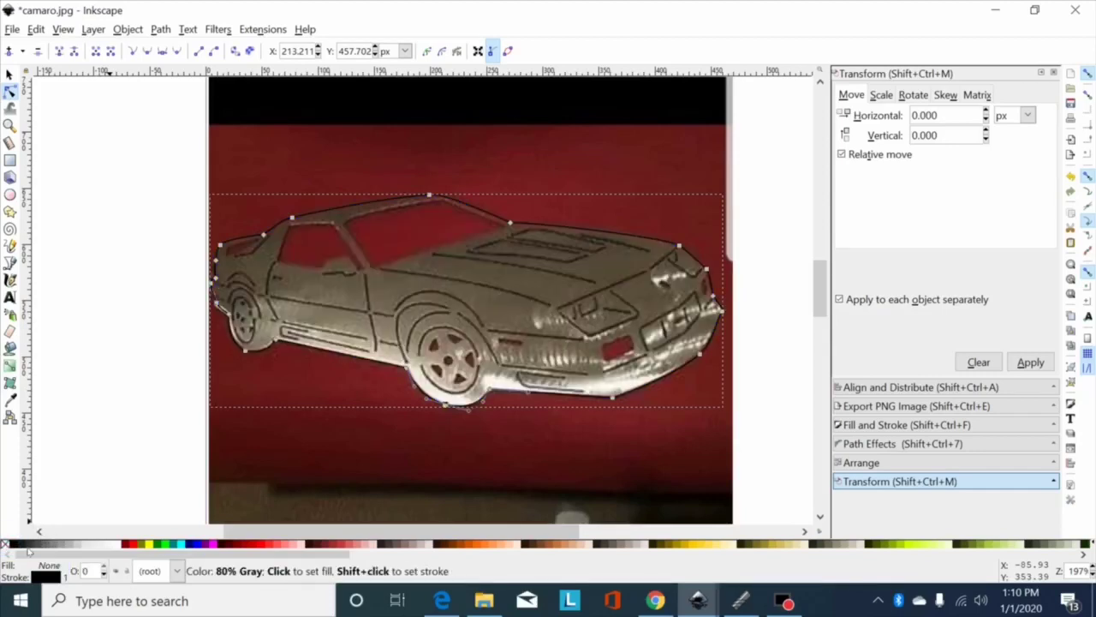
Trace the windshield opening with a closed six-node Bezier path of straight segments.
scroll(285, 489, "up", 1)
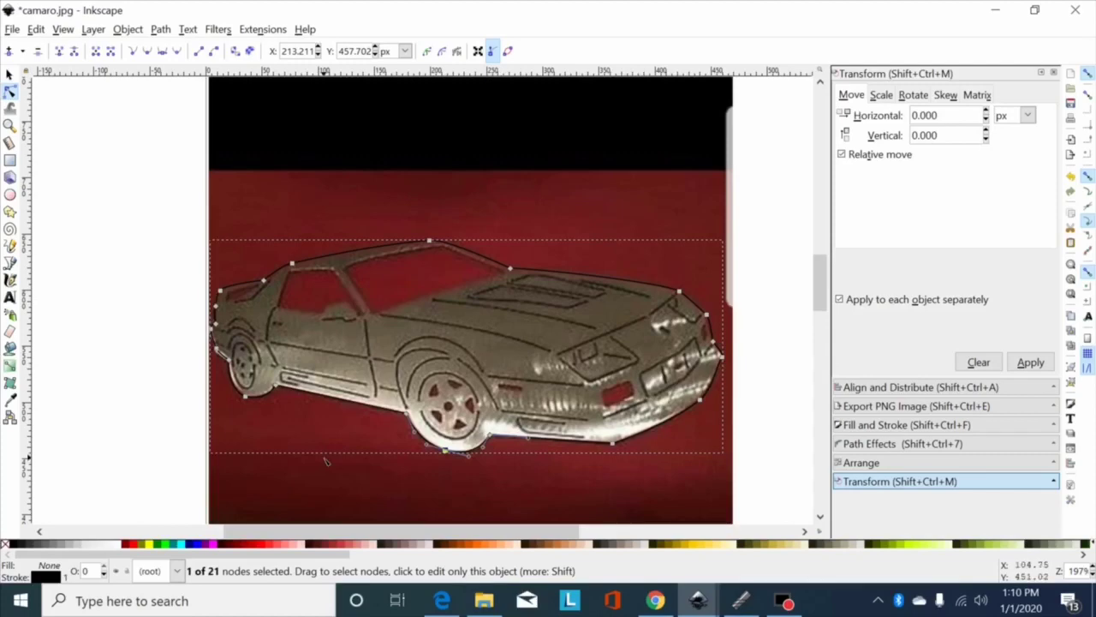
key("plus")
key("plus")
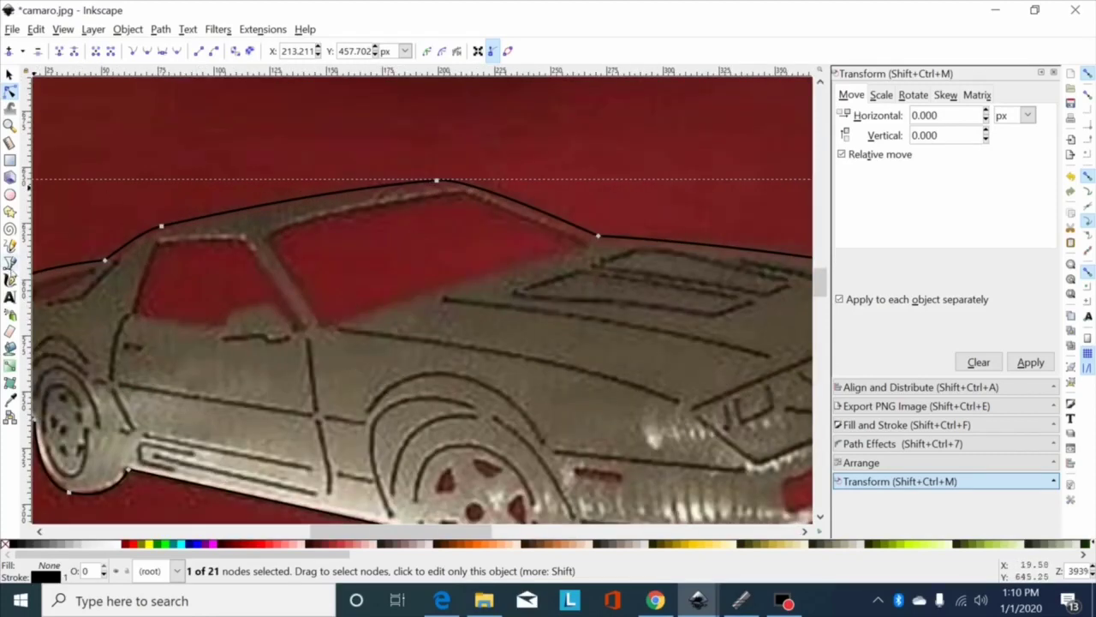
key("b")
left_click(273, 246)
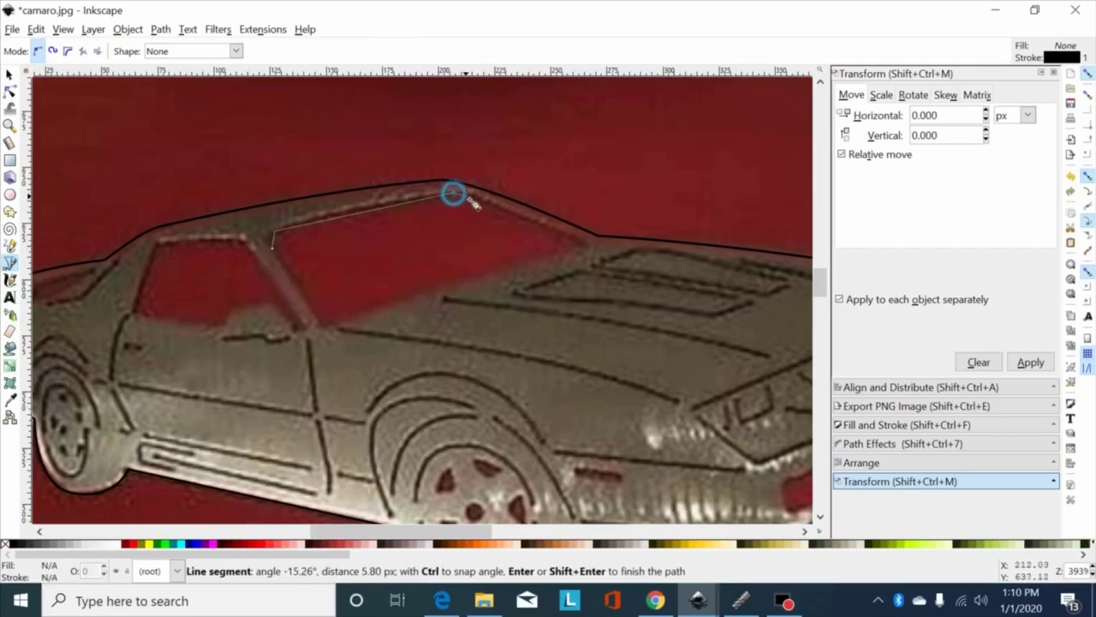
left_click(455, 193)
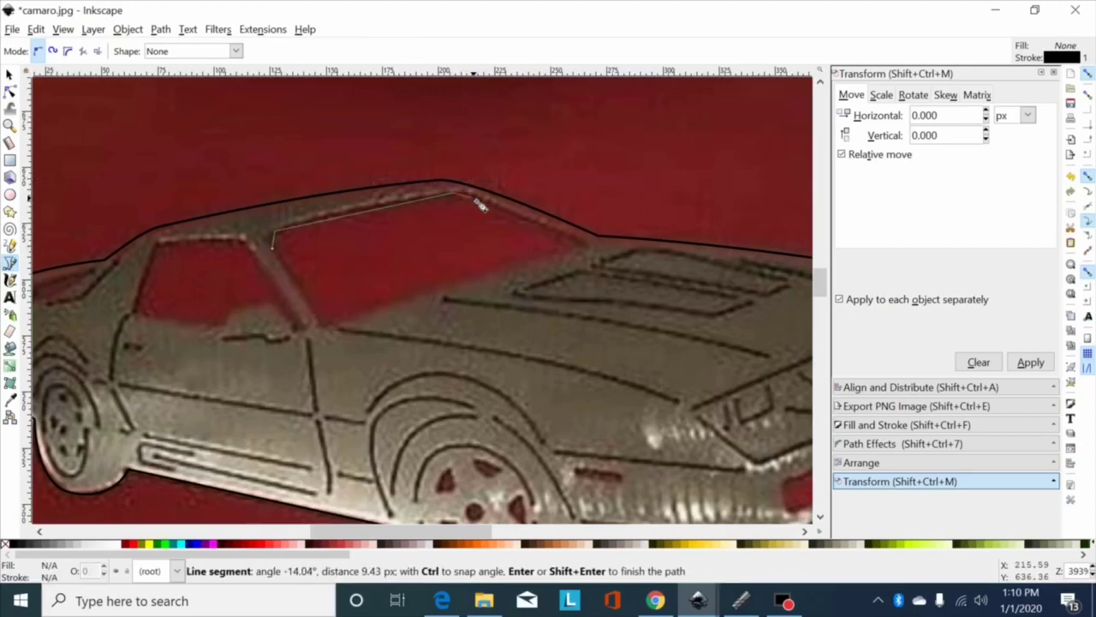
left_click(585, 242)
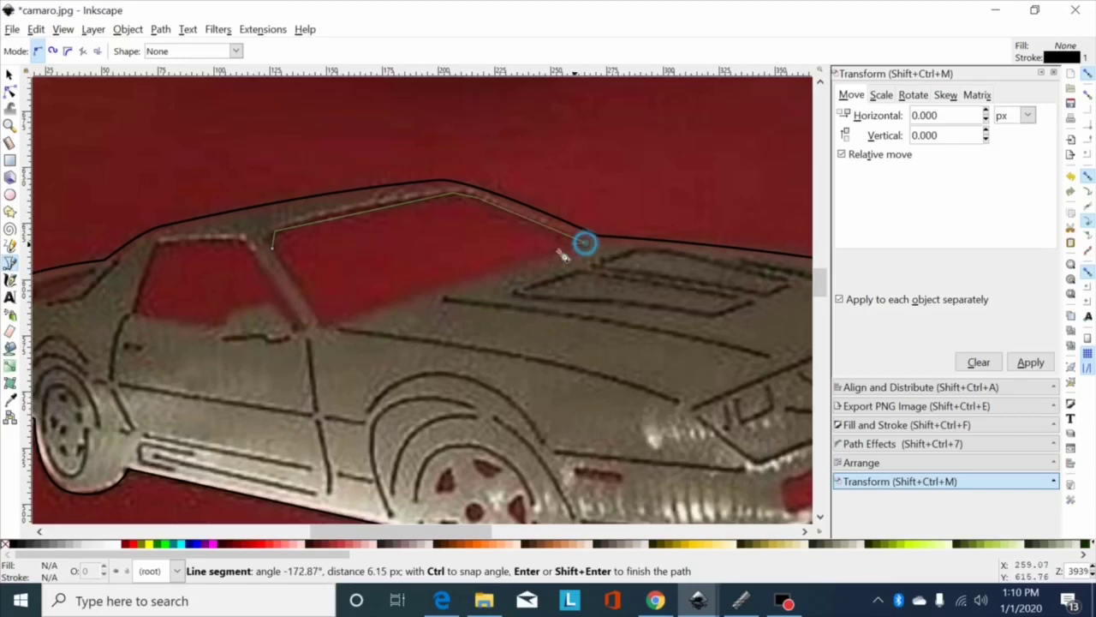
left_click(326, 329)
left_click(271, 247)
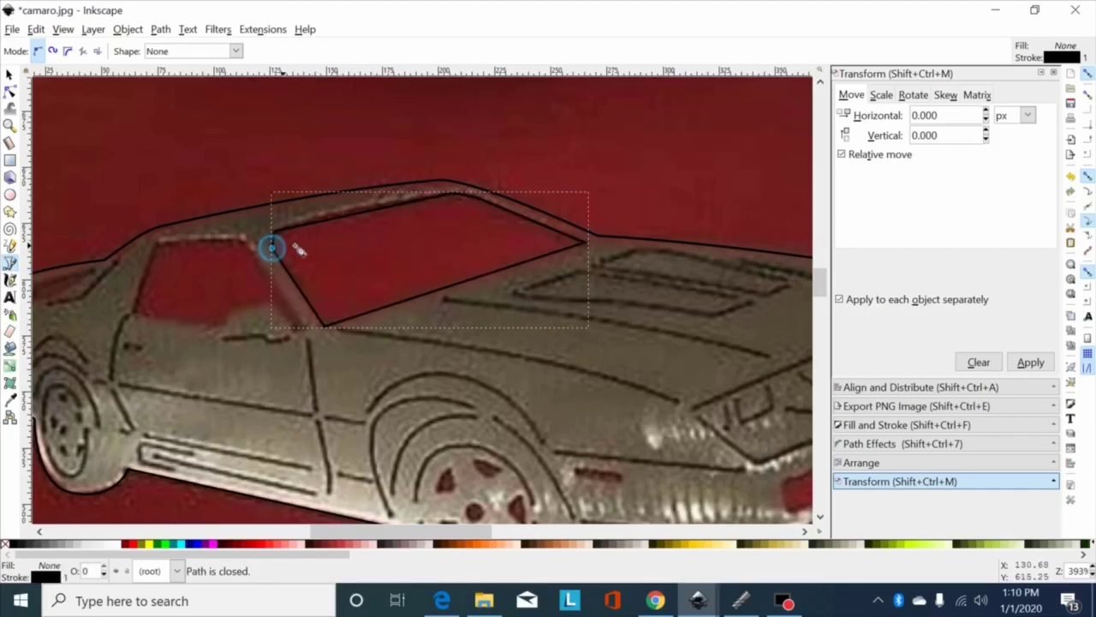
Round the windshield path's upper corners and bend its top and bottom edges to follow the photo.
left_click(9, 90)
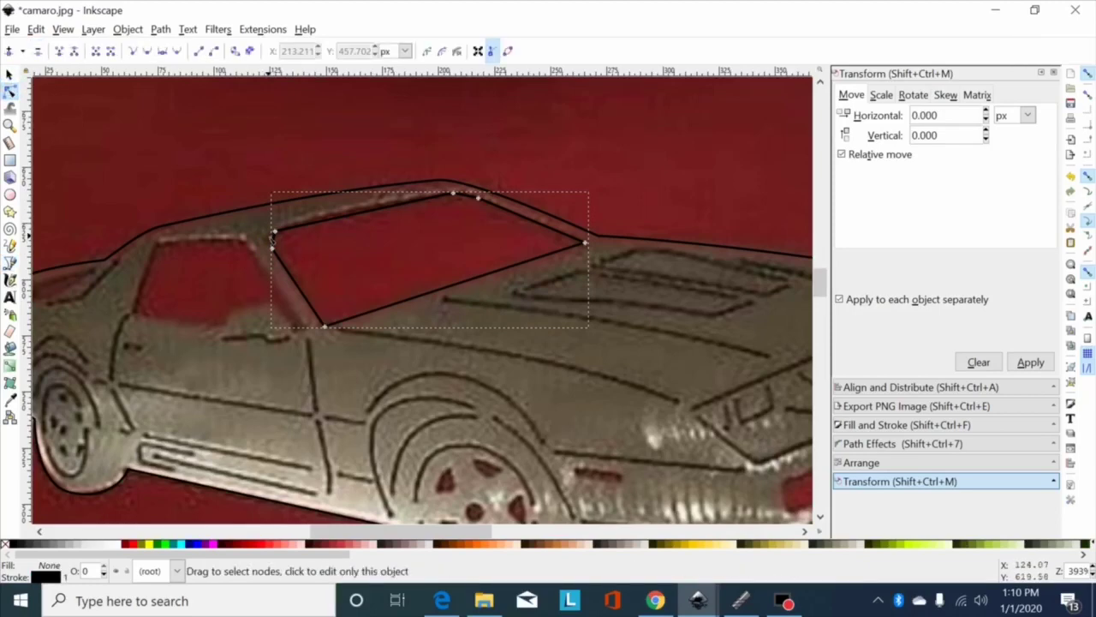
left_click_drag(268, 238, 272, 236)
left_click(472, 196)
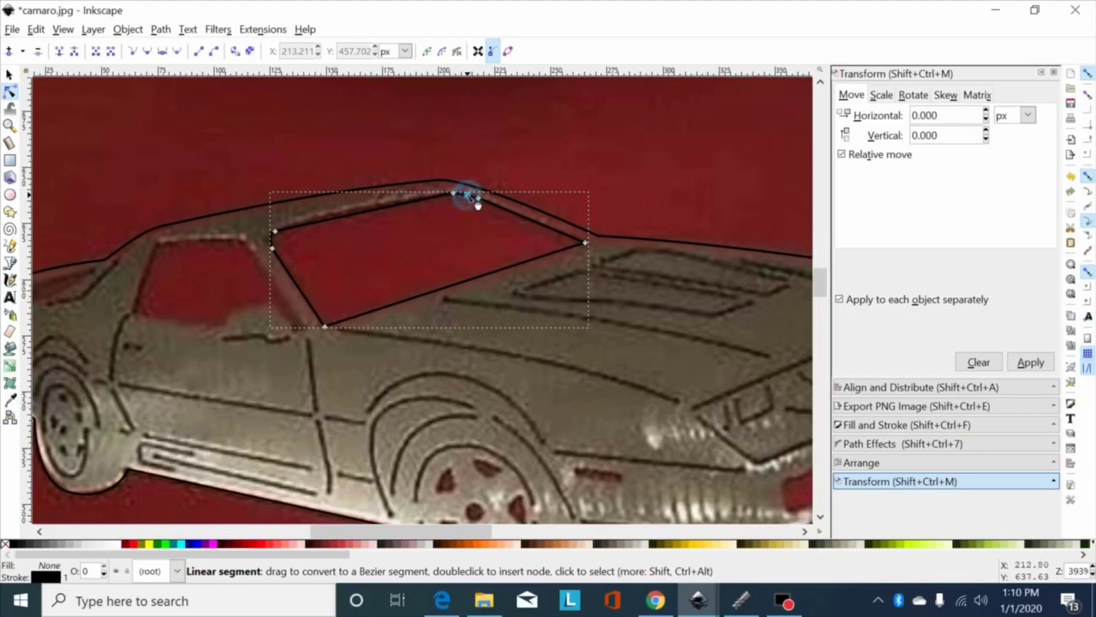
left_click_drag(520, 138, 232, 258)
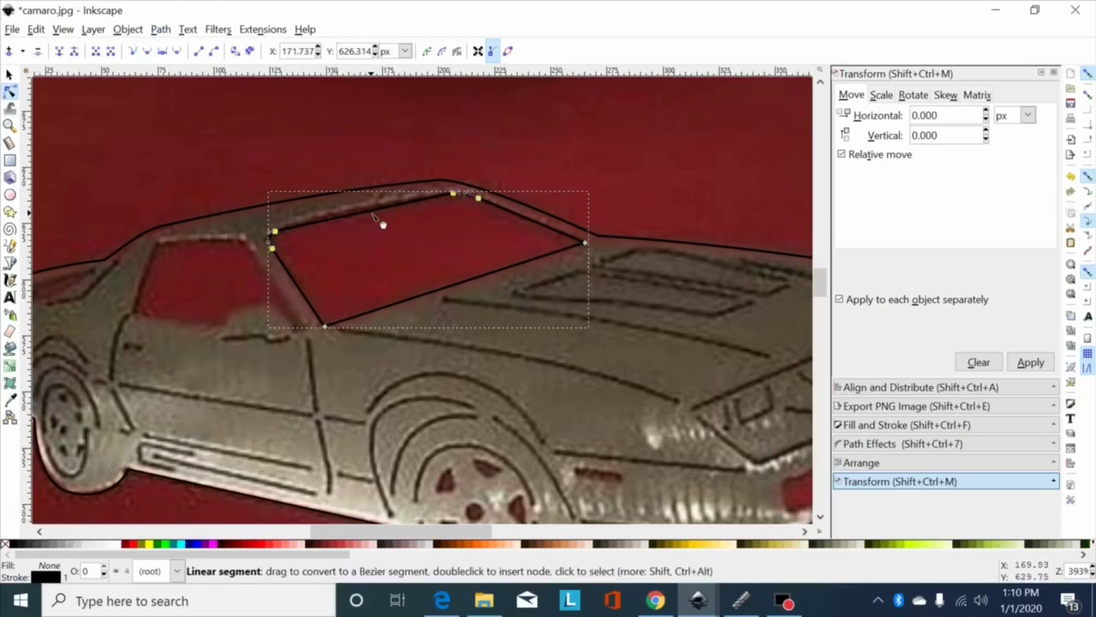
left_click_drag(366, 214, 323, 215)
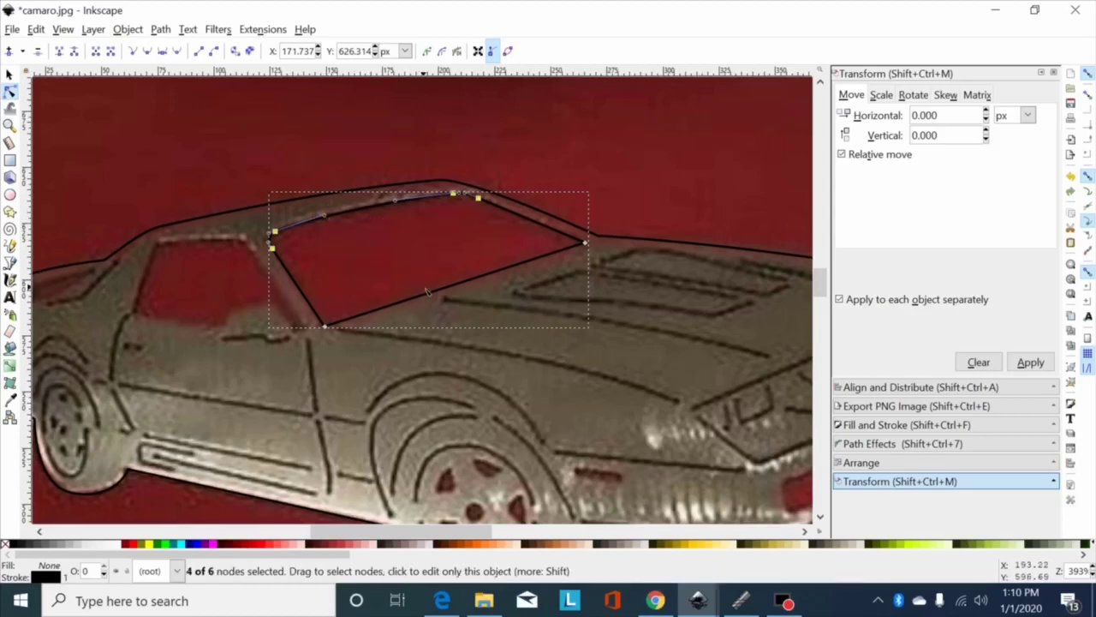
left_click_drag(458, 286, 453, 285)
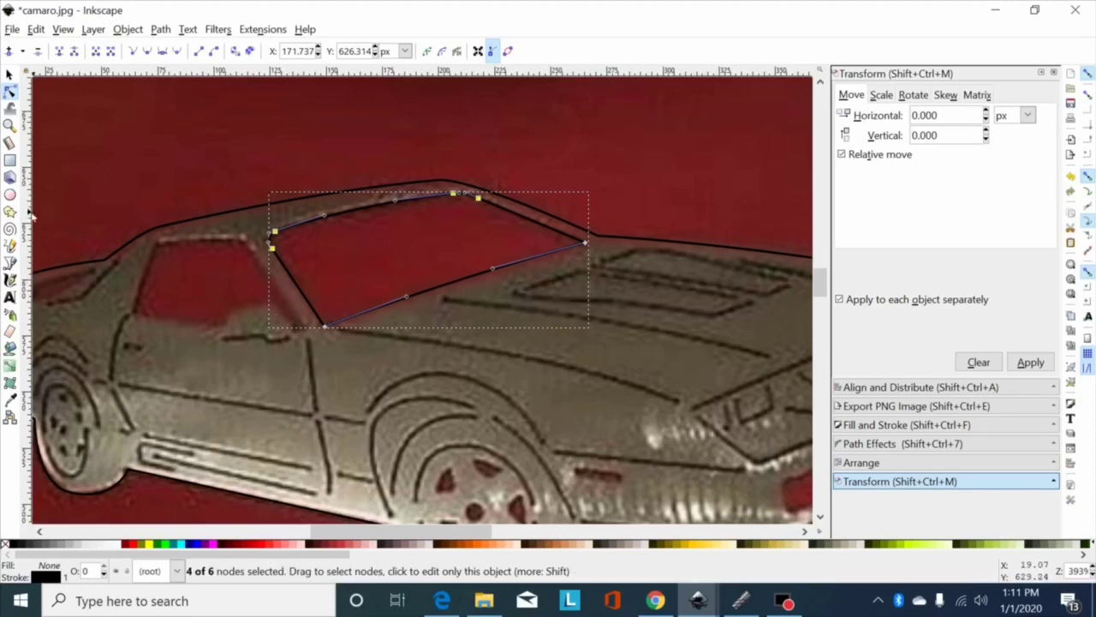
Trace the side window opening with a closed nine-node Bezier path of straight segments, going around the mirror.
key("b")
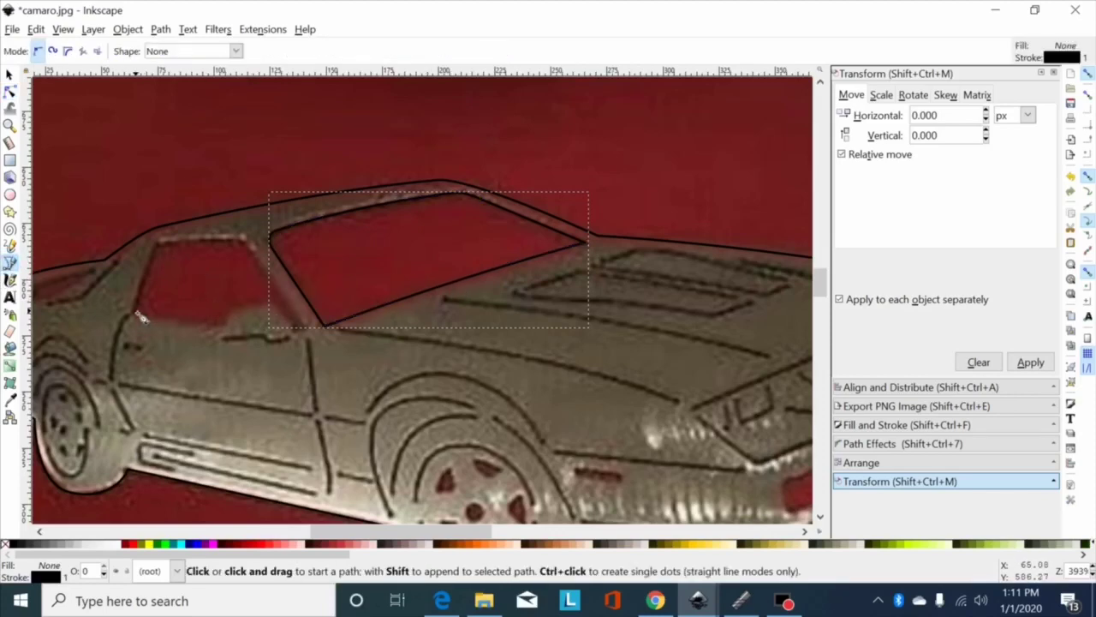
left_click(133, 316)
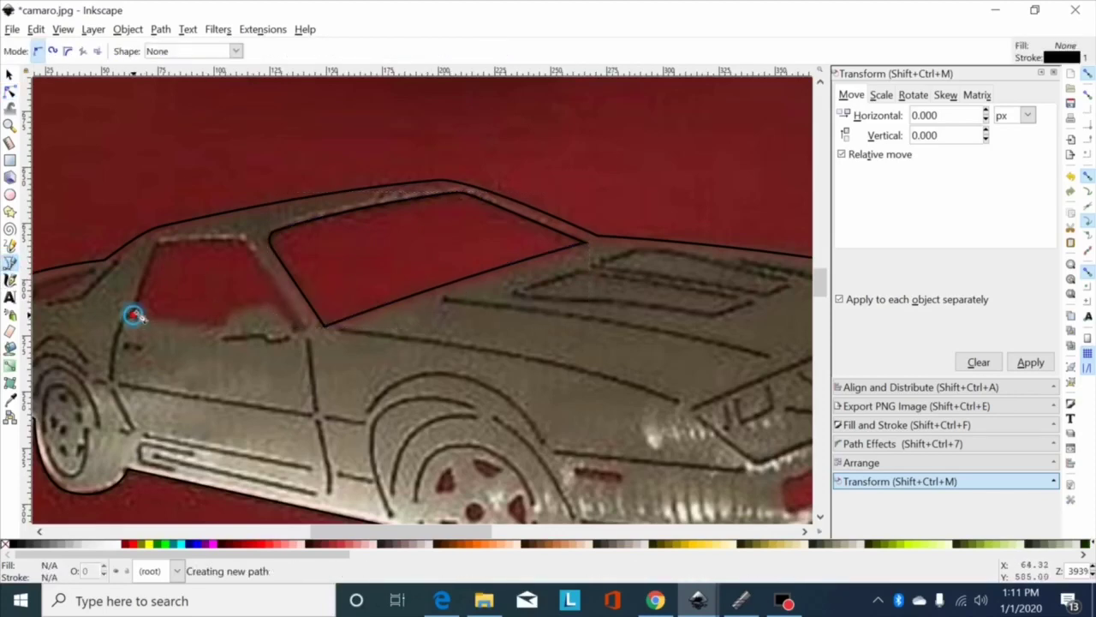
left_click(156, 245)
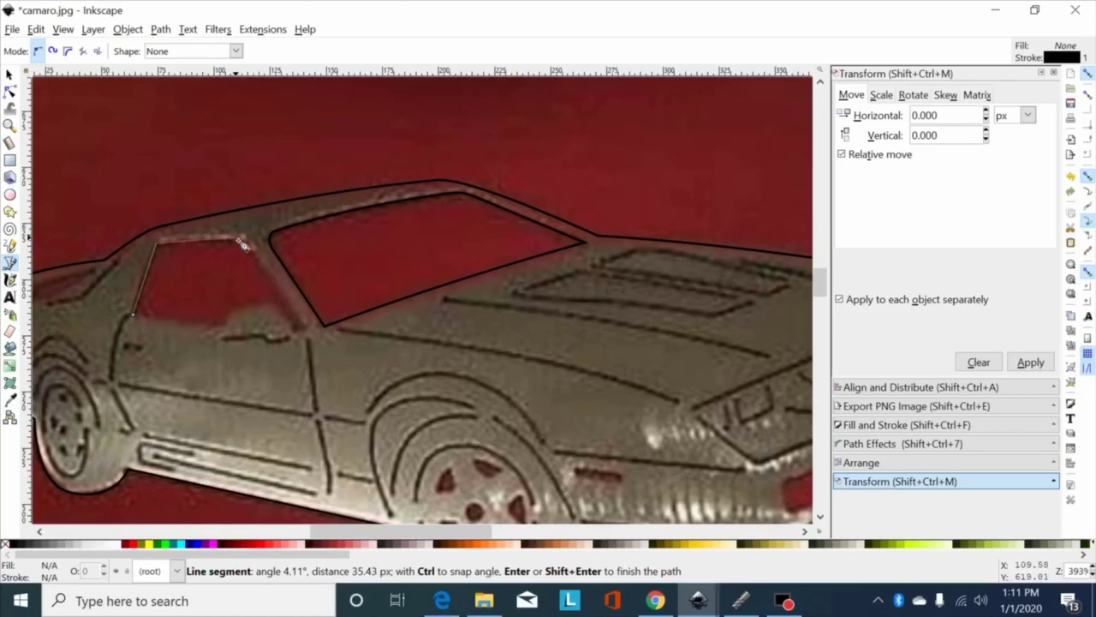
mouse_move(243, 245)
left_mouse_down()
mouse_move(269, 266)
mouse_move(278, 249)
mouse_move(276, 268)
mouse_move(271, 246)
mouse_move(261, 254)
left_mouse_up()
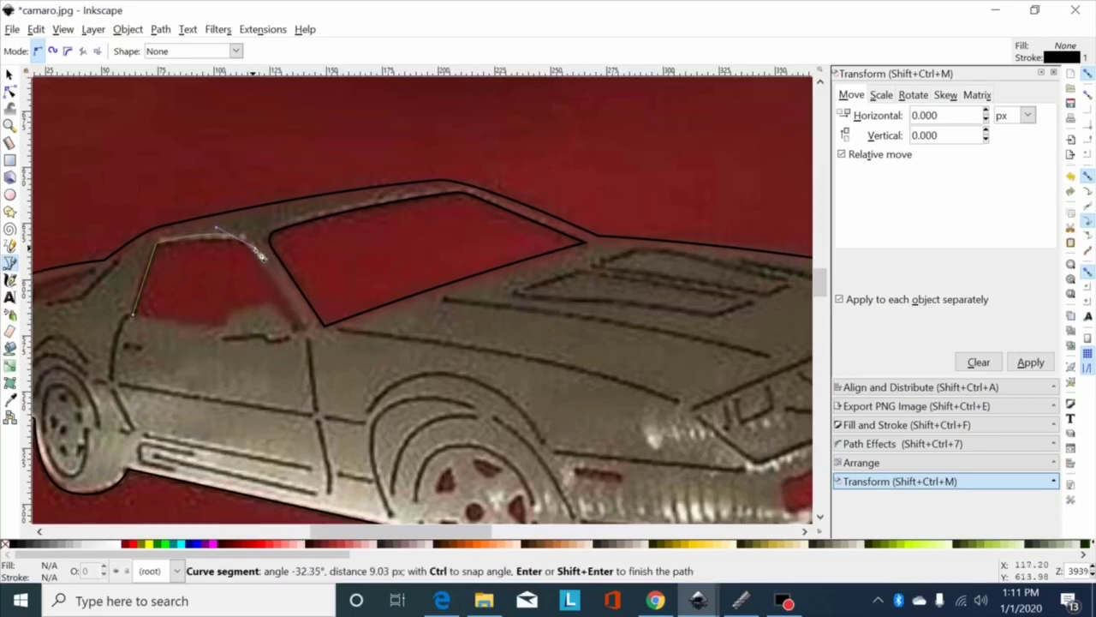
key("BackSpace")
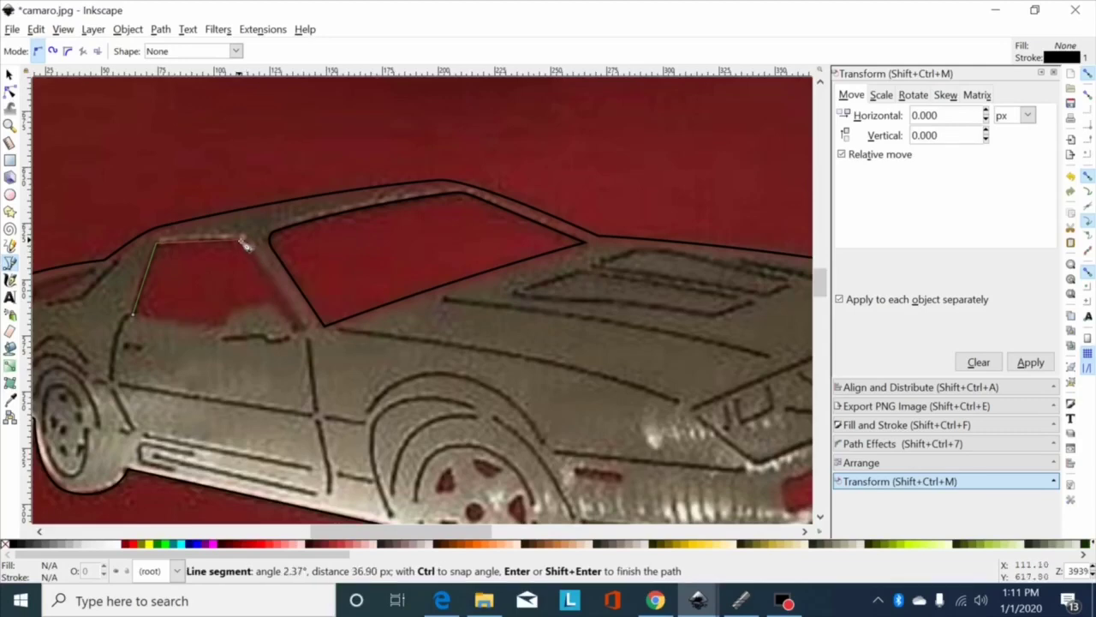
left_click(239, 246)
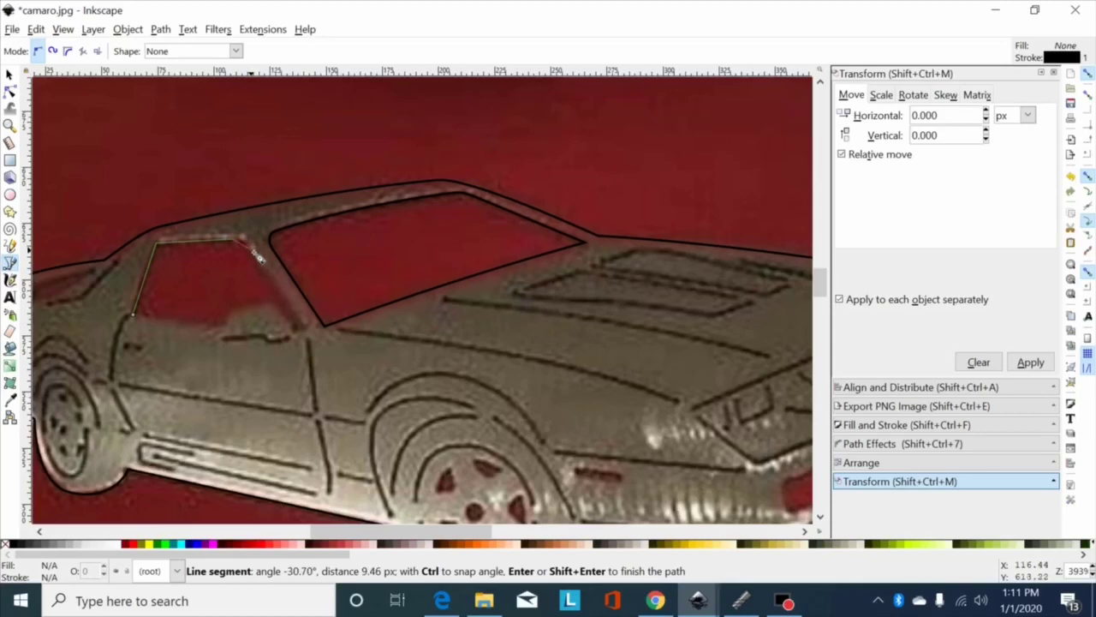
left_click(251, 249)
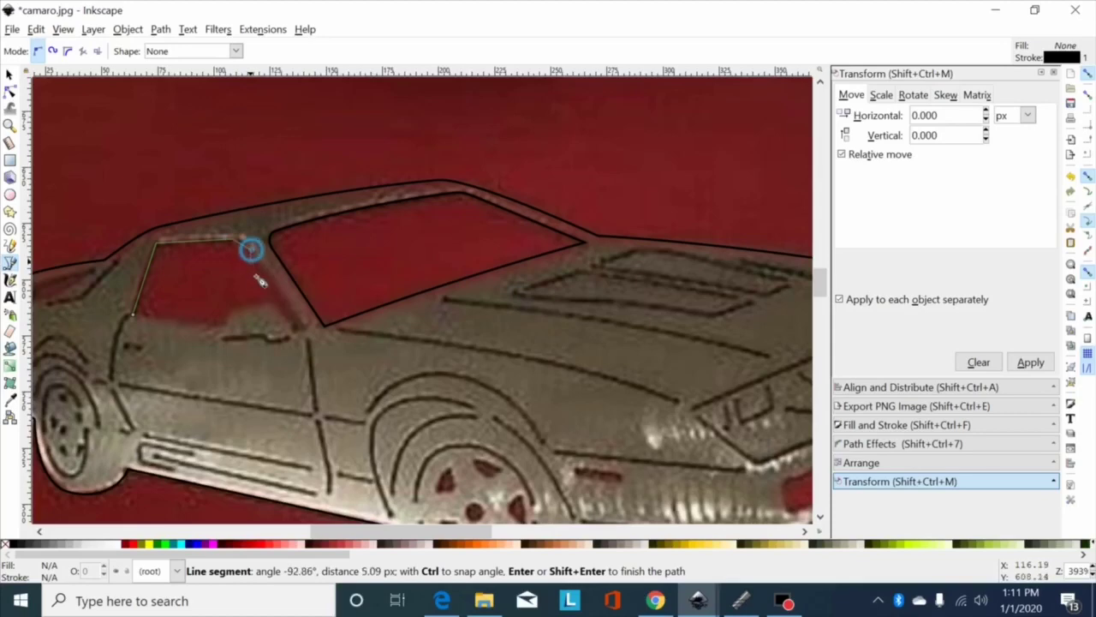
left_click(308, 334)
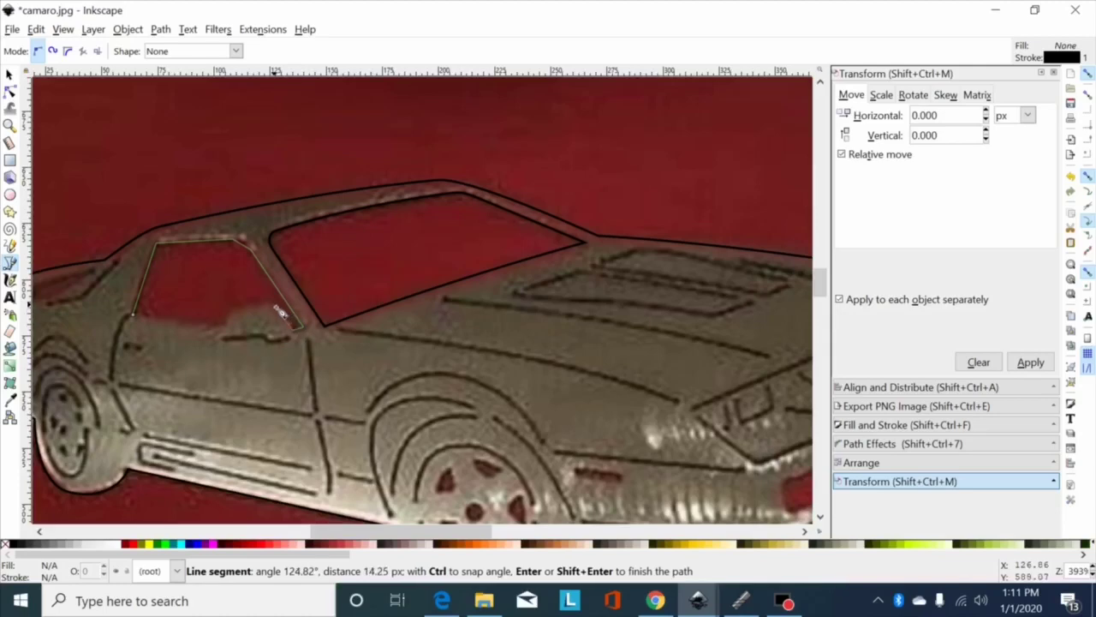
left_click(275, 306)
left_click(230, 315)
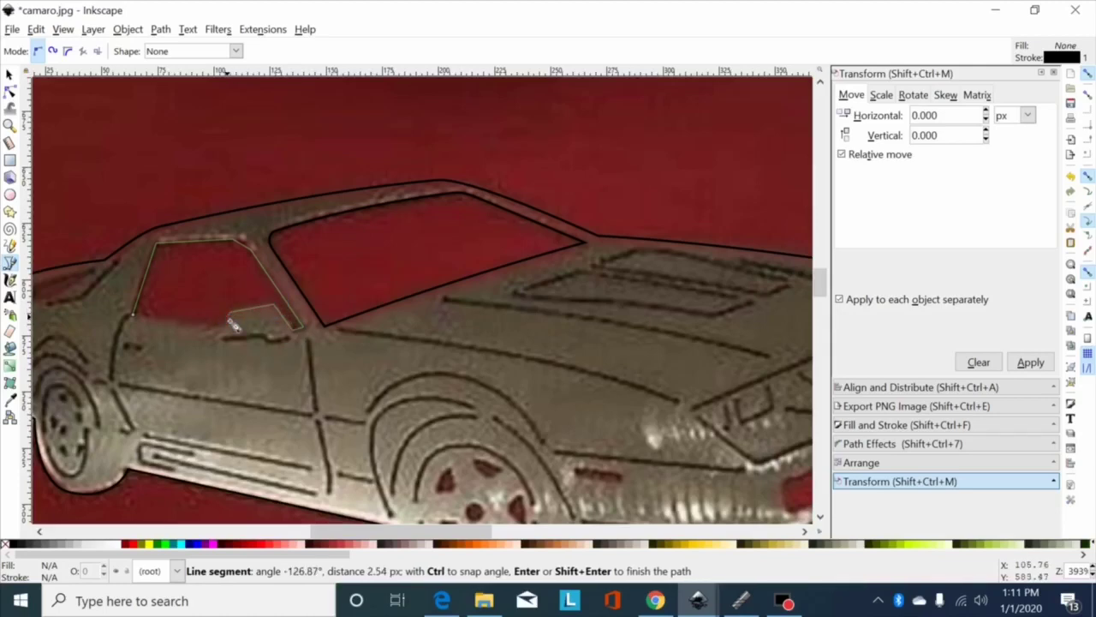
left_click(231, 325)
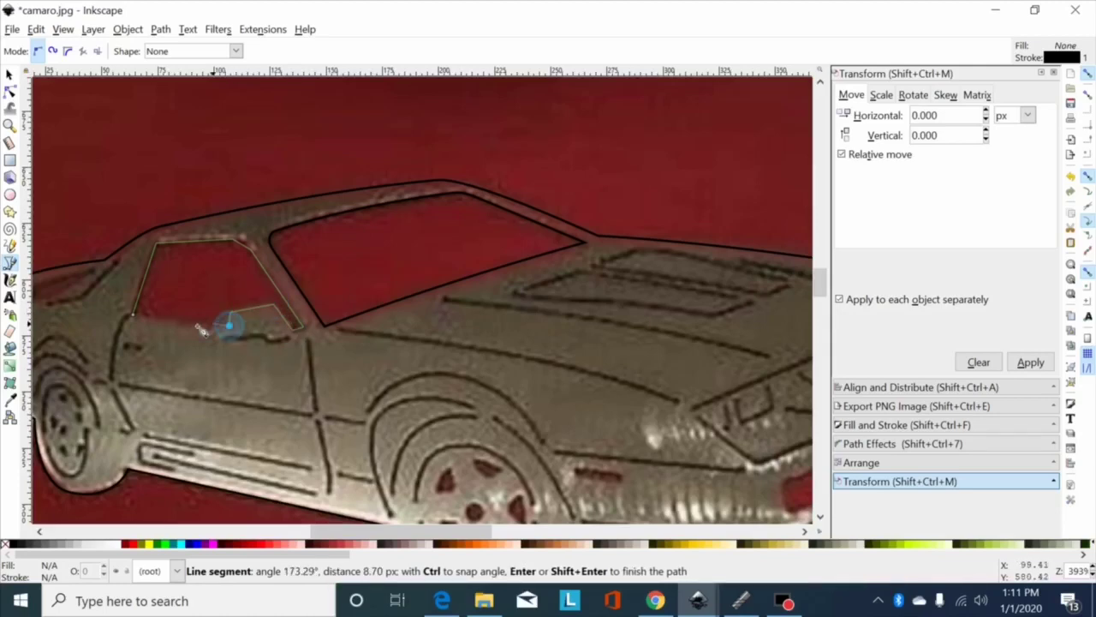
left_click(133, 318)
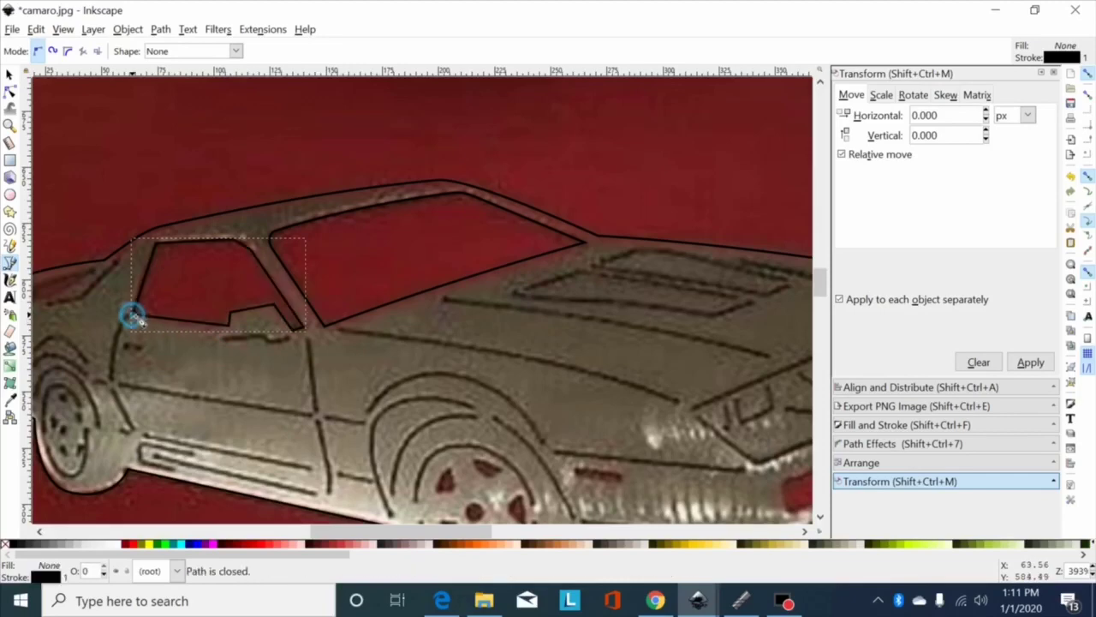
Round the side window path's upper front corner and bend its segment over the top of the mirror.
key("n")
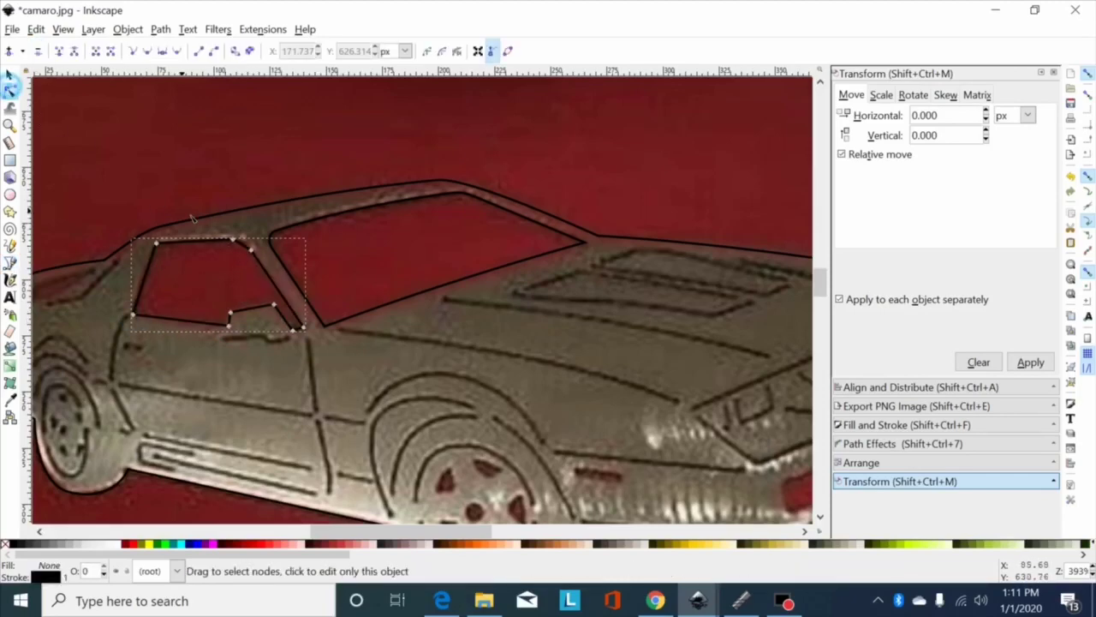
left_click(254, 255)
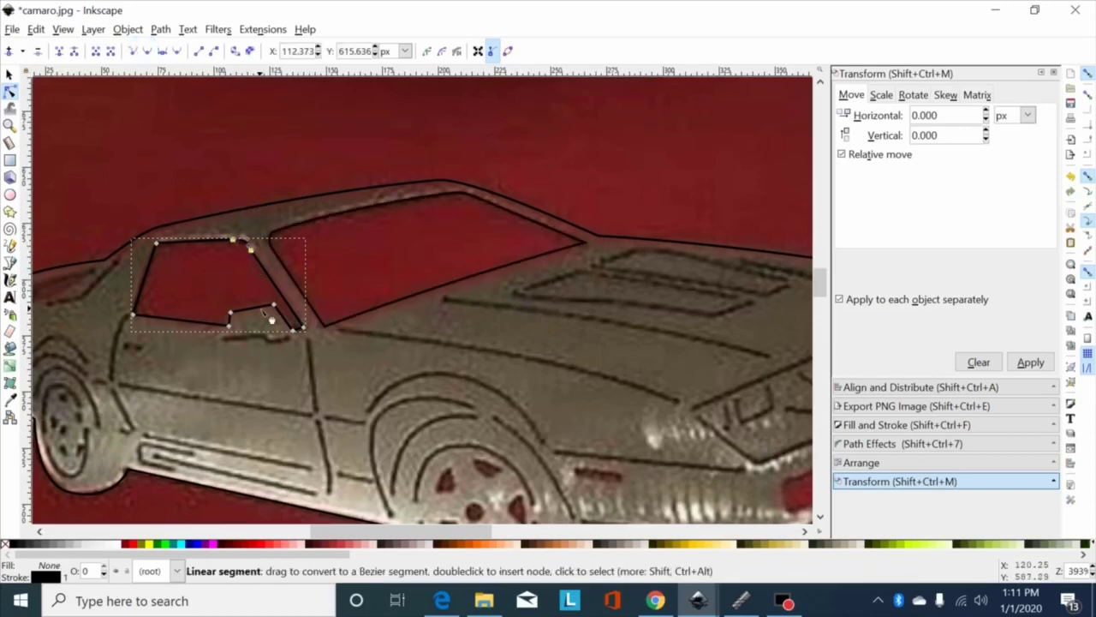
left_click(242, 311)
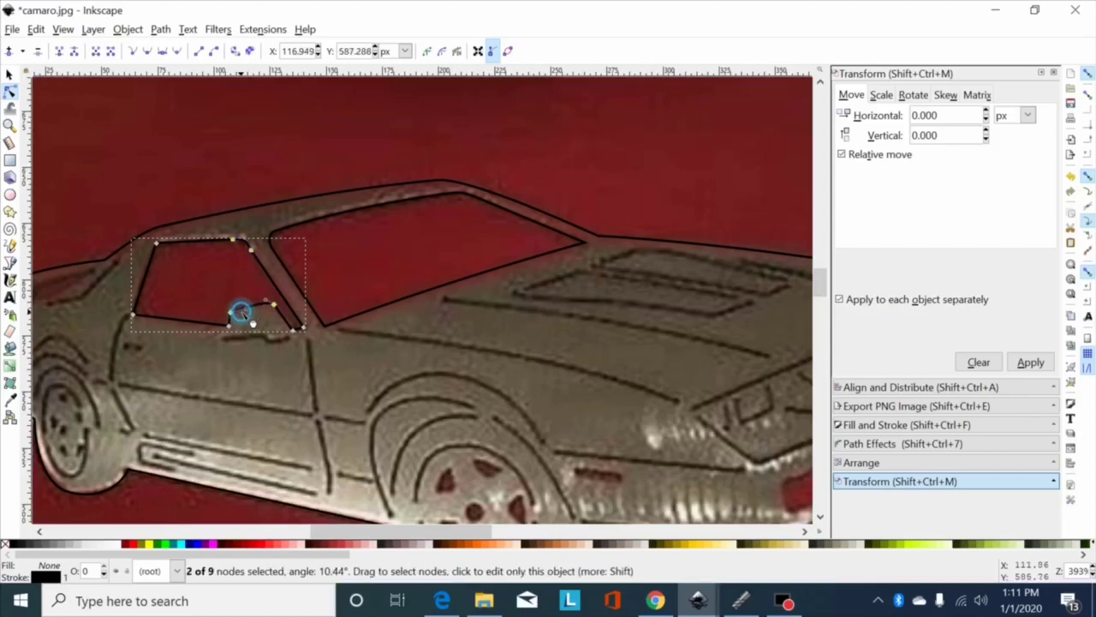
left_click_drag(245, 308, 236, 307)
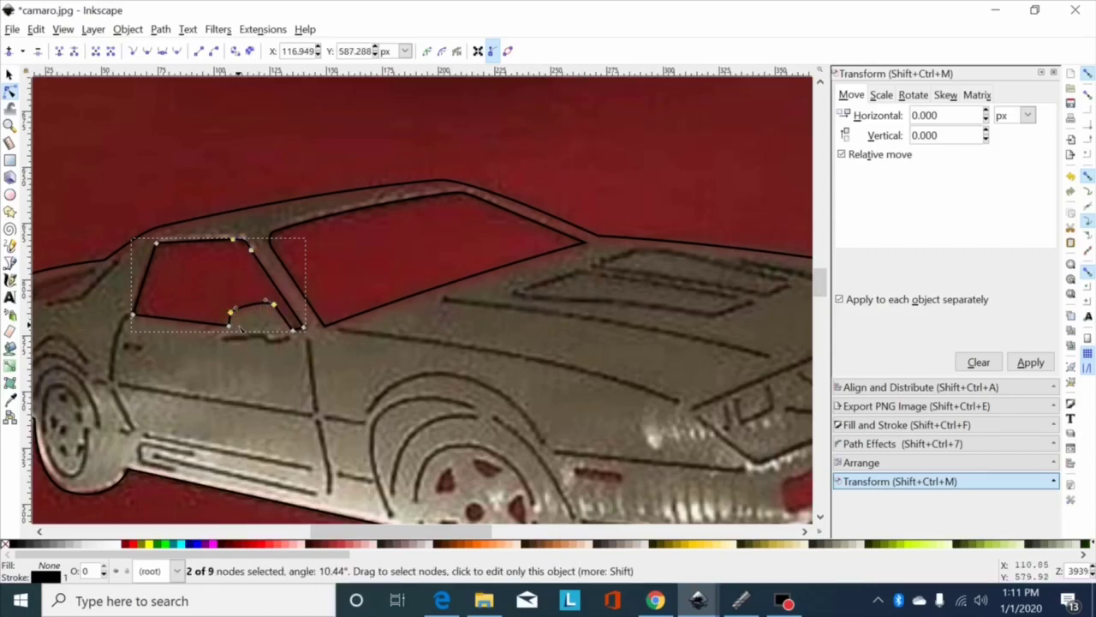
Smooth the two nodes at the mirror's top and refine the path around the mirror's front and rear edges.
key("plus")
left_click_drag(118, 285, 235, 331)
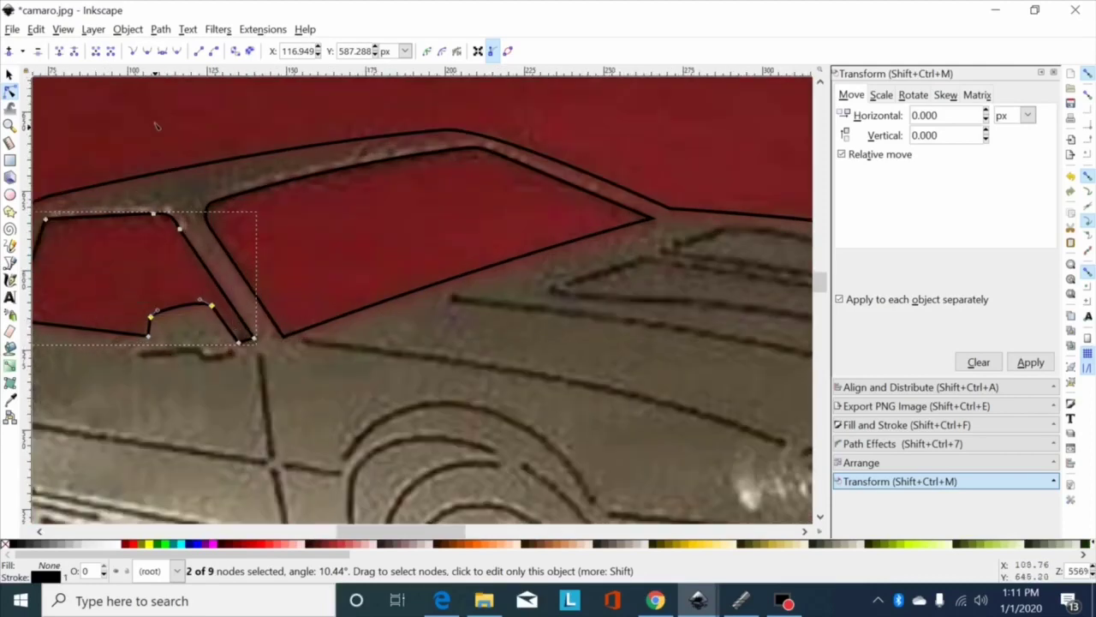
left_click(147, 50)
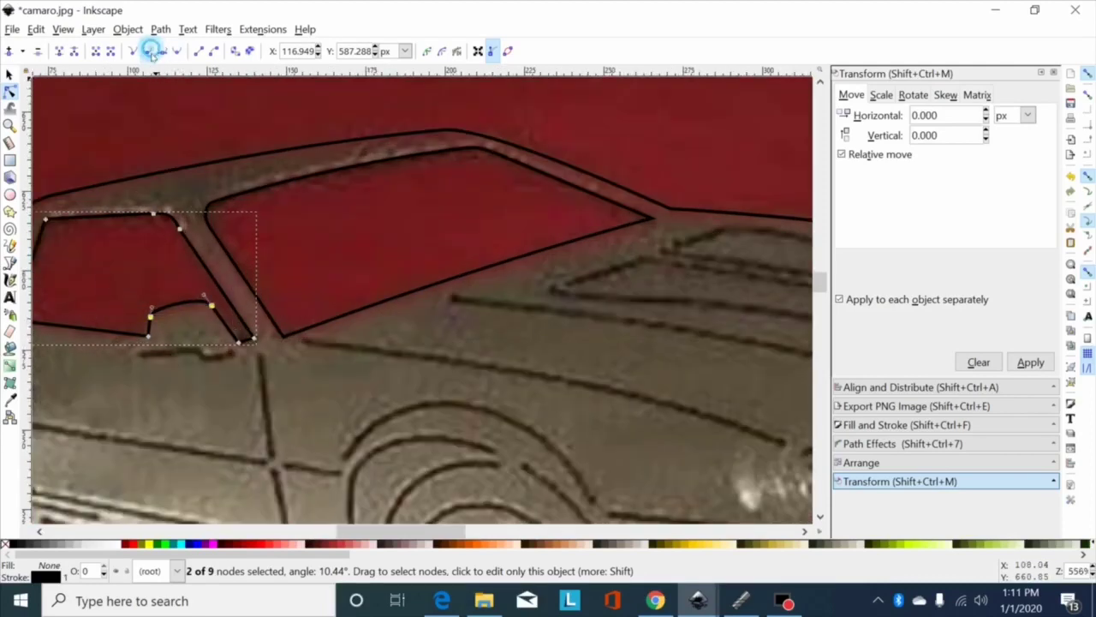
left_click(211, 306)
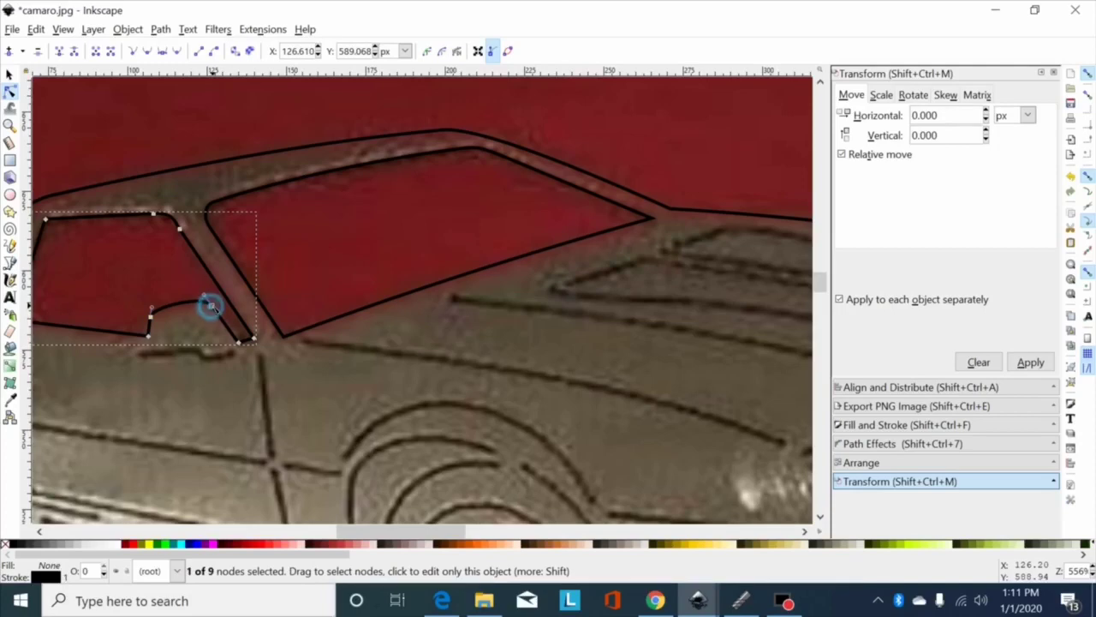
left_click_drag(212, 305, 216, 309)
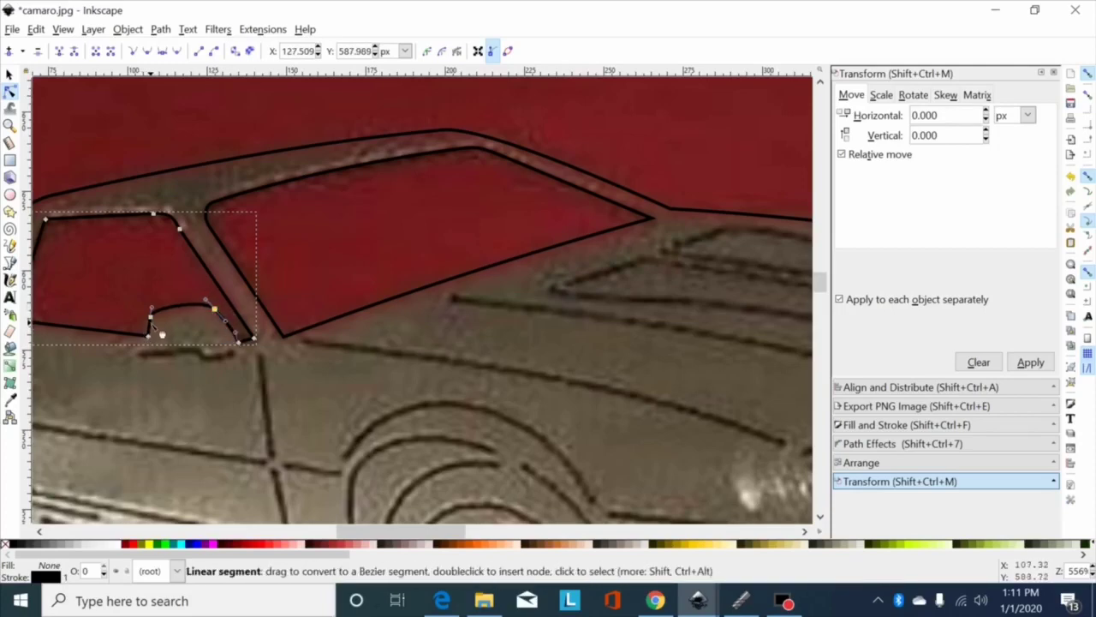
left_click_drag(149, 325, 147, 325)
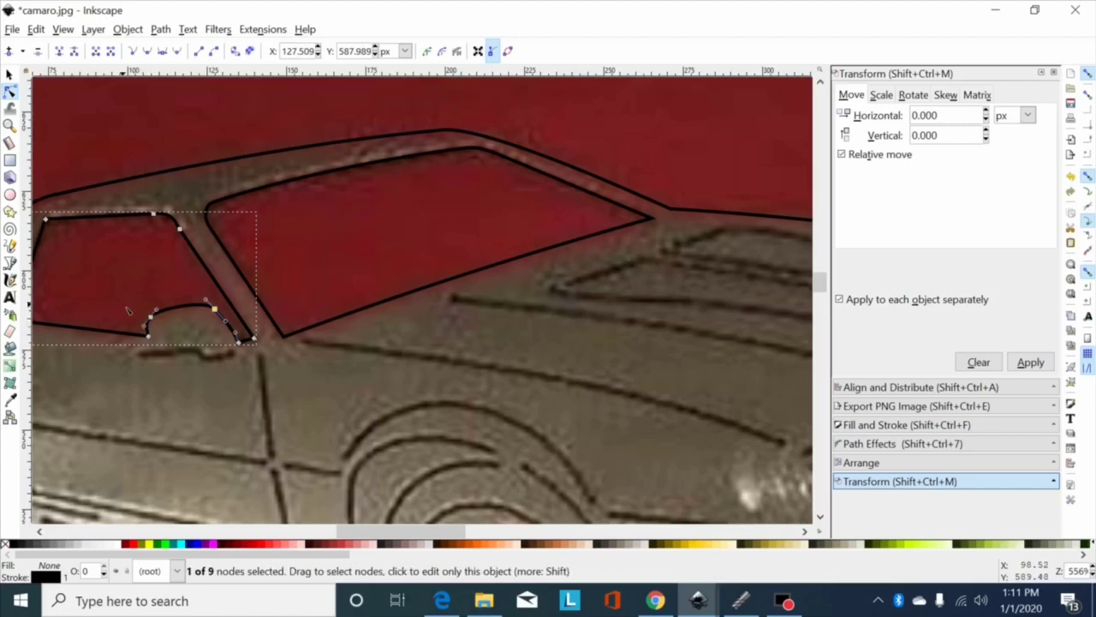
Trace the opening under the rear spoiler with a closed four-node Bezier path of straight segments.
left_click_drag(372, 531, 328, 529)
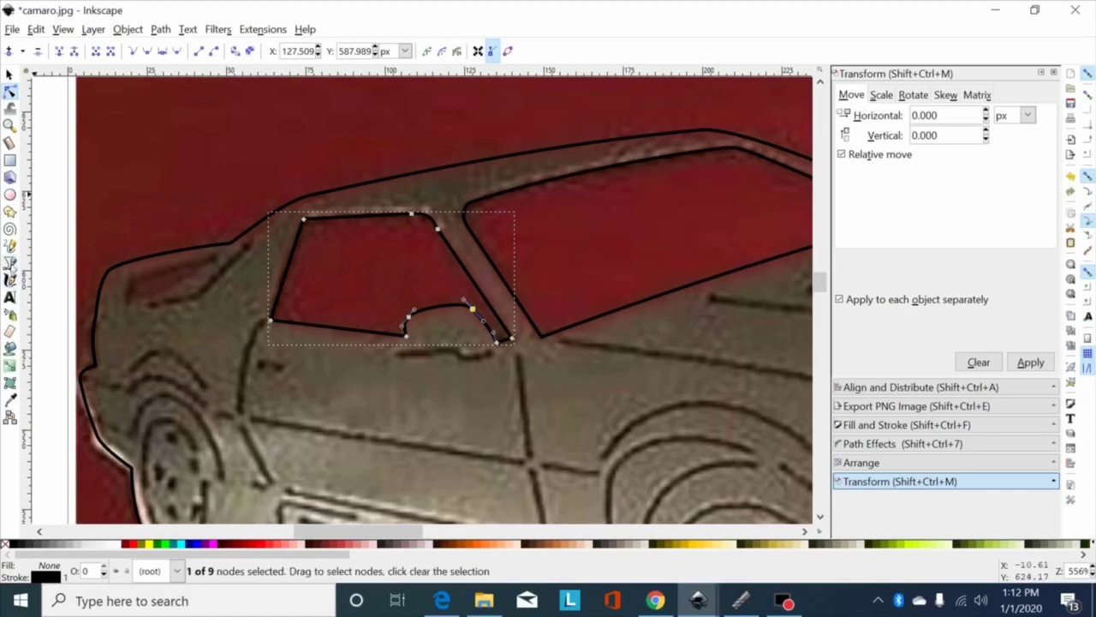
left_click(11, 263)
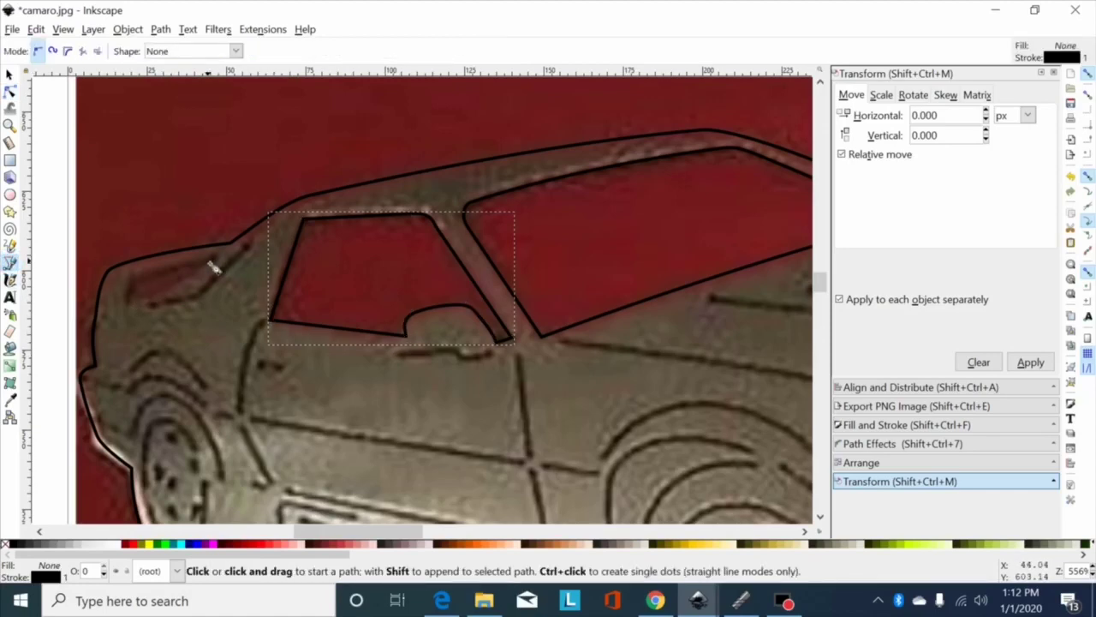
left_click(142, 271)
left_click(129, 283)
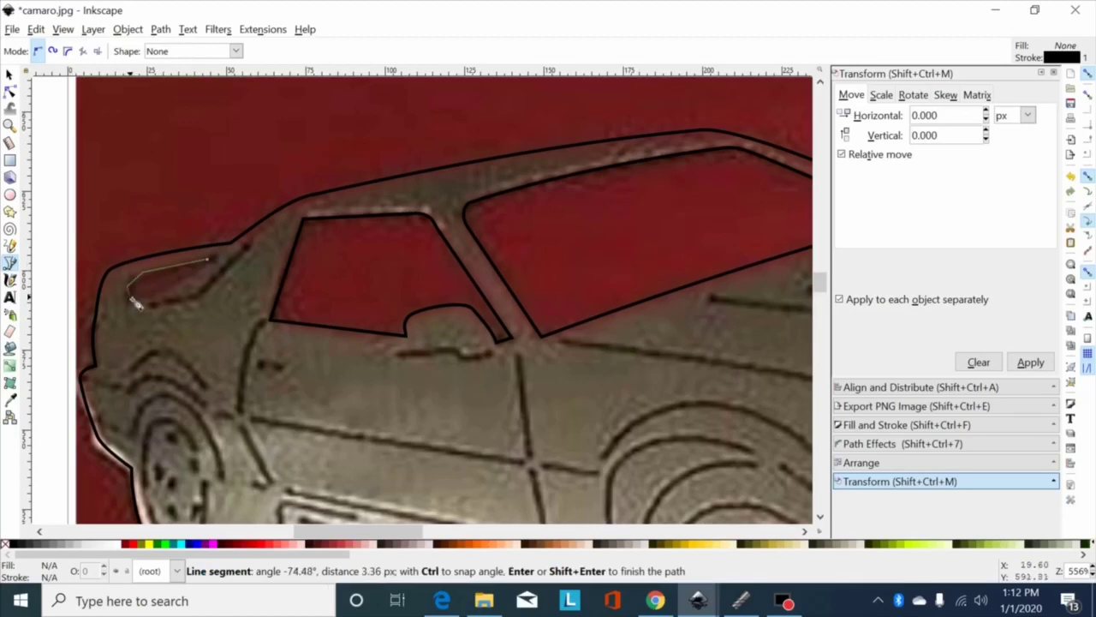
left_click(128, 297)
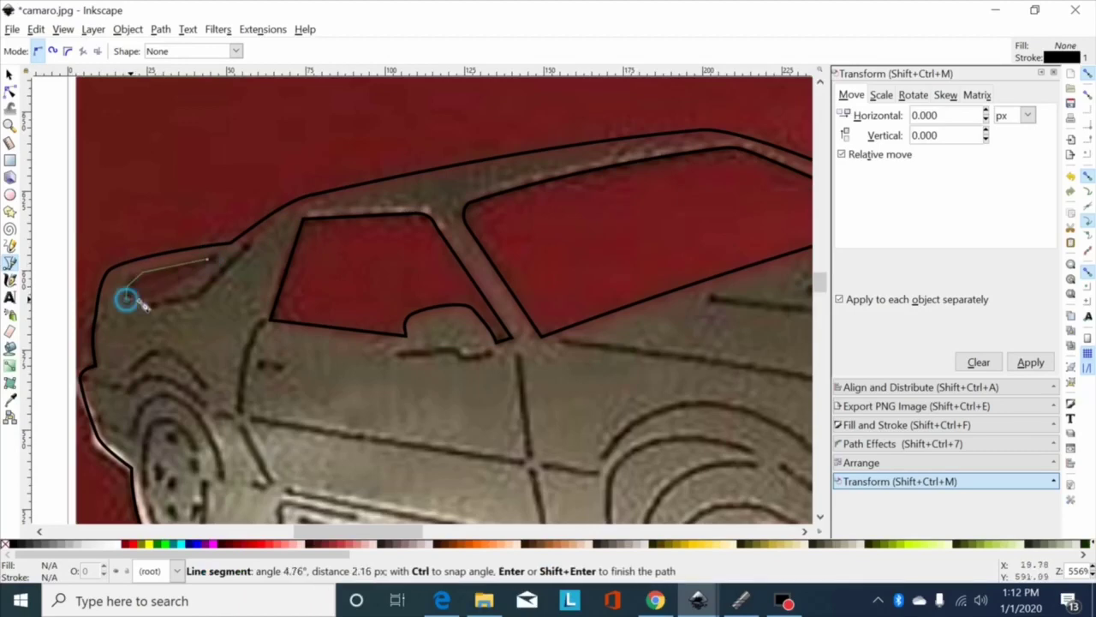
left_click(208, 258)
Bend the spoiler opening path's lower edge to follow the photo and round its upper rear corner.
left_click(10, 89)
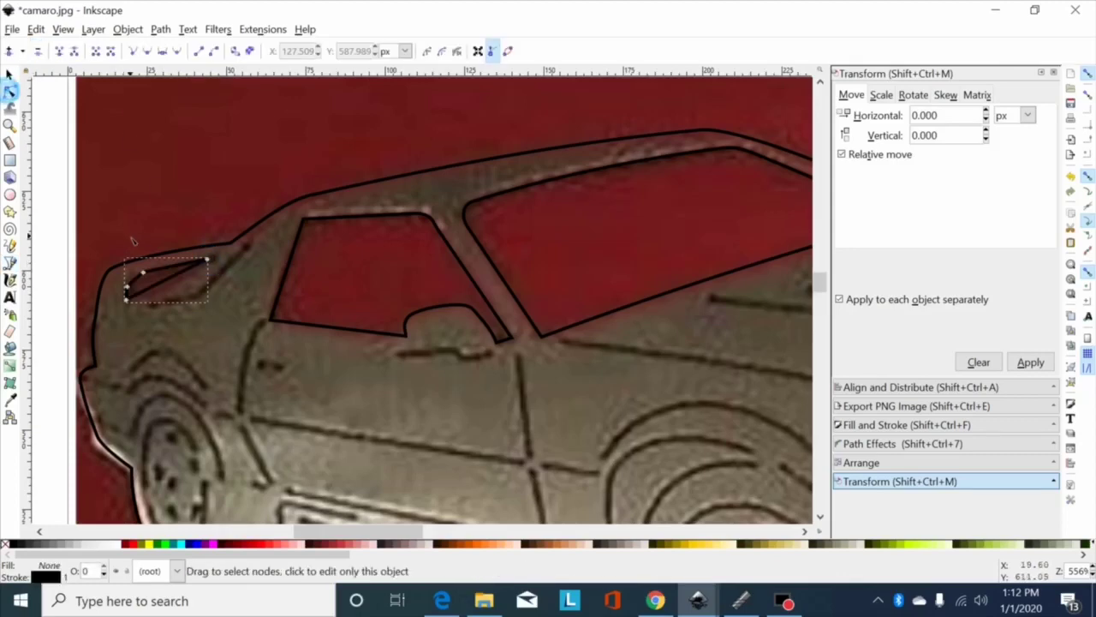
left_click_drag(180, 291, 183, 298)
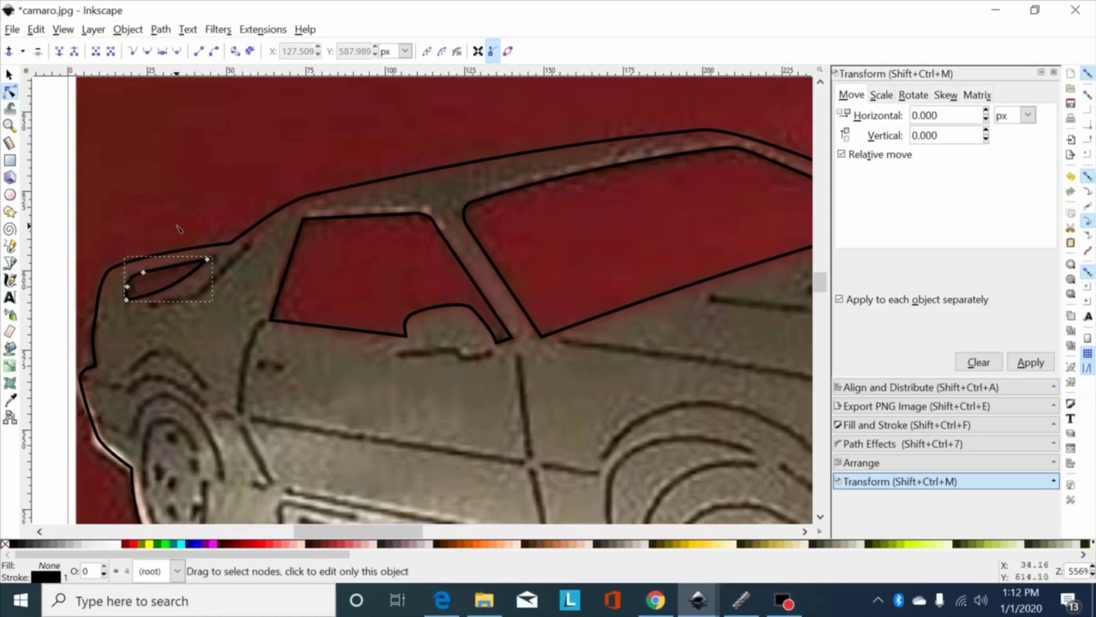
left_click_drag(176, 225, 121, 297)
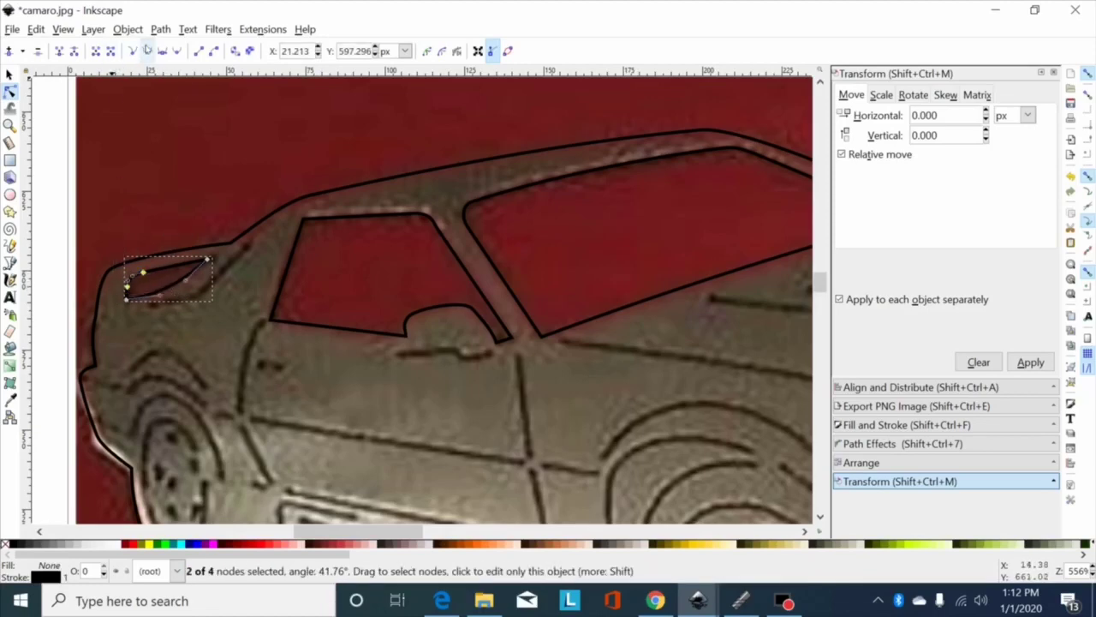
left_click(10, 74)
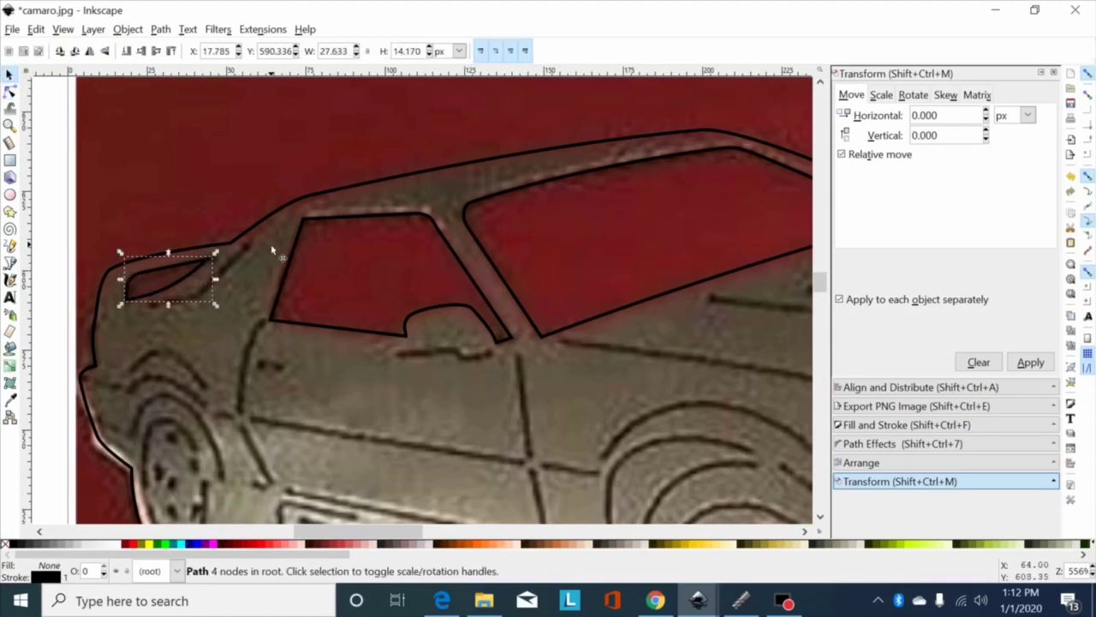
Preview the spoiler opening path's stroke in red with R at 250, and reset R to 0 for black.
key("minus")
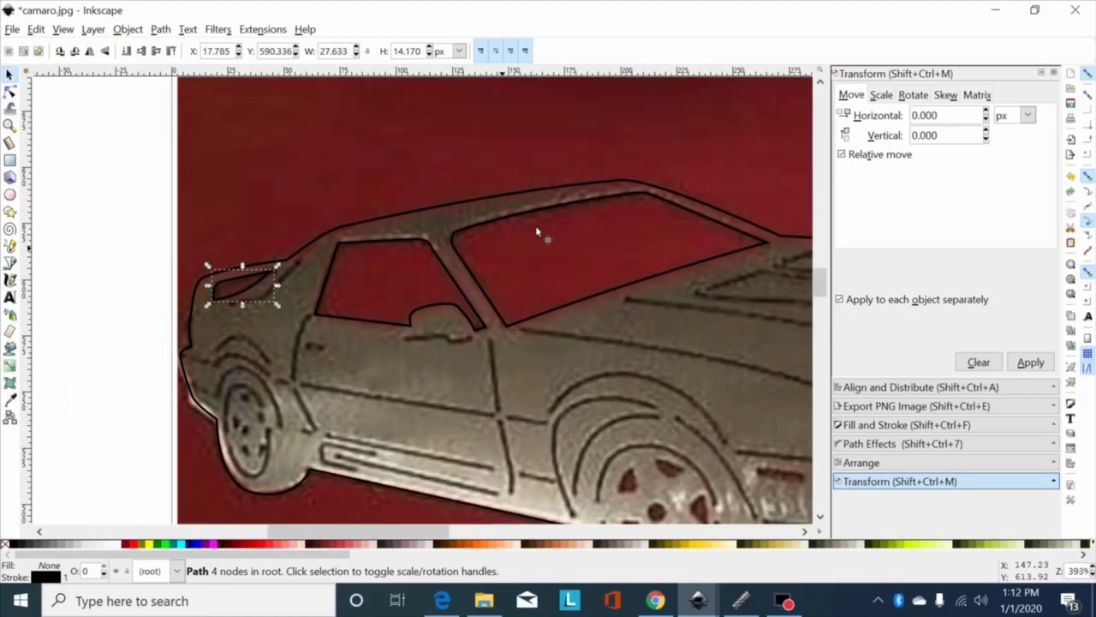
left_click(901, 424)
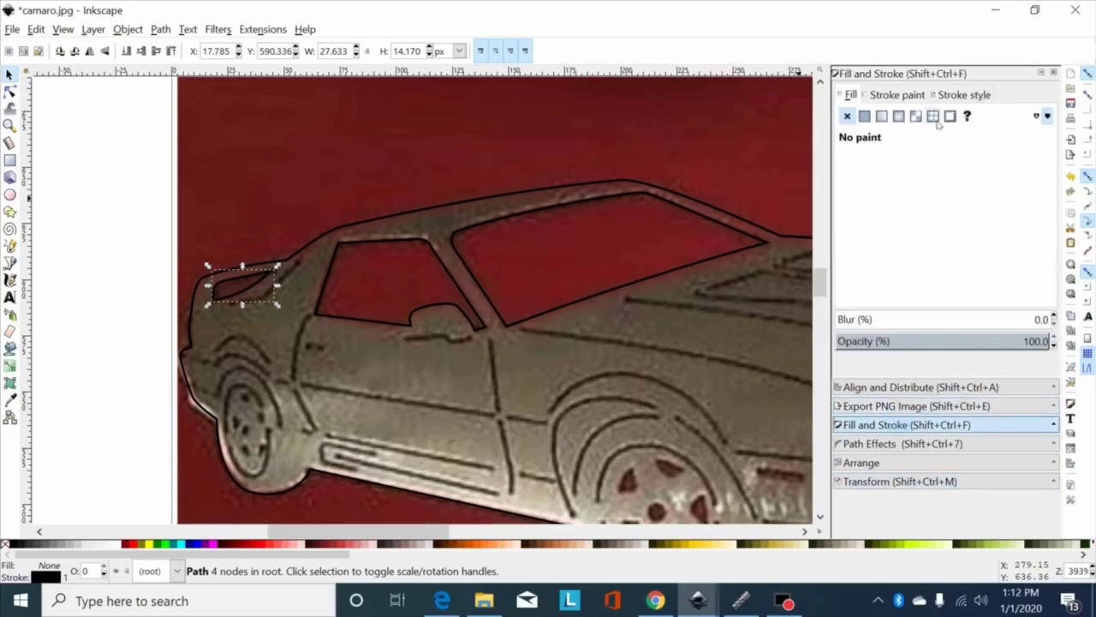
left_click(921, 94)
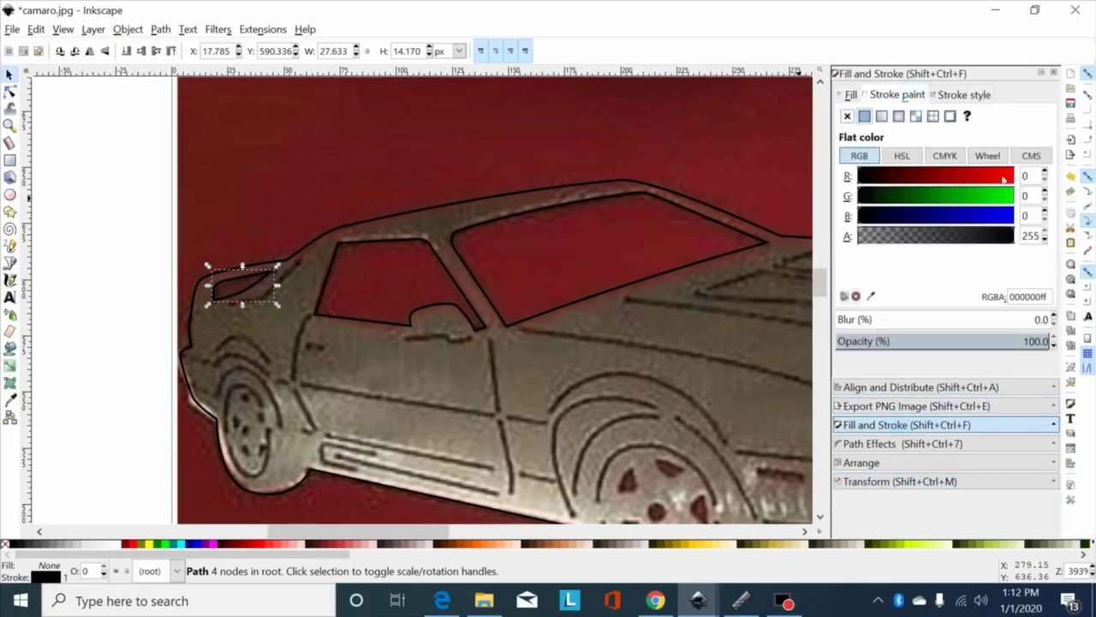
left_click(1013, 176)
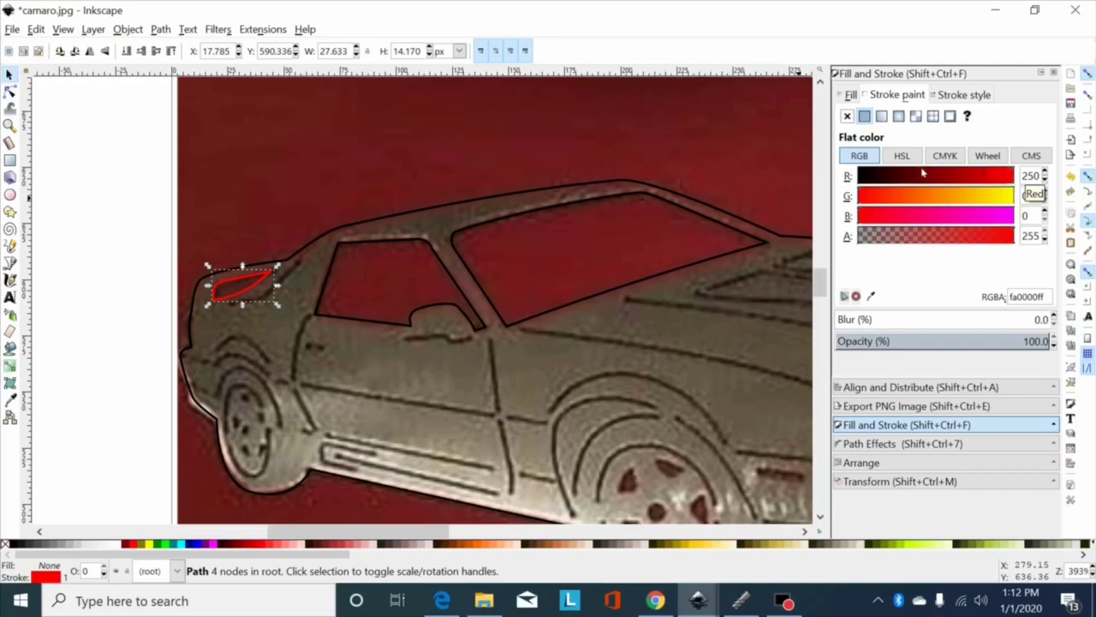
left_click(859, 175)
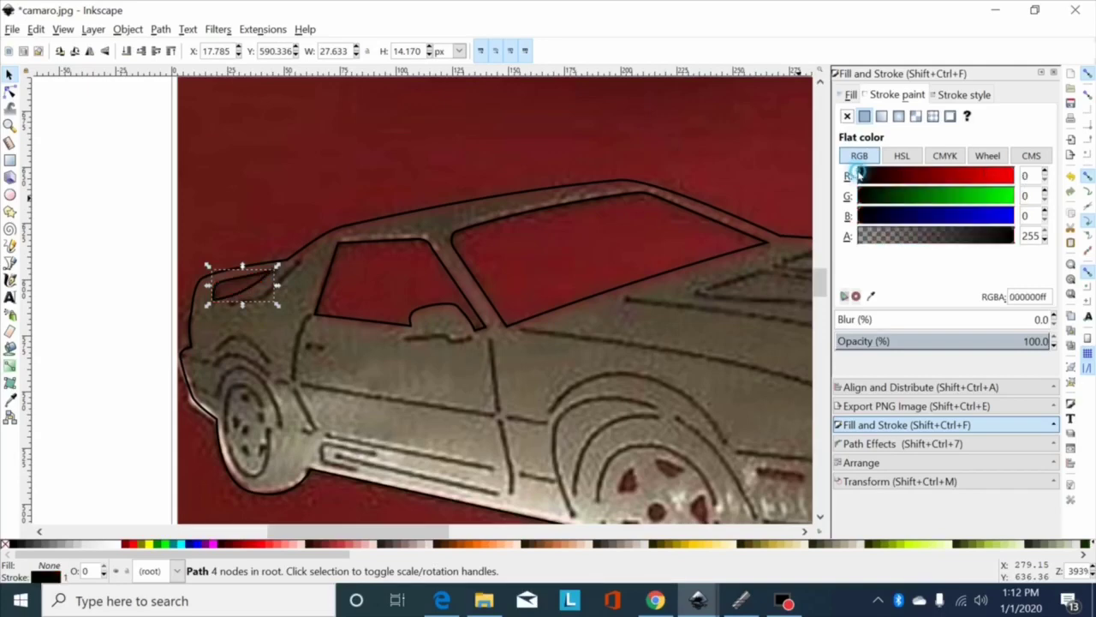
scroll(211, 352, "down", 1)
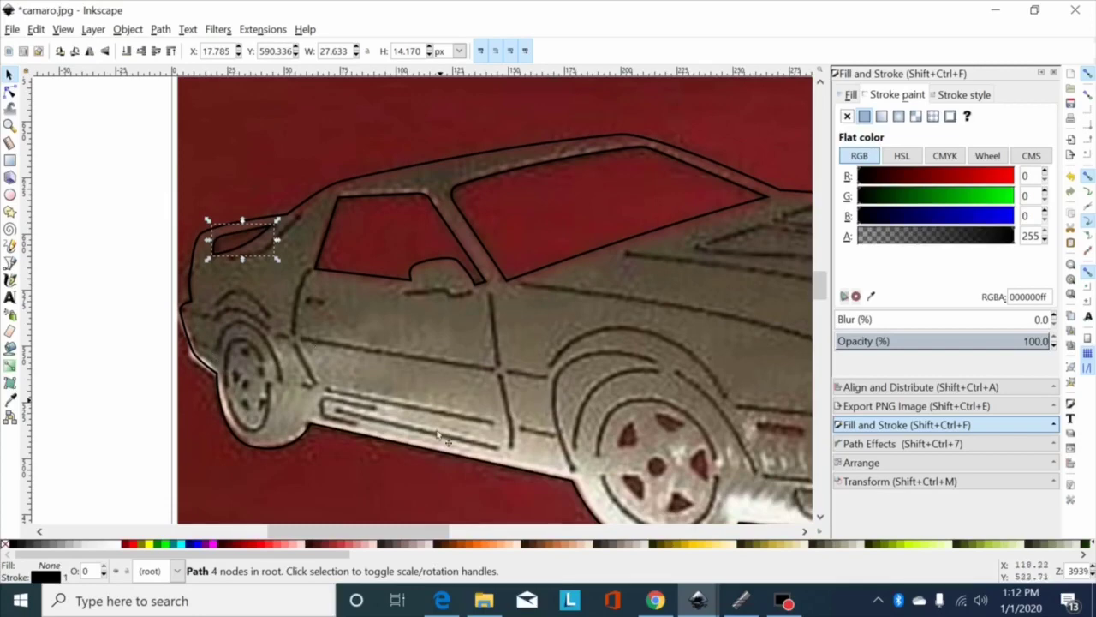
left_click_drag(417, 531, 406, 532)
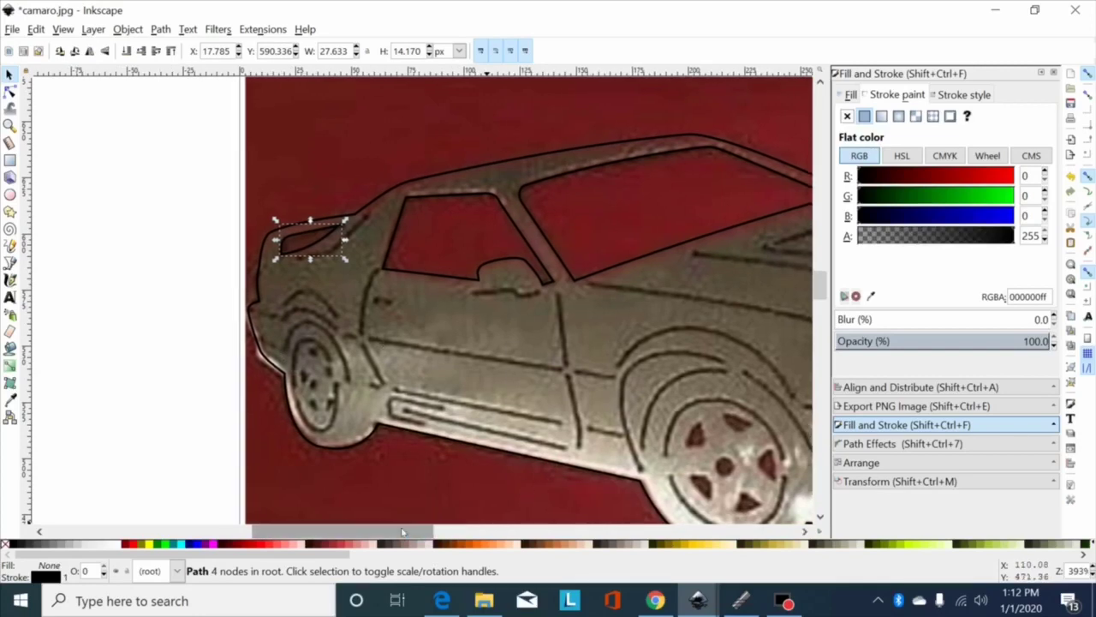
Trace the body crease beneath the rear spoiler opening with an open three-node Bezier path of straight segments.
scroll(353, 326, "up", 1)
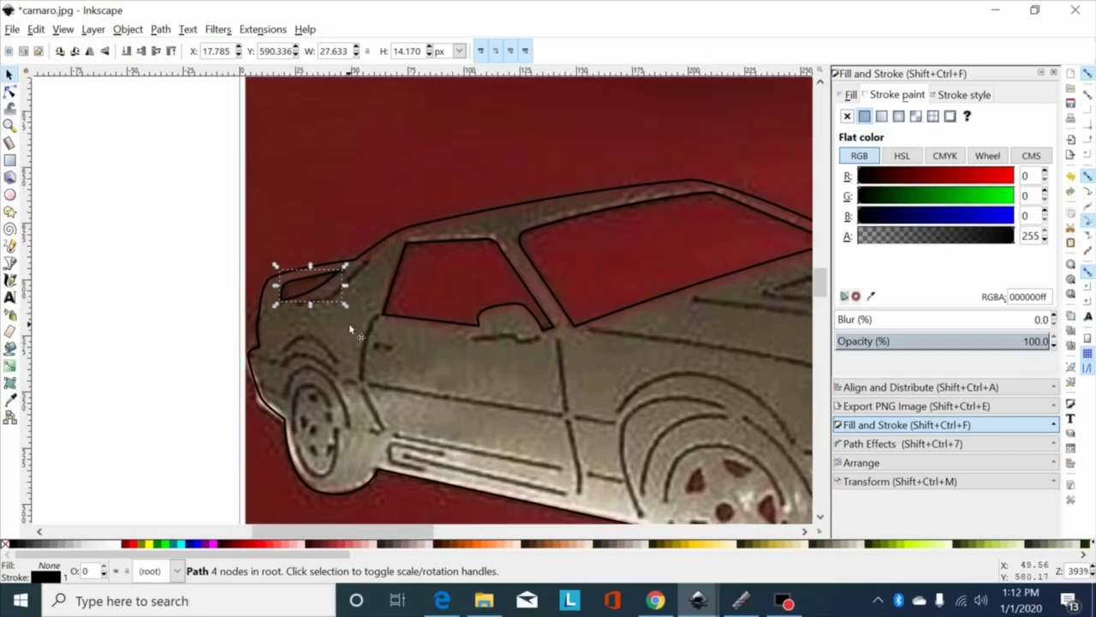
scroll(349, 323, "up", 1)
left_click(223, 228)
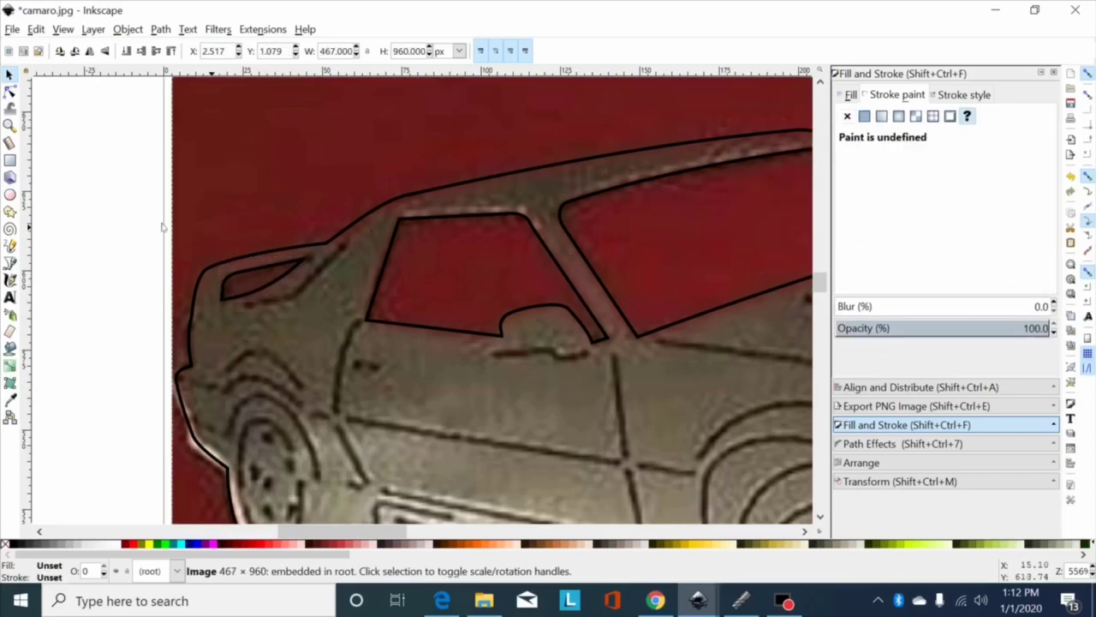
left_click(11, 262)
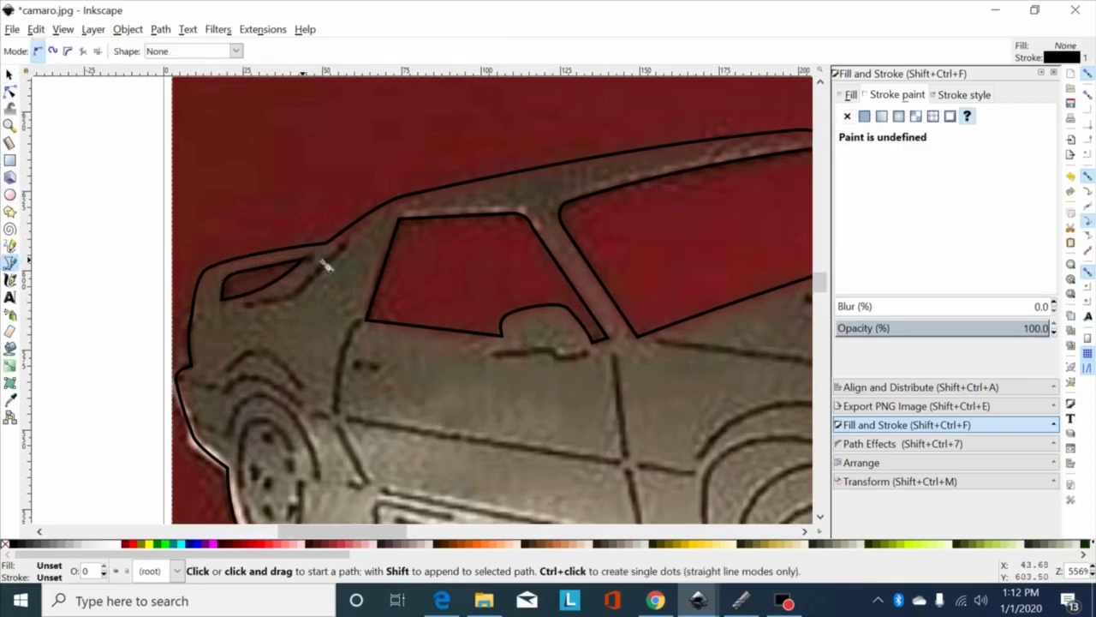
left_click(341, 251)
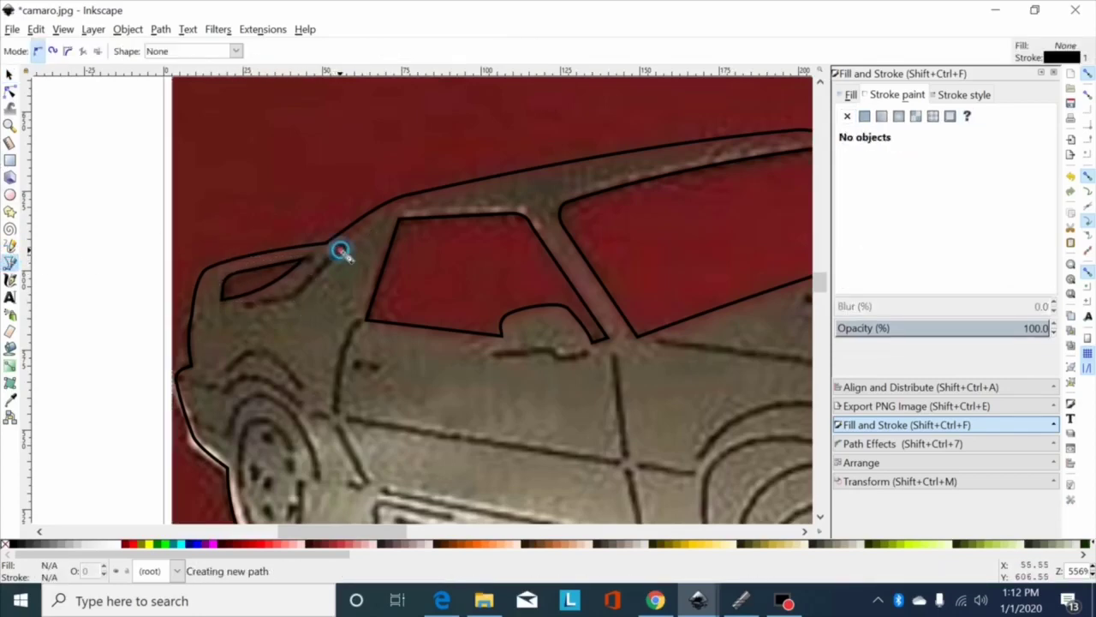
left_click(295, 297)
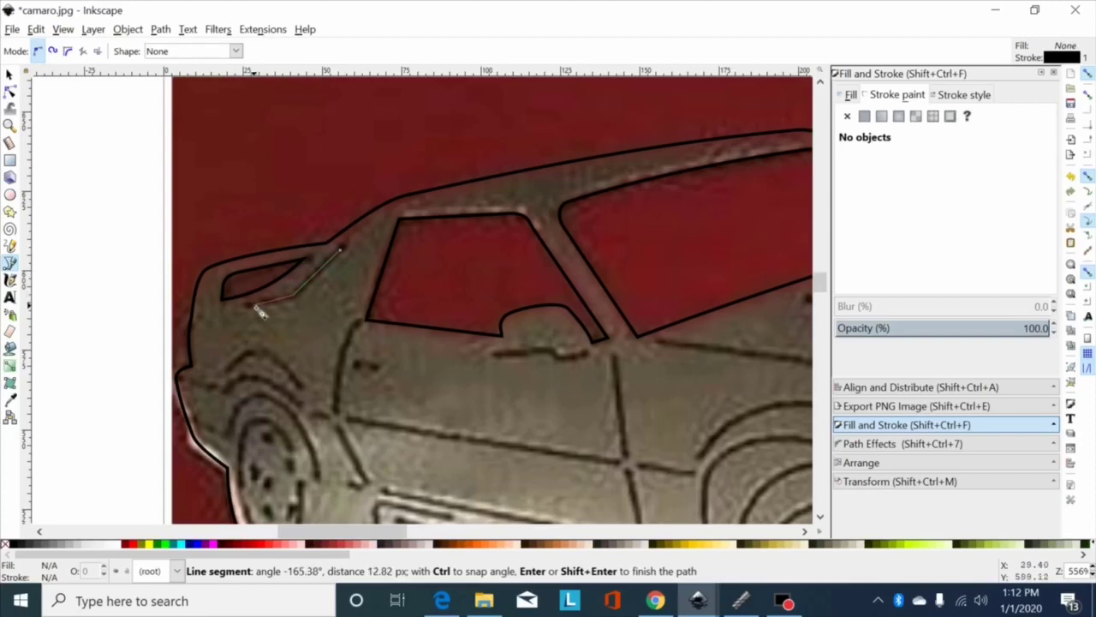
left_click(254, 307)
key("Return")
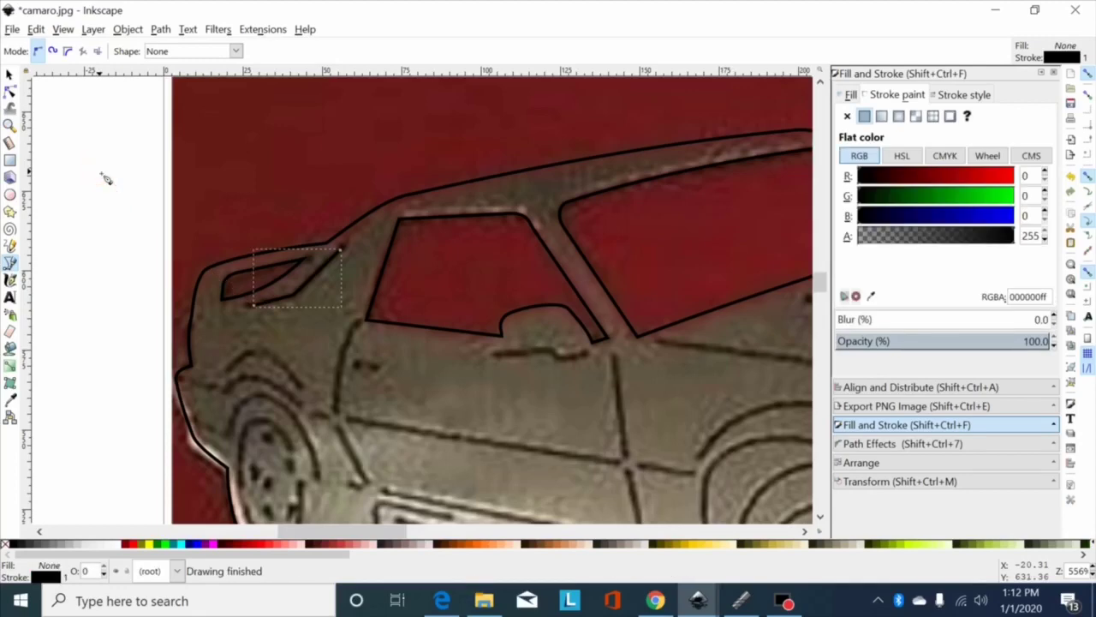
Bend the spoiler crease path to follow the photo, smooth its middle node and extend its lower end slightly rearward.
left_click(9, 89)
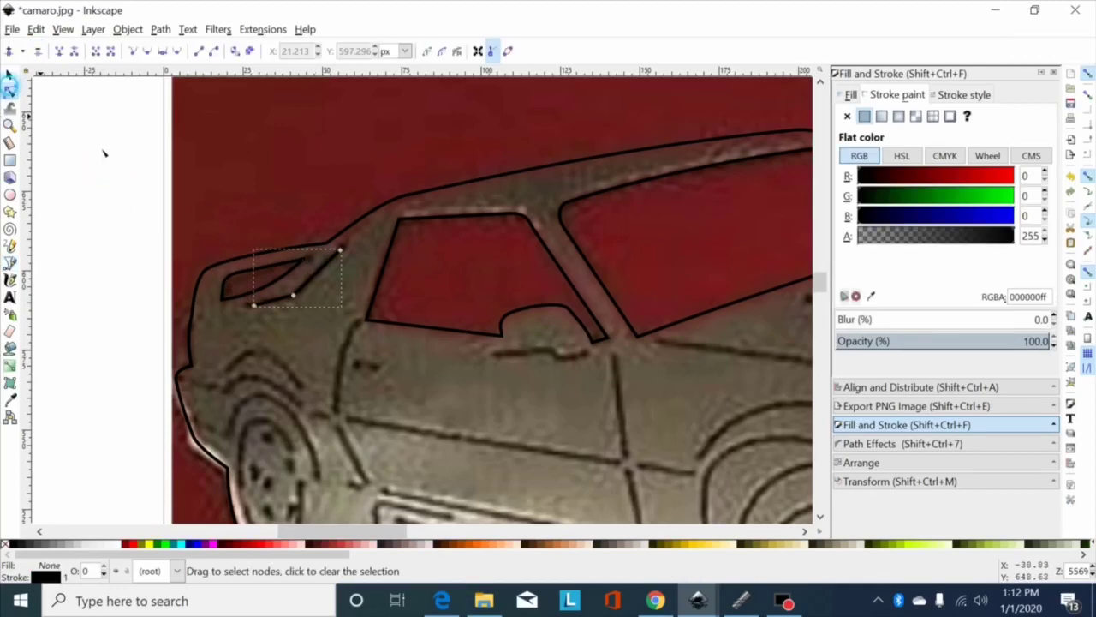
left_click(300, 296)
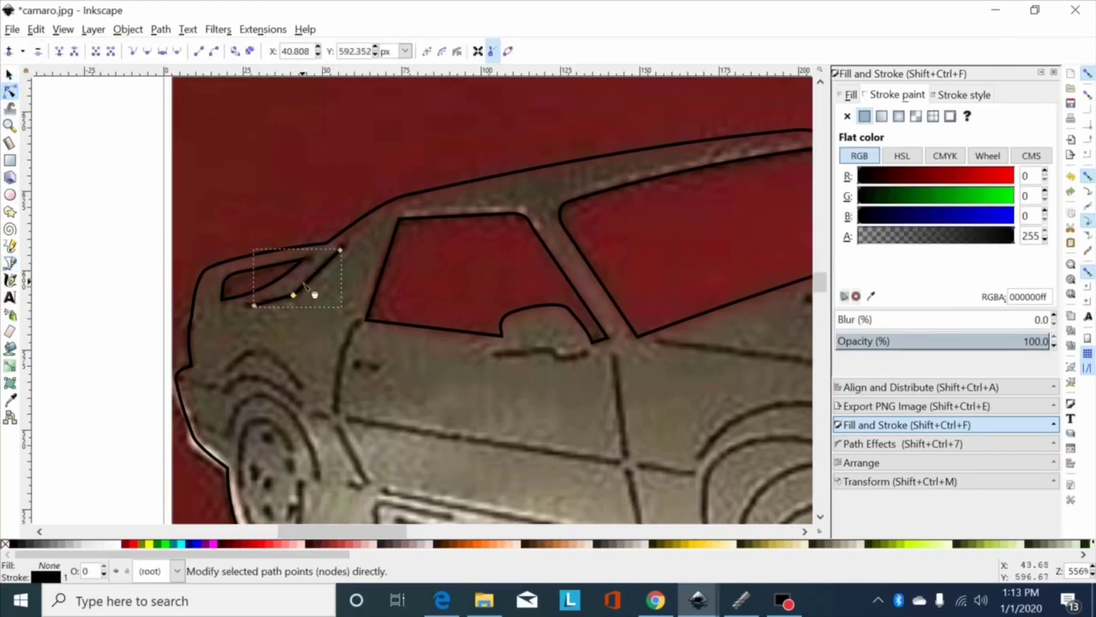
left_click_drag(303, 283, 283, 300)
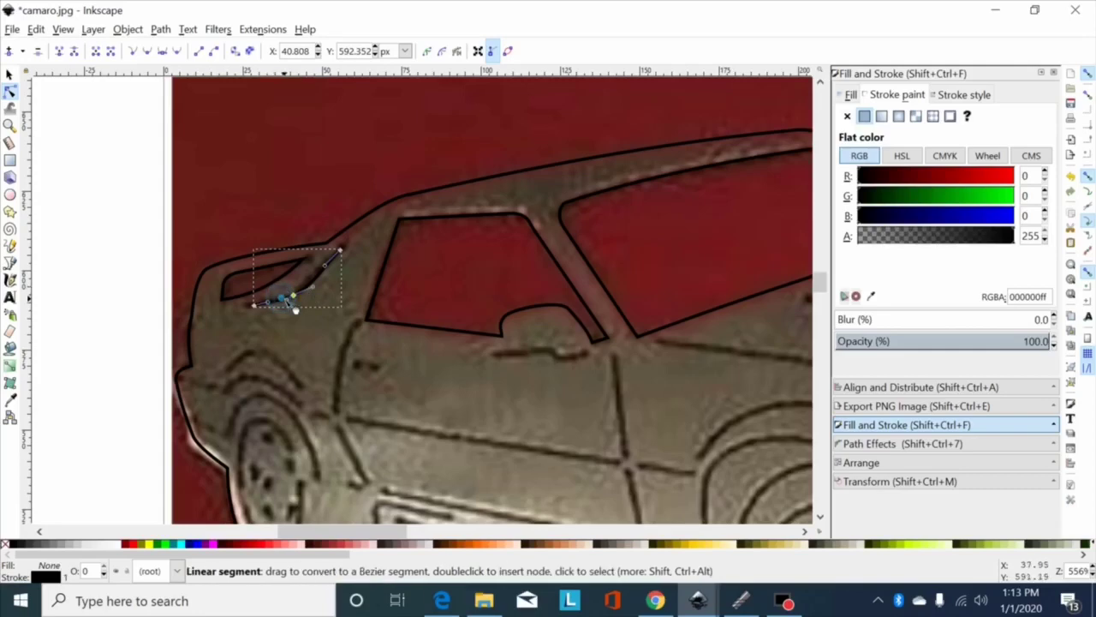
key("plus")
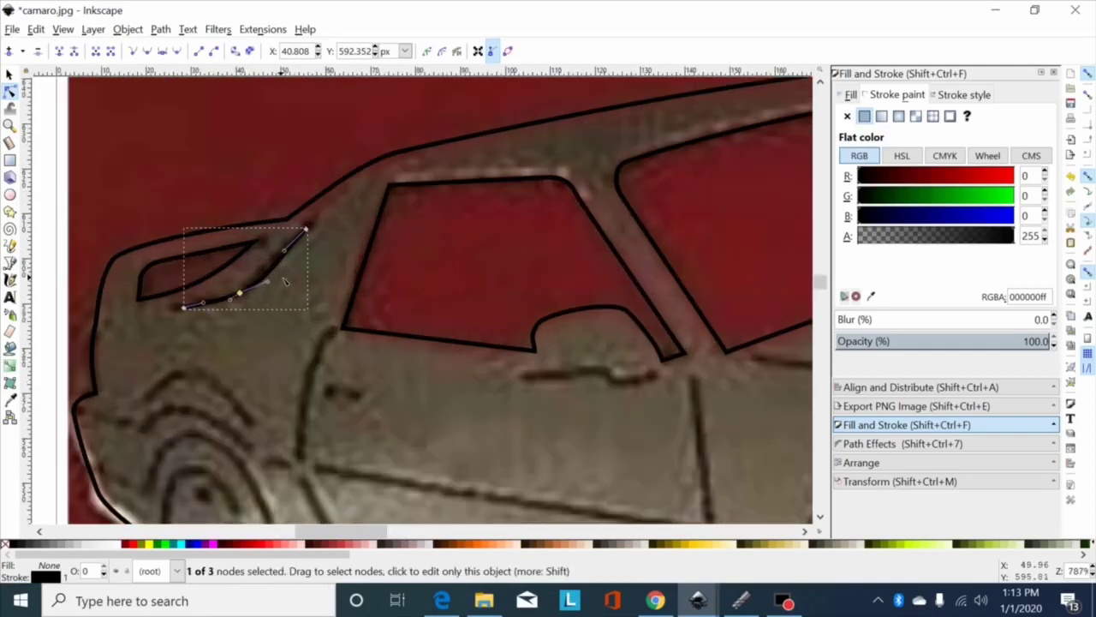
left_click(147, 52)
left_click_drag(283, 248, 178, 308)
left_click(185, 308)
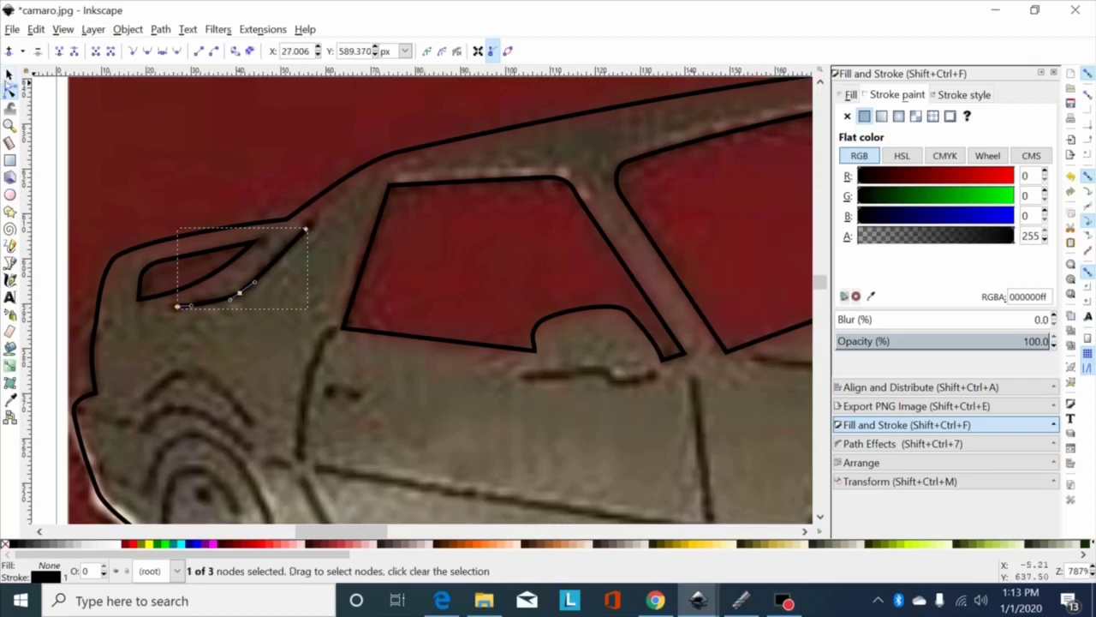
key("s")
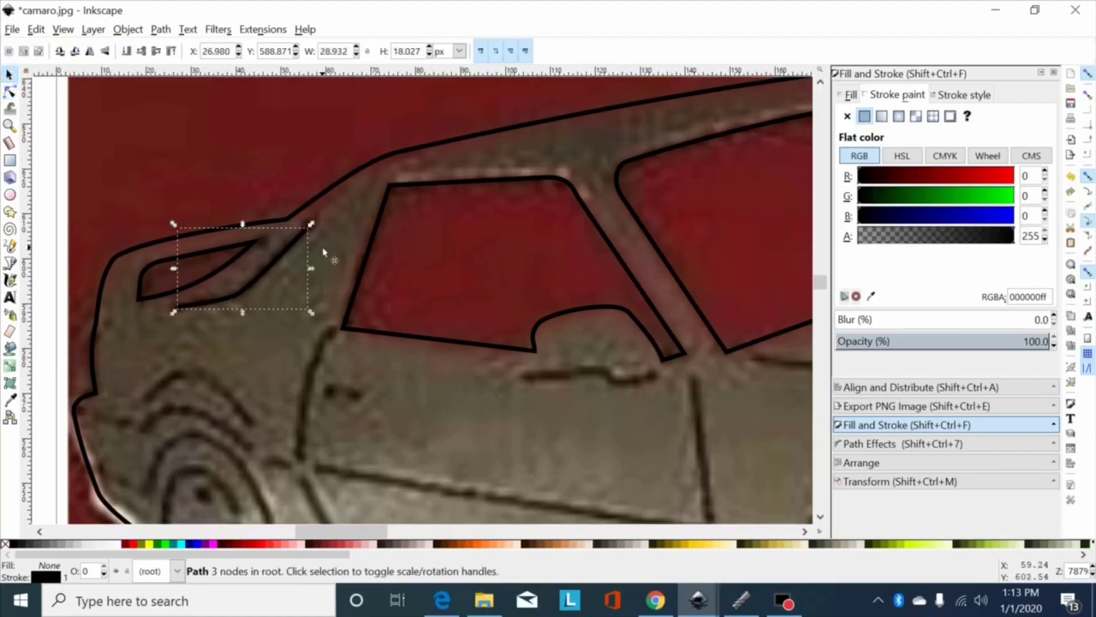
Draw a straight two-node Bezier path along the side body line from the door's rear edge to the headlight's lower corner.
key("minus")
key("minus")
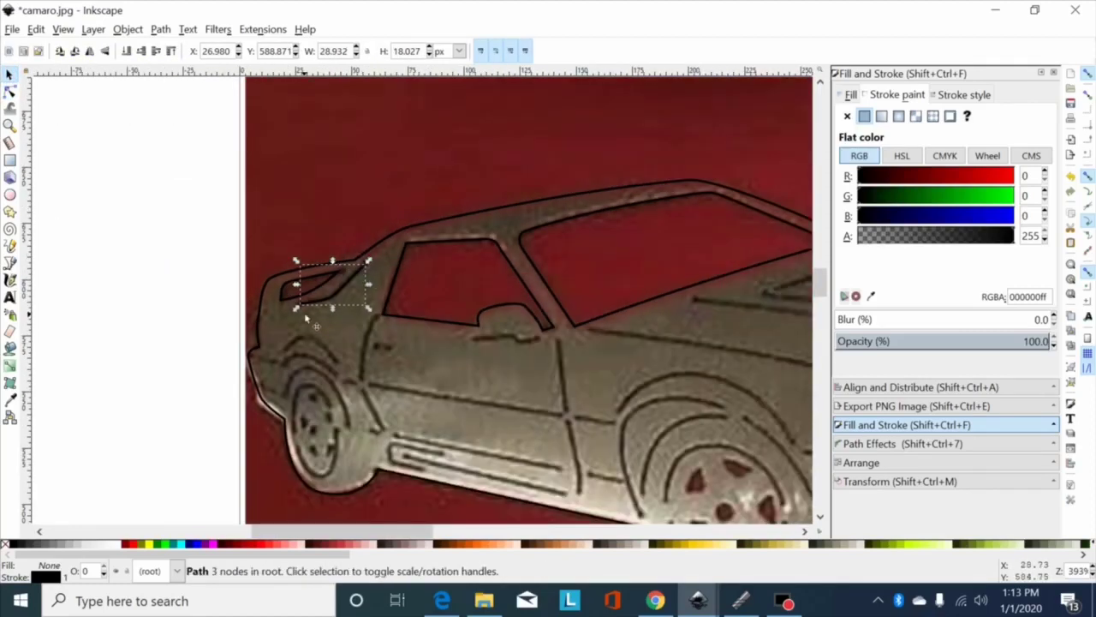
scroll(420, 336, "down", 1)
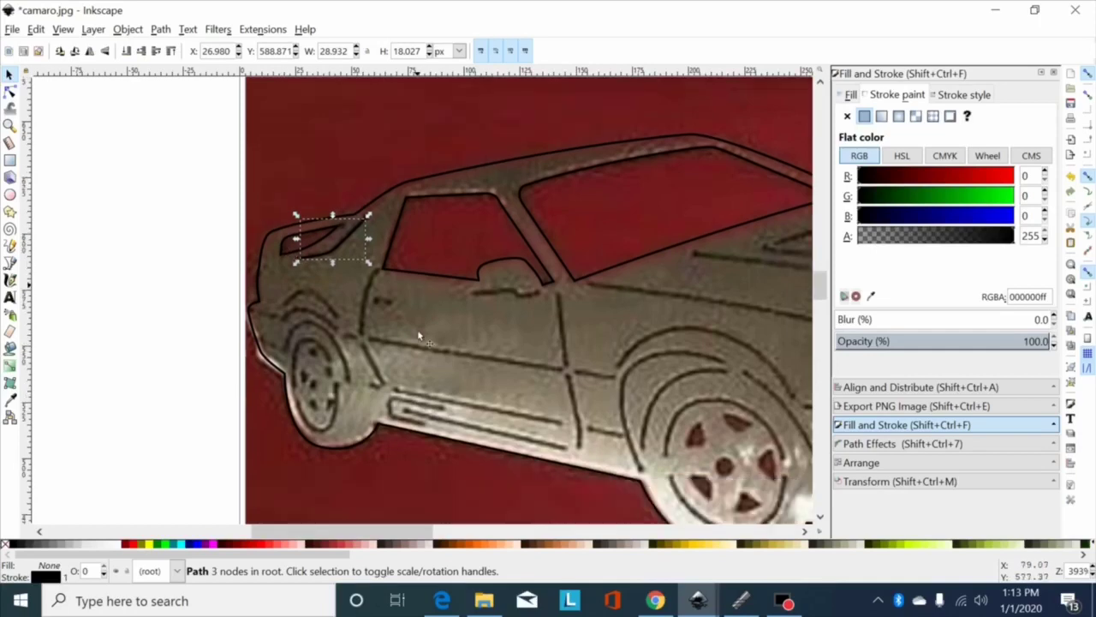
scroll(422, 332, "down", 1)
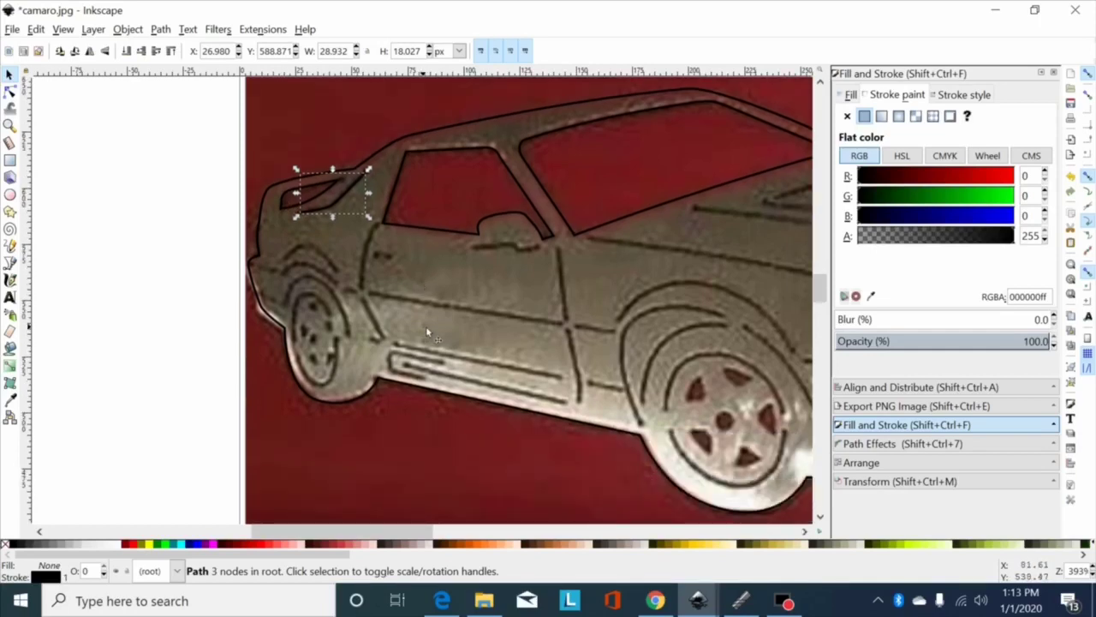
left_click_drag(411, 527, 442, 533)
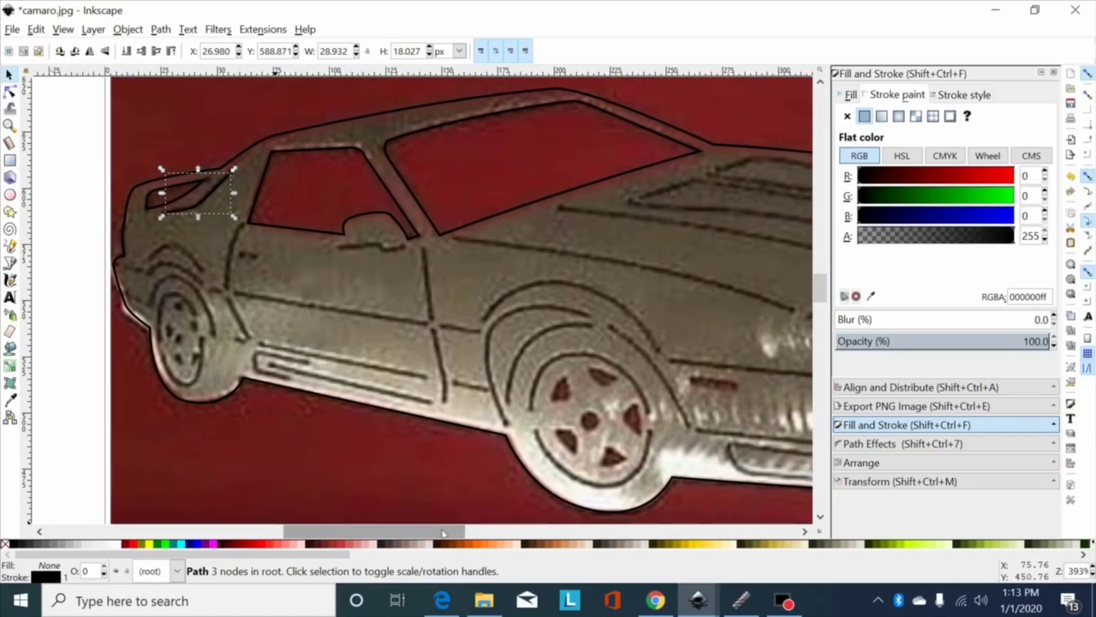
left_click(9, 262)
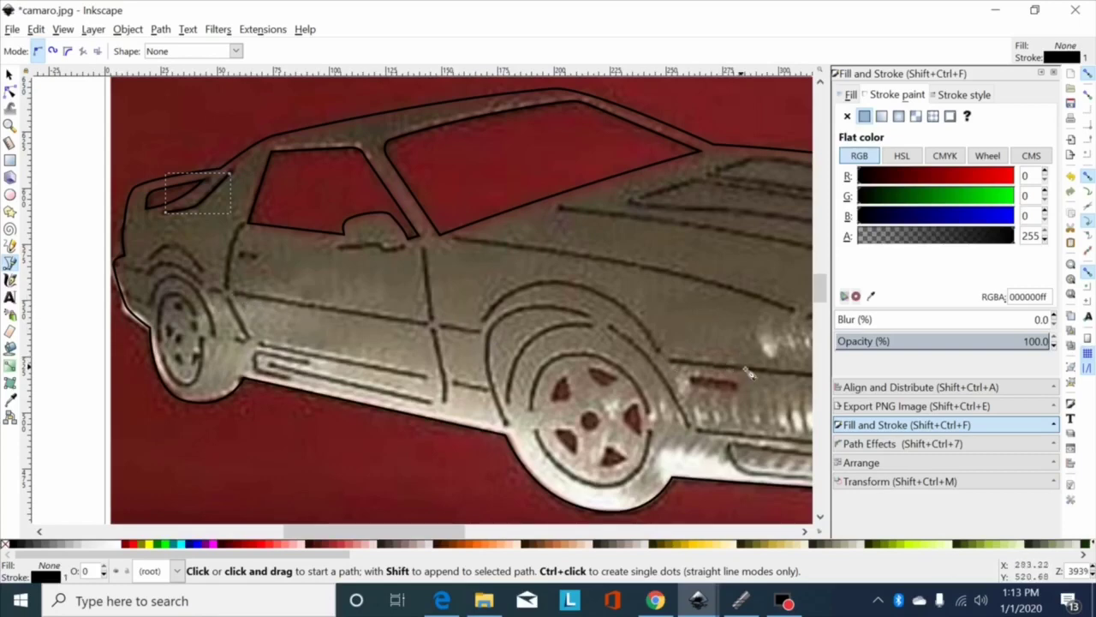
left_click(237, 294)
left_click_drag(455, 533, 480, 533)
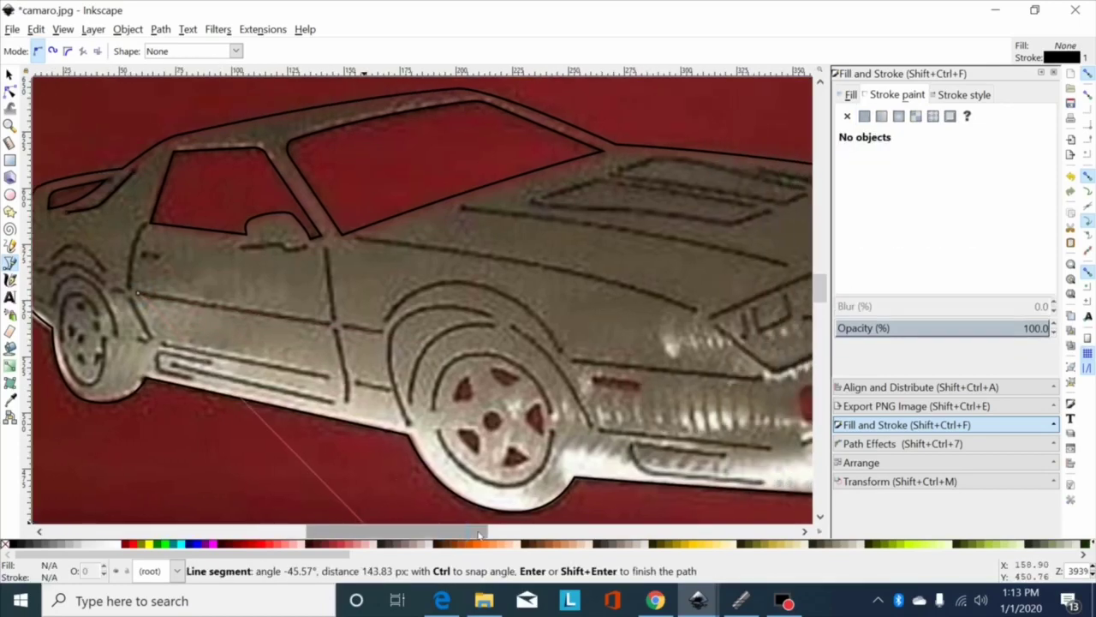
double_click(757, 378)
Bend the side body line path slightly so it follows the line in the photo across the door and front fender.
left_click(11, 91)
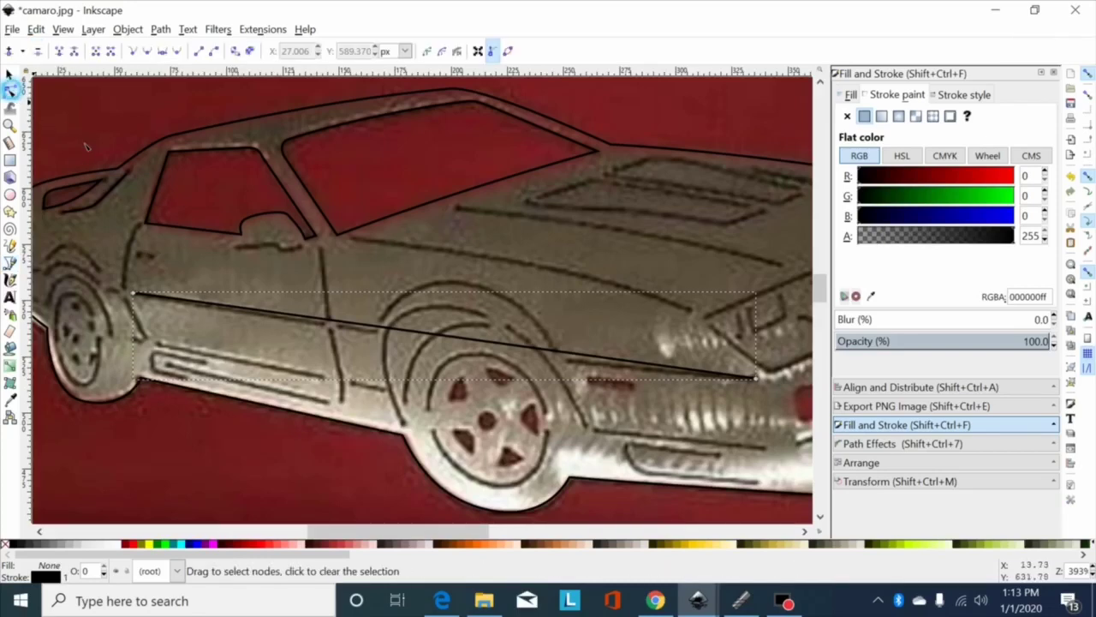
left_click(424, 347)
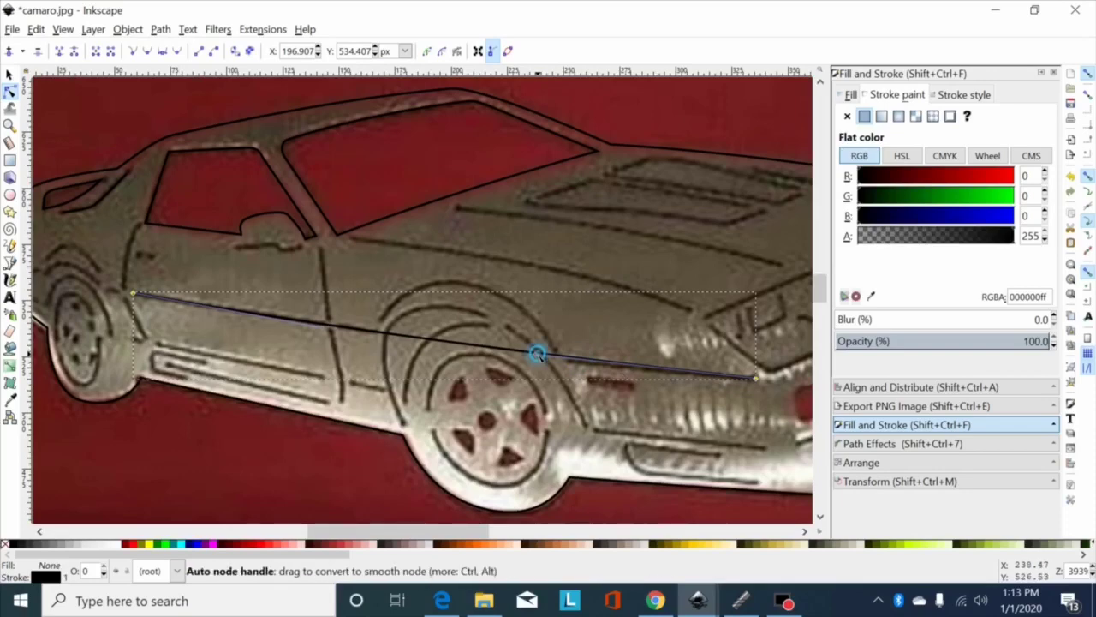
left_click_drag(538, 354, 565, 366)
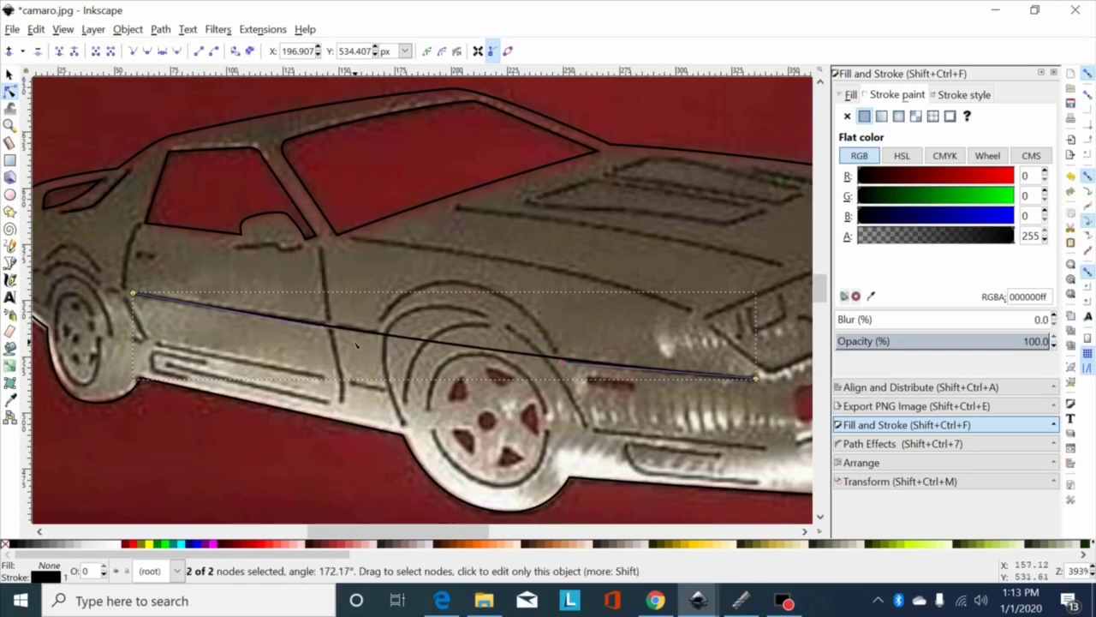
left_click_drag(335, 337, 347, 326)
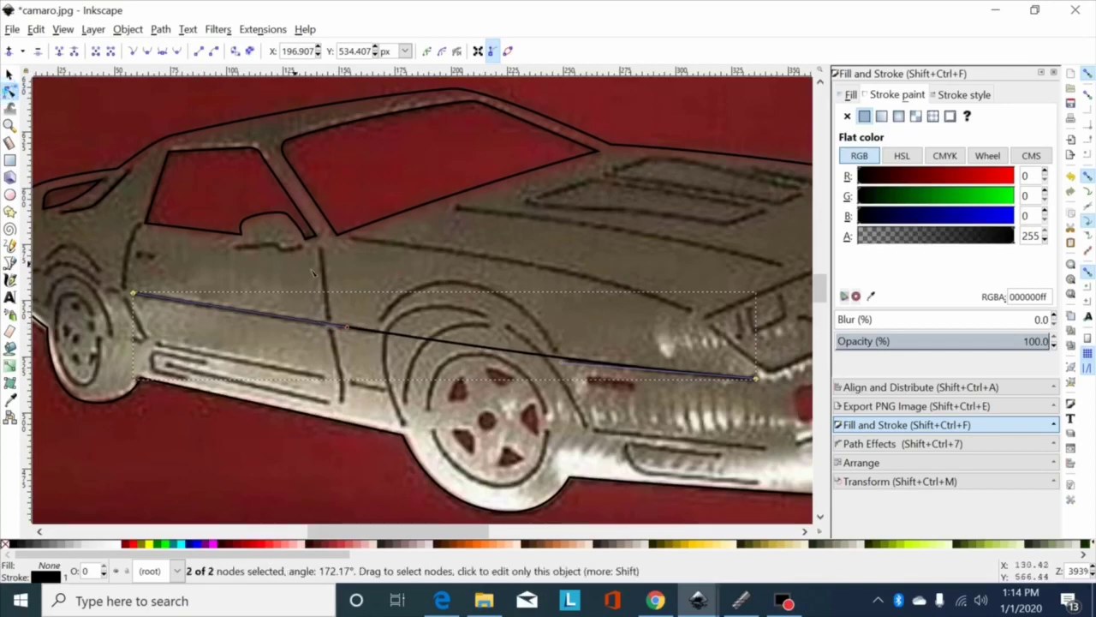
left_click(9, 74)
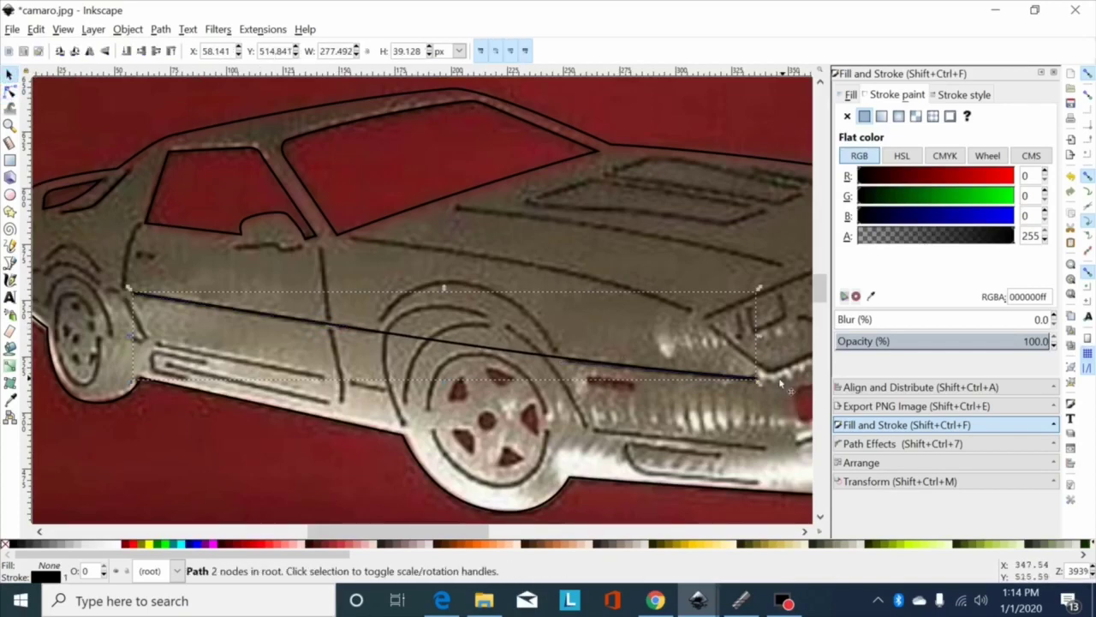
Insert nodes on the side body line path just ahead of and just behind the front wheel arch.
key("plus")
key("plus")
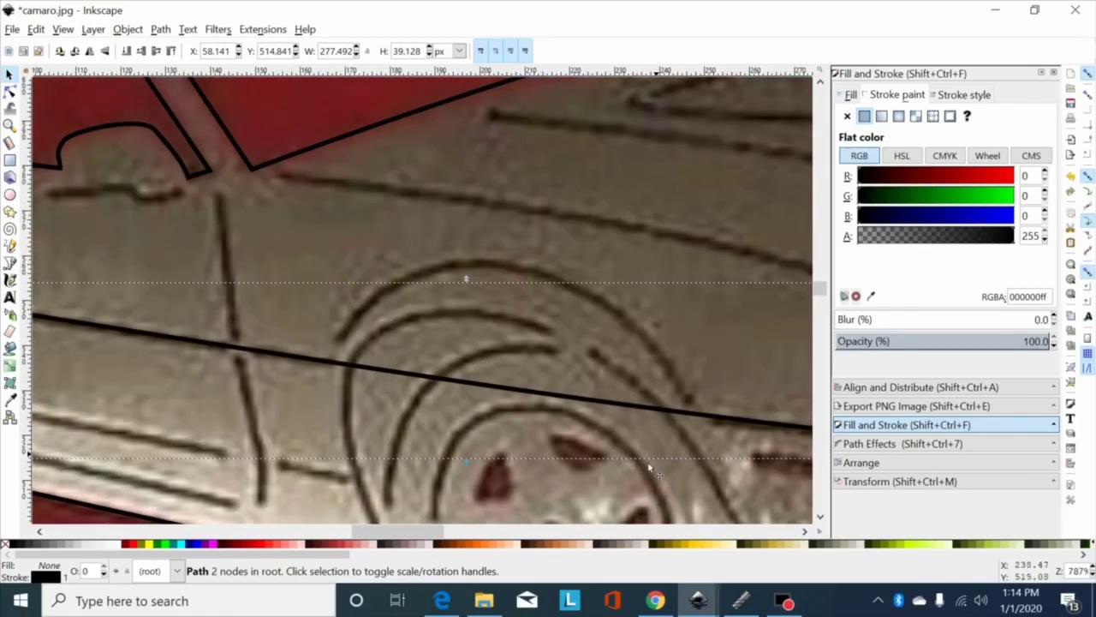
left_click_drag(439, 540, 457, 539)
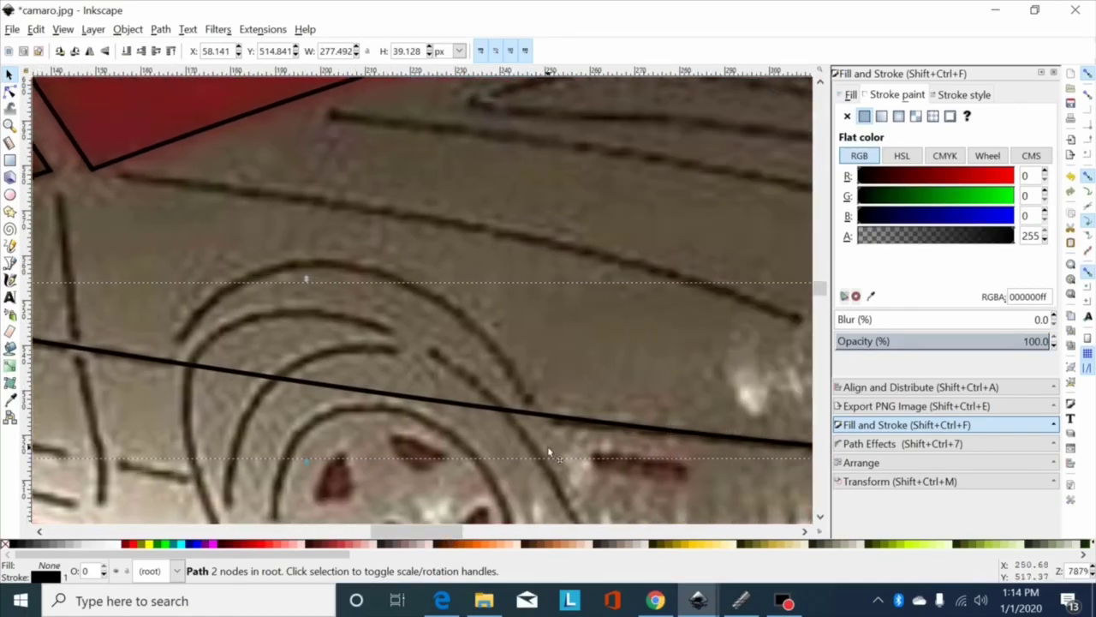
scroll(549, 451, "down", 4)
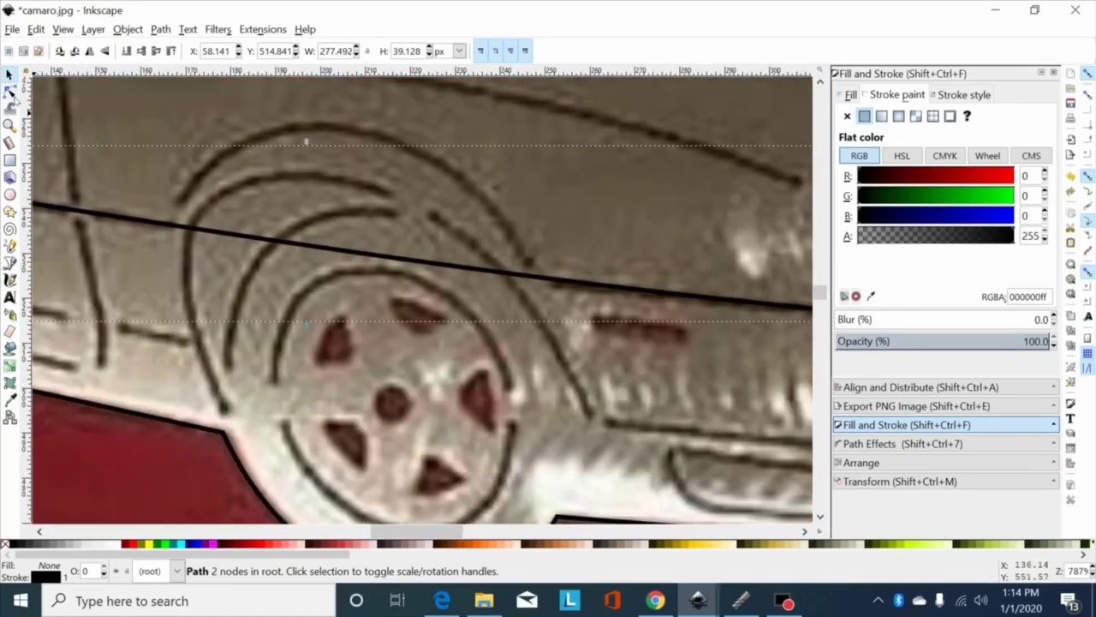
left_click(10, 90)
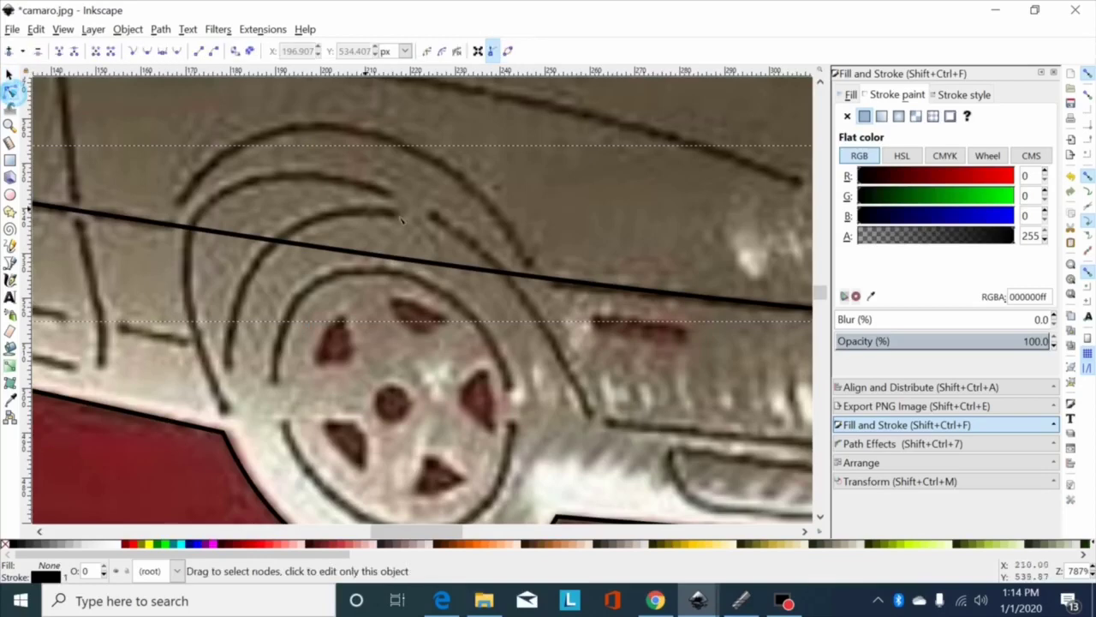
double_click(565, 283)
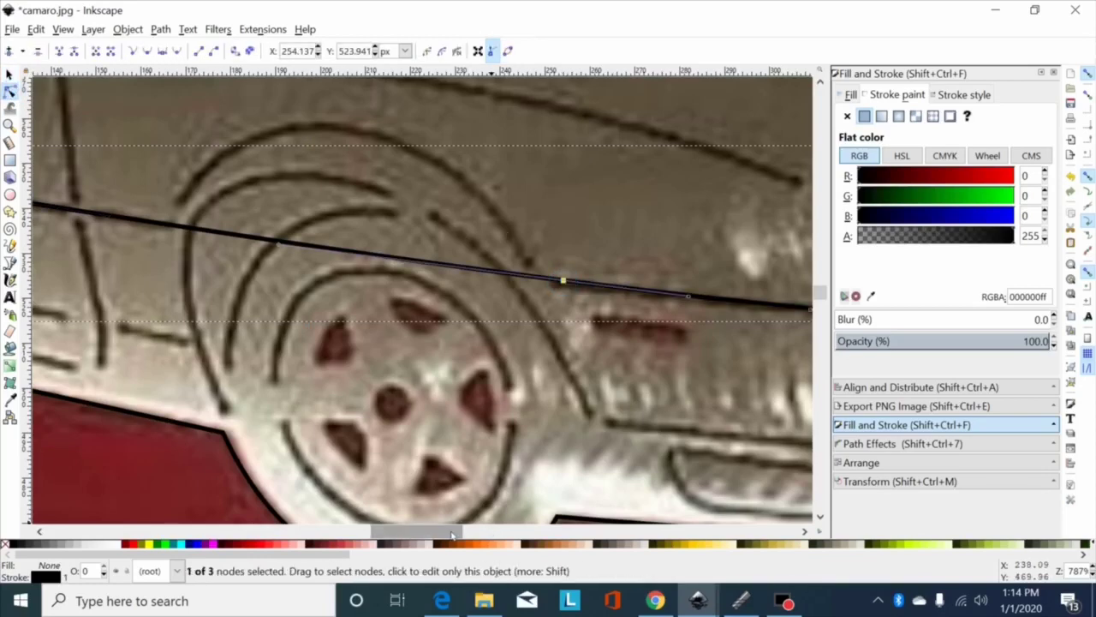
left_click_drag(452, 533, 411, 532)
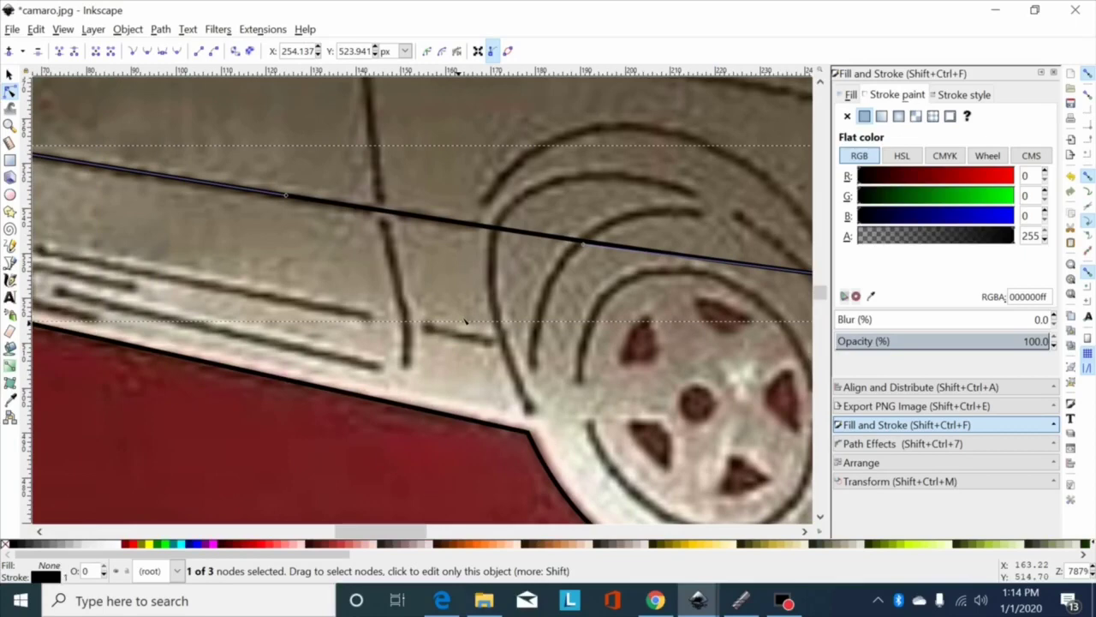
double_click(472, 226)
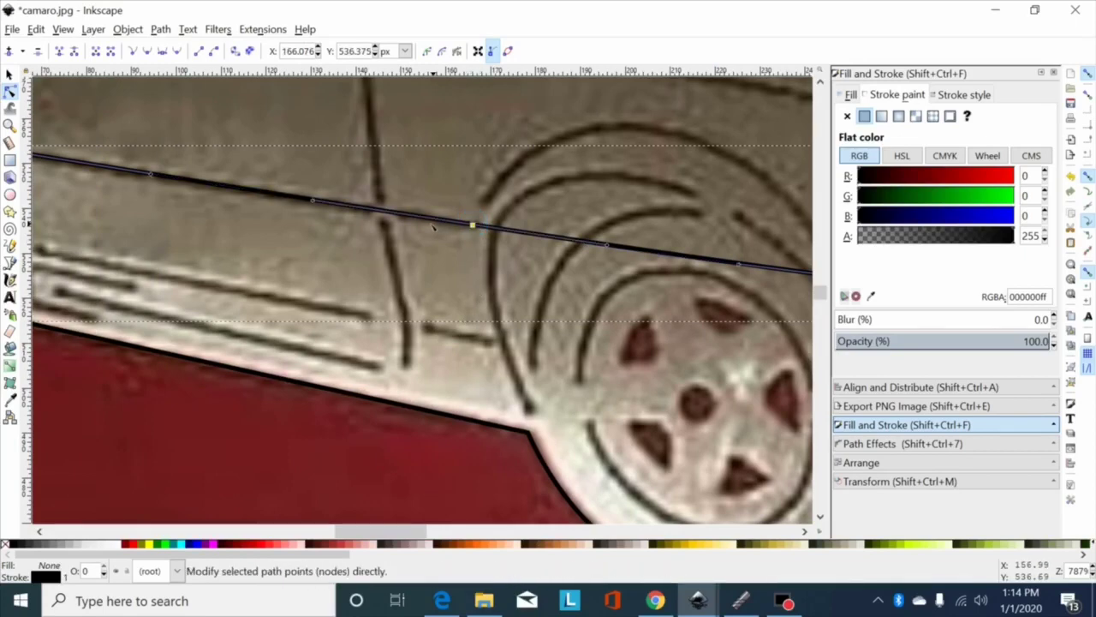
Insert a node on each side of the door's front seam on the body line path and delete the segment between them.
double_click(402, 214)
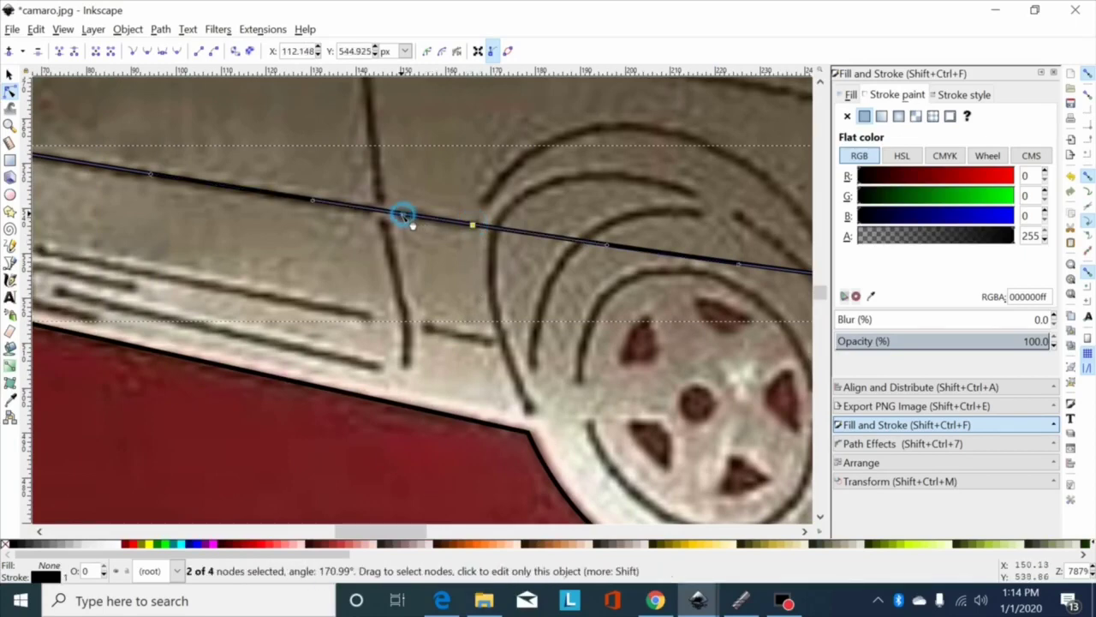
double_click(354, 208)
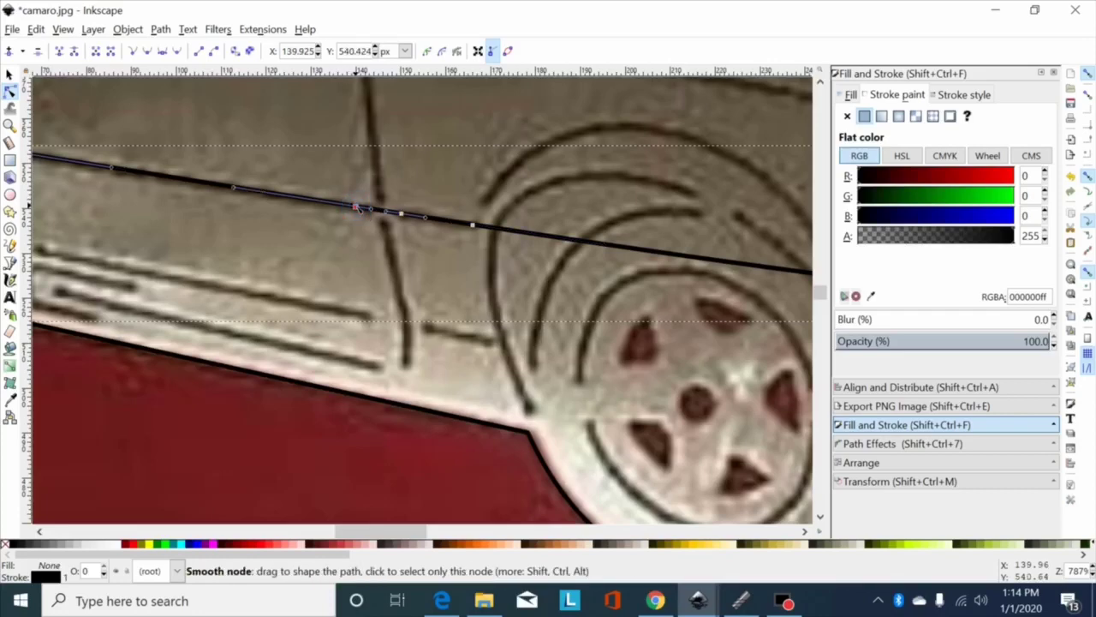
left_click_drag(418, 181, 314, 245)
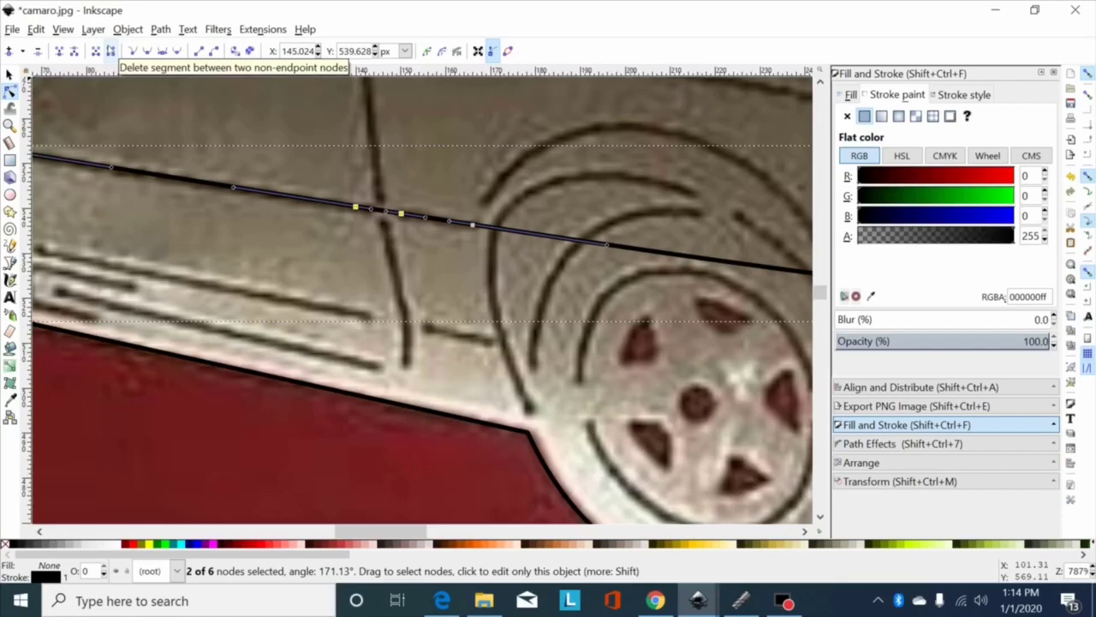
left_click(111, 51)
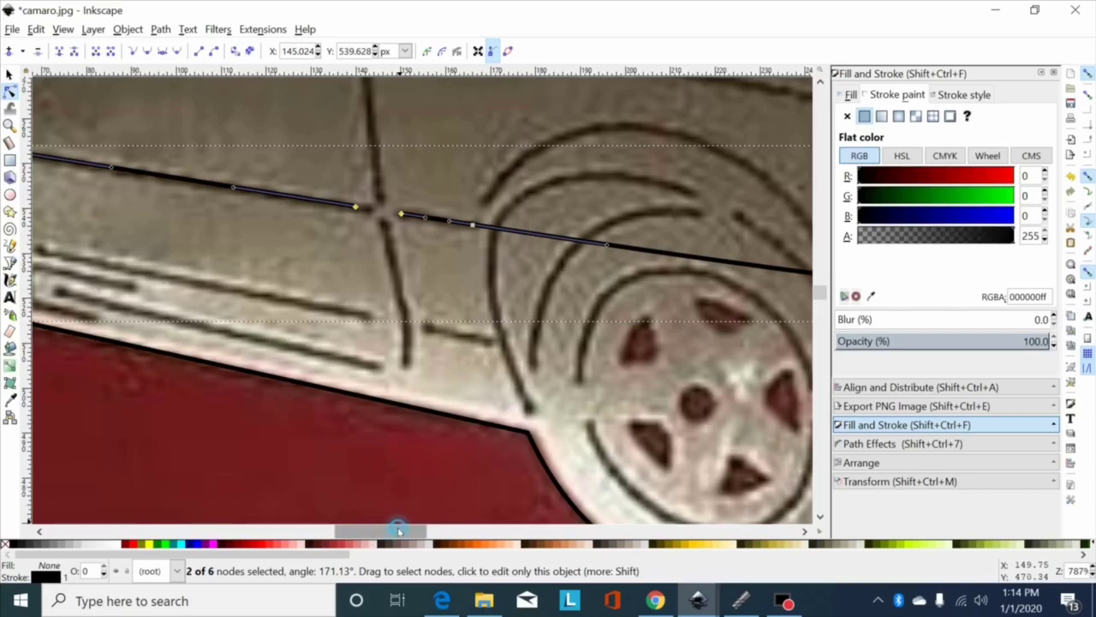
scroll(402, 531, "right", 4)
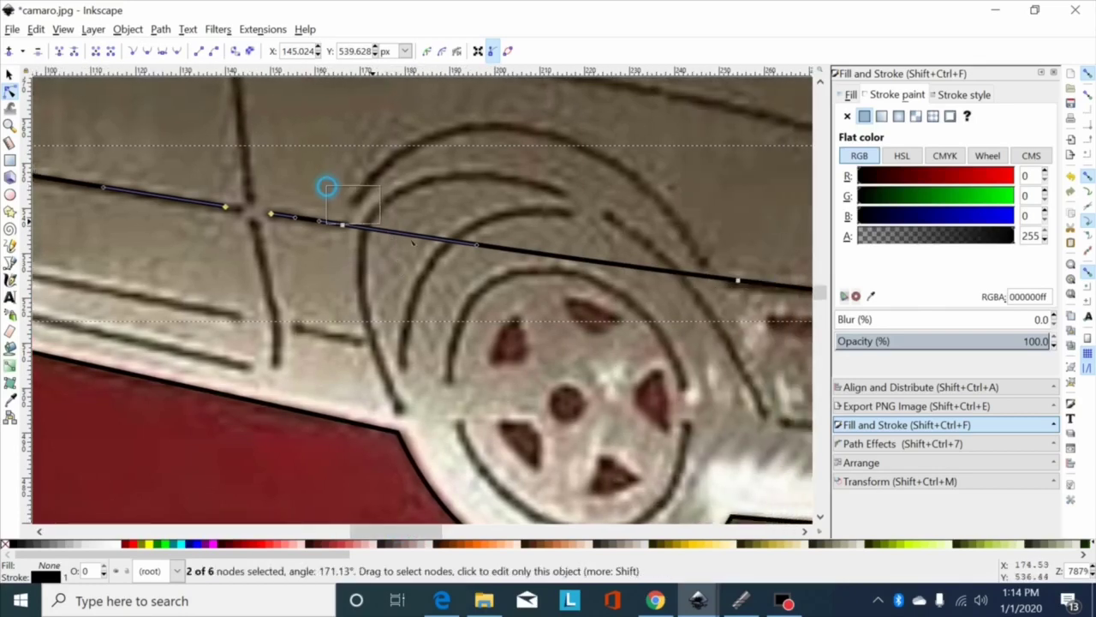
Delete the side body line segment that crosses the front wheel arch, between the nodes ahead of and behind it.
left_click_drag(328, 183, 757, 334)
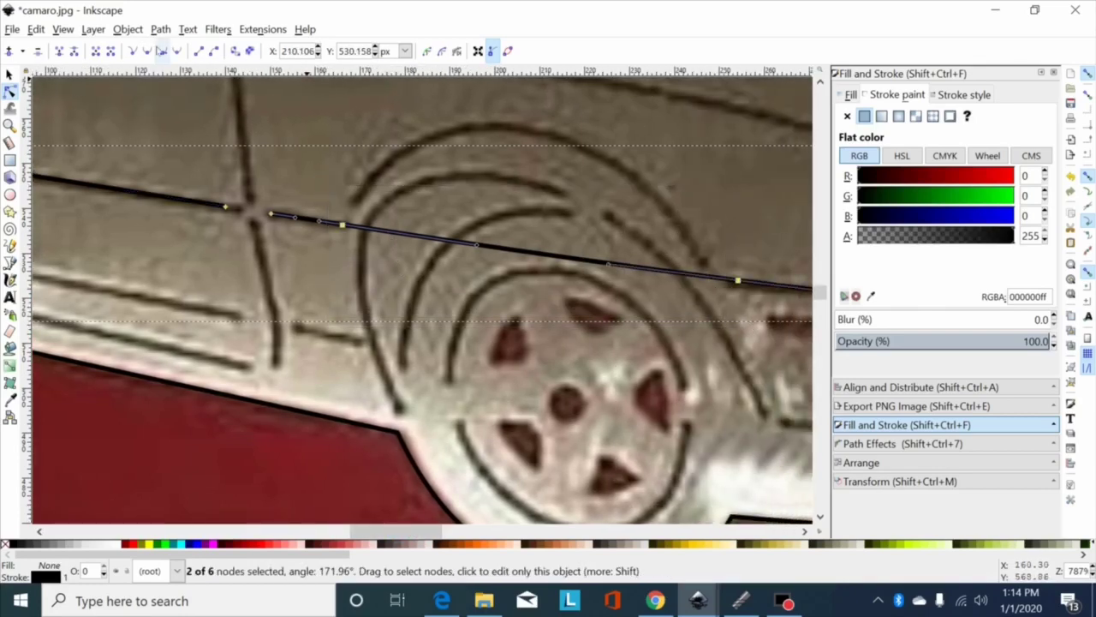
left_click(110, 51)
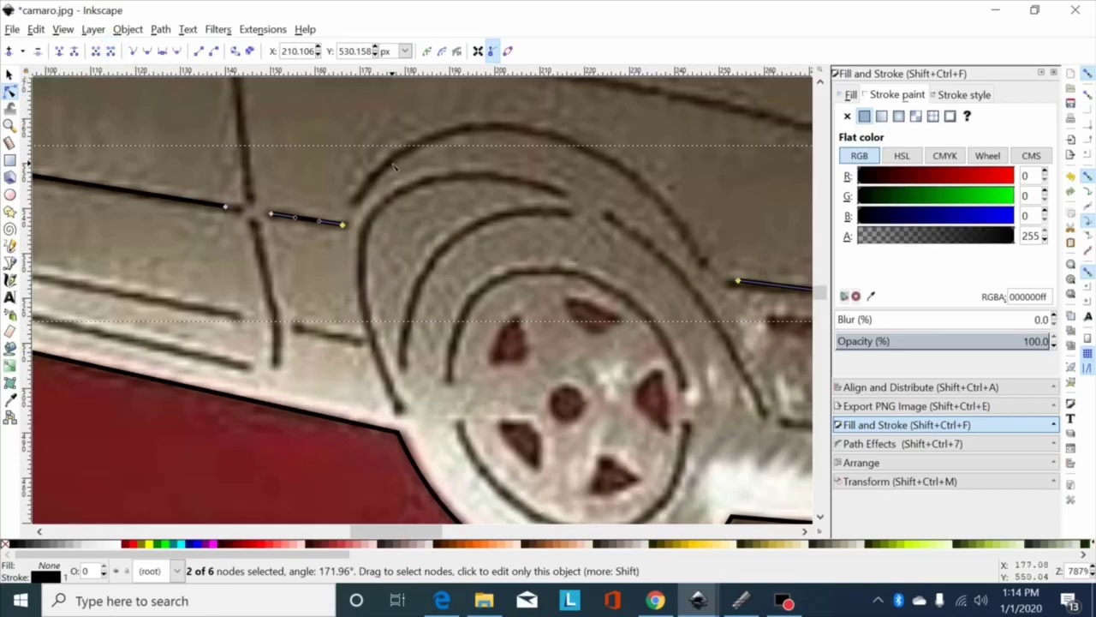
key("minus")
key("minus")
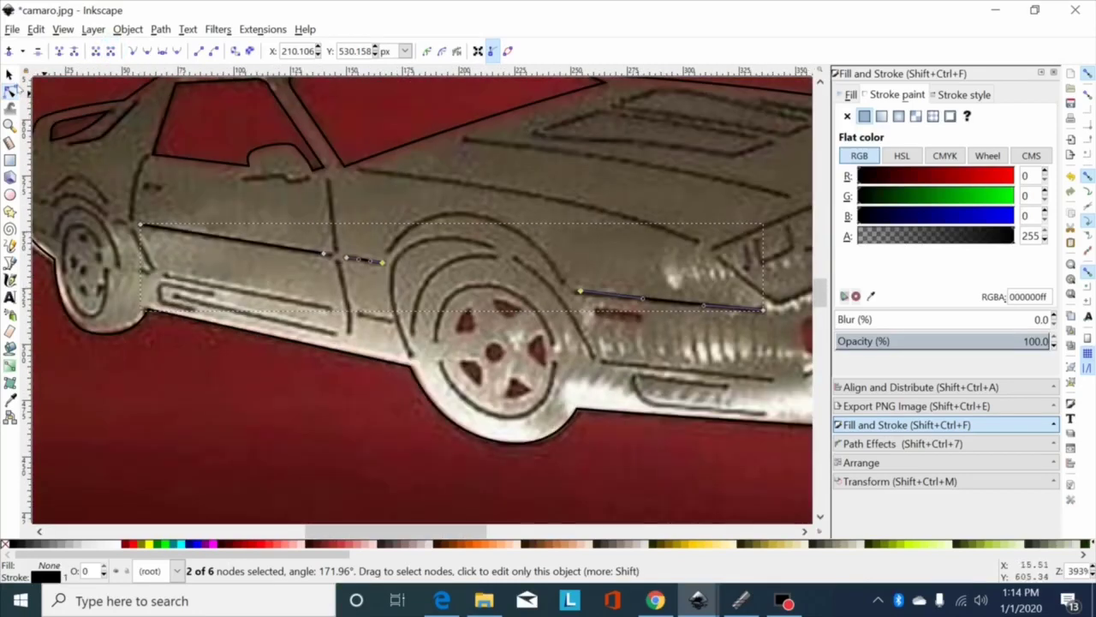
left_click(9, 75)
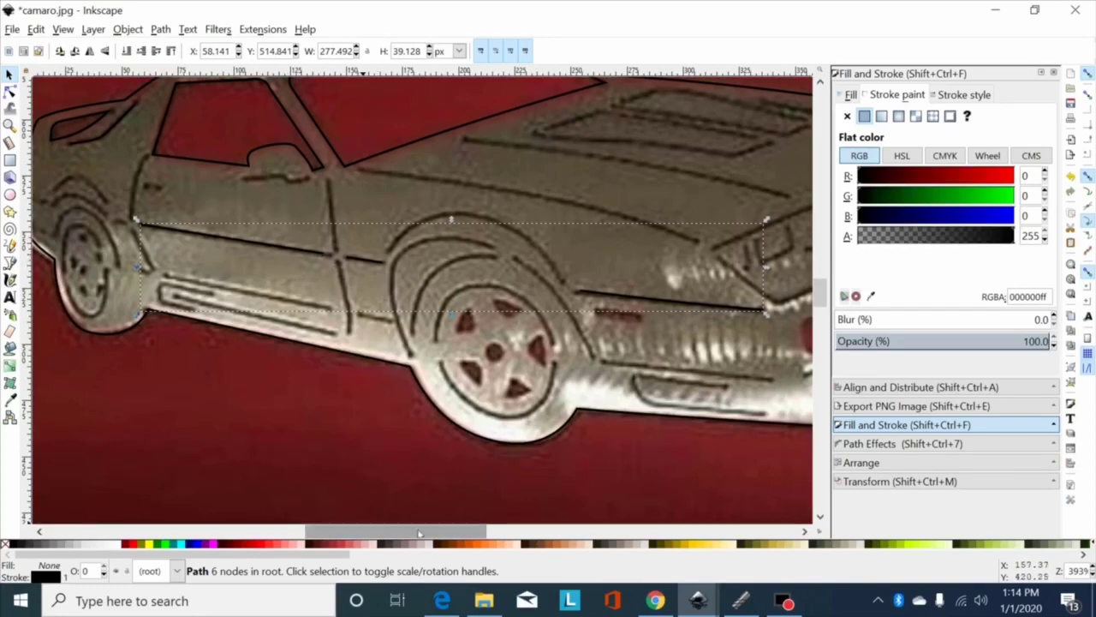
Draw a straight two-node Bezier path about 67 px long down the door's front seam, from below the mirror to the sill.
scroll(397, 528, "left", 3)
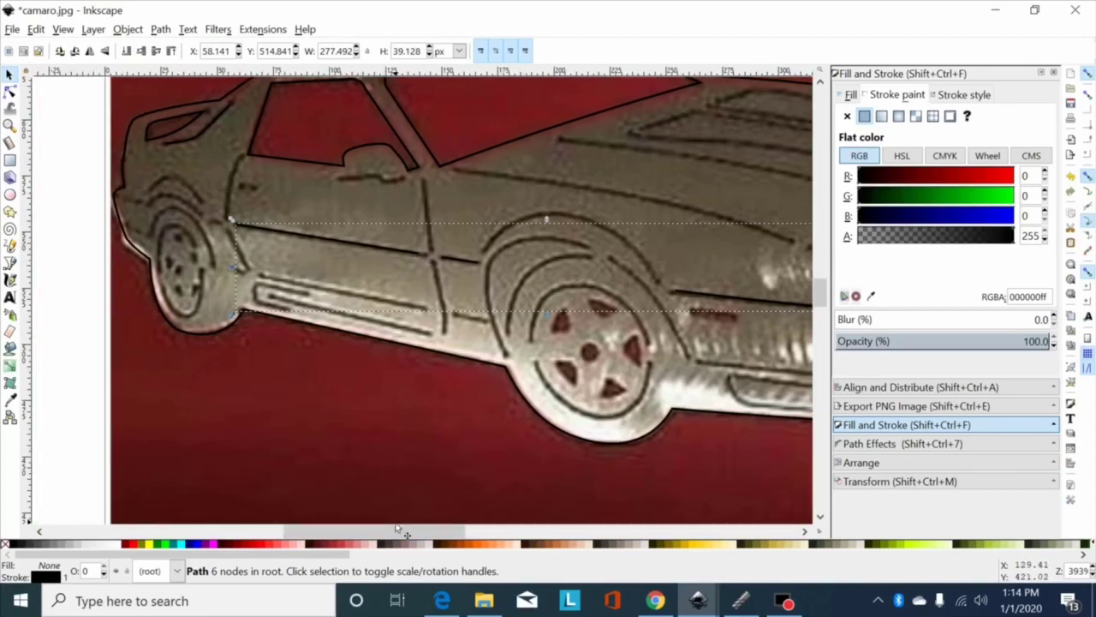
scroll(436, 396, "up", 3)
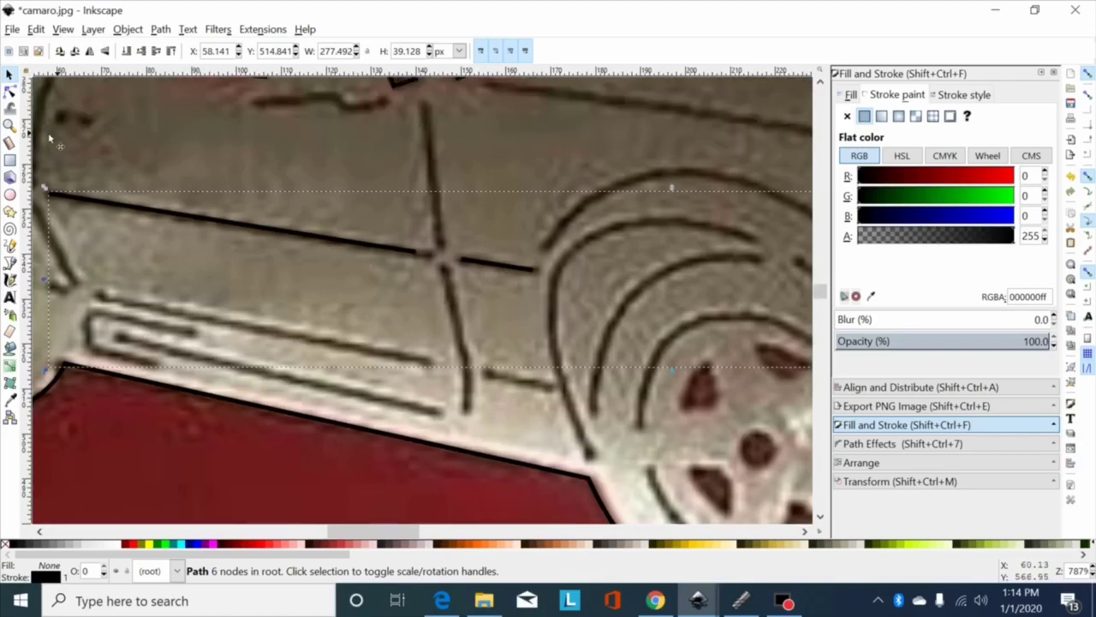
left_click(9, 262)
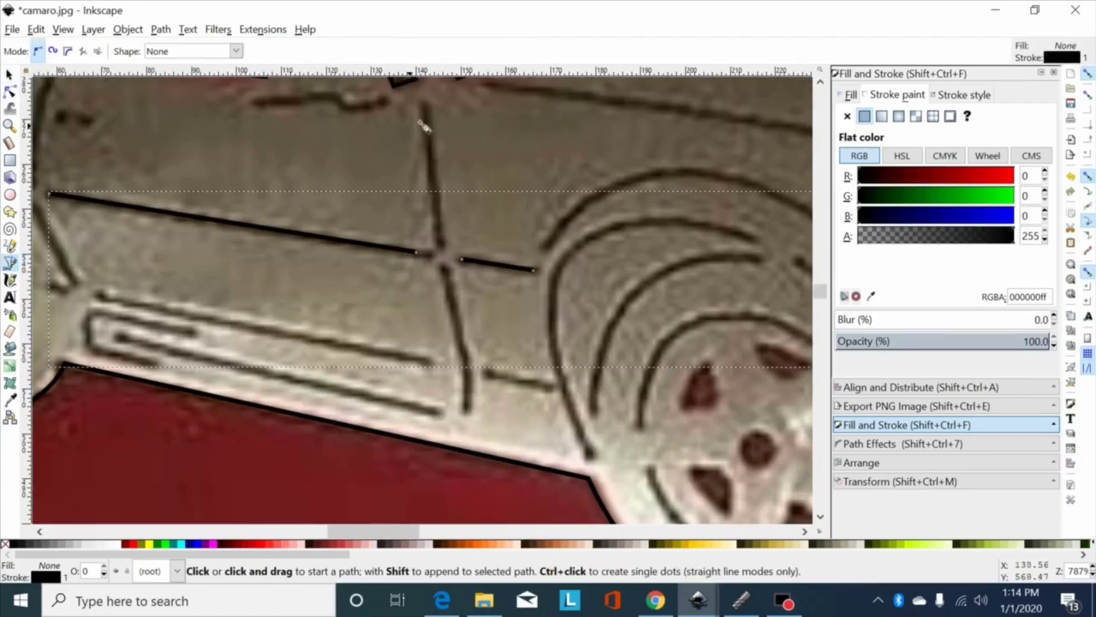
left_click(428, 109)
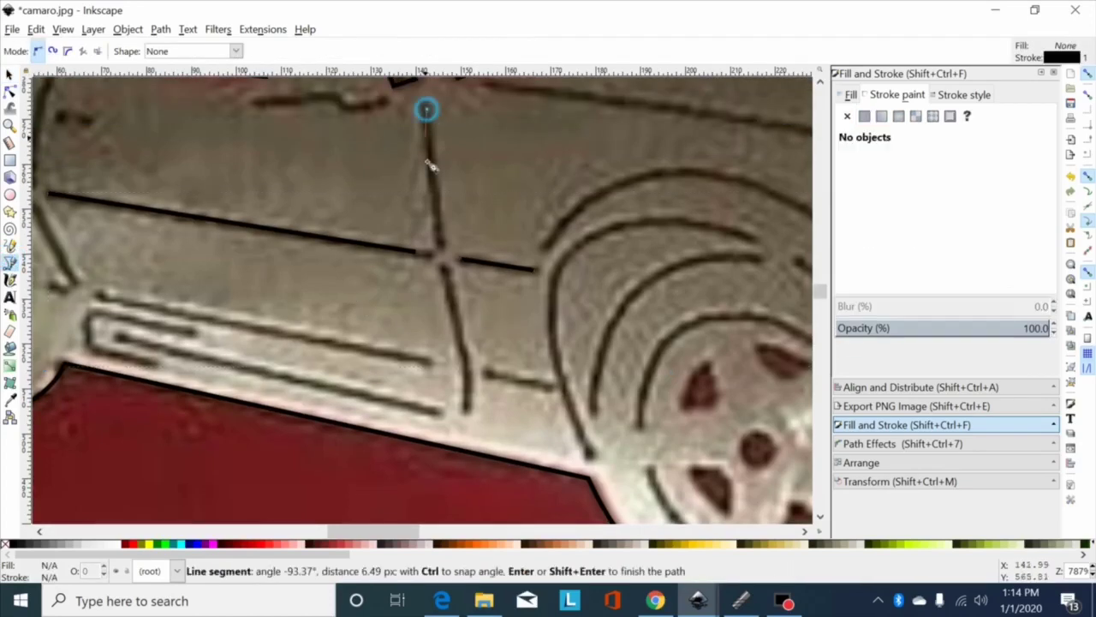
left_click(470, 410)
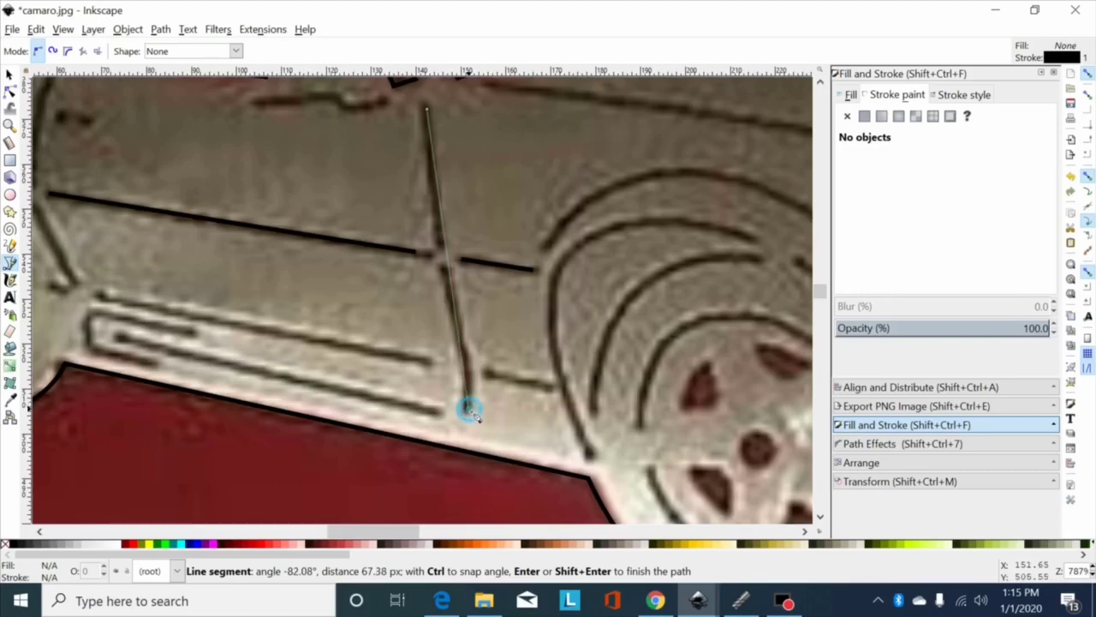
double_click(469, 411)
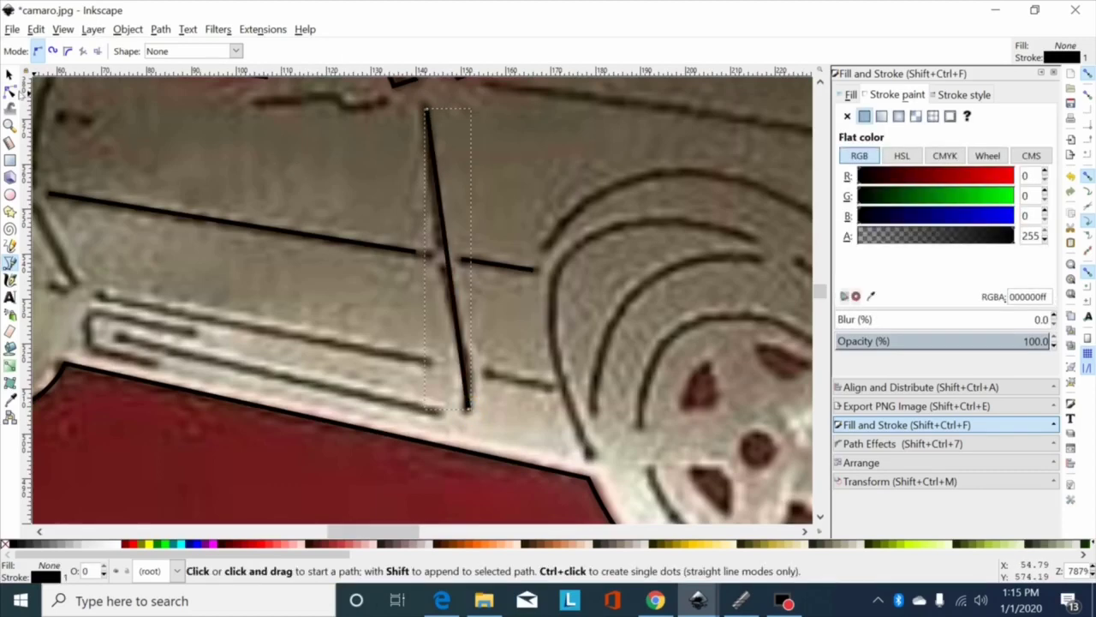
Bend the upper and lower parts of the door seam path into a slight curve that follows the seam in the photo.
key("n")
left_click(437, 202)
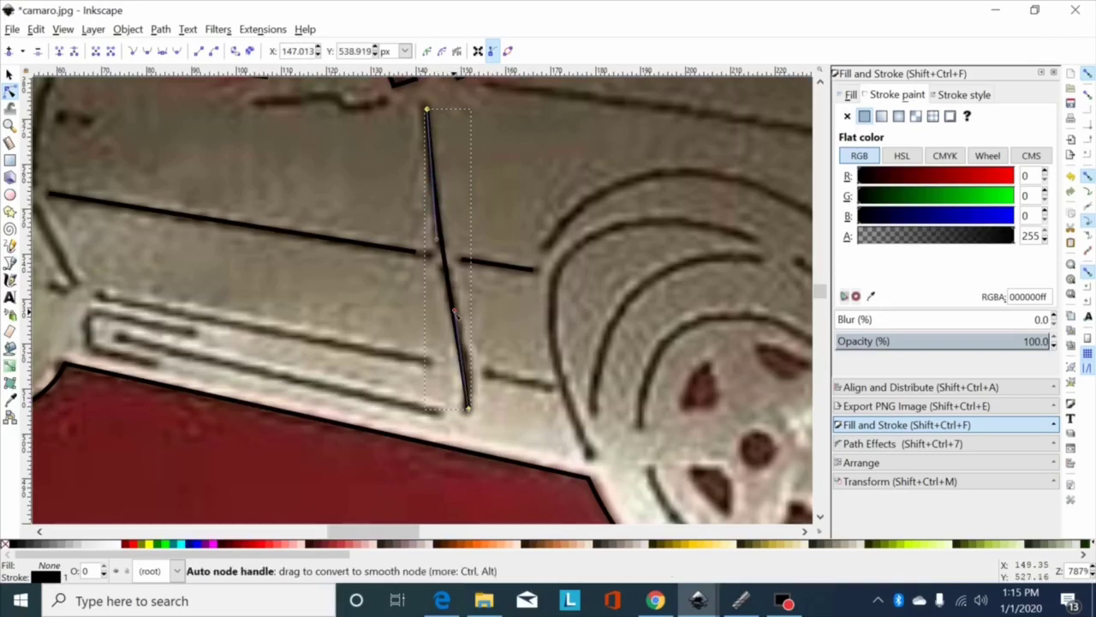
left_click_drag(451, 302, 462, 311)
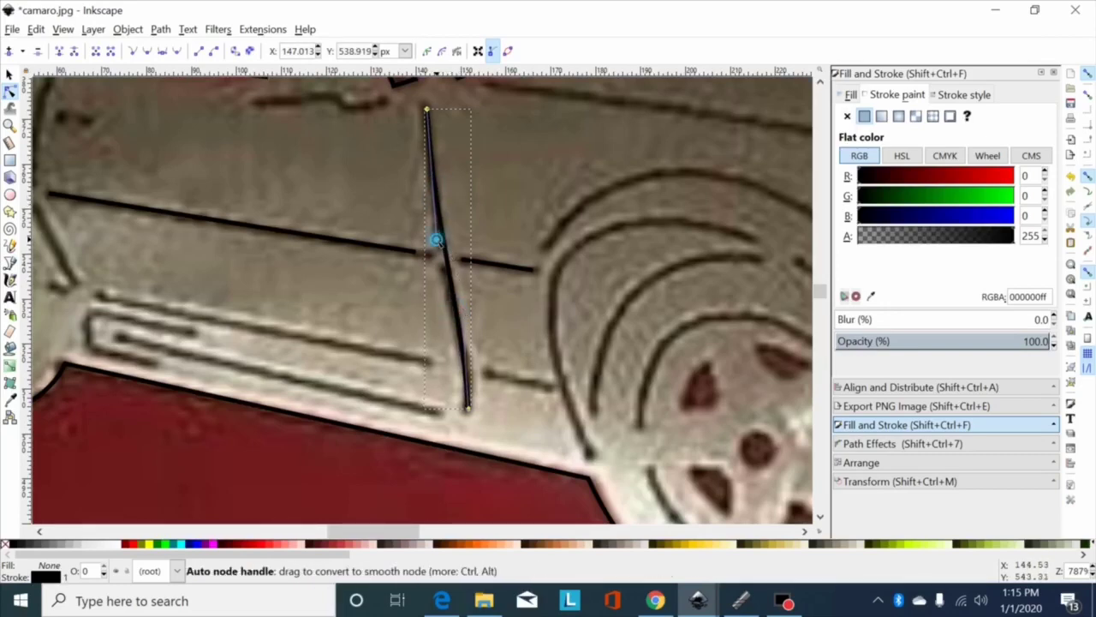
mouse_move(436, 237)
left_mouse_down()
mouse_move(419, 244)
mouse_move(437, 256)
left_mouse_up()
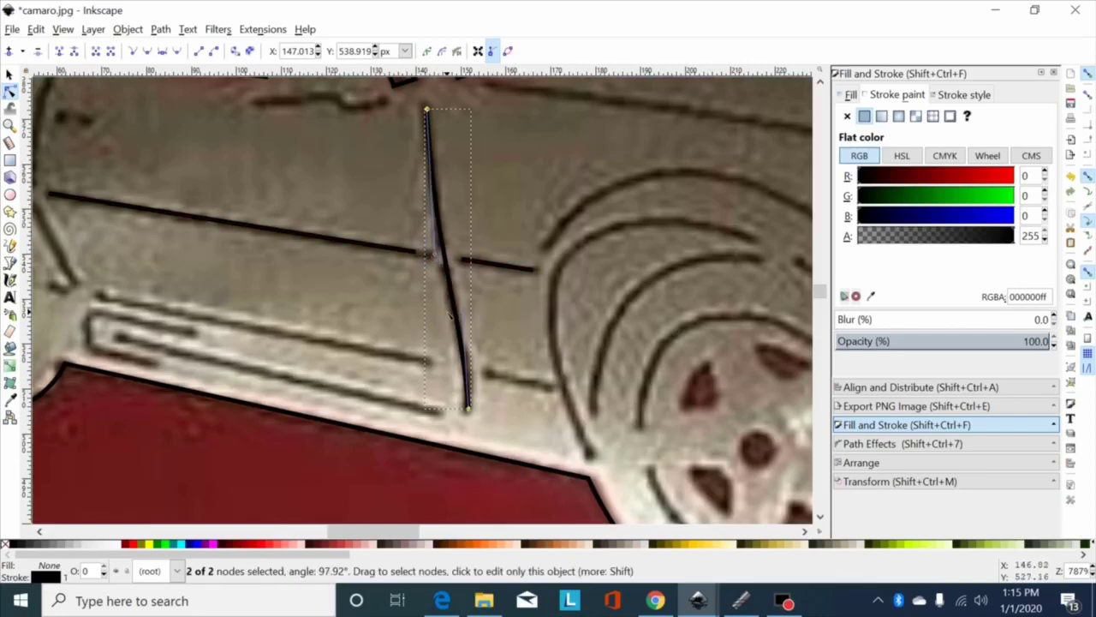
left_click_drag(463, 315, 458, 321)
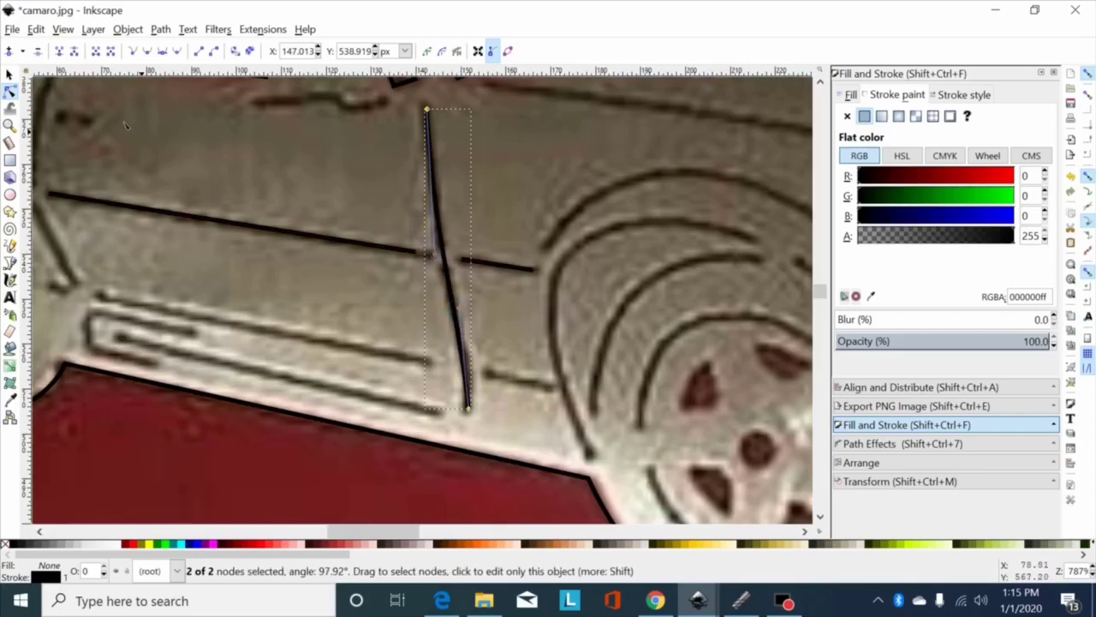
Insert a node above and below the body line crossing on the door seam path and delete the segment between them.
double_click(438, 237)
double_click(447, 274)
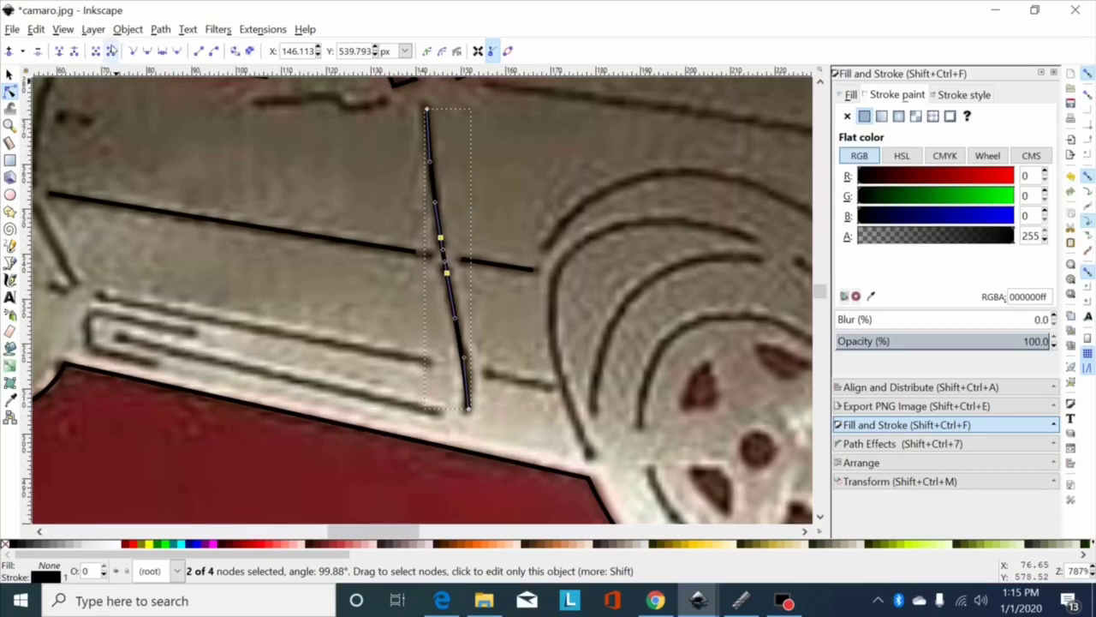
left_click(503, 209)
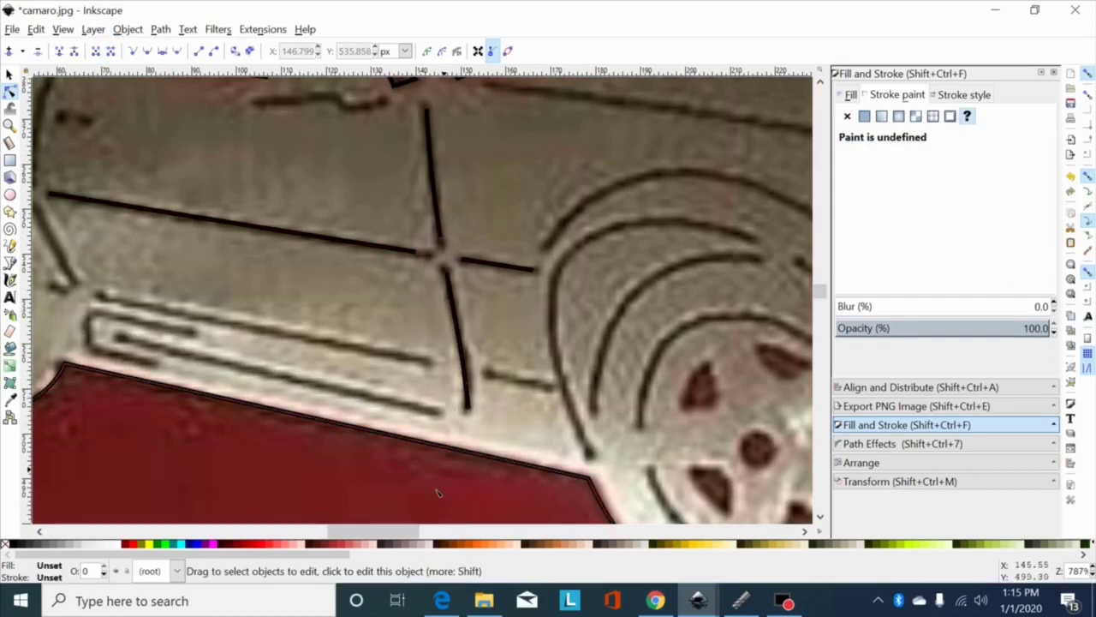
Draw a straight Bezier path about 99 px wide along the upper sill line, from the door's lower rear corner to the front wheel arch.
left_click_drag(417, 532, 397, 533)
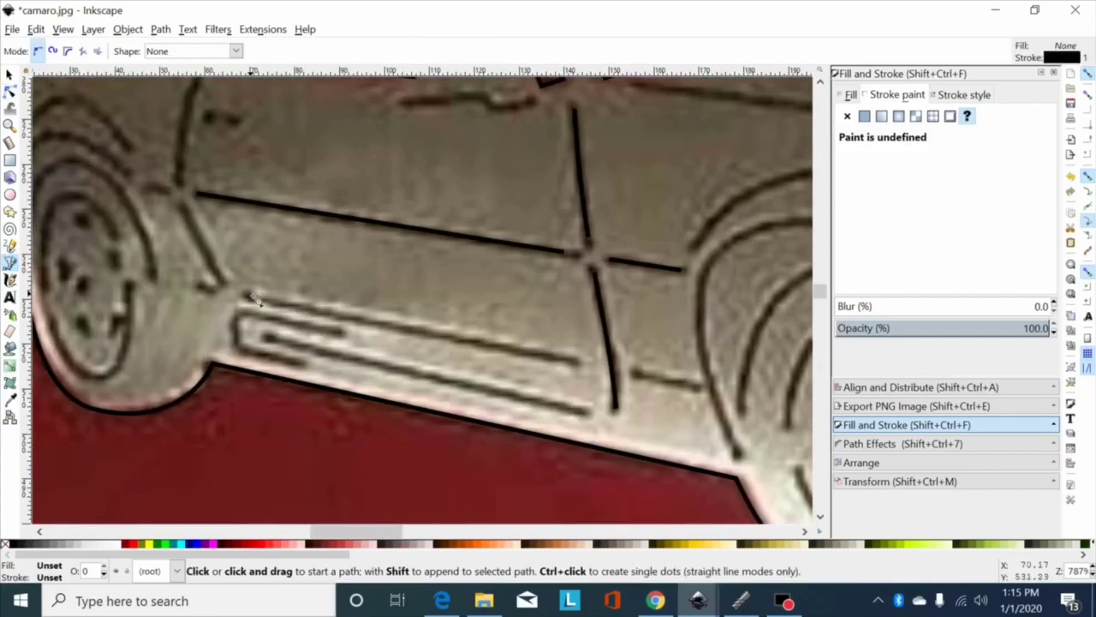
left_click(248, 297)
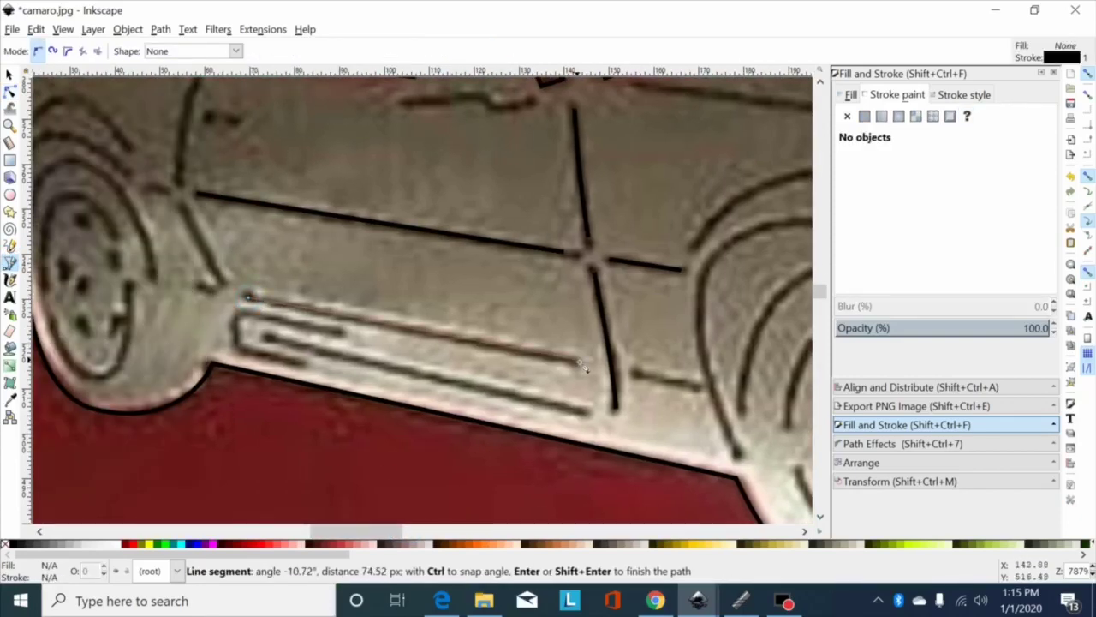
double_click(694, 387)
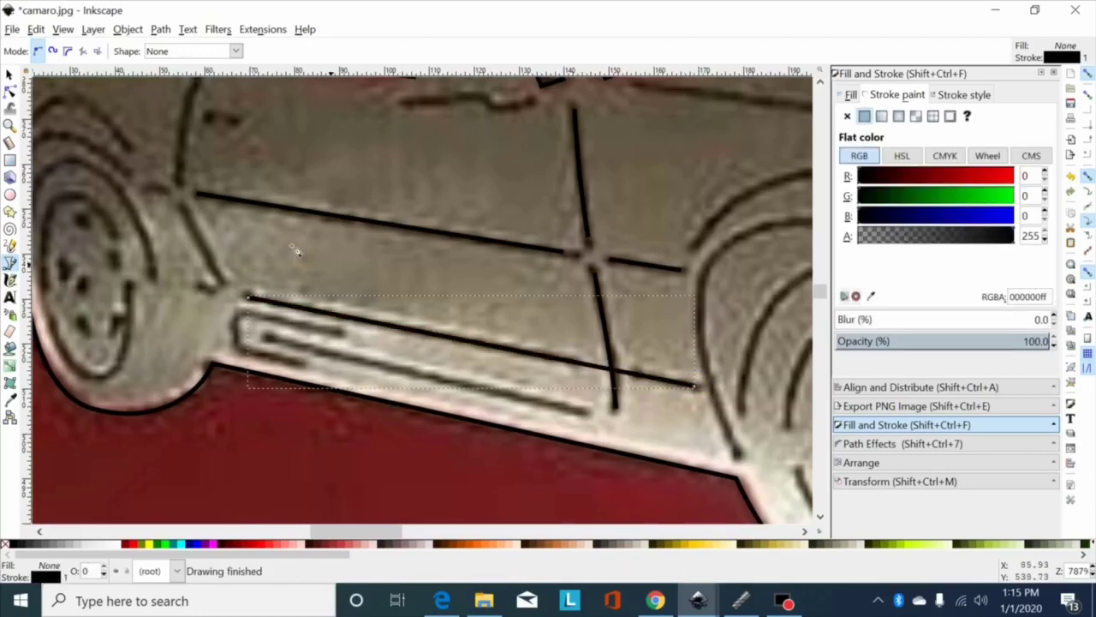
Insert a node on each side of the door seam on the upper sill path and delete the segment between them.
left_click(10, 90)
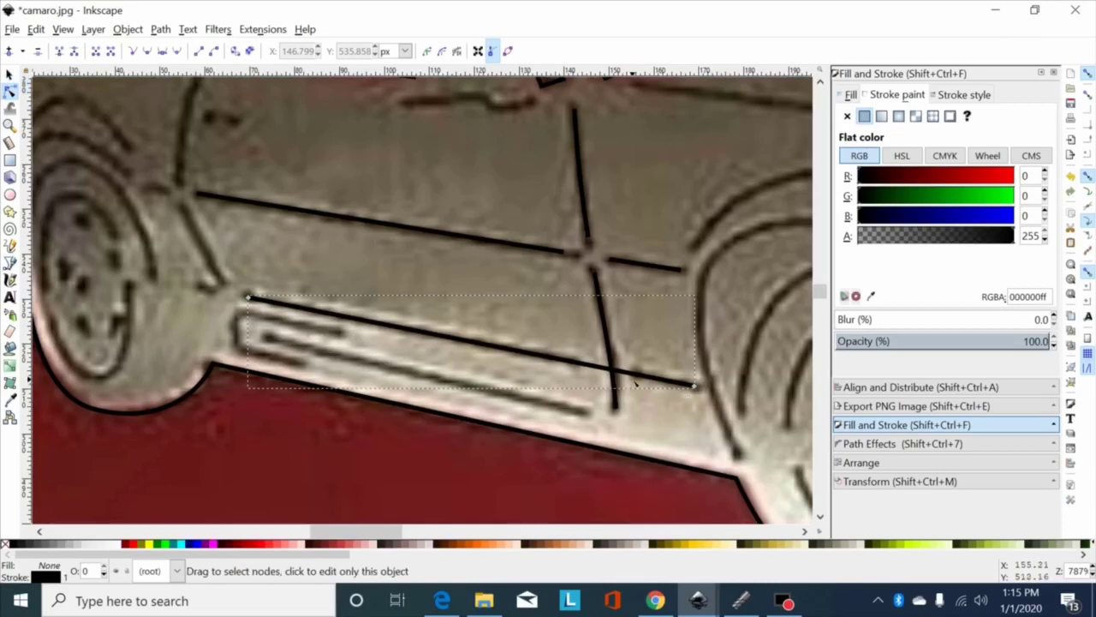
left_click(643, 376)
double_click(642, 376)
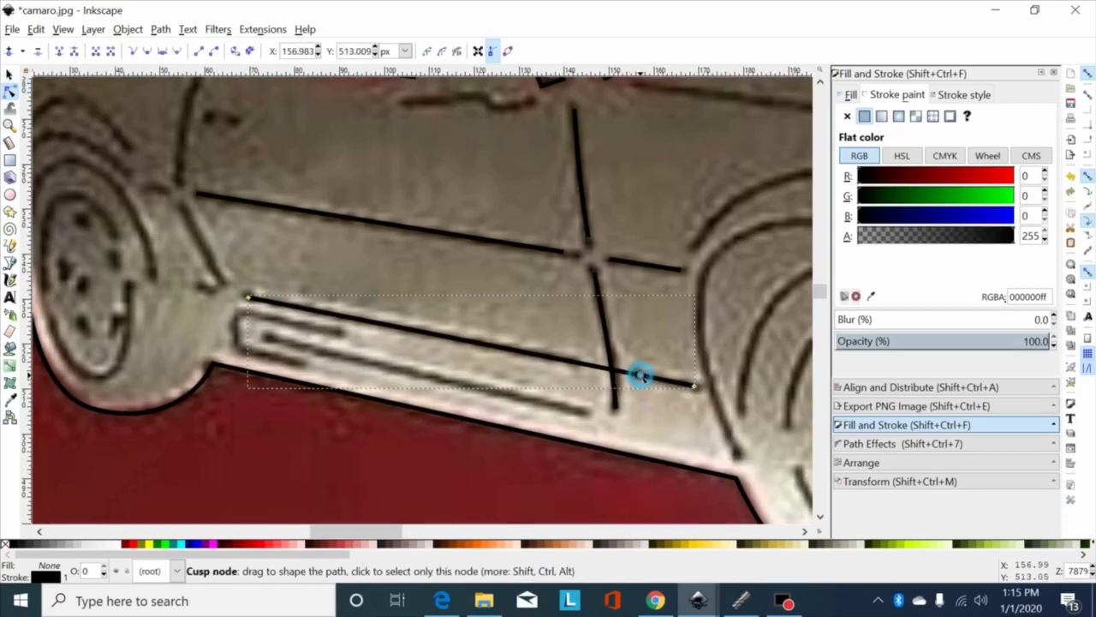
double_click(576, 363)
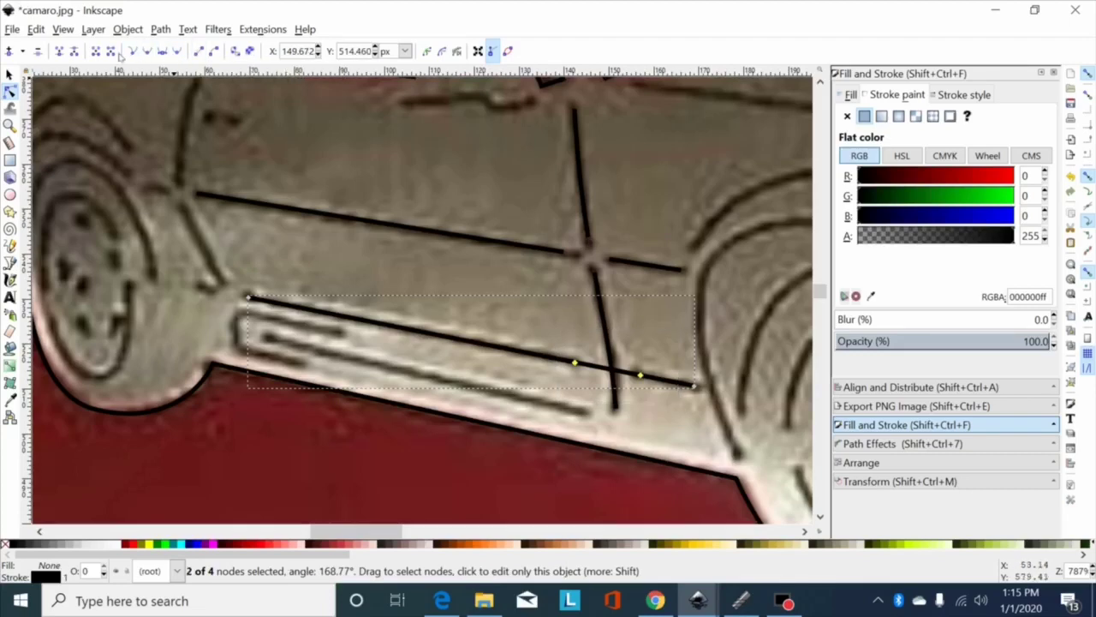
left_click(109, 51)
key("minus")
key("minus")
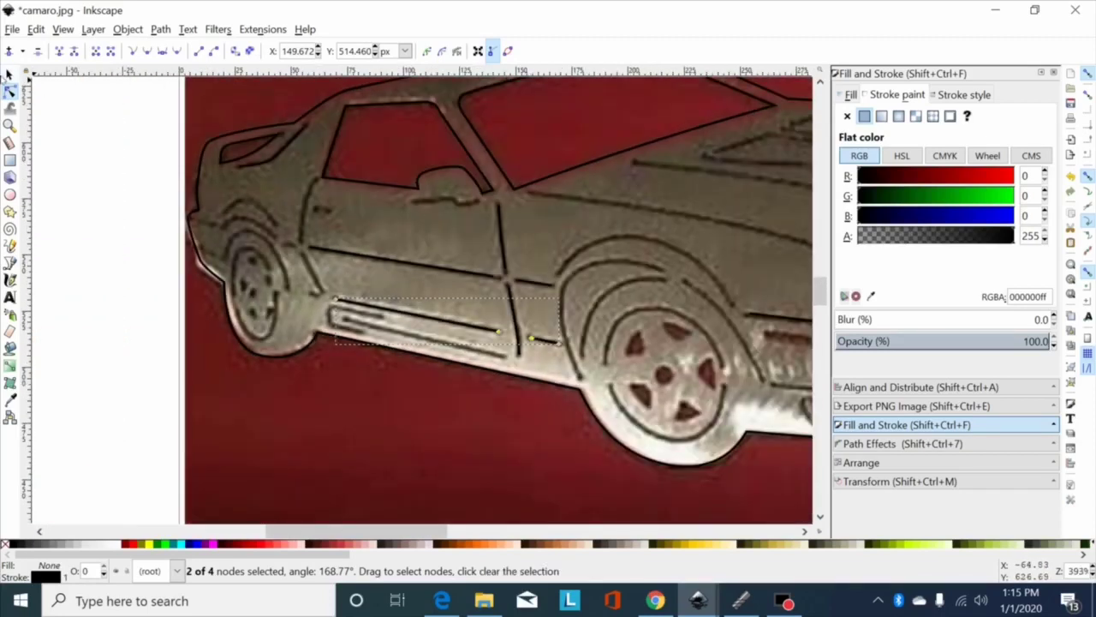
key("s")
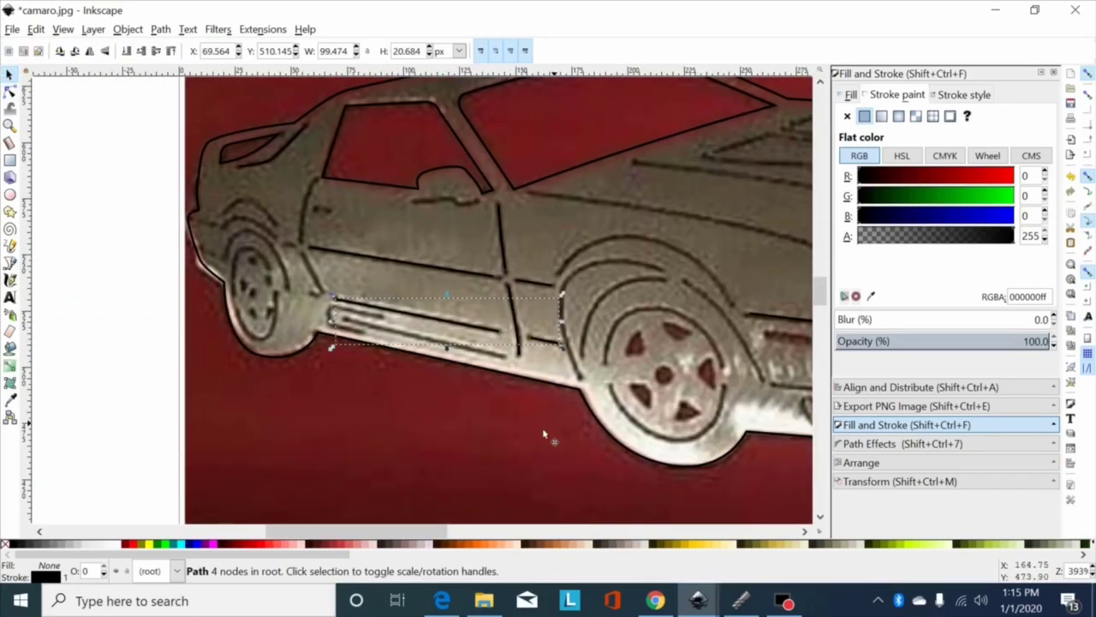
Draw a curved two-node Bezier path along the front fender's top line, from the windshield's lower corner to the near headlight.
scroll(510, 531, "right", 4)
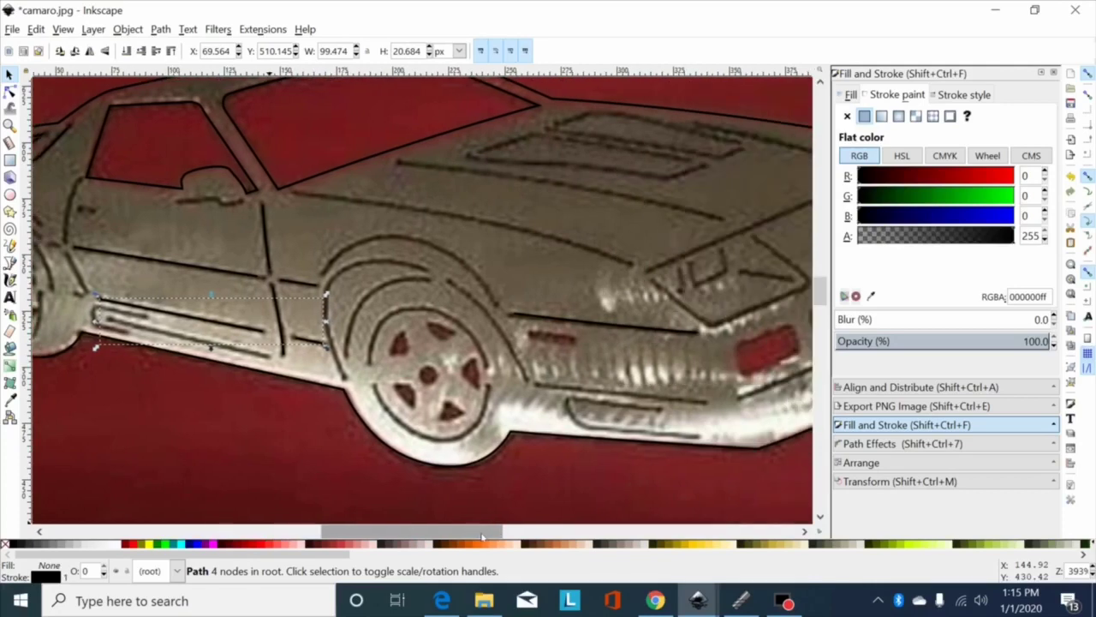
key("b")
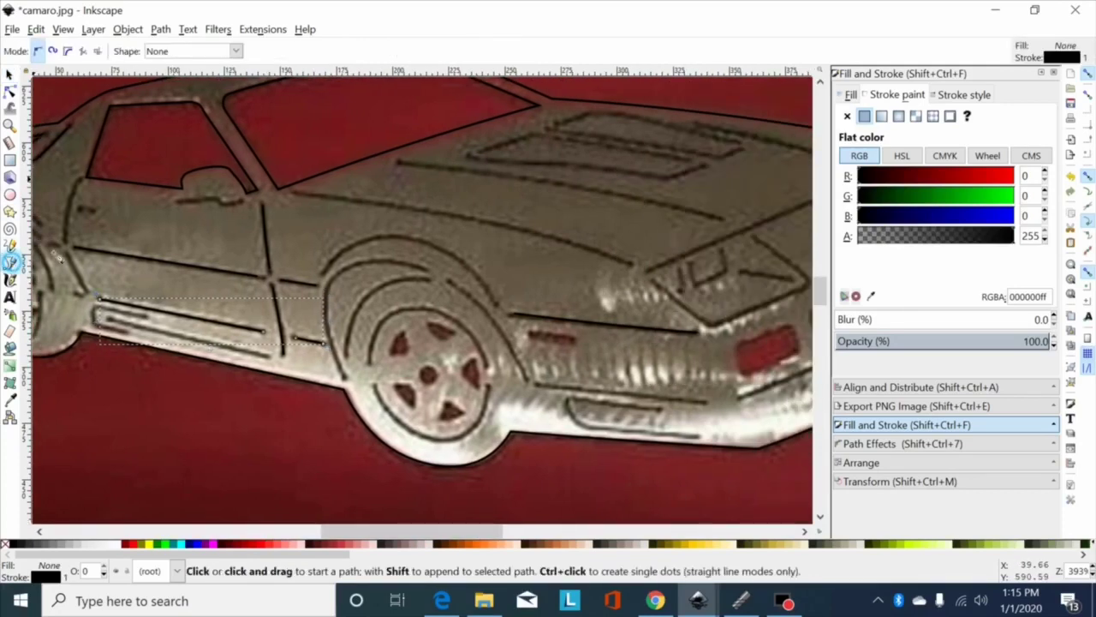
left_click(307, 195)
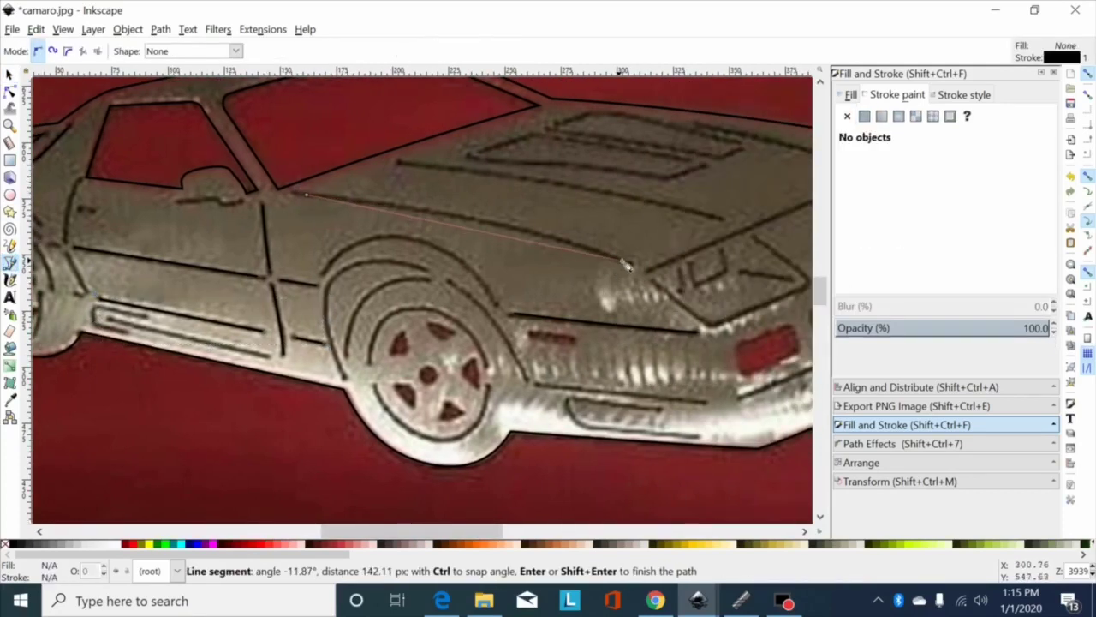
mouse_move(632, 266)
left_mouse_down()
mouse_move(690, 310)
mouse_move(743, 319)
mouse_move(734, 306)
left_mouse_up()
key("Return")
Draw a curved two-node Bezier path along the hood's near crease, from the windshield base towards the headlight.
scroll(505, 204, "up", 1)
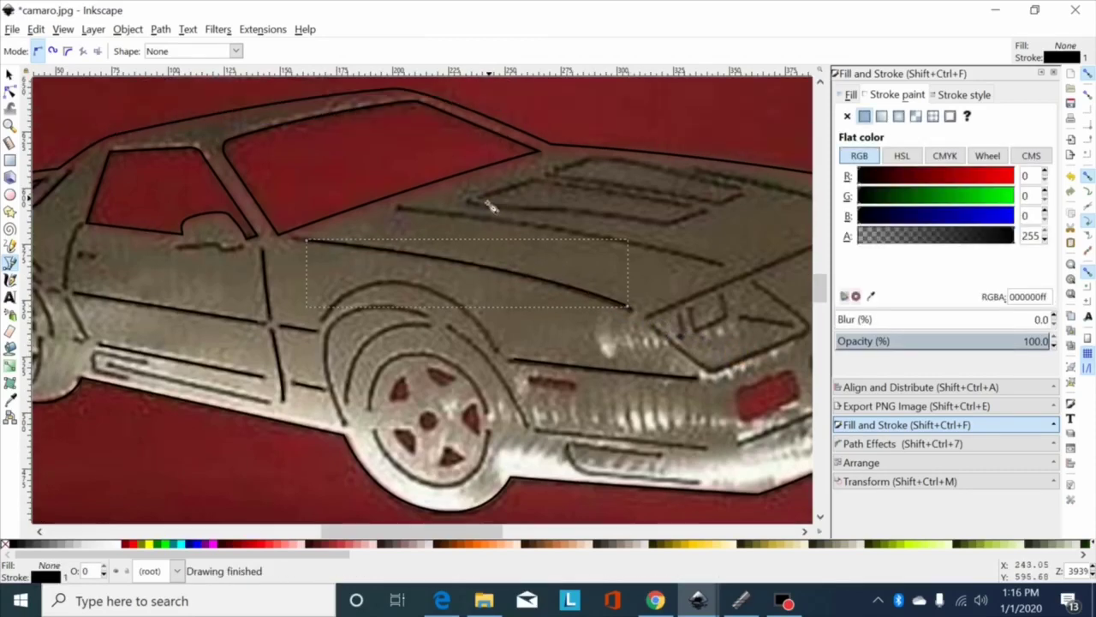
left_click(399, 207)
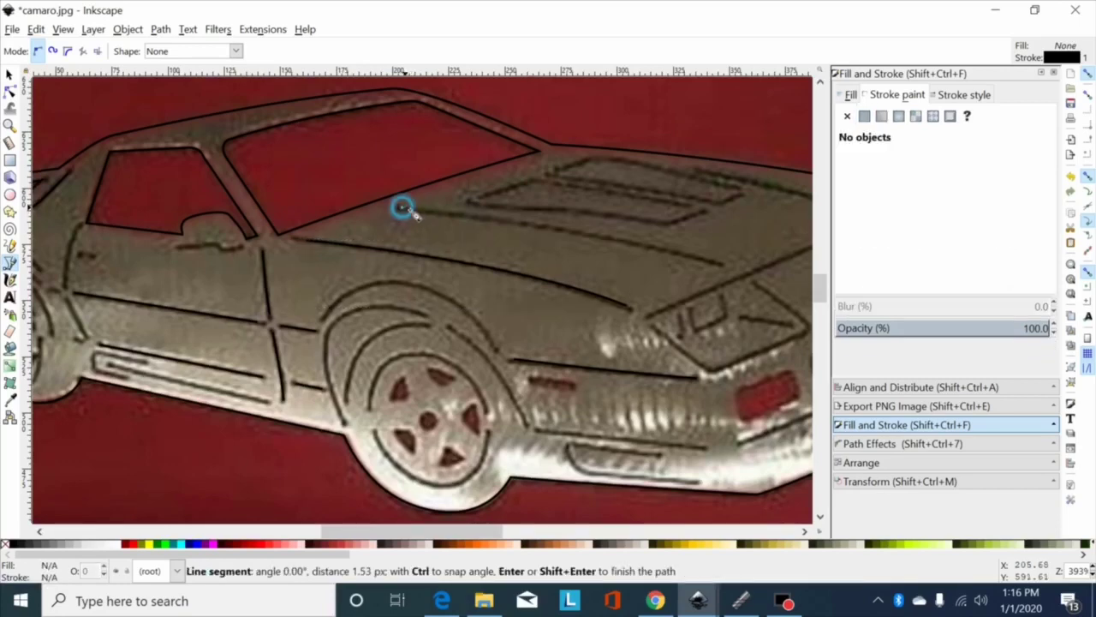
left_click_drag(719, 266, 769, 292)
key("Return")
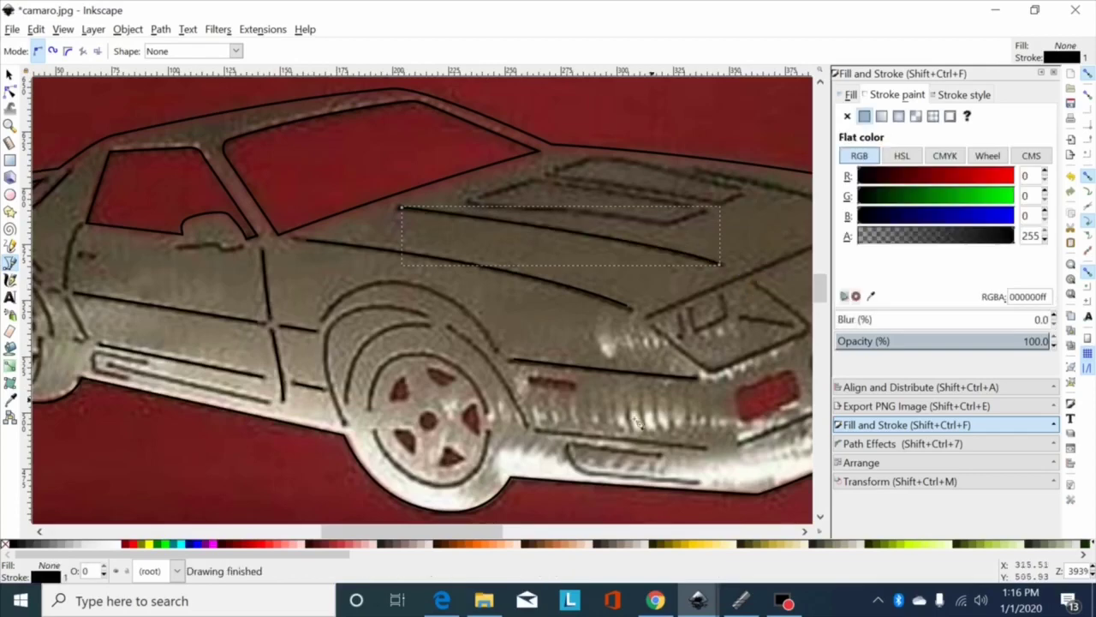
Draw a short curved two-node Bezier path along the hood's far crease, from beside the hood vents towards the far headlight.
scroll(531, 335, "right", 5)
scroll(530, 335, "up", 3)
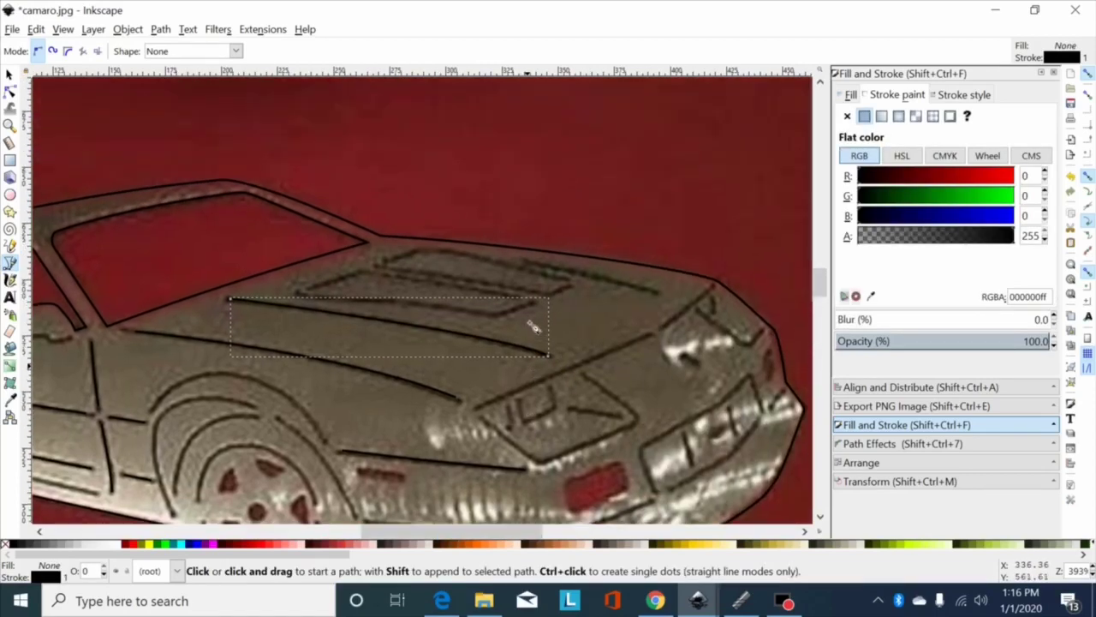
left_click(538, 264)
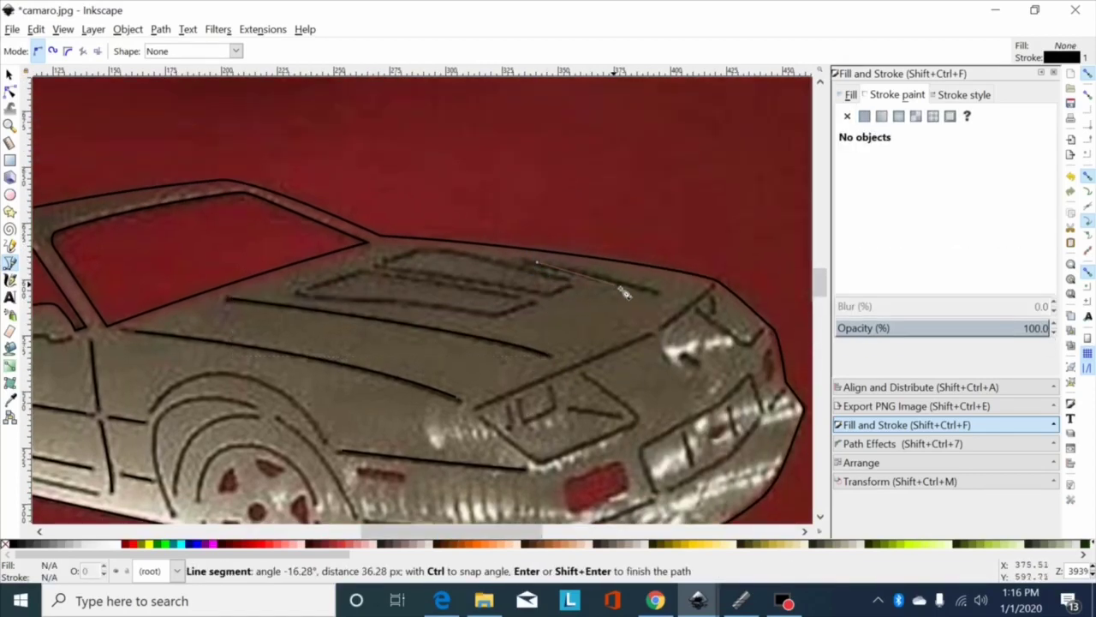
mouse_move(638, 278)
left_mouse_down()
mouse_move(676, 314)
mouse_move(690, 313)
mouse_move(685, 304)
left_mouse_up()
key("Return")
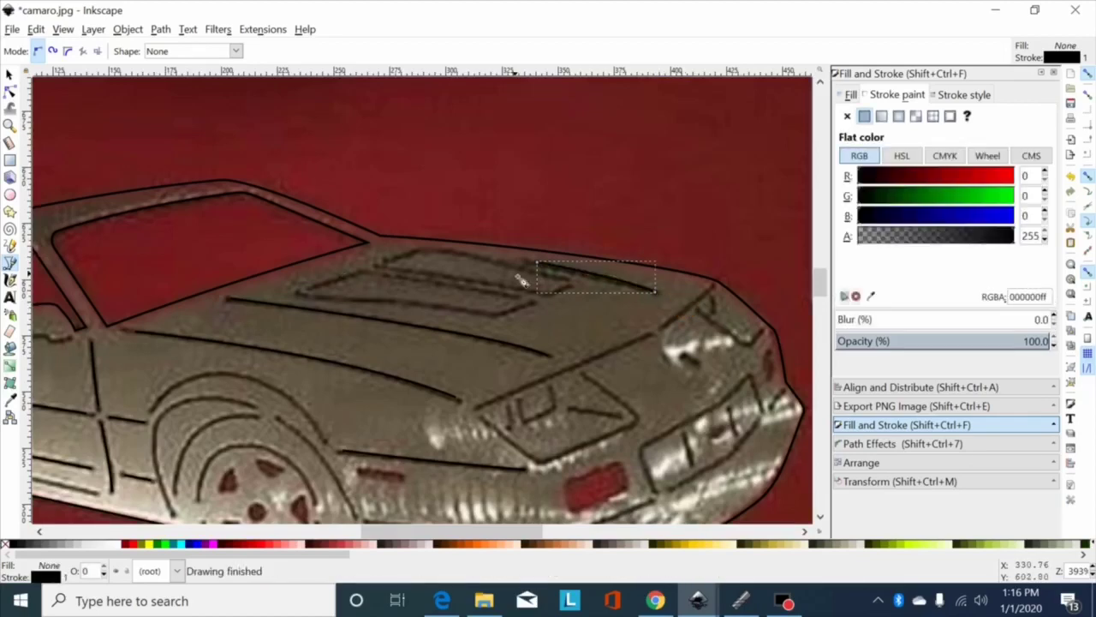
Draw a three-node Bezier path along the near hood vent's rear and upper edges.
key("plus")
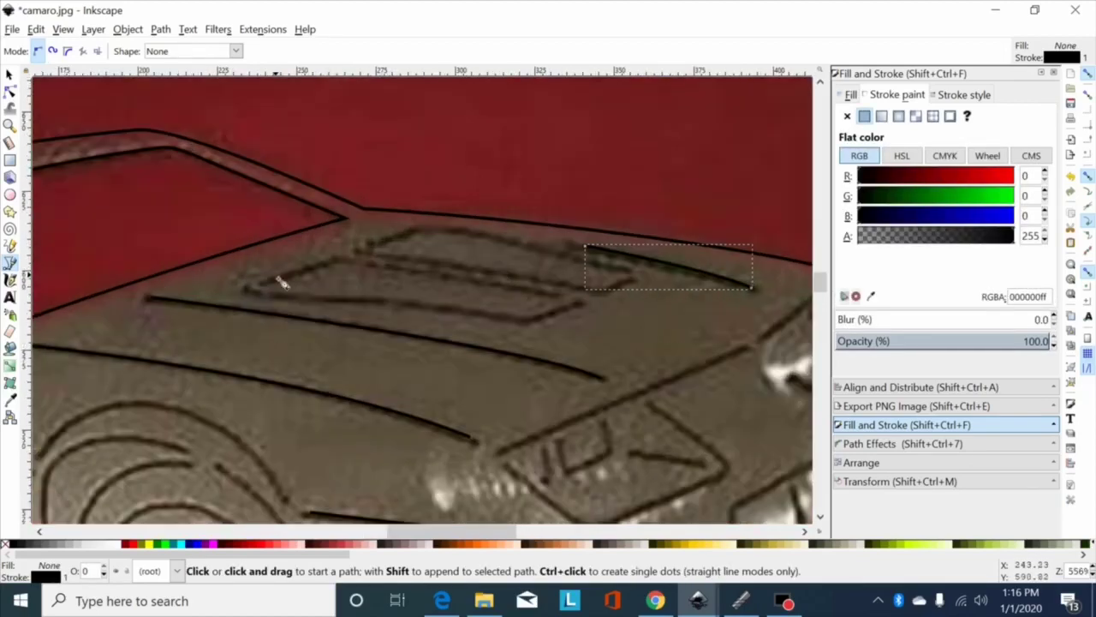
left_click(266, 283)
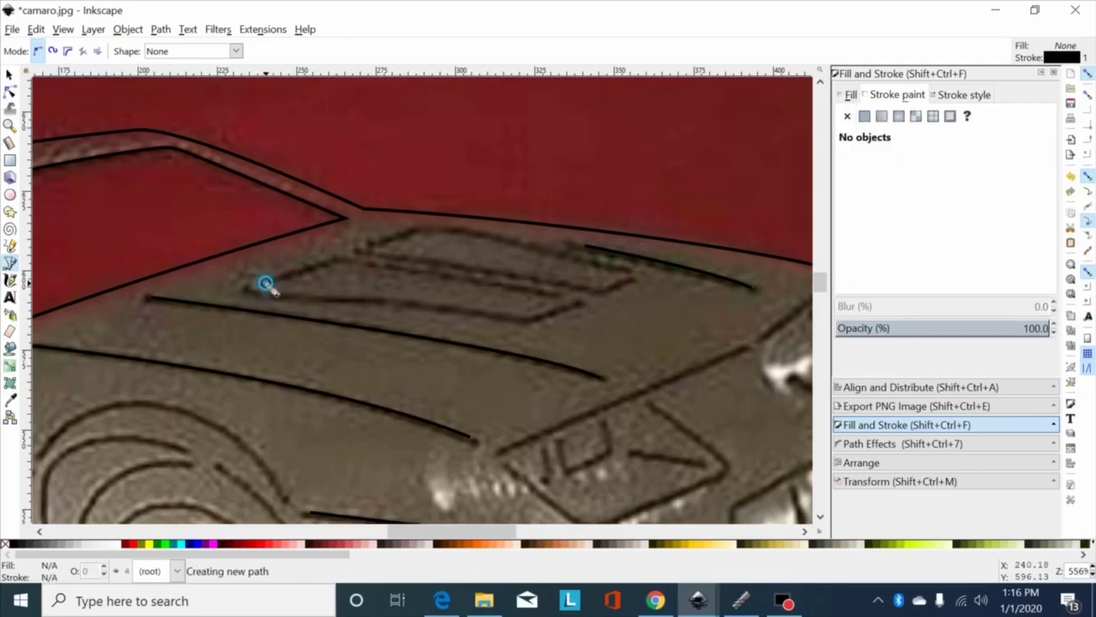
left_click(337, 259)
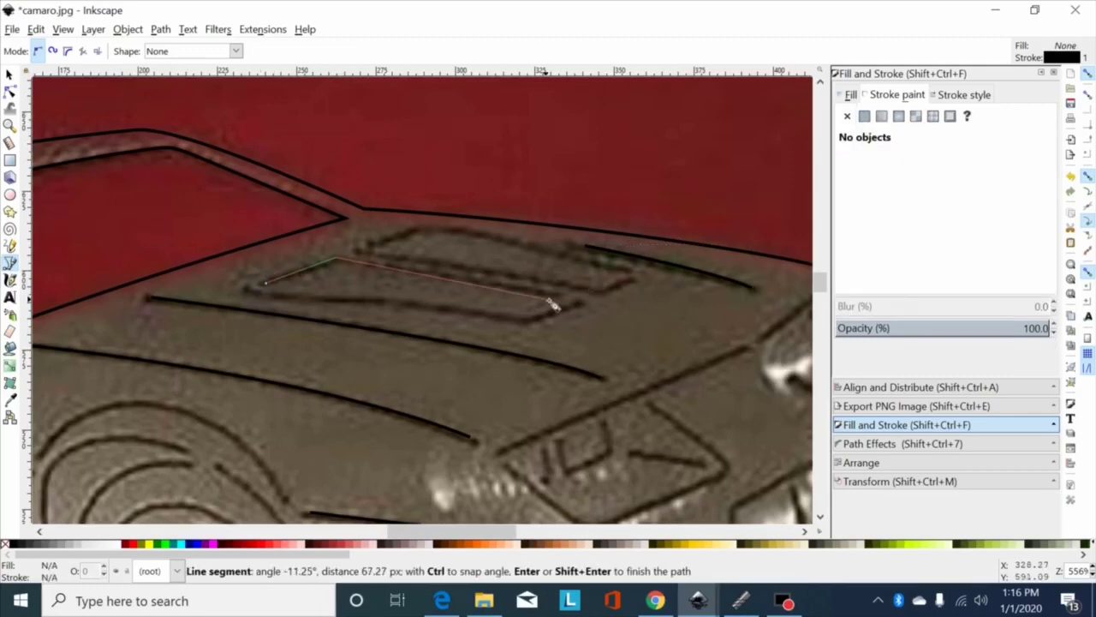
double_click(554, 294)
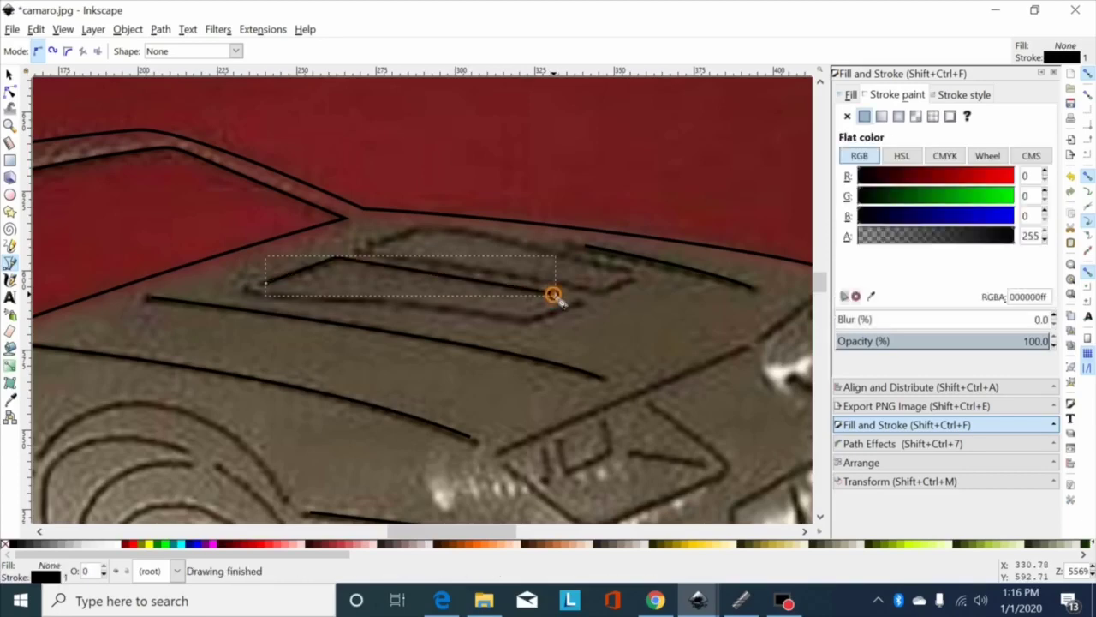
Draw a three-node Bezier path along the near hood vent's lower and front edges and bend its long segment slightly.
left_click(278, 296)
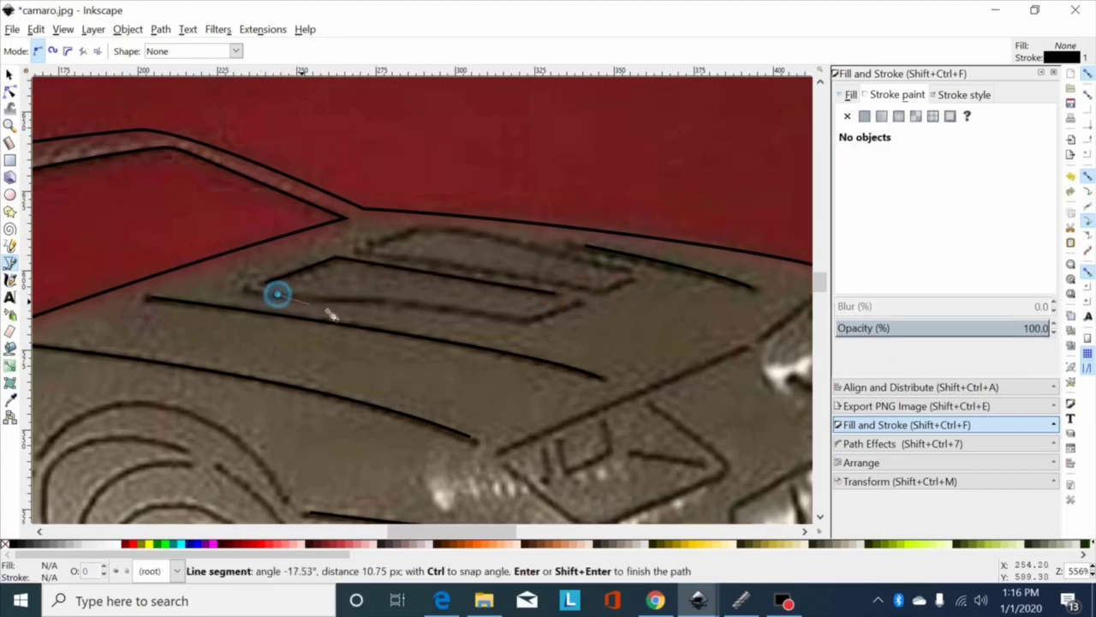
left_click(528, 321)
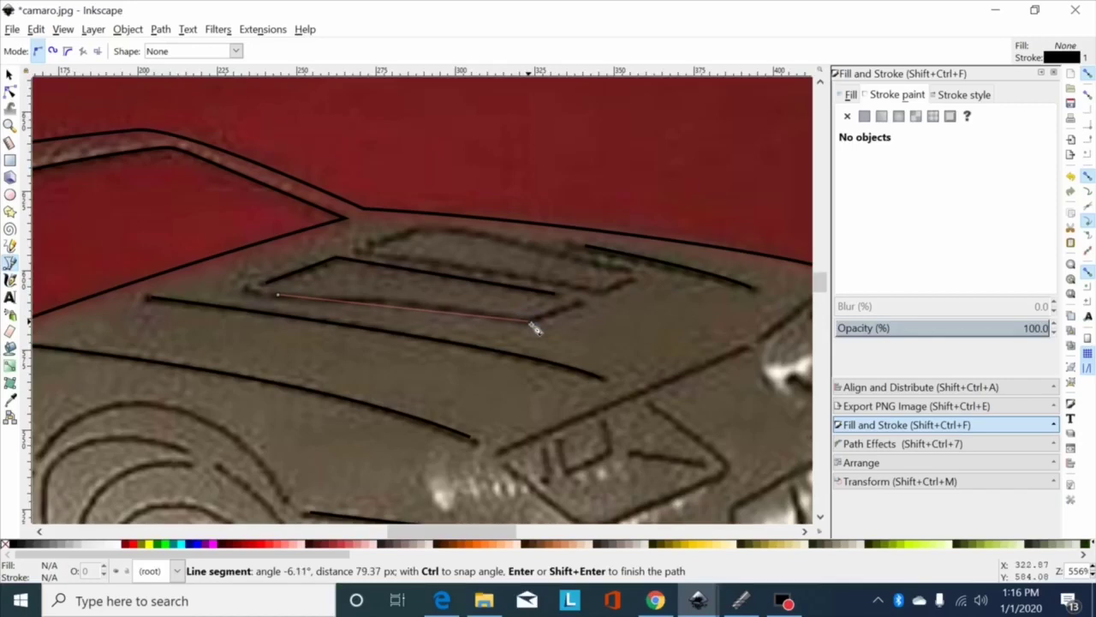
double_click(579, 303)
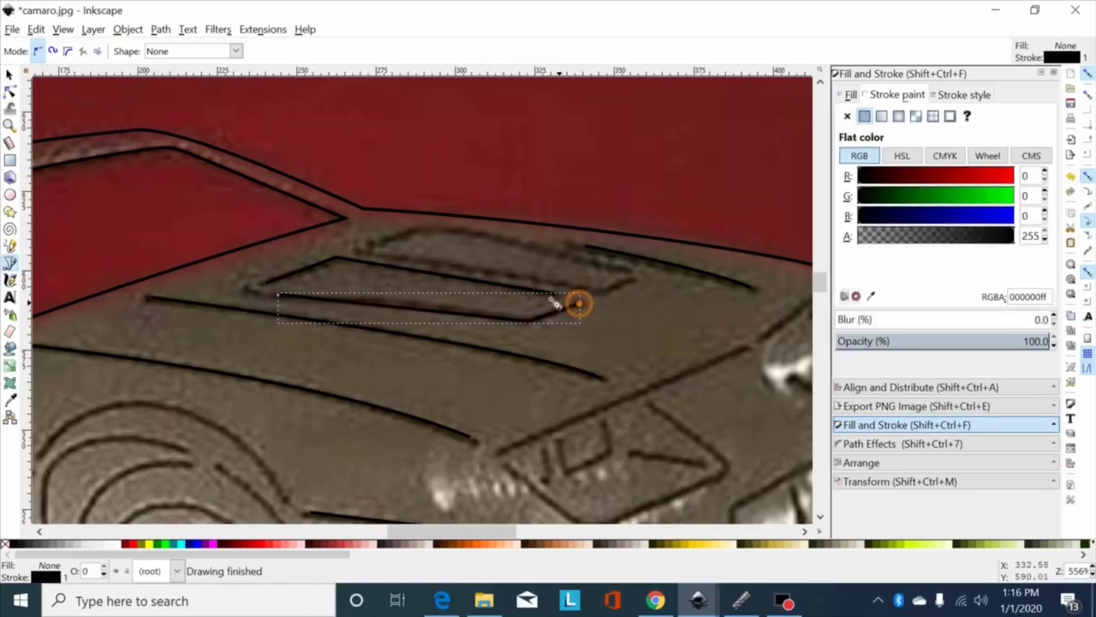
left_click(10, 92)
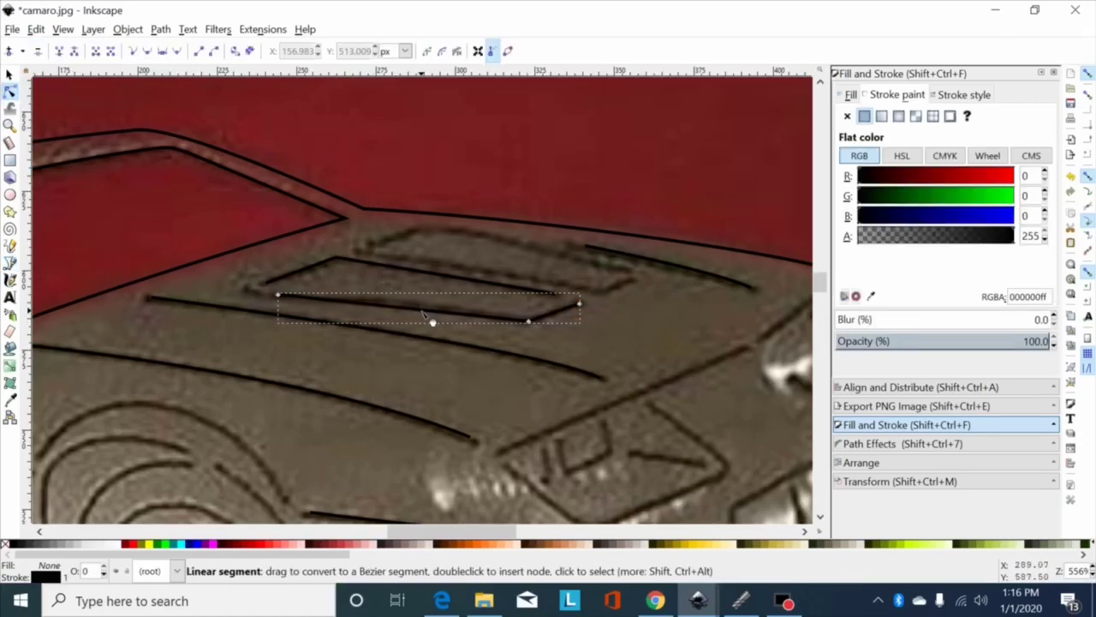
left_click_drag(423, 311, 429, 309)
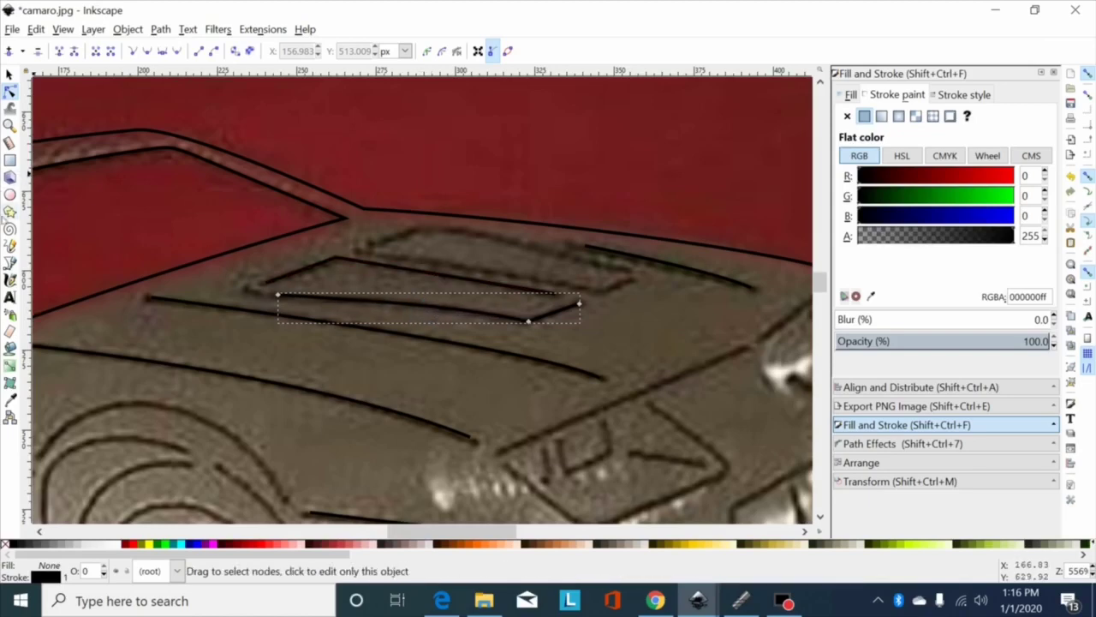
Draw two separate three-node Bezier paths along the upper and lower edges of the far hood vent.
left_click(10, 263)
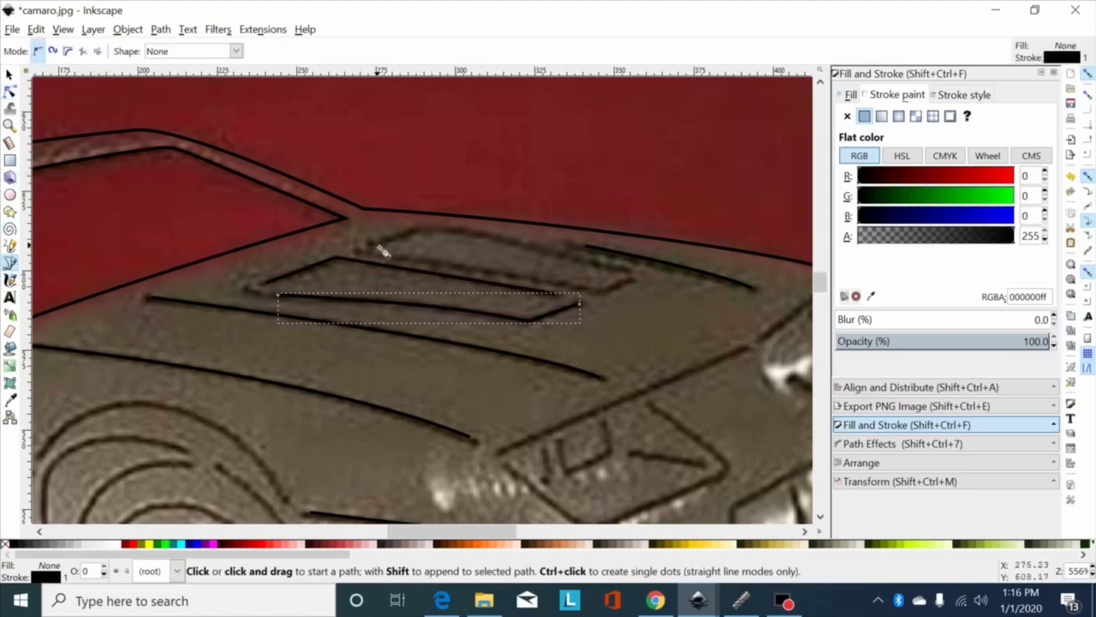
left_click(378, 243)
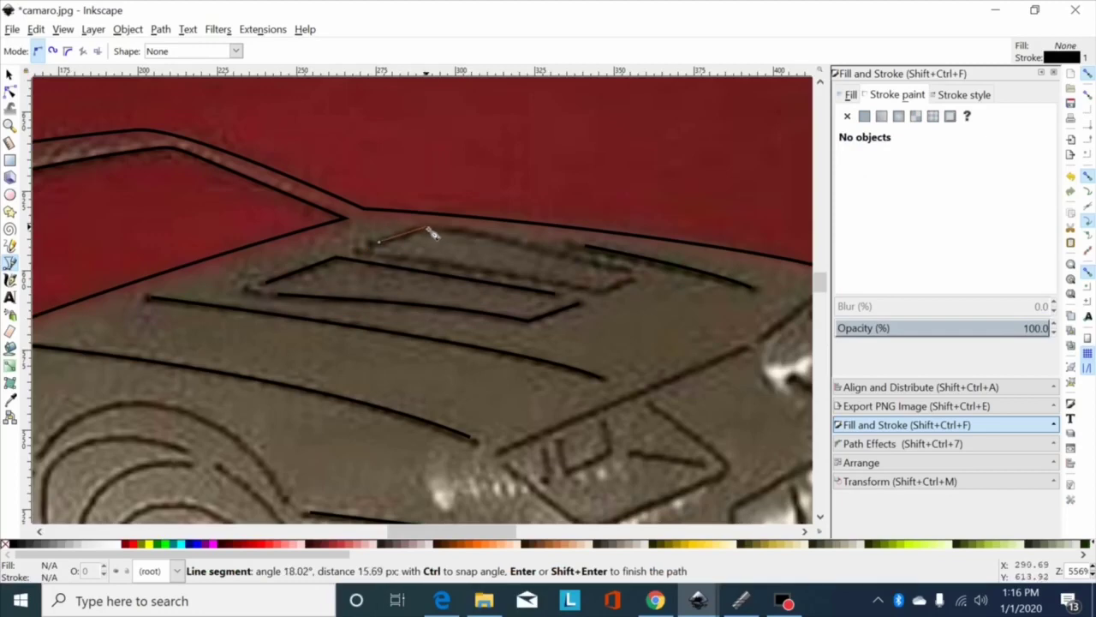
left_click(426, 228)
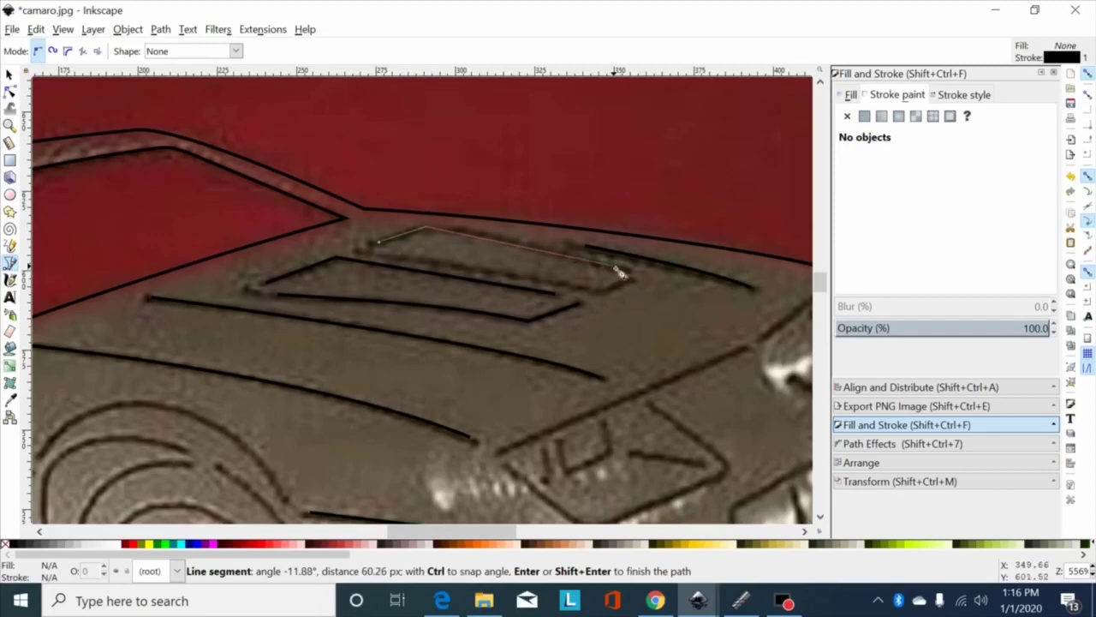
double_click(614, 267)
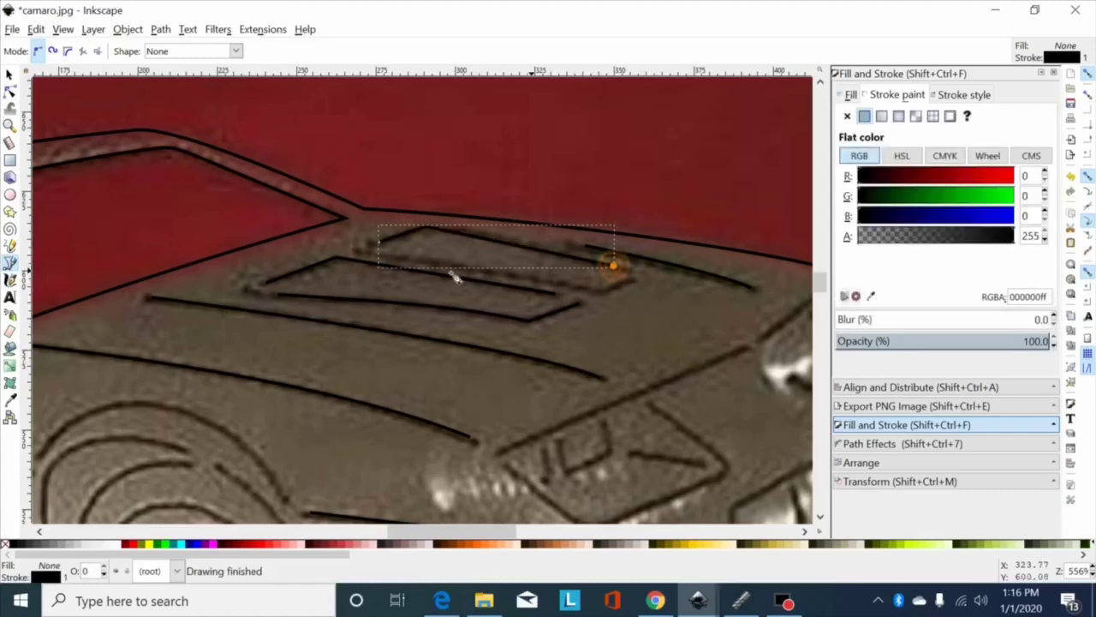
left_click(375, 253)
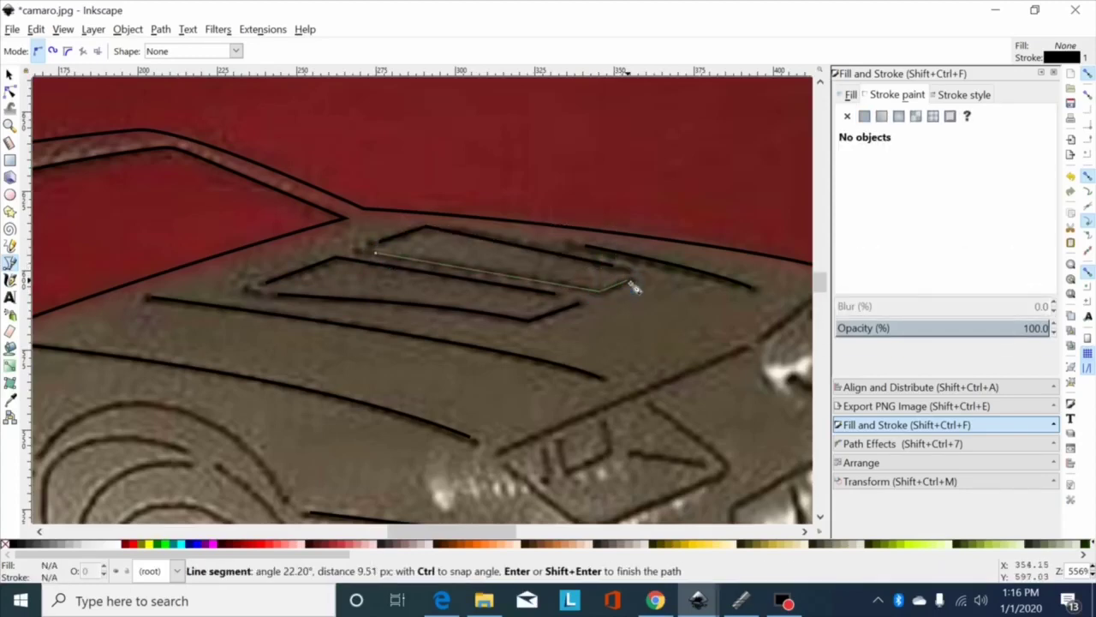
double_click(628, 283)
Bend the long segments of the far hood vent's paths slightly to follow the lines in the photo.
left_click(10, 91)
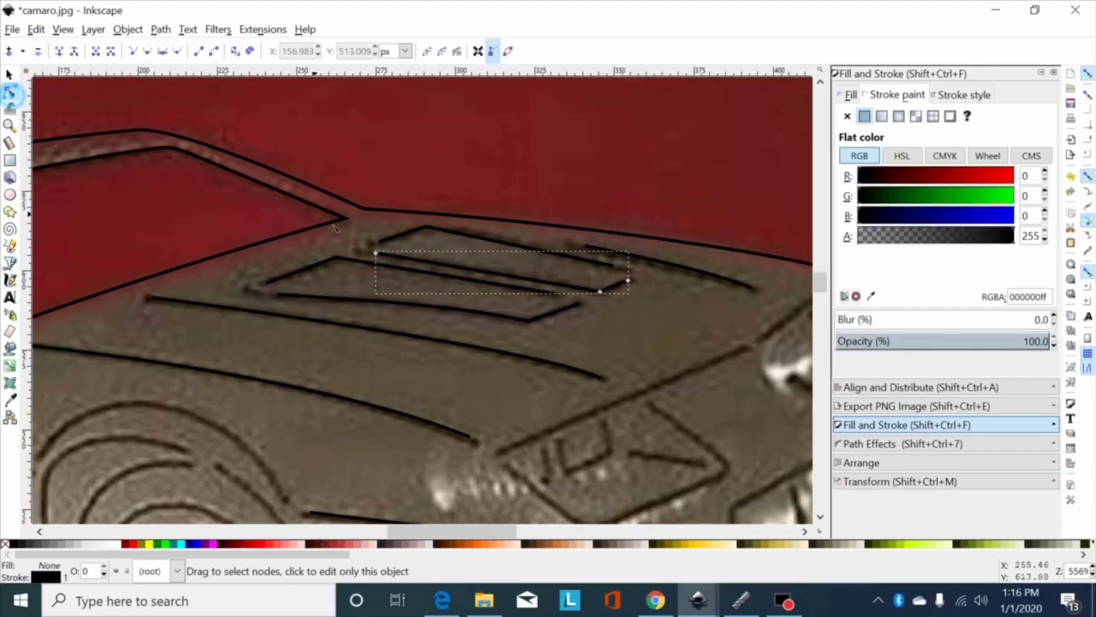
left_click(518, 247)
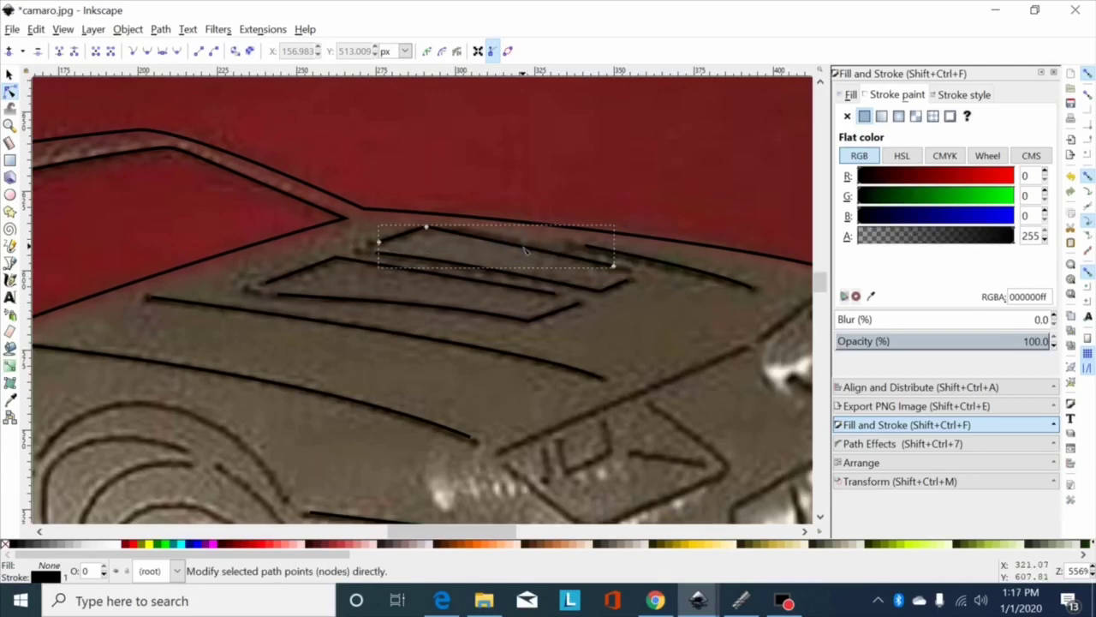
left_click(523, 246)
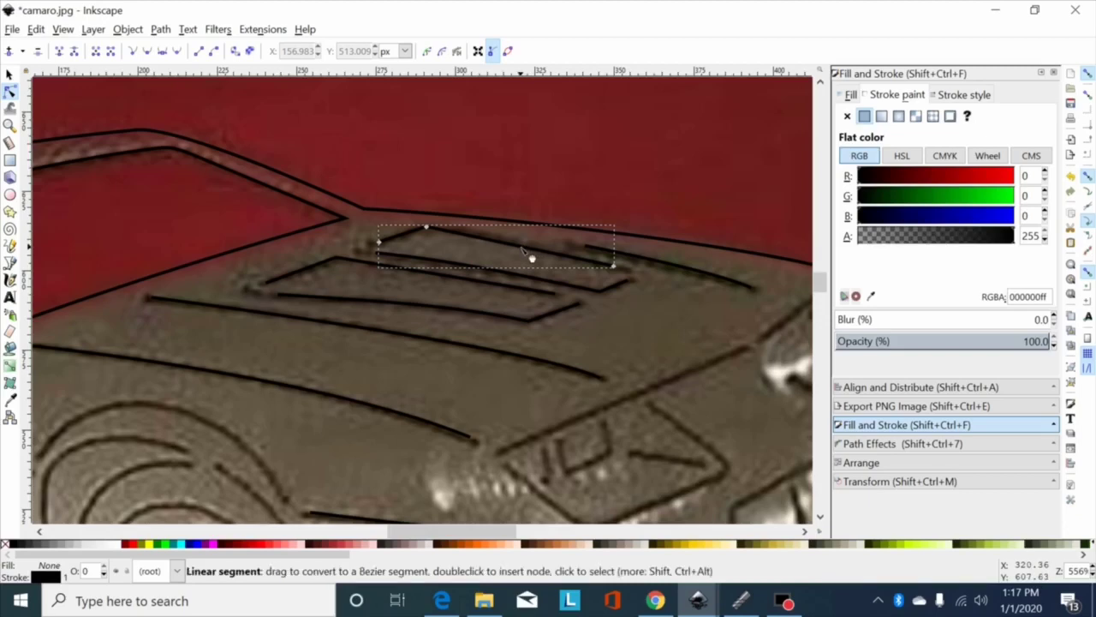
scroll(632, 301, "down", 1)
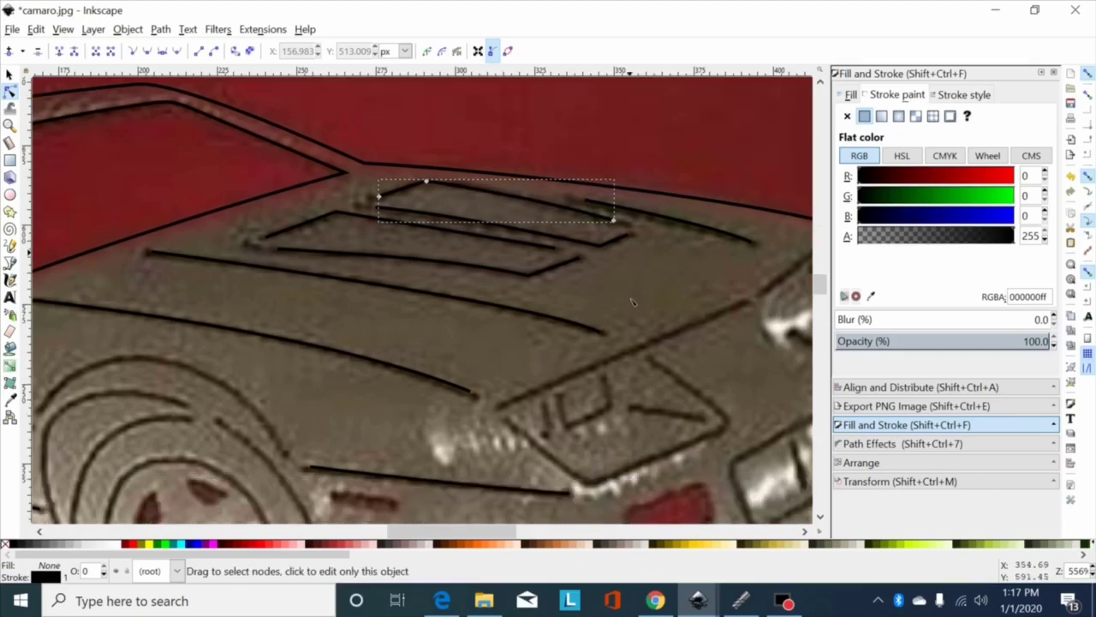
Shorten the far vent's lower path at its windshield end by inserting a node near its end node and deleting that end node.
left_click(384, 211)
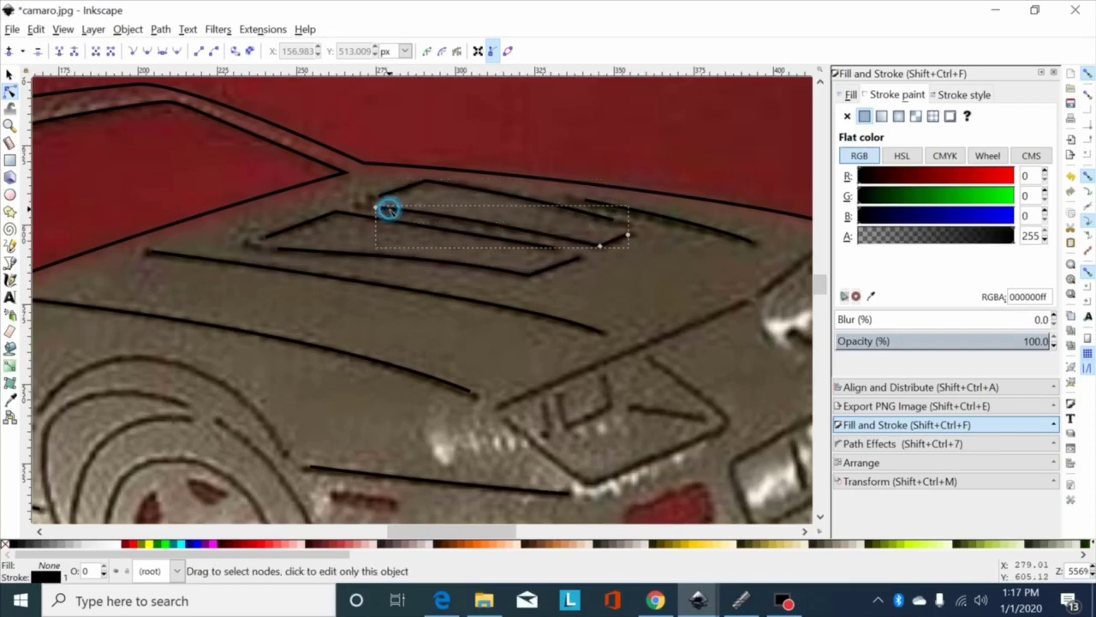
left_click(384, 208)
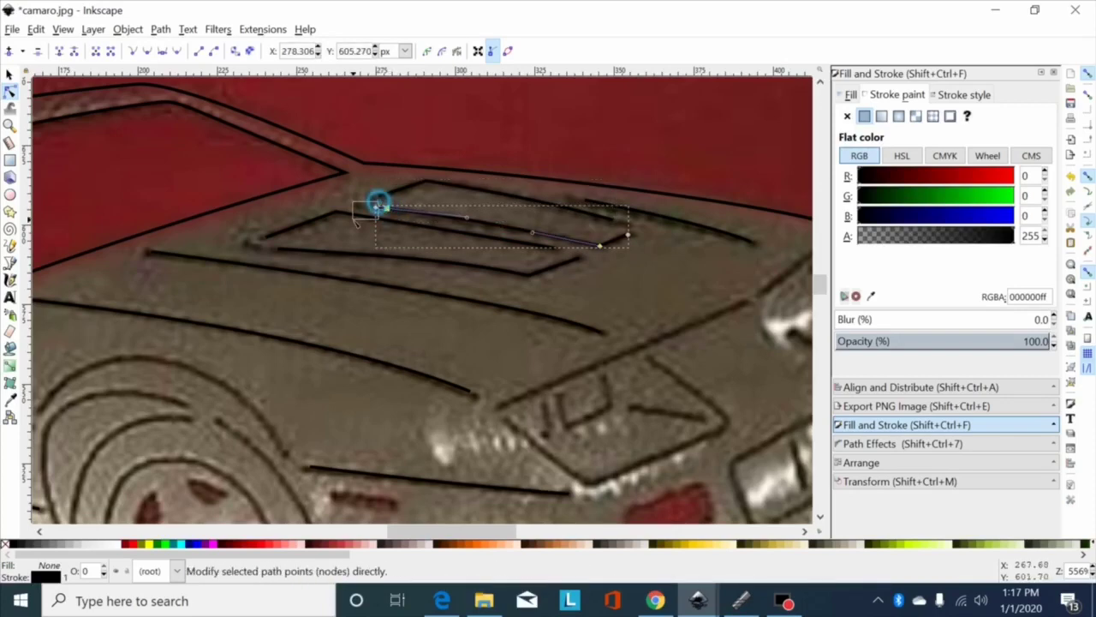
left_click(376, 207)
key("Delete")
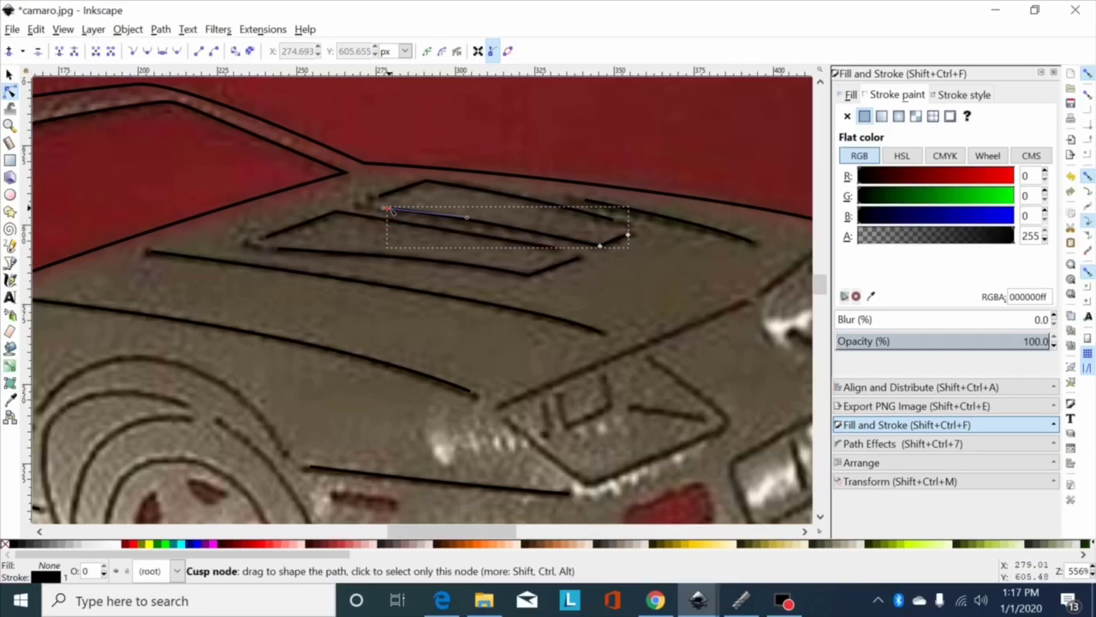
Draw a straight two-node Bezier path along the top edge of the far headlight.
scroll(597, 289, "down", 3)
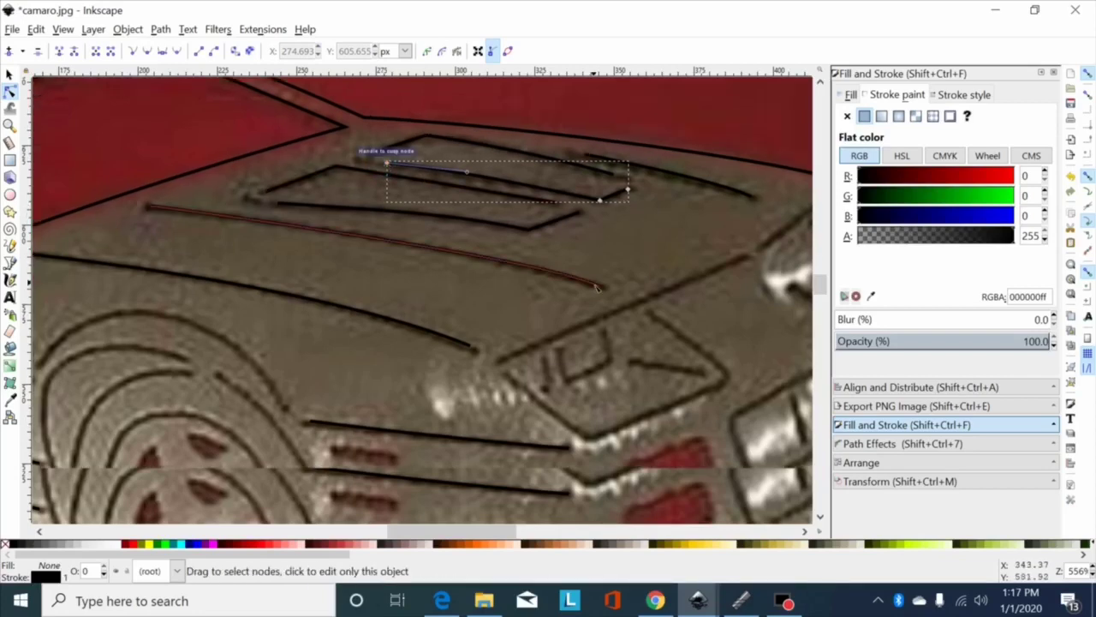
left_click_drag(443, 532, 471, 532)
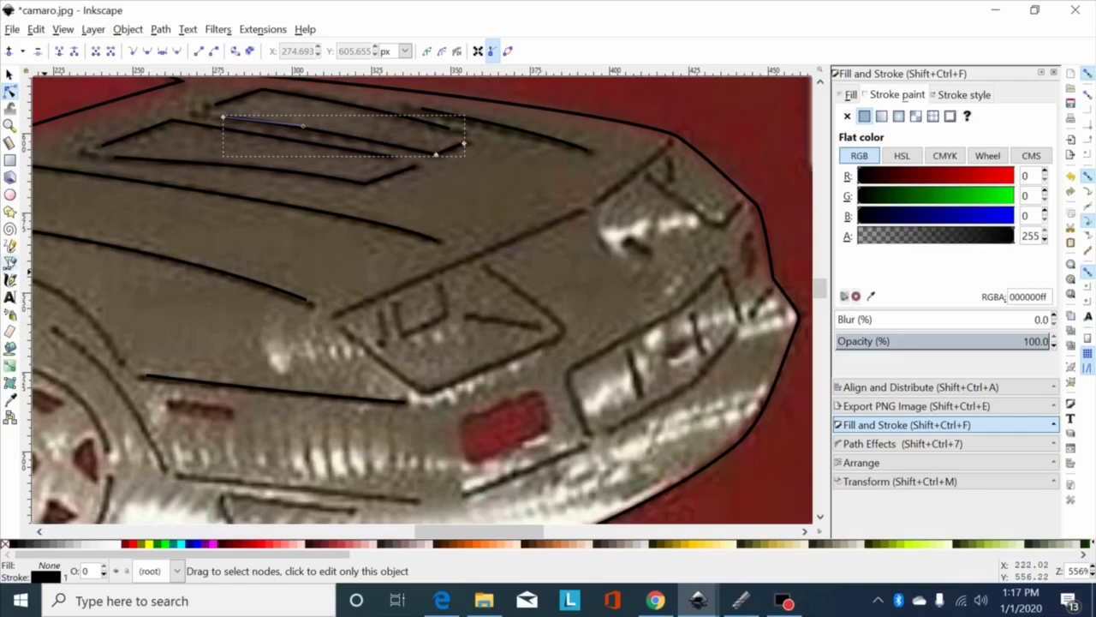
key("b")
left_click(664, 154)
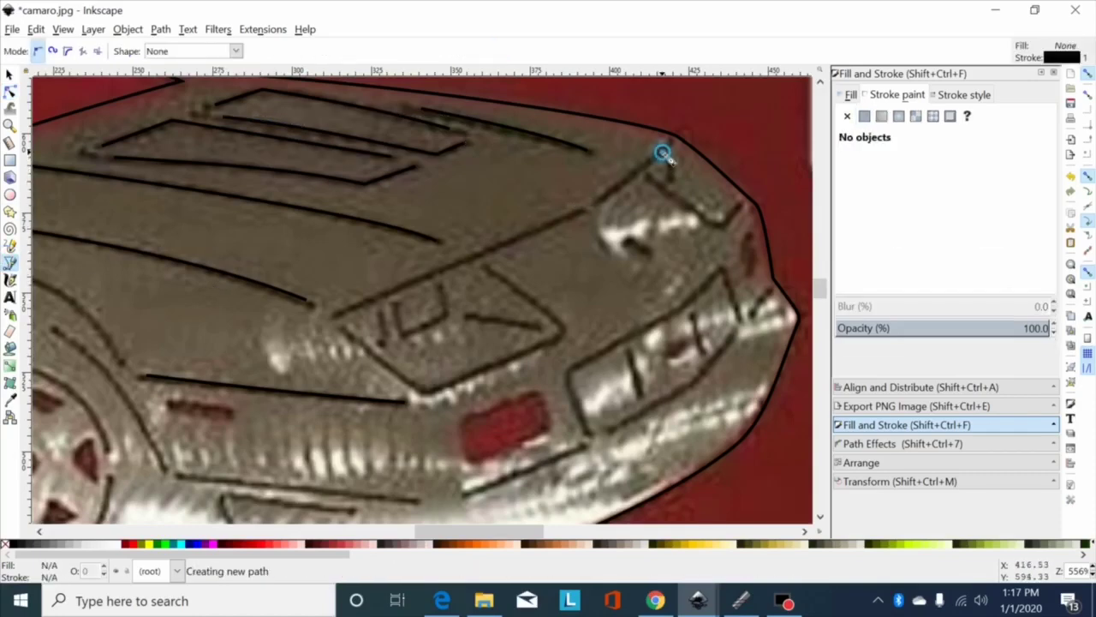
left_click(597, 203)
key("Return")
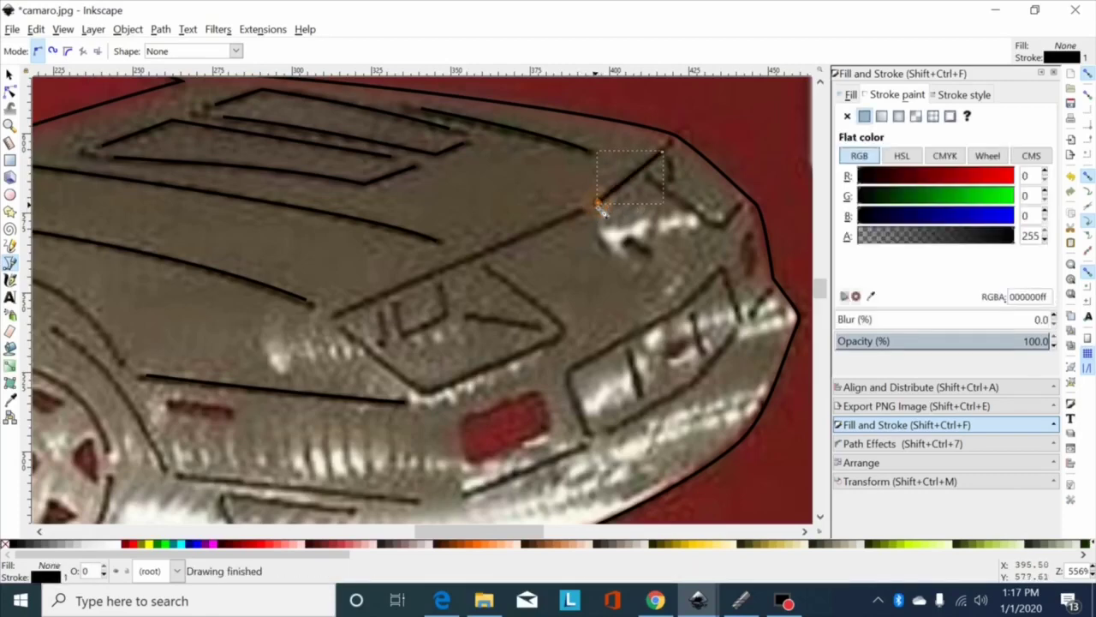
Draw a straight two-node Bezier path along the hood's front edge, from beside the far headlight to the near headlight's outer corner.
left_click(576, 213)
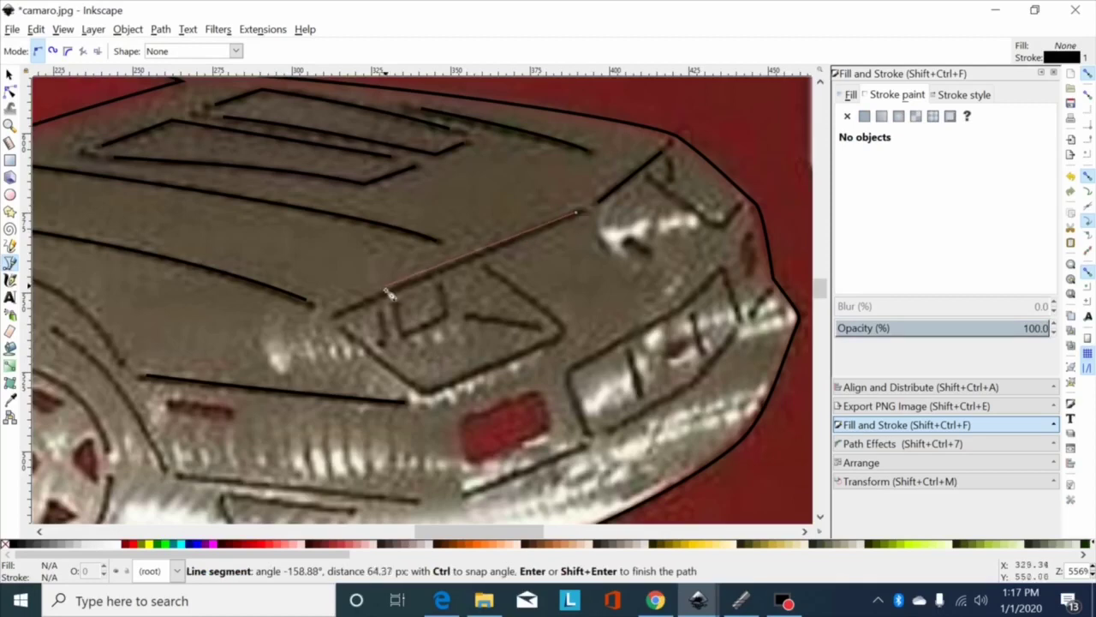
left_click(340, 312)
right_click(338, 310)
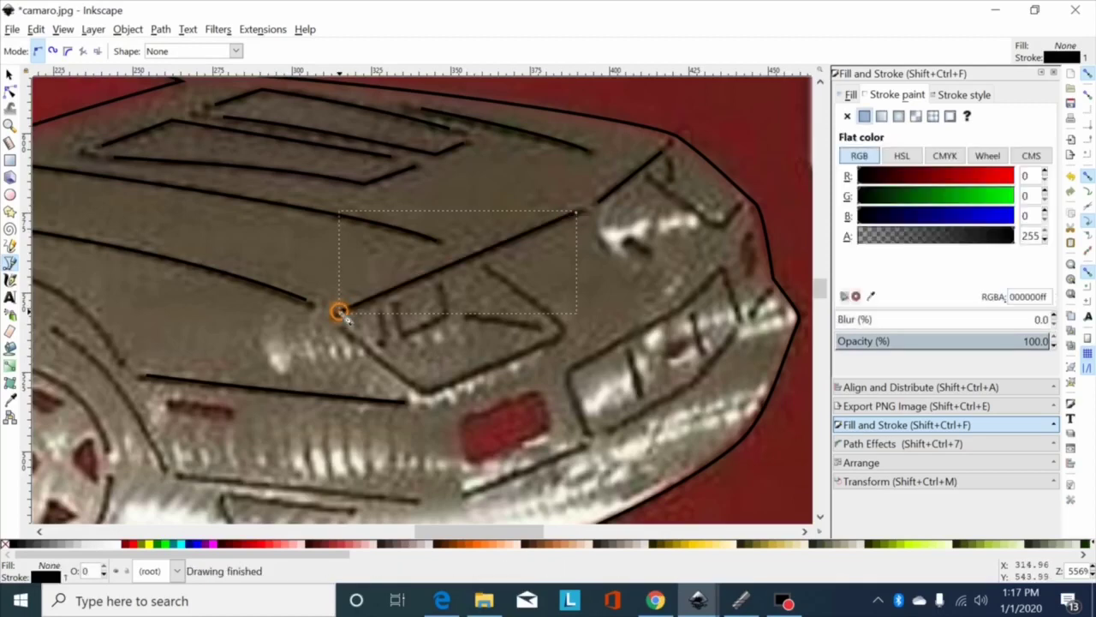
Draw an open six-node Bezier path around the outer, lower and inner edges of the near headlight.
left_click(347, 330)
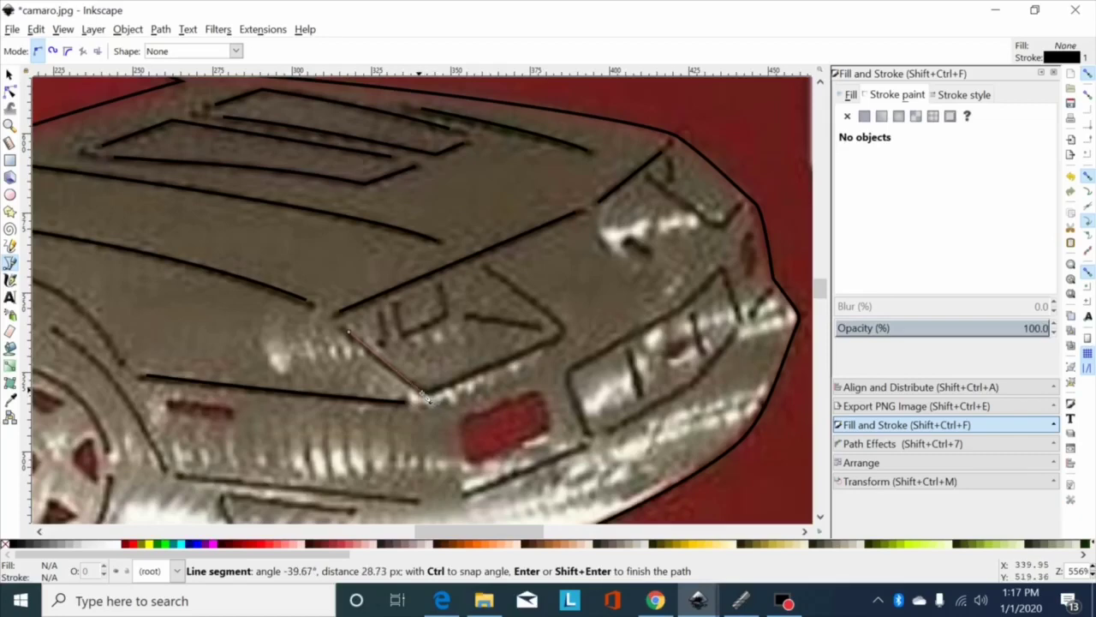
left_click(421, 394)
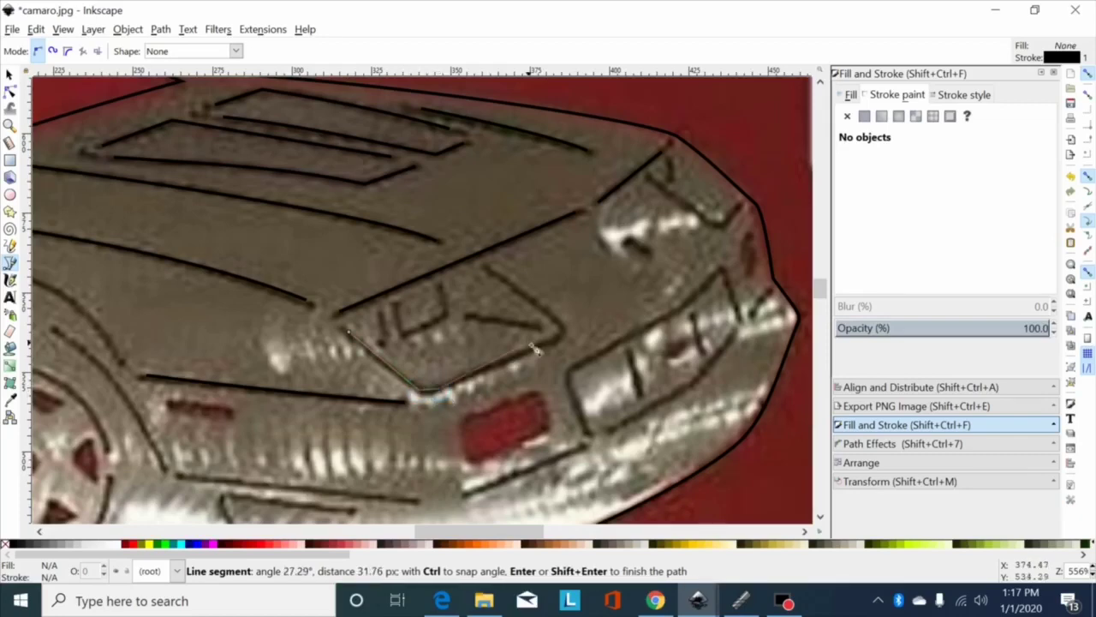
left_click(557, 331)
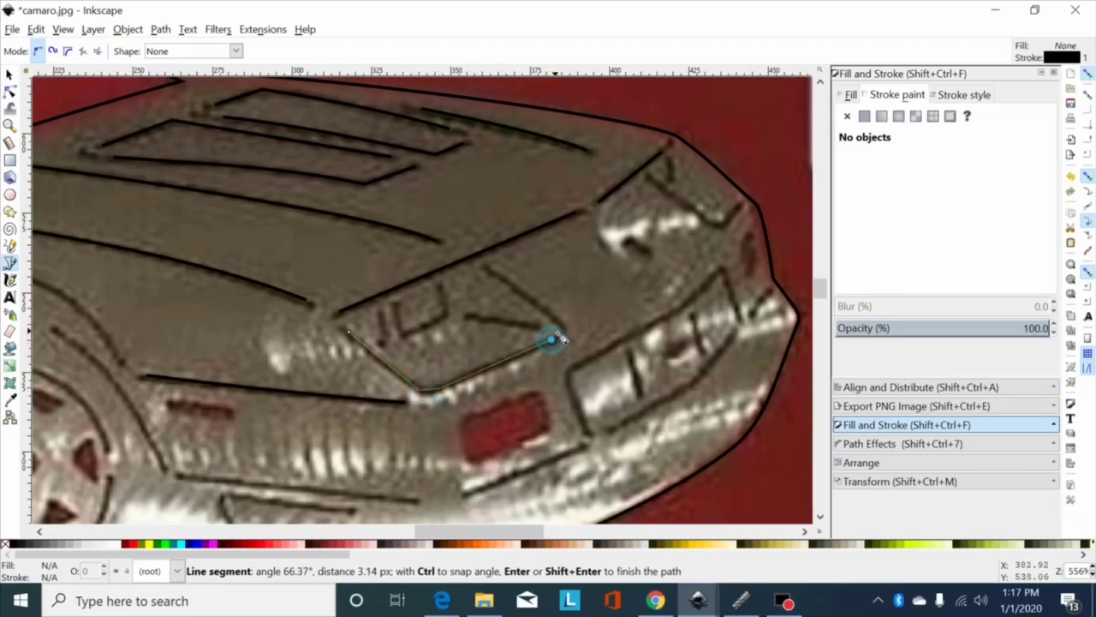
left_click(490, 268)
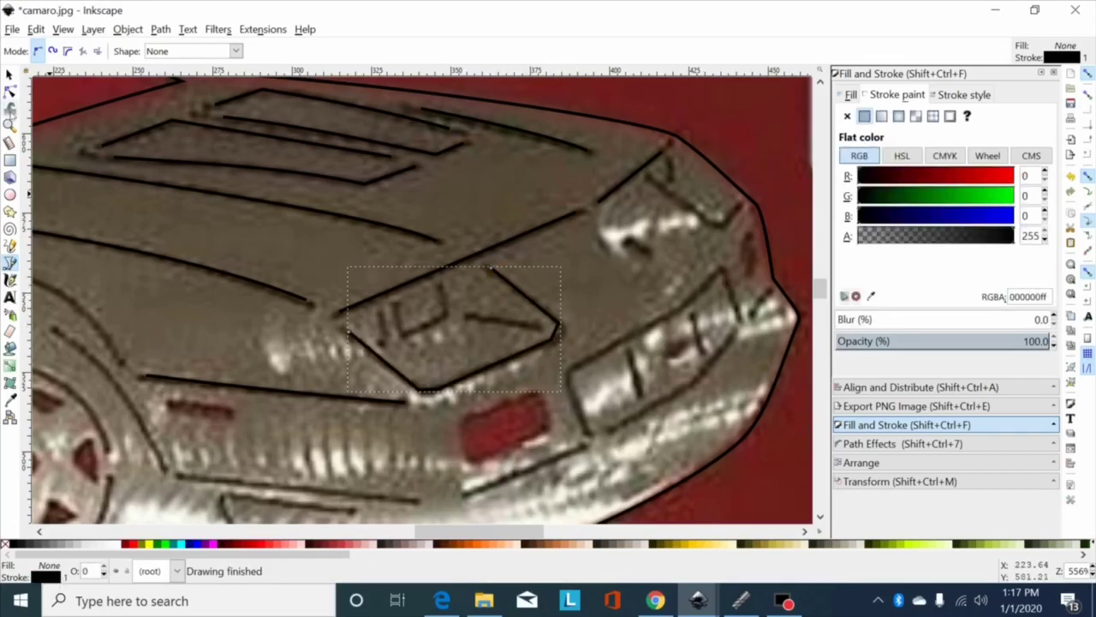
Round the two short corner segments of the near headlight path and bend its lower edge slightly outward.
left_click(10, 90)
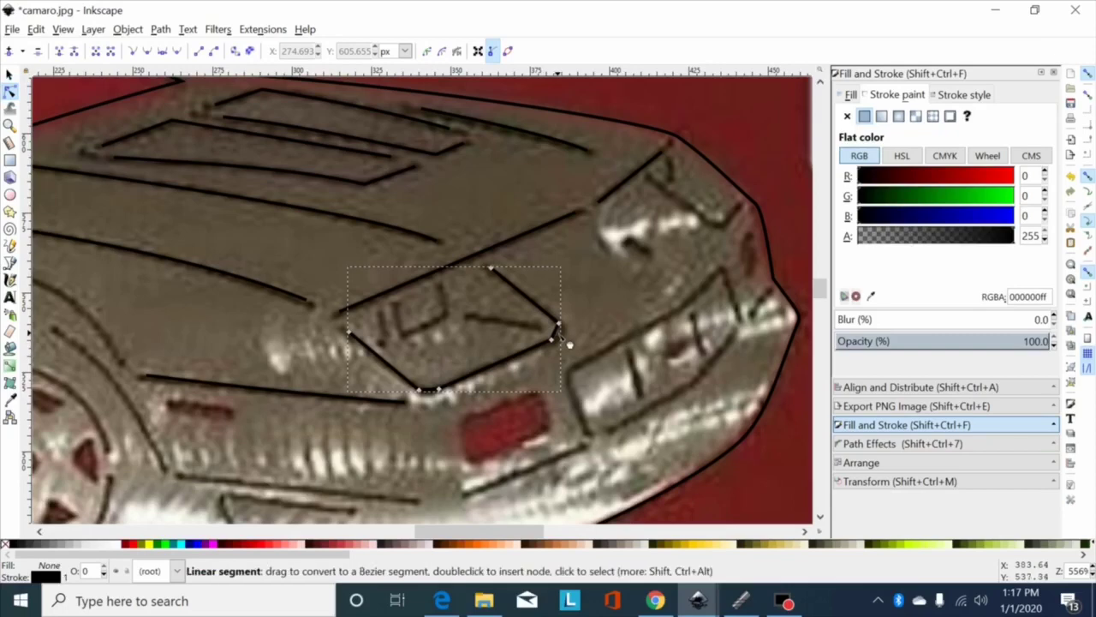
left_click_drag(592, 289, 500, 387)
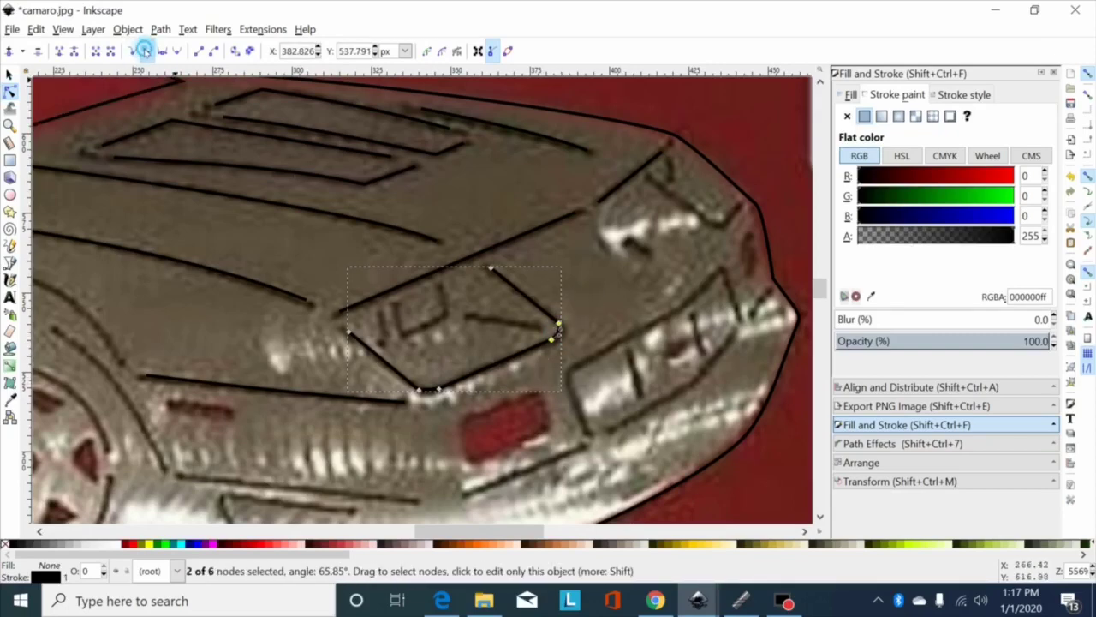
left_click(430, 388)
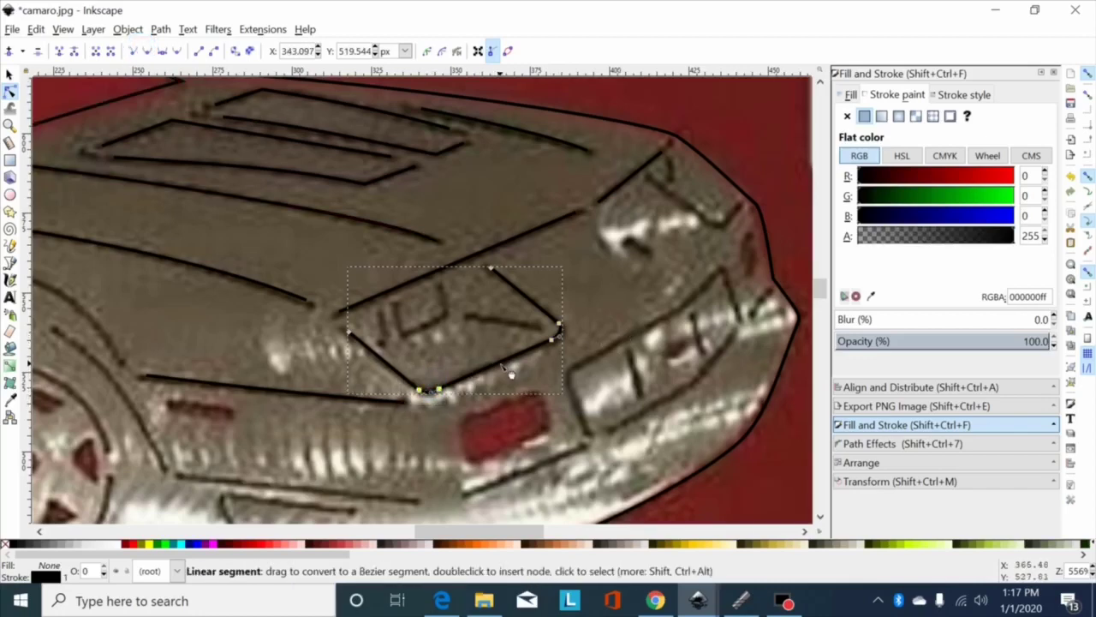
left_click_drag(503, 366, 501, 371)
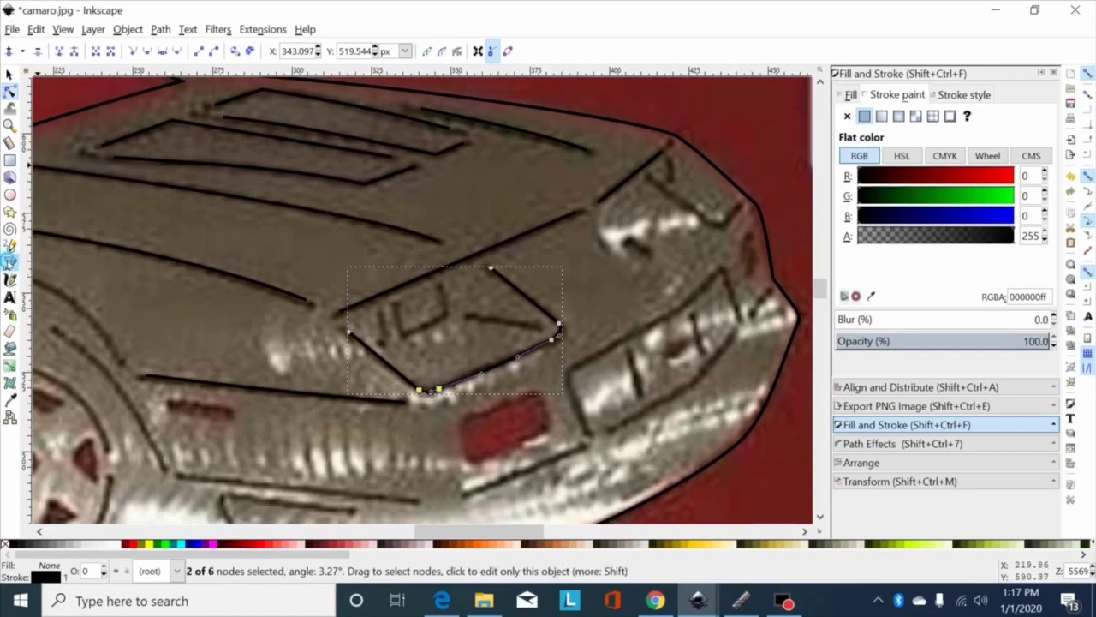
Draw a straight two-node Bezier path about 21 px long along the short crease inside the near headlight.
left_click(10, 261)
left_click(469, 318)
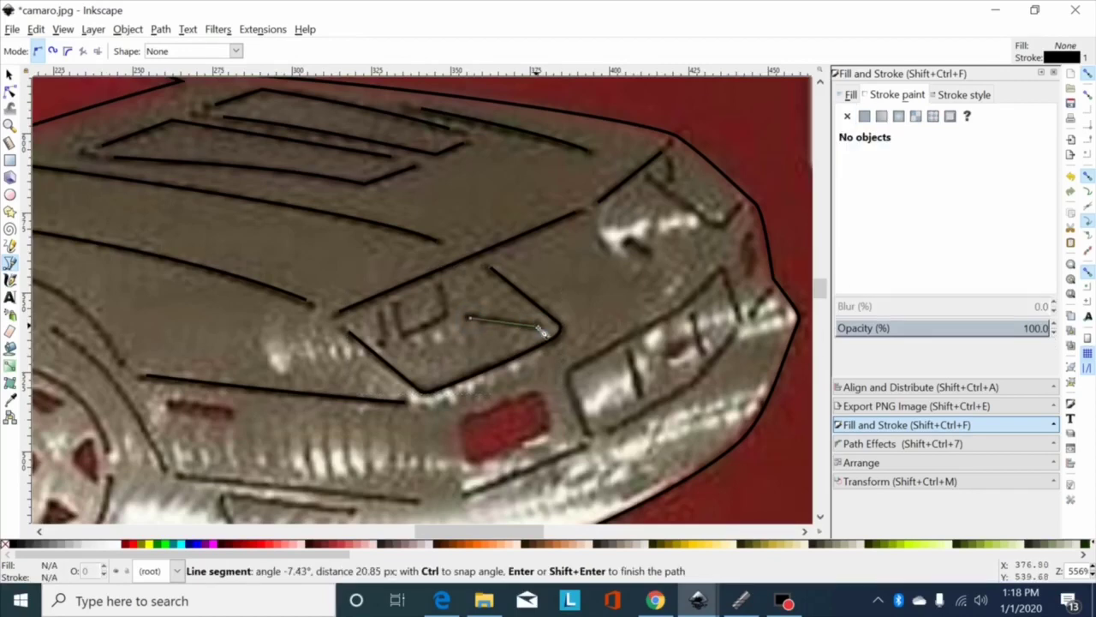
double_click(536, 326)
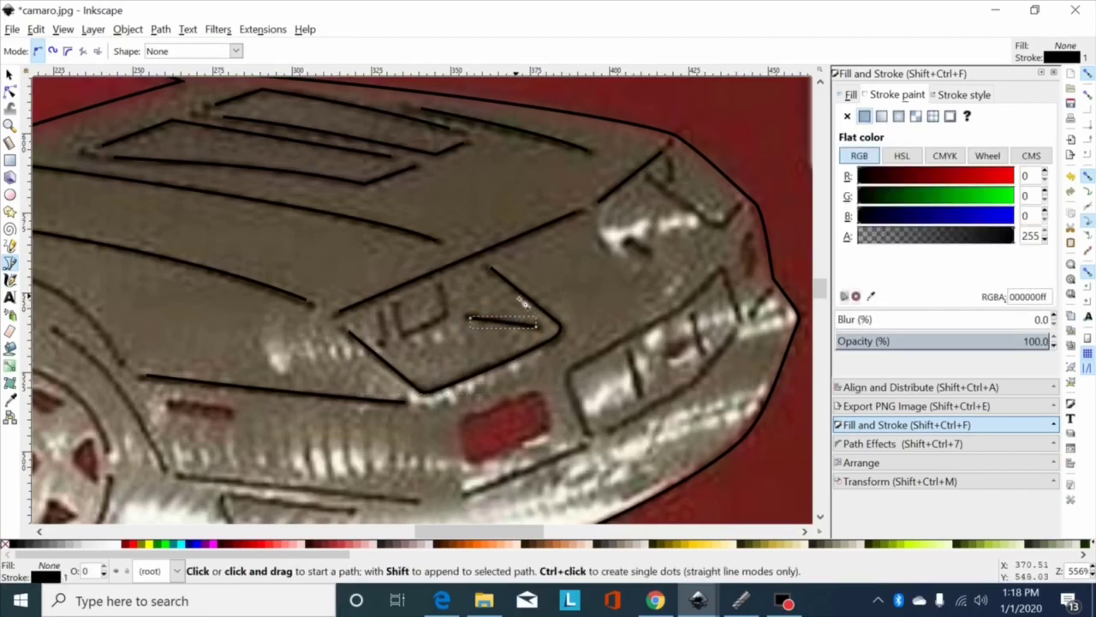
Draw an open four-node Bezier path around the small U-shaped detail inside the near headlight.
left_click(443, 289)
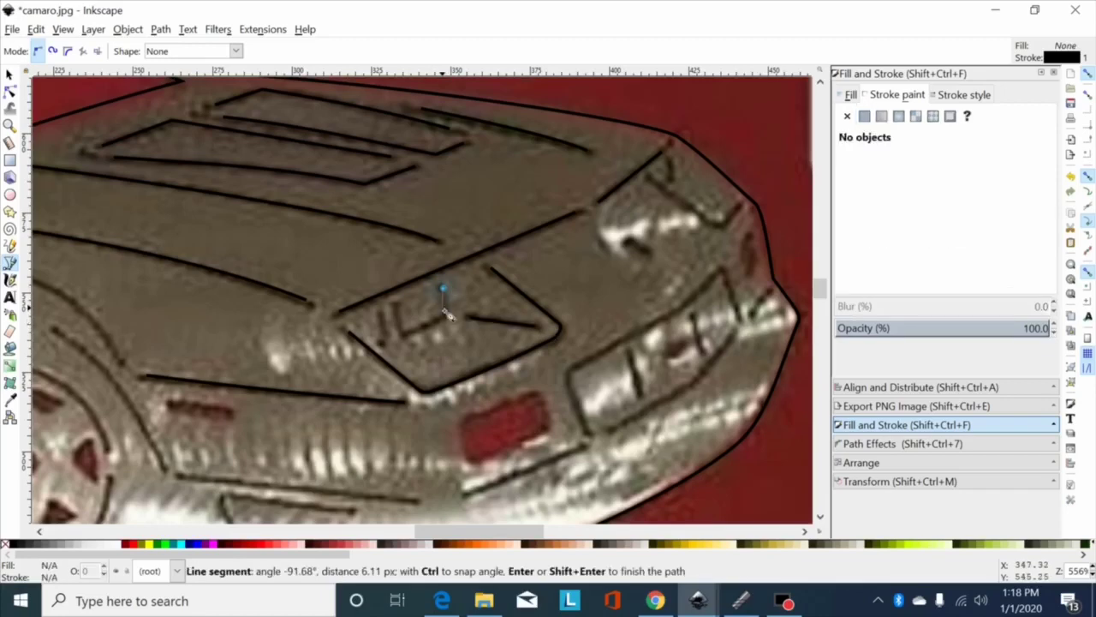
left_click(403, 335)
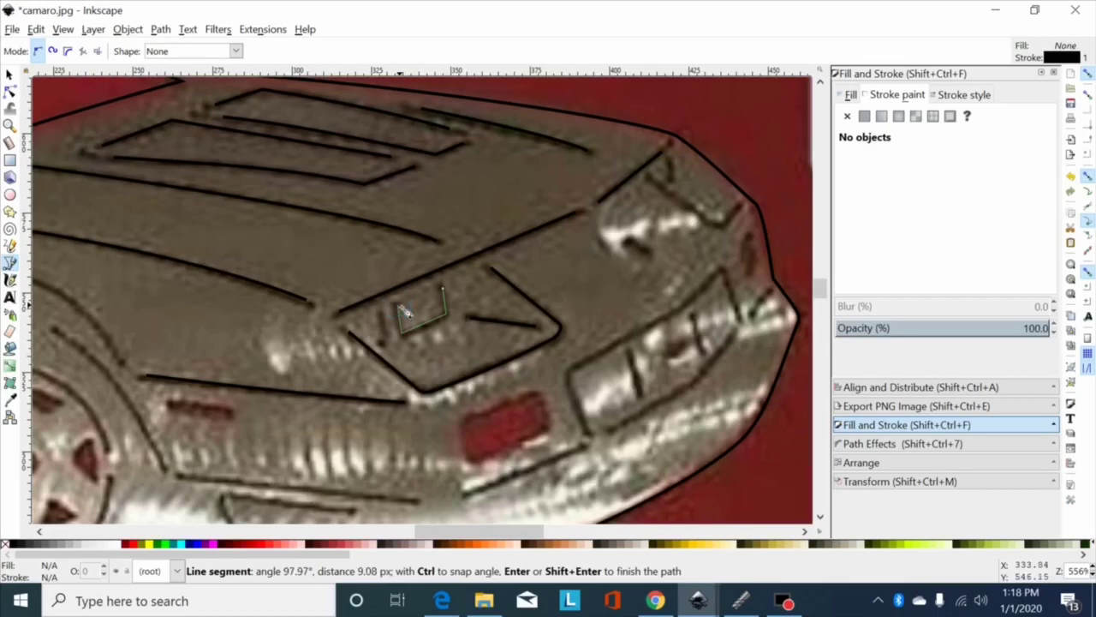
double_click(399, 306)
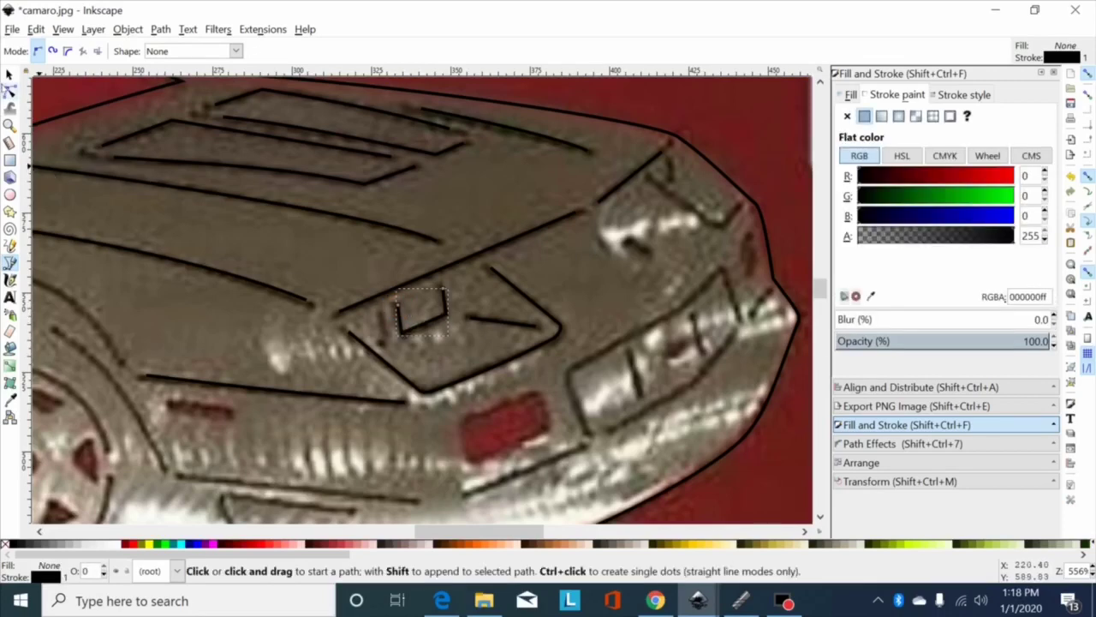
left_click(10, 89)
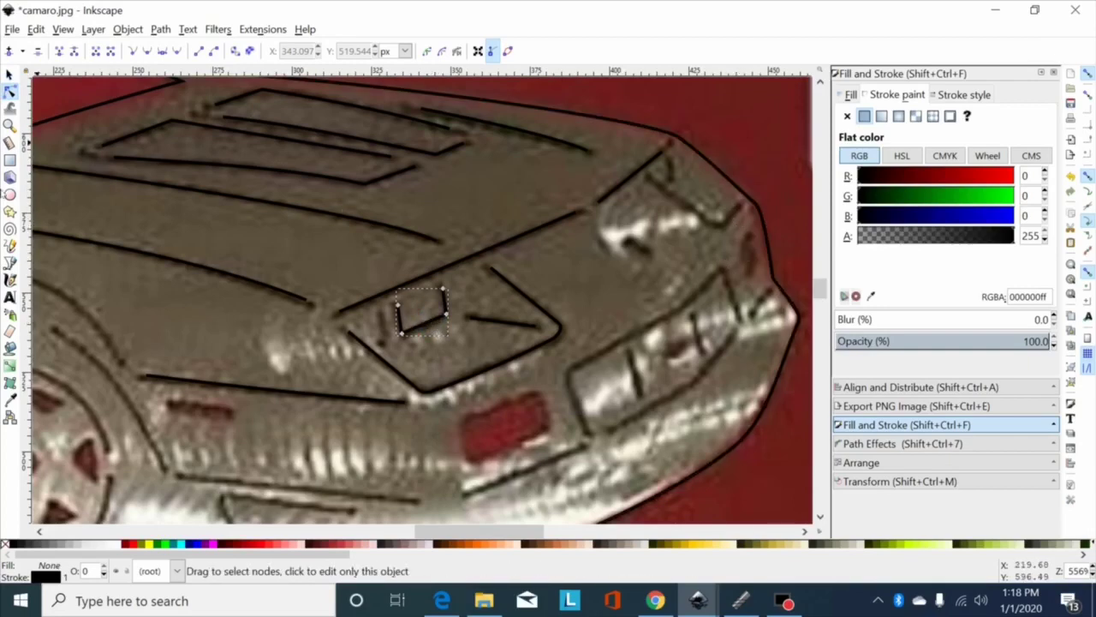
Draw an open four-node Bezier path along the lower edge of the far headlight, ending near the car's outline.
left_click(9, 262)
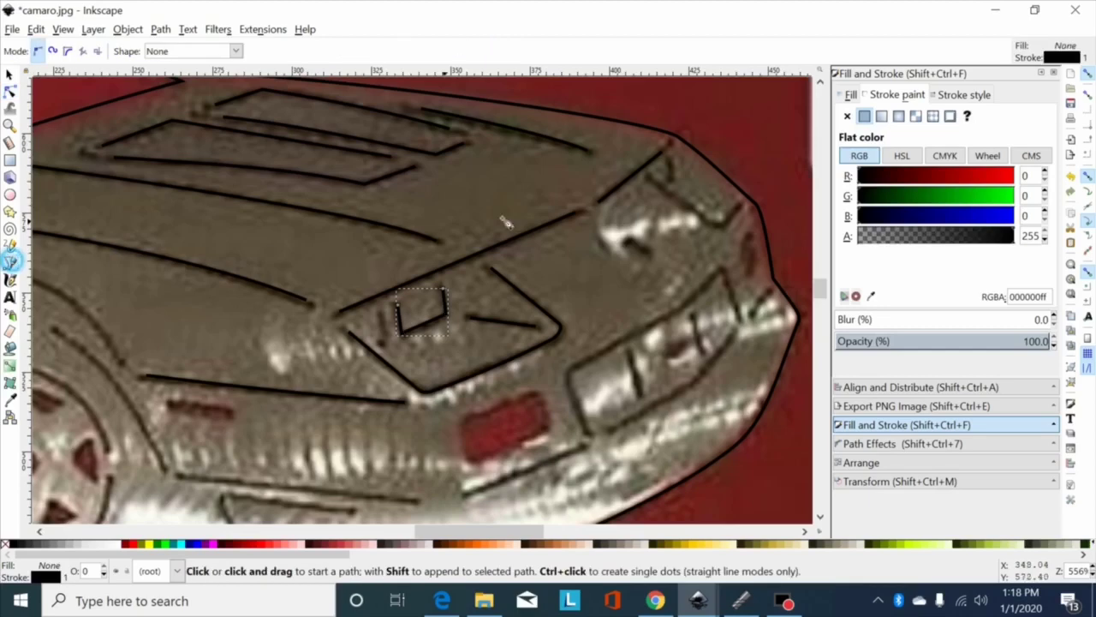
left_click(655, 180)
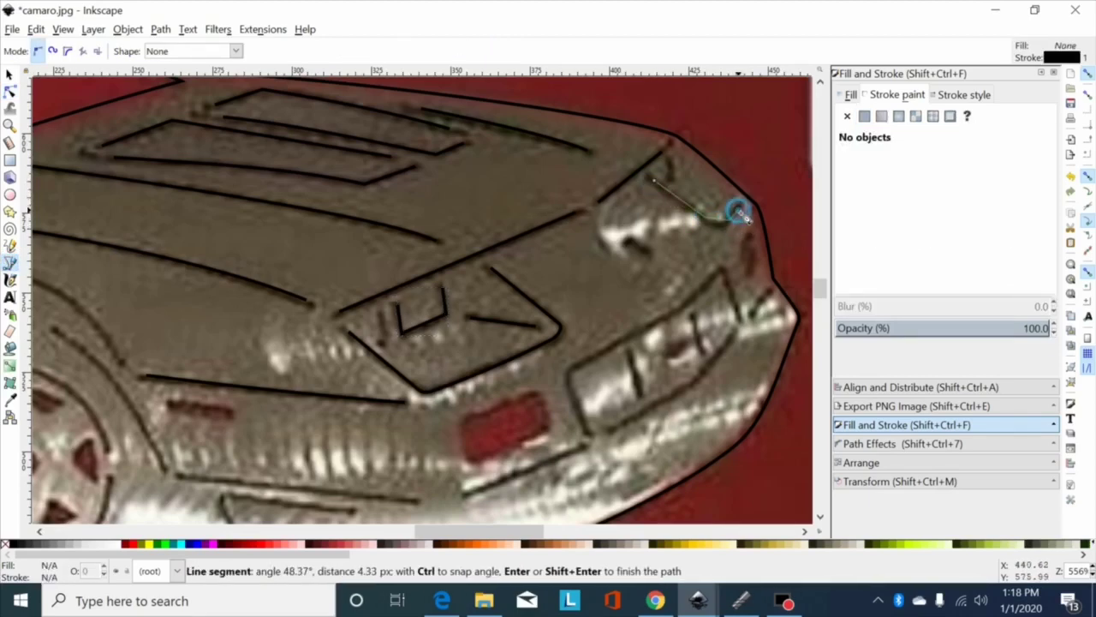
double_click(738, 213)
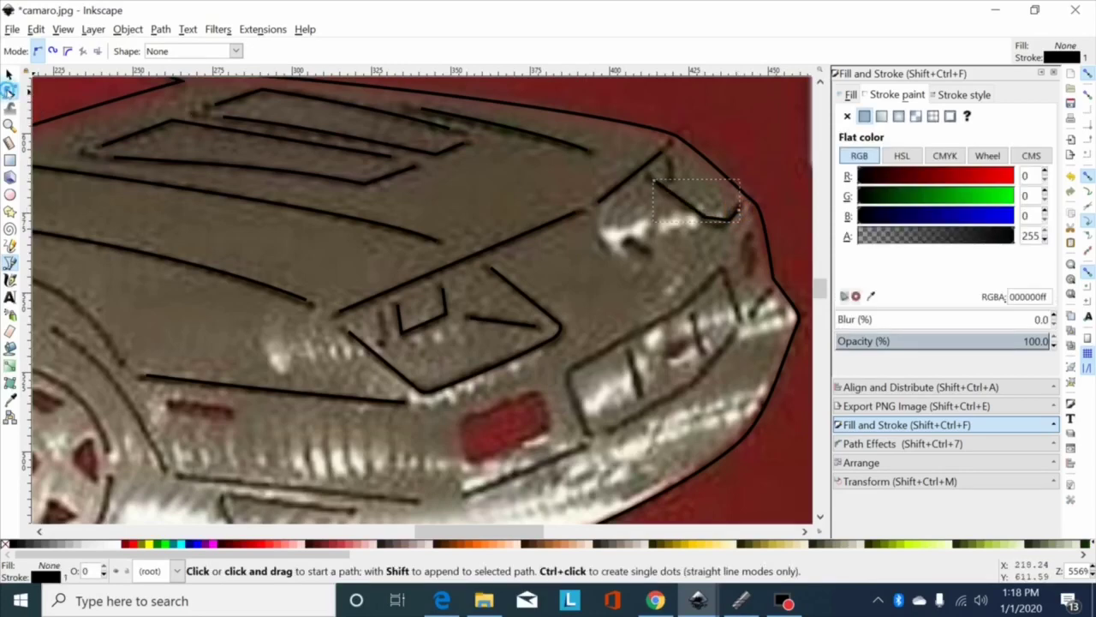
Bend the short bottom segment of the far headlight path outward and make its two end nodes smooth.
left_click(10, 91)
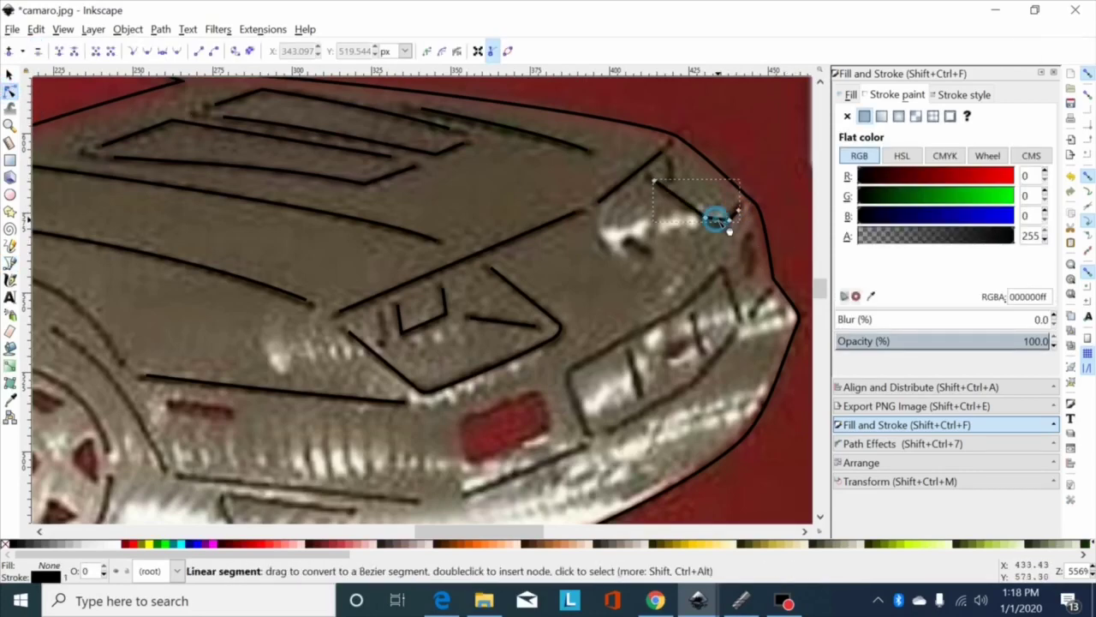
left_click_drag(682, 221, 742, 240)
left_click(147, 50)
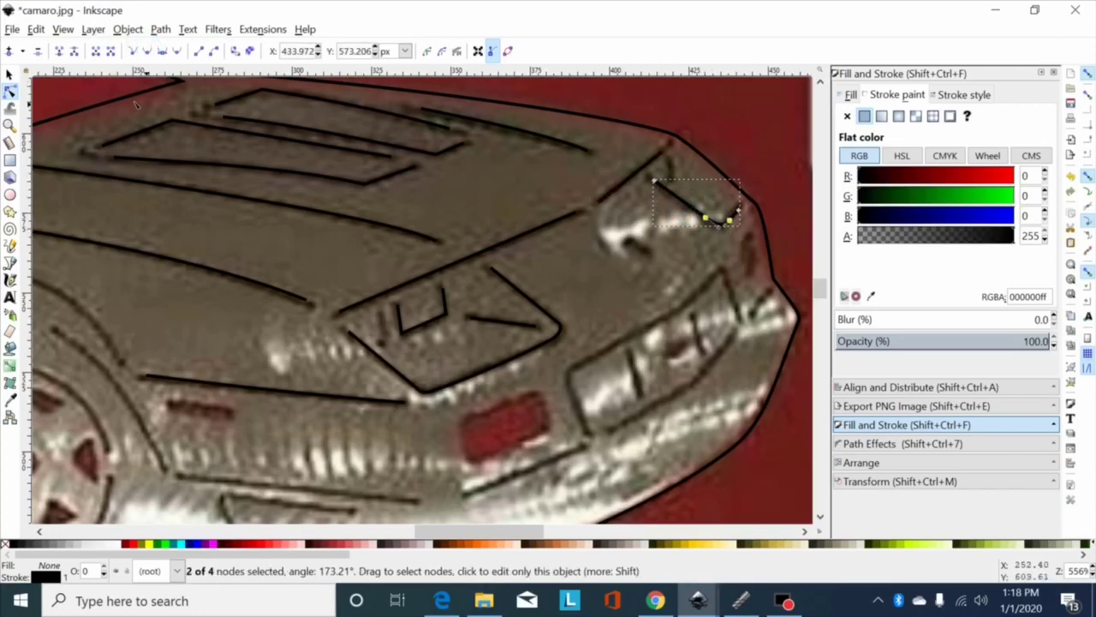
Draw a short, nearly vertical two-node Bezier path inside the far headlight, just below its upper corner.
left_click(10, 262)
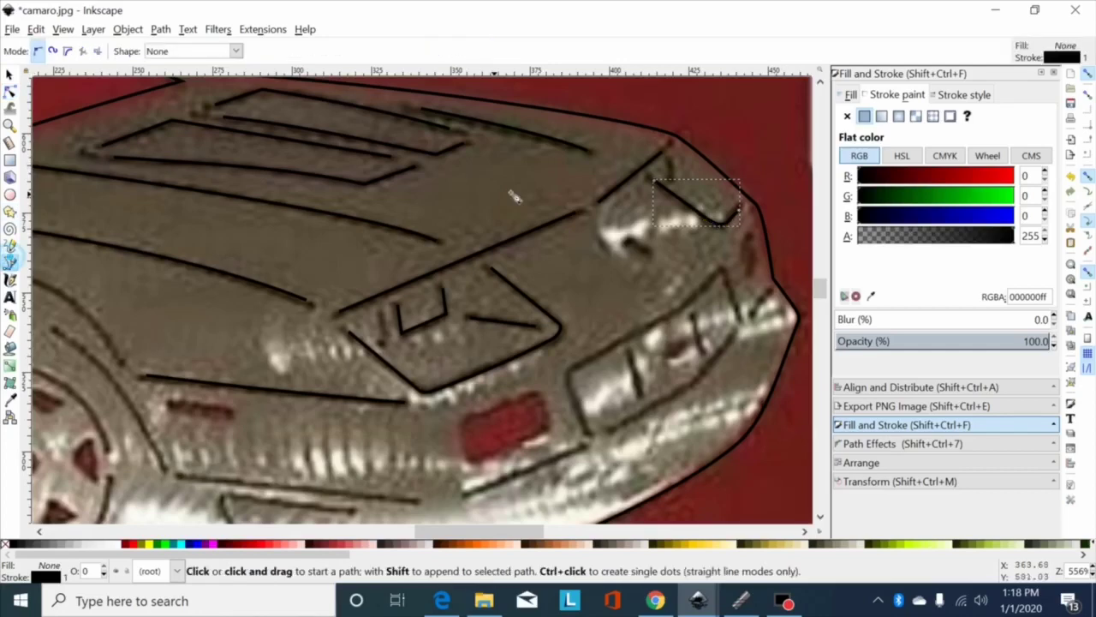
left_click(671, 162)
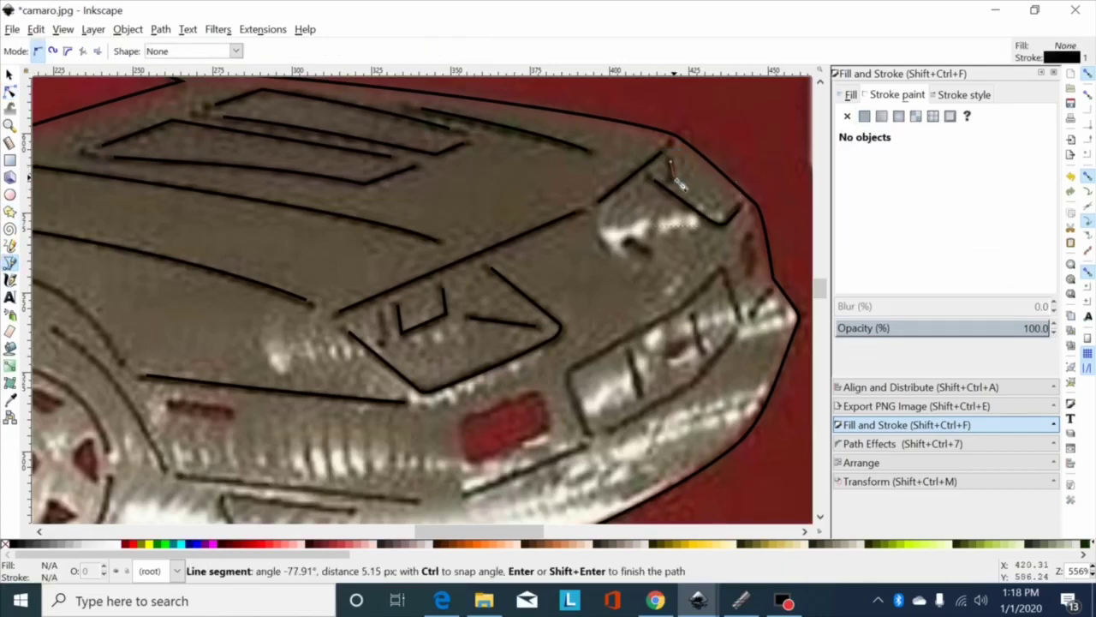
double_click(671, 182)
Draw an open six-node Bezier path around the near, upper and far edges of the front grille opening.
scroll(702, 376, "down", 1)
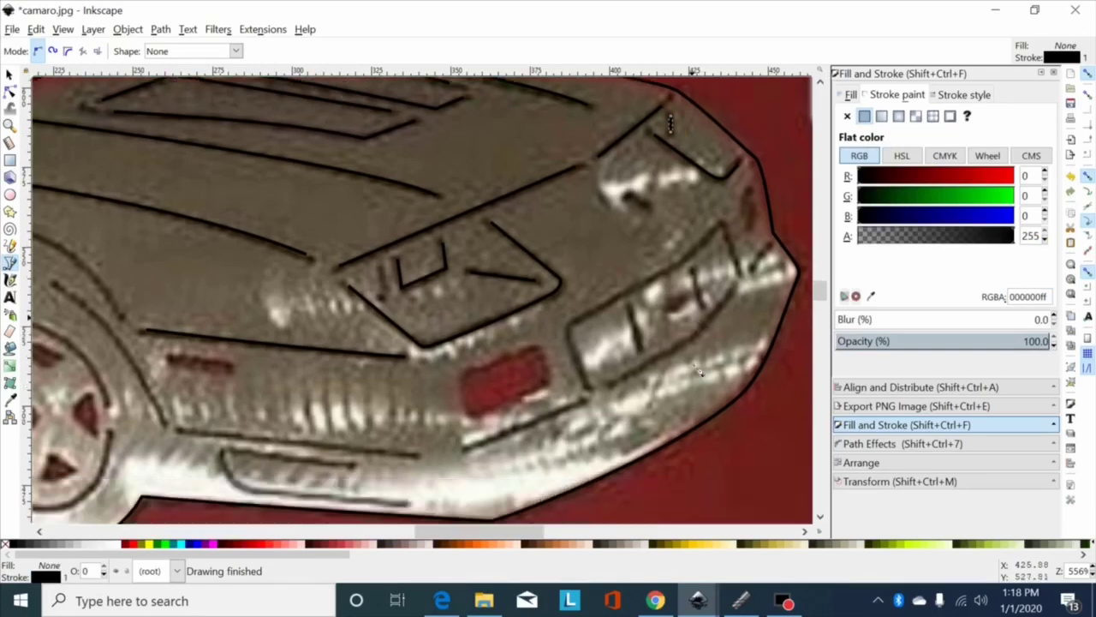
left_click(587, 384)
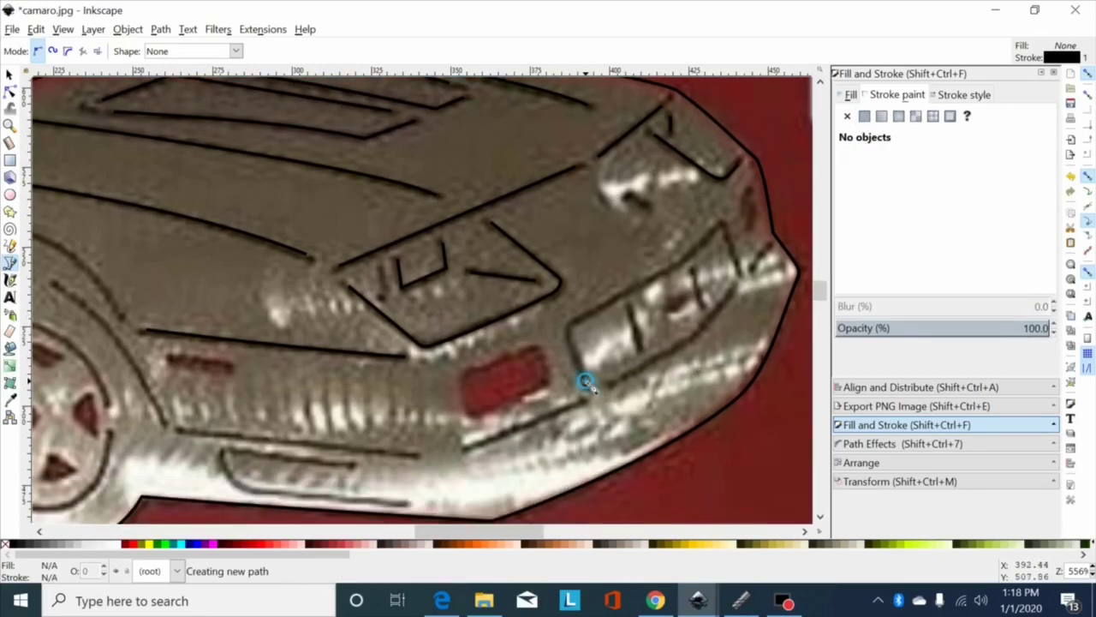
left_click(574, 339)
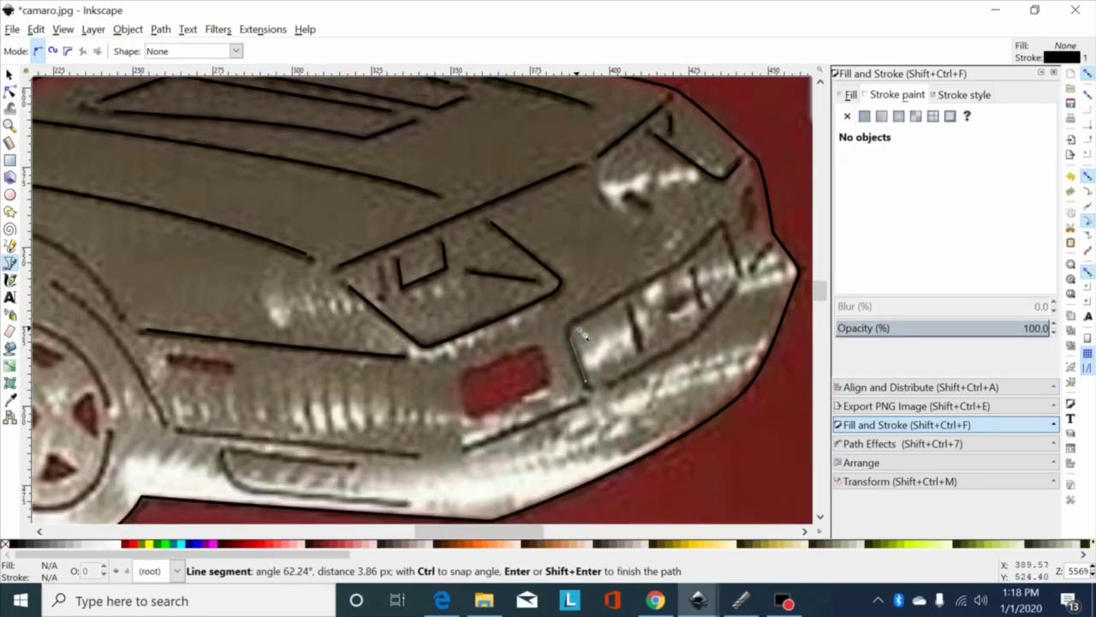
left_click(721, 231)
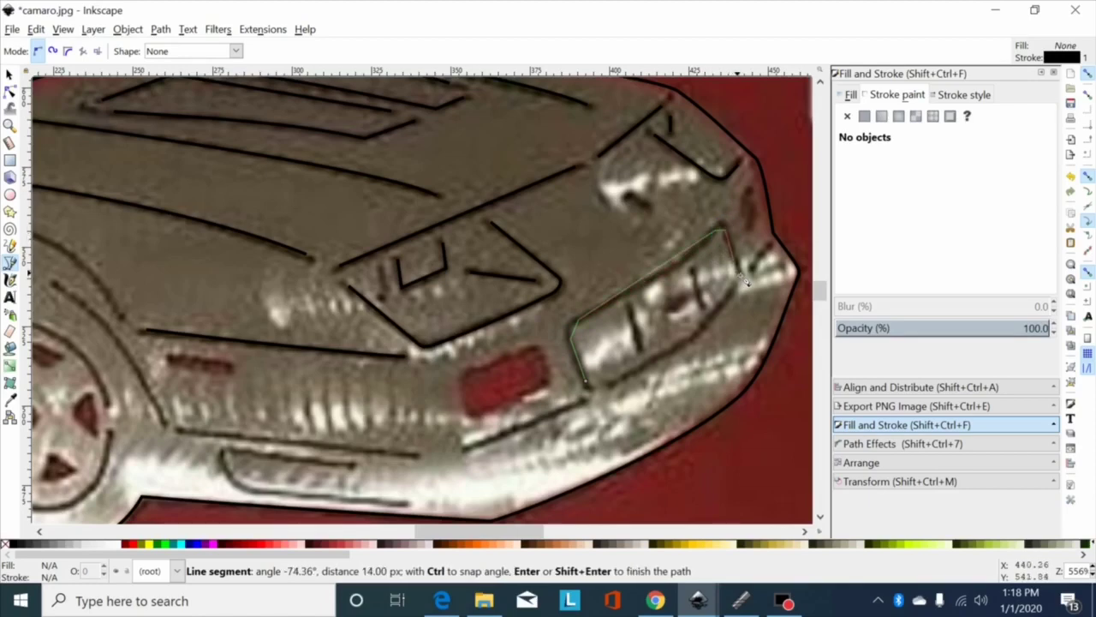
double_click(739, 272)
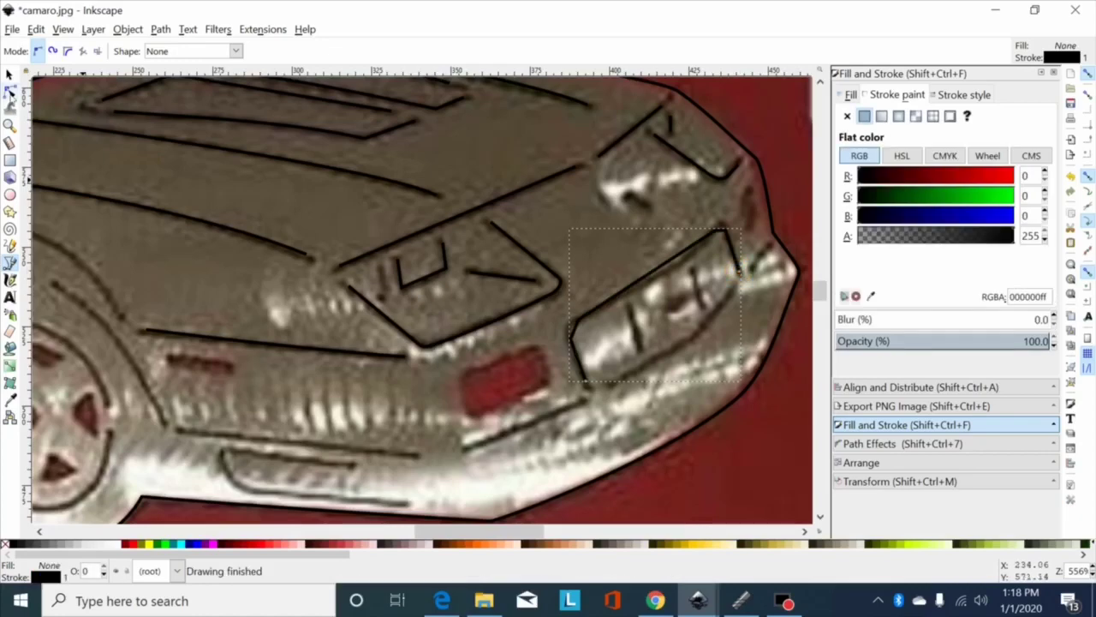
Round the two short corner segments of the front grille path and bend its long upper edge slightly inward.
left_click(9, 92)
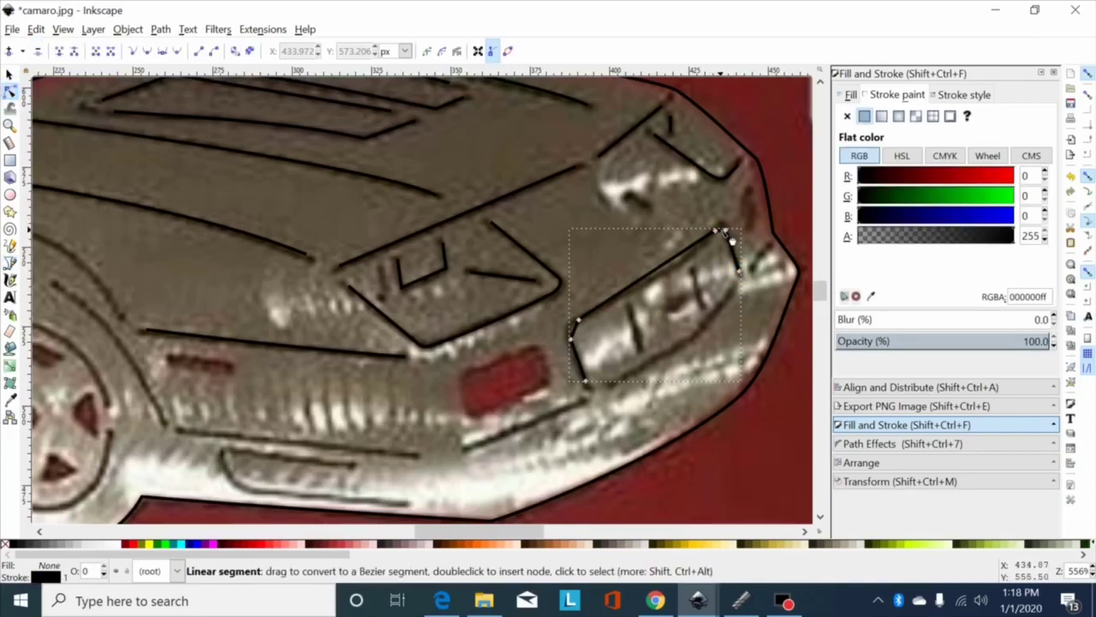
left_click_drag(721, 231, 722, 226)
left_click_drag(582, 315, 741, 205)
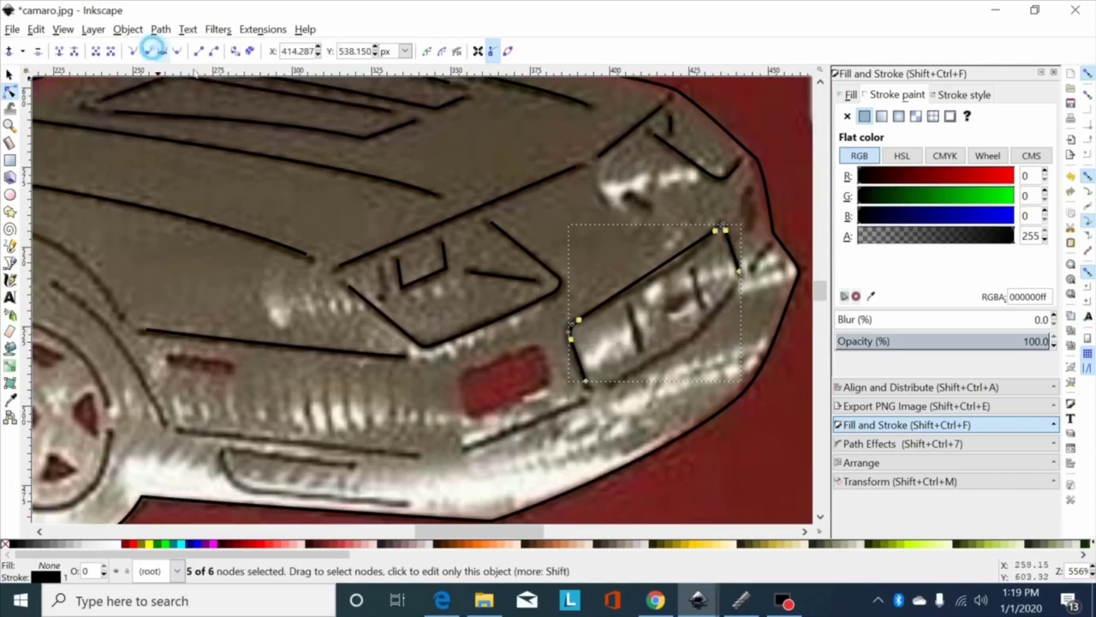
left_click_drag(656, 275, 673, 289)
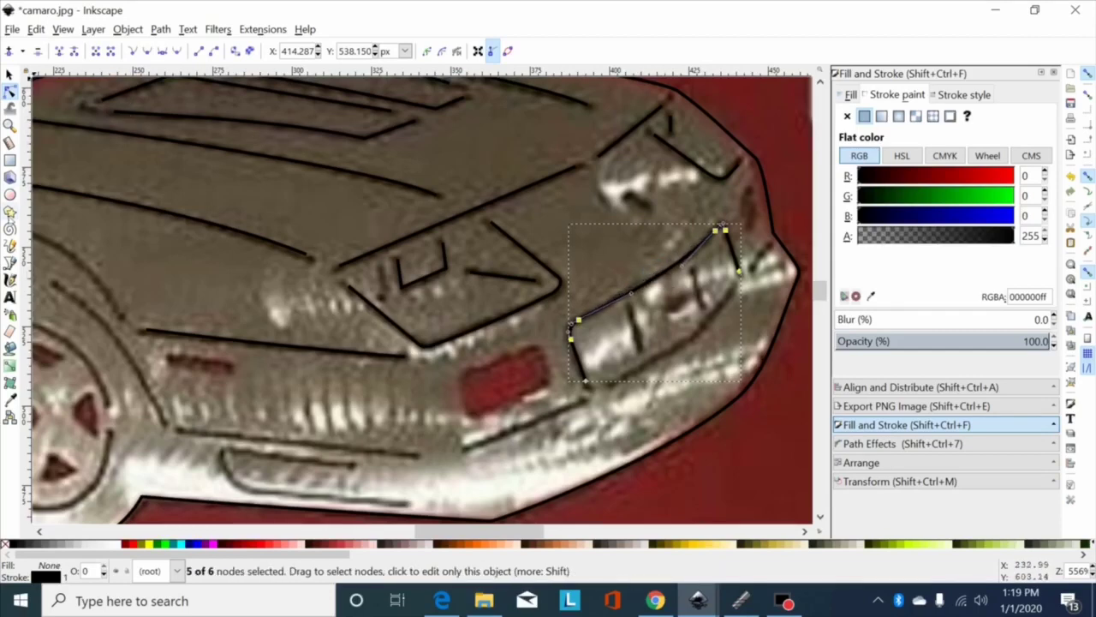
Draw two short divider lines across the front bumper's long grille opening with the Bezier pen, following the photo.
left_click(10, 262)
left_click(629, 313)
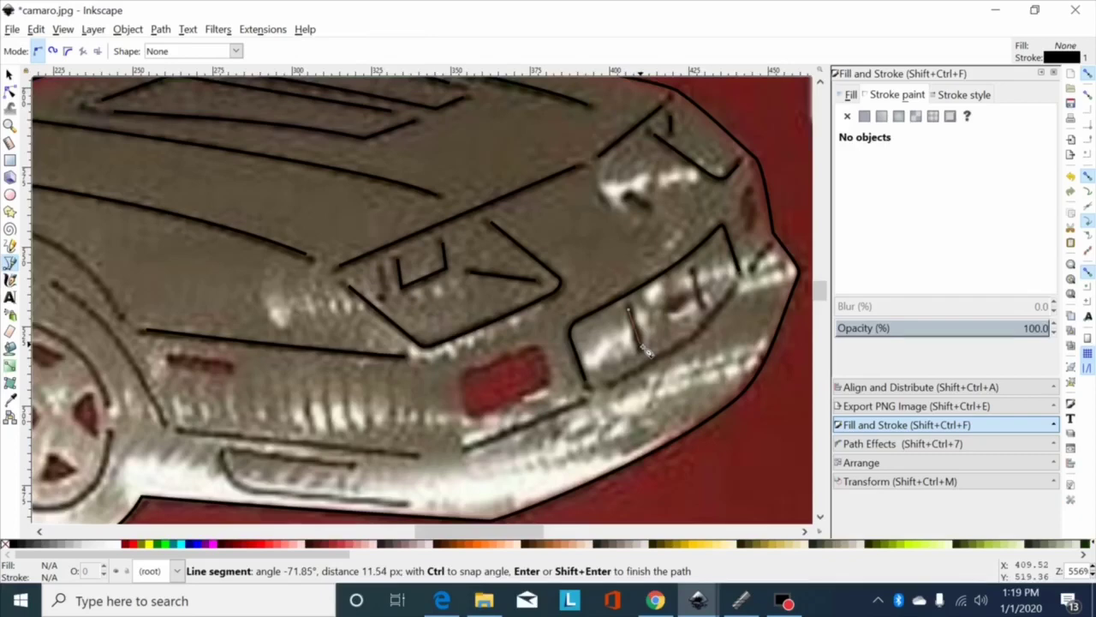
left_click_drag(647, 351, 641, 352)
key("Return")
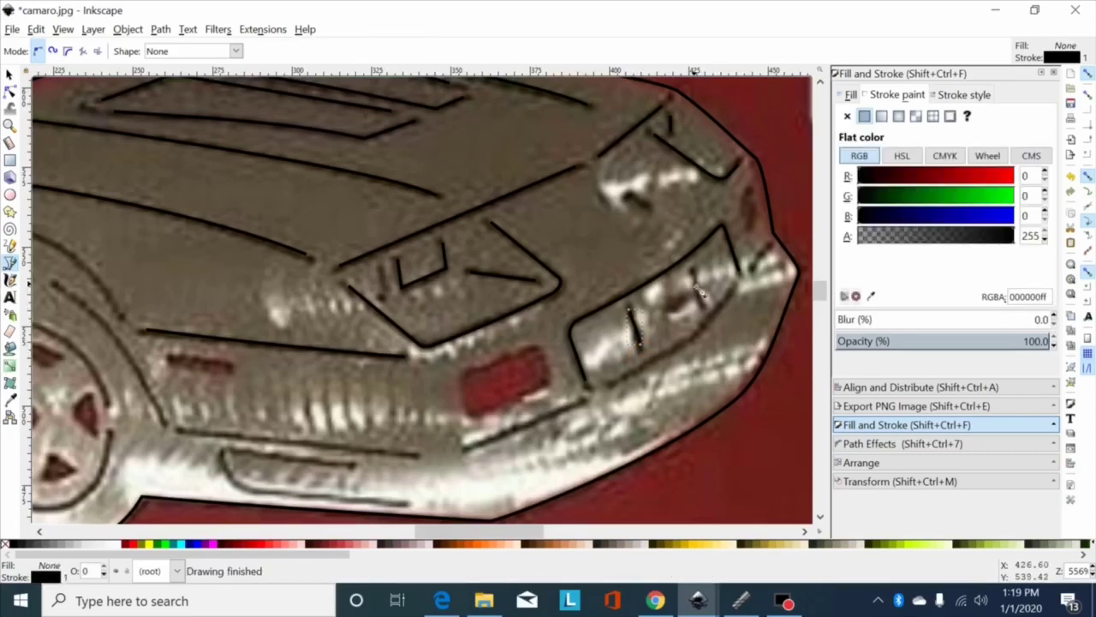
left_click(694, 272)
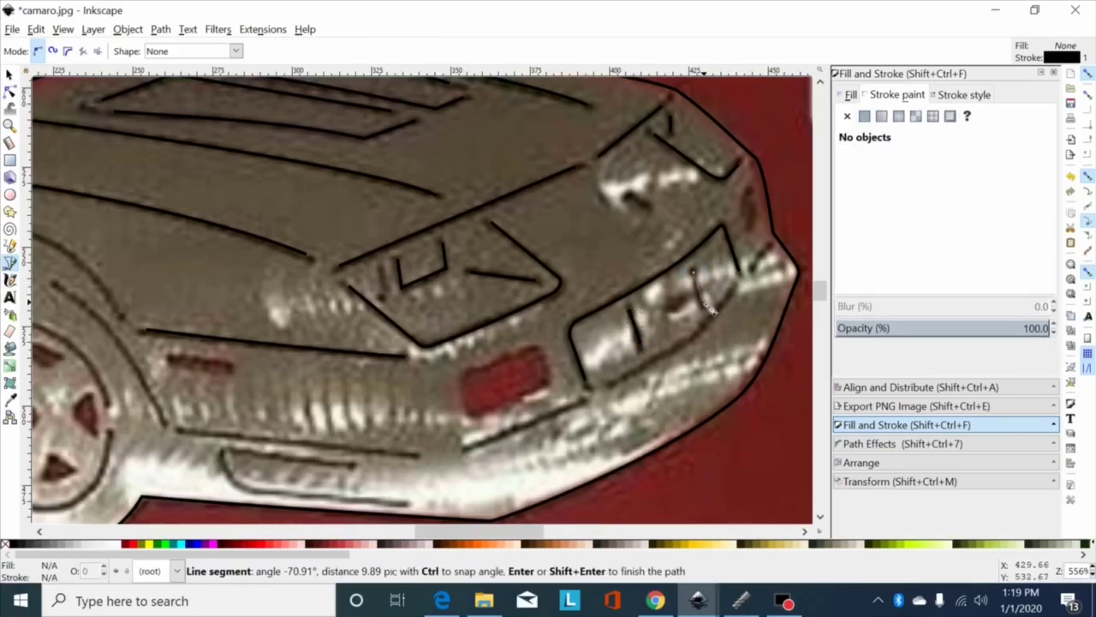
left_click_drag(704, 310, 709, 315)
key("Return")
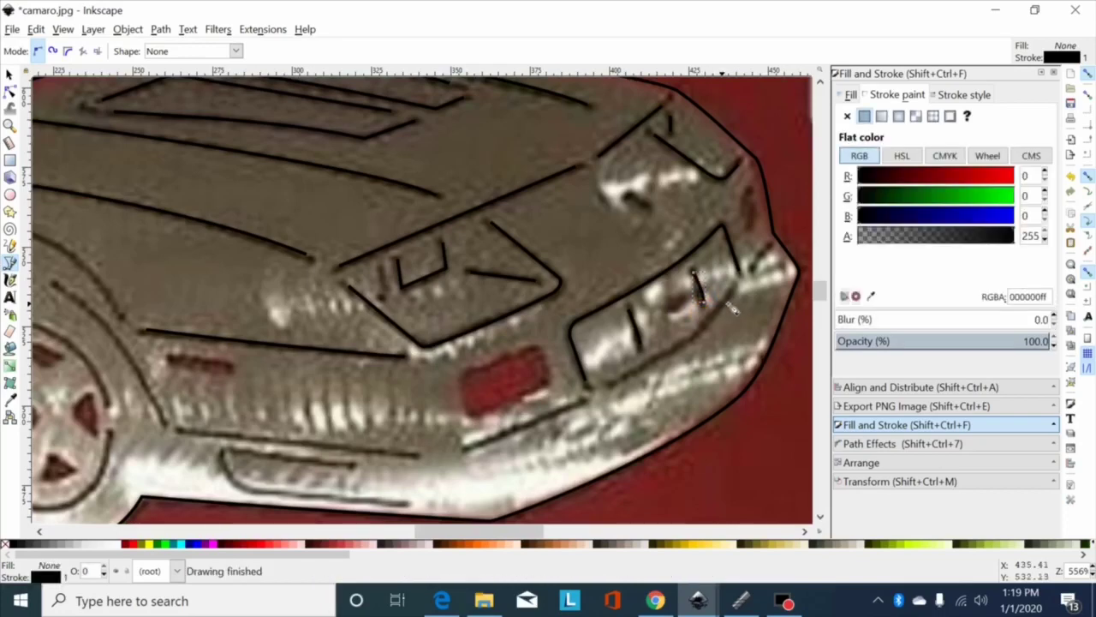
Trace the lower edge of the long grille opening and the short slanted line beside its outer end.
left_click(735, 289)
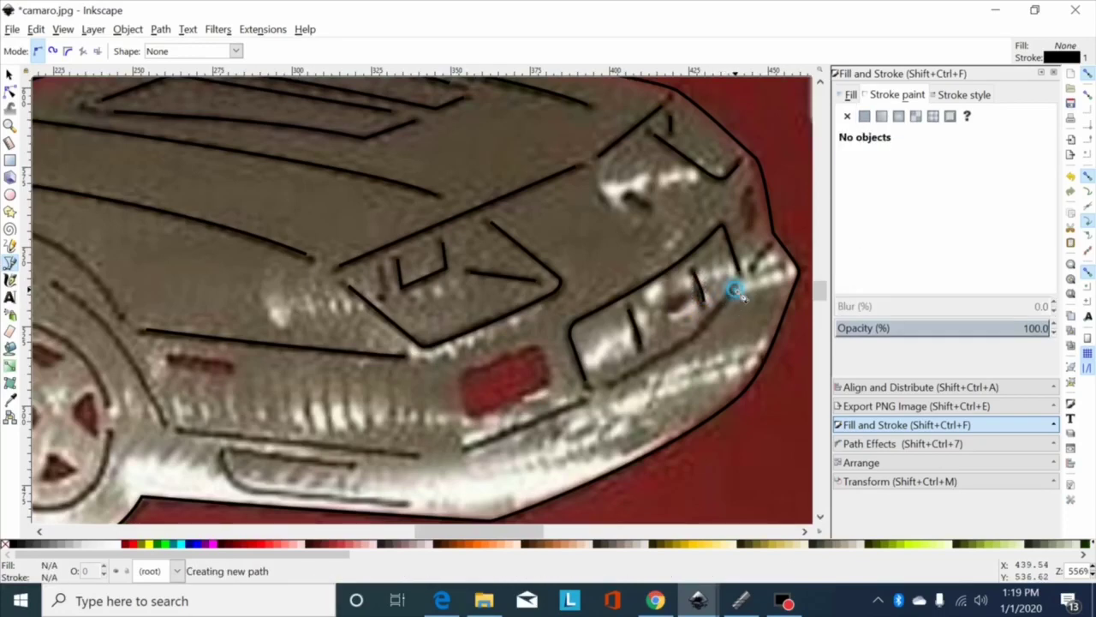
left_click(691, 346)
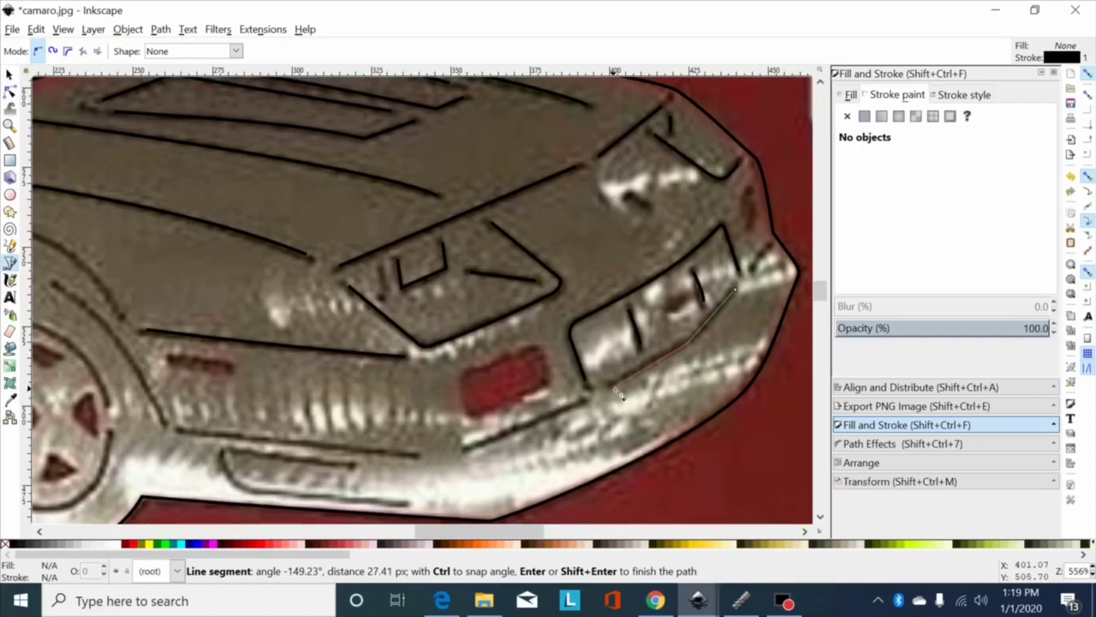
double_click(613, 387)
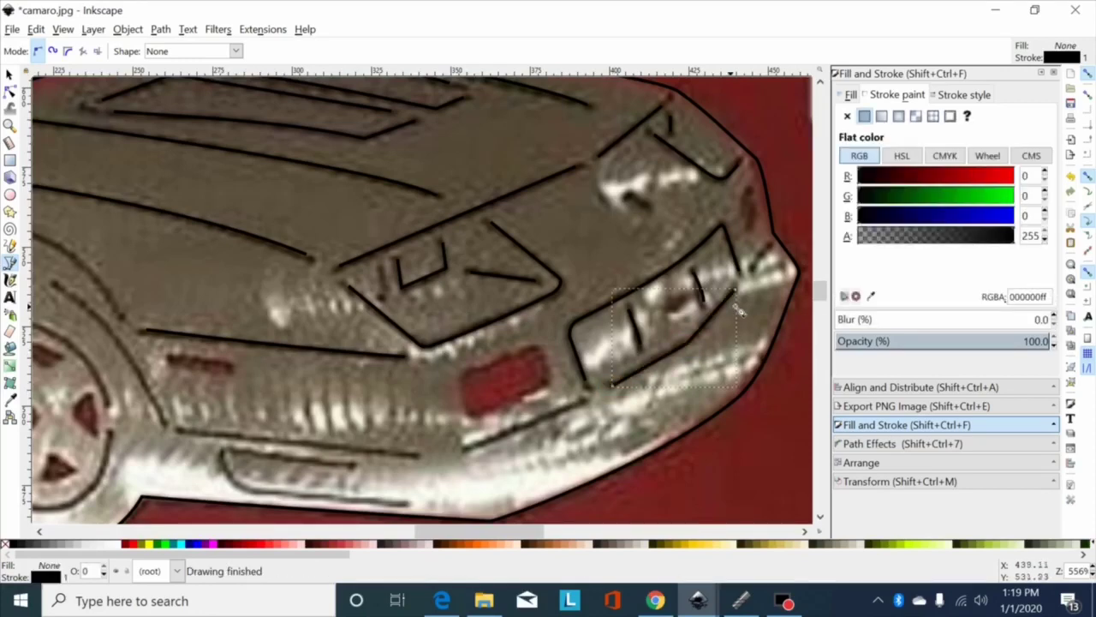
left_click(773, 255)
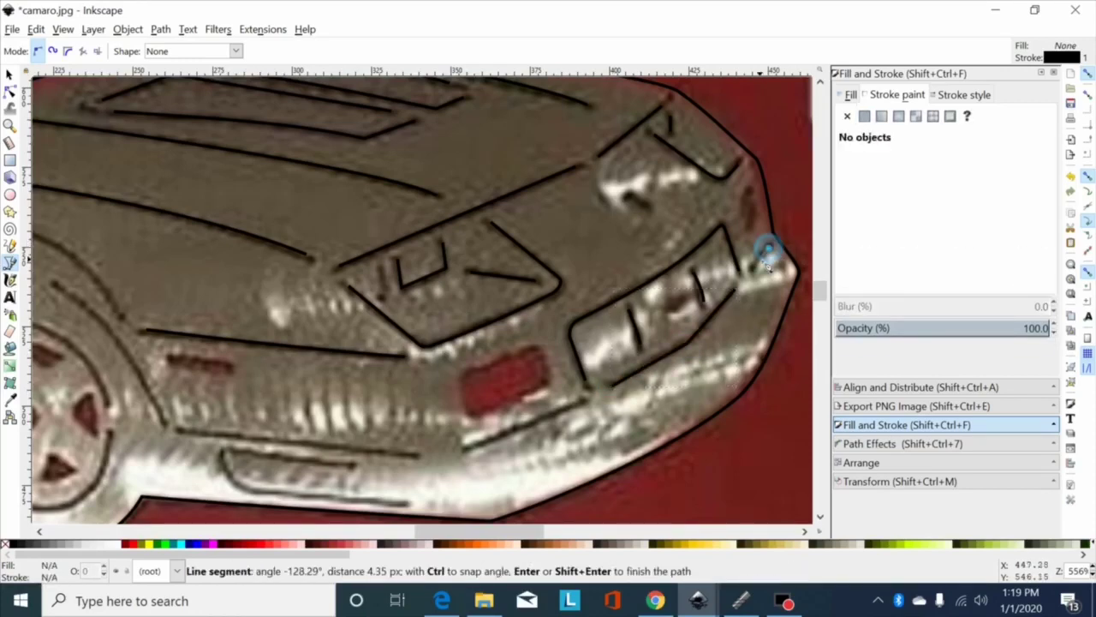
double_click(757, 272)
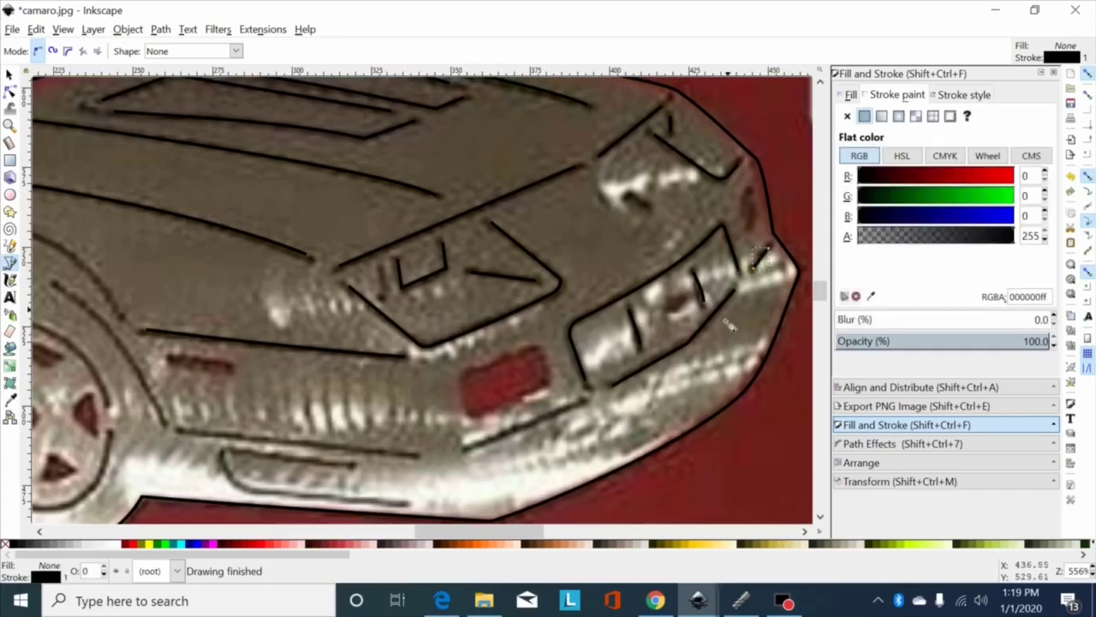
Trace the slanted line below the red rectangular bumper opening and draw a closed eight-sided outline around that opening.
left_click(580, 406)
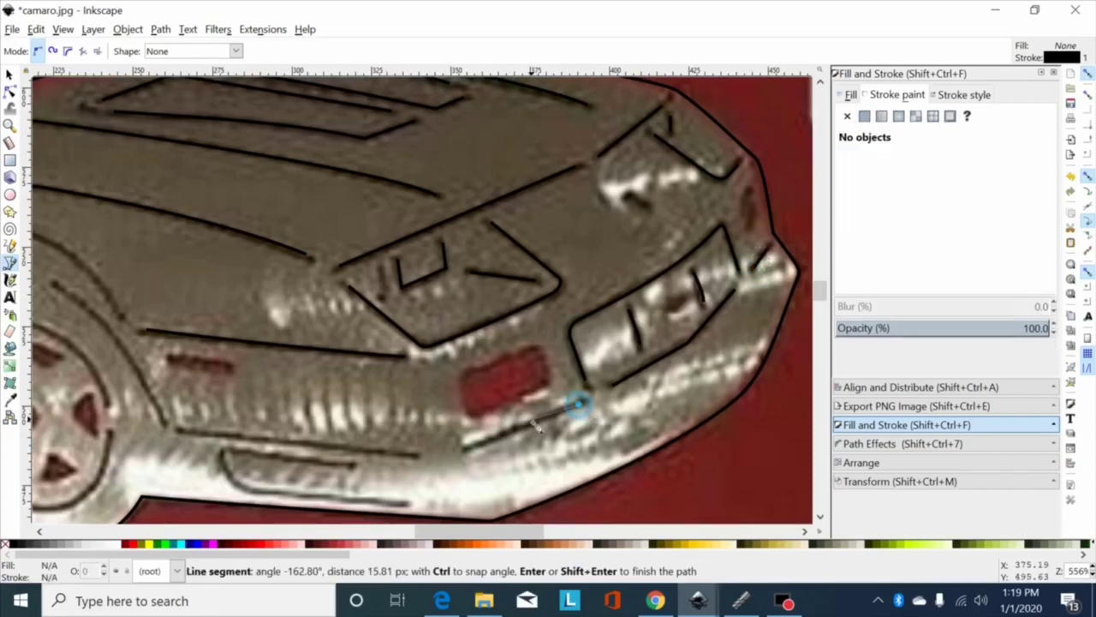
double_click(466, 449)
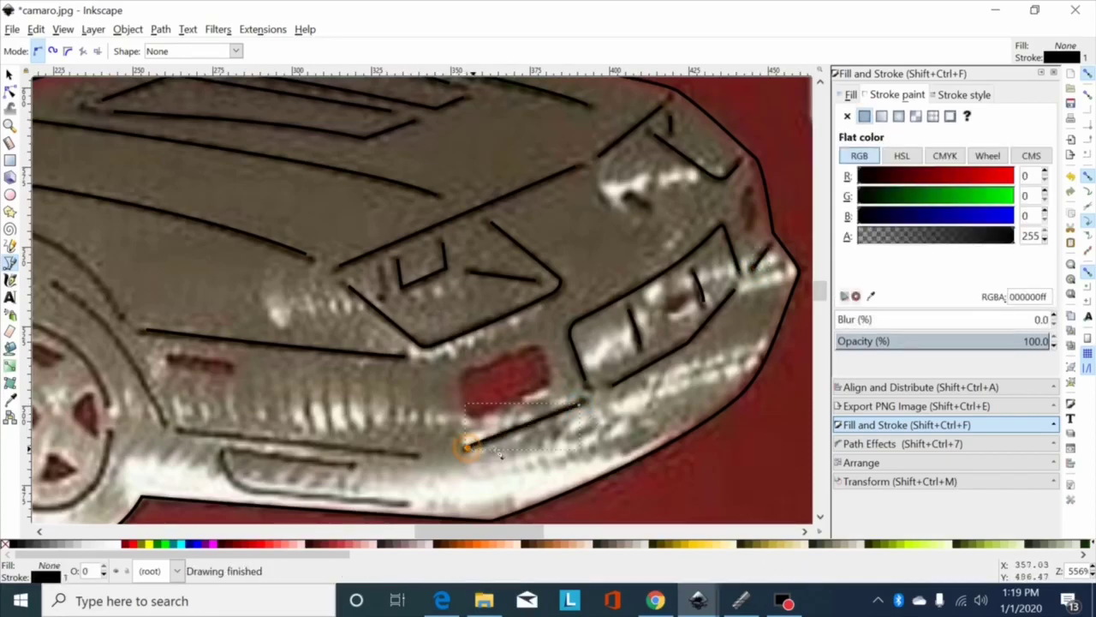
left_click(473, 371)
left_click(465, 386)
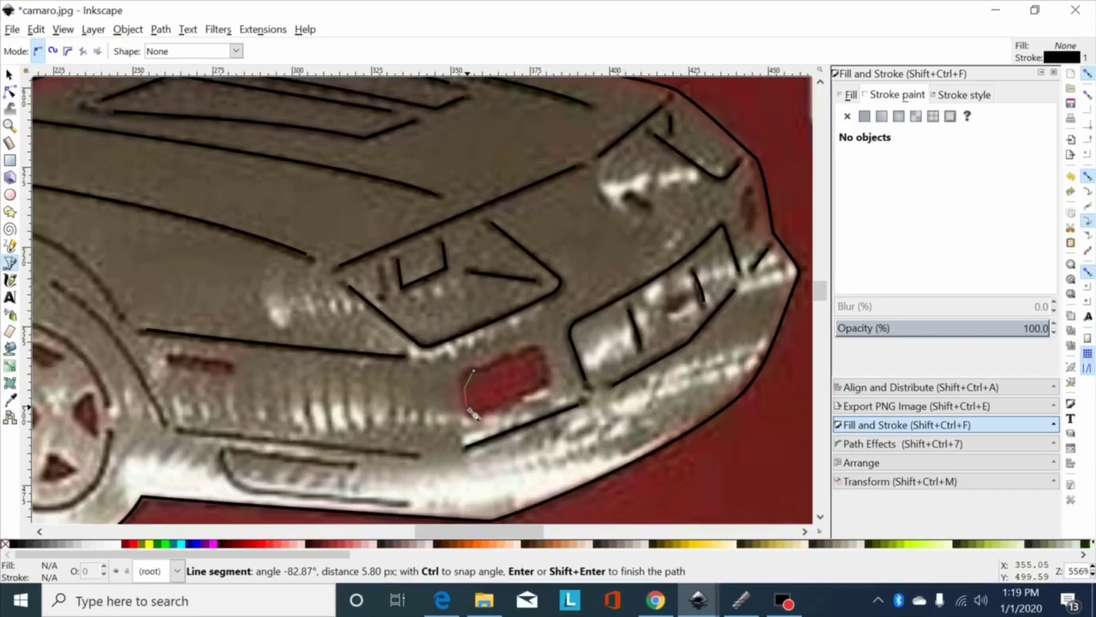
left_click(466, 408)
left_click(482, 414)
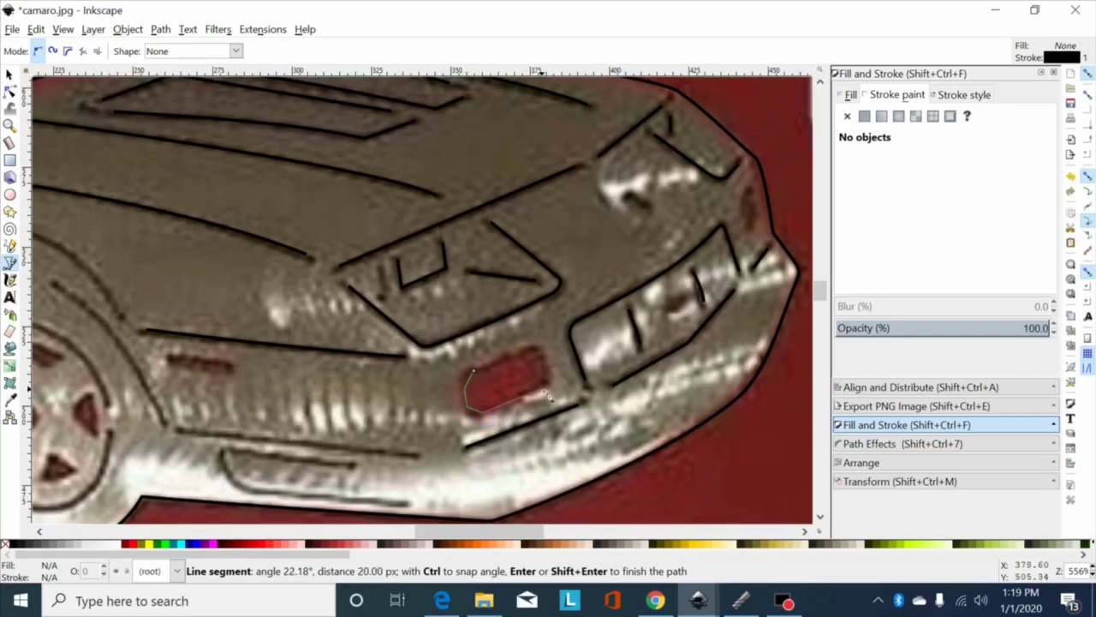
left_click(536, 392)
left_click(549, 377)
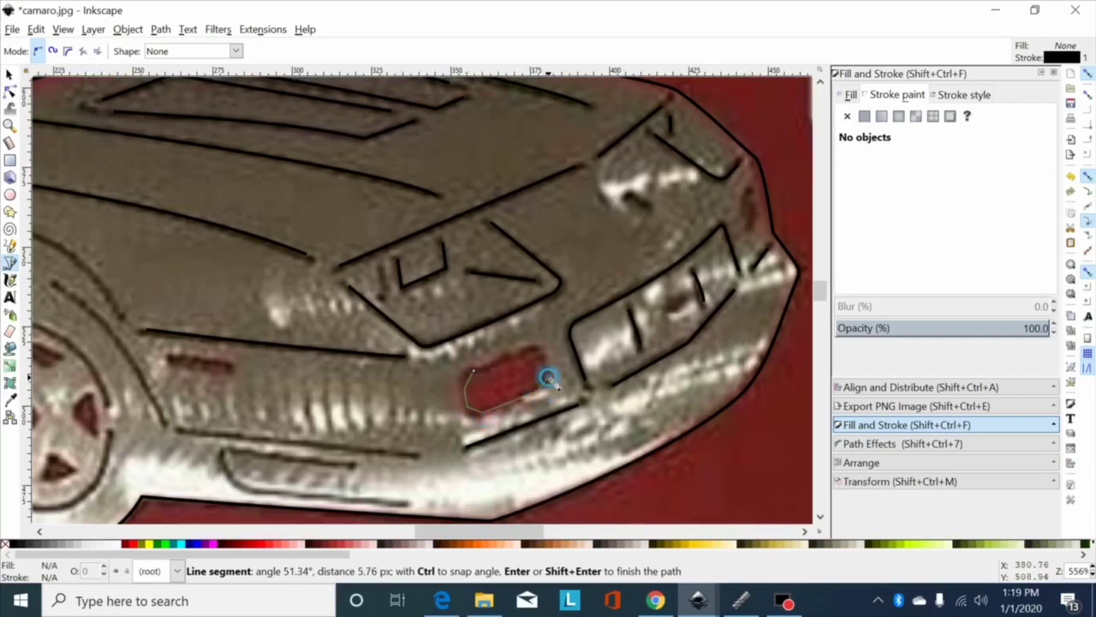
left_click(543, 353)
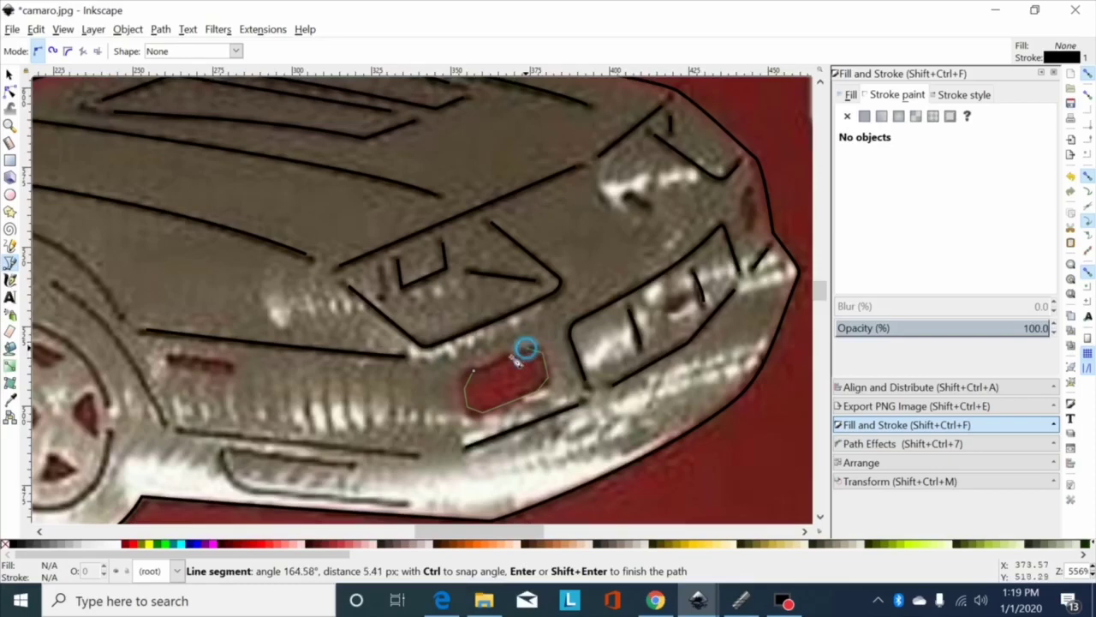
left_click(473, 369)
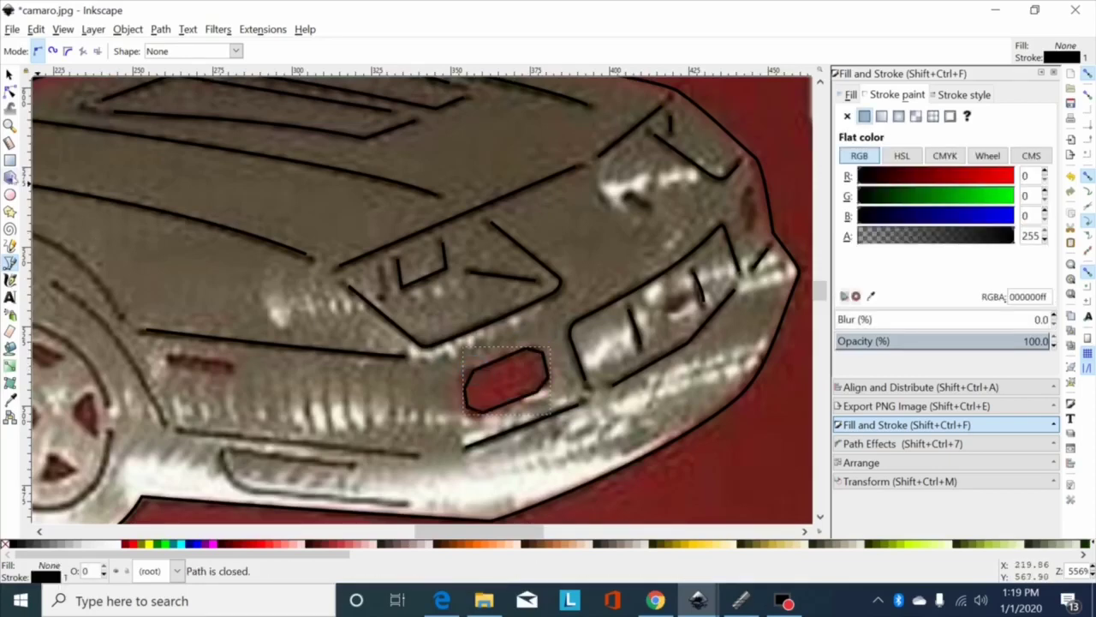
Round the corners of the red opening's outline by curving its corner segments and smoothing its nodes.
left_click(11, 92)
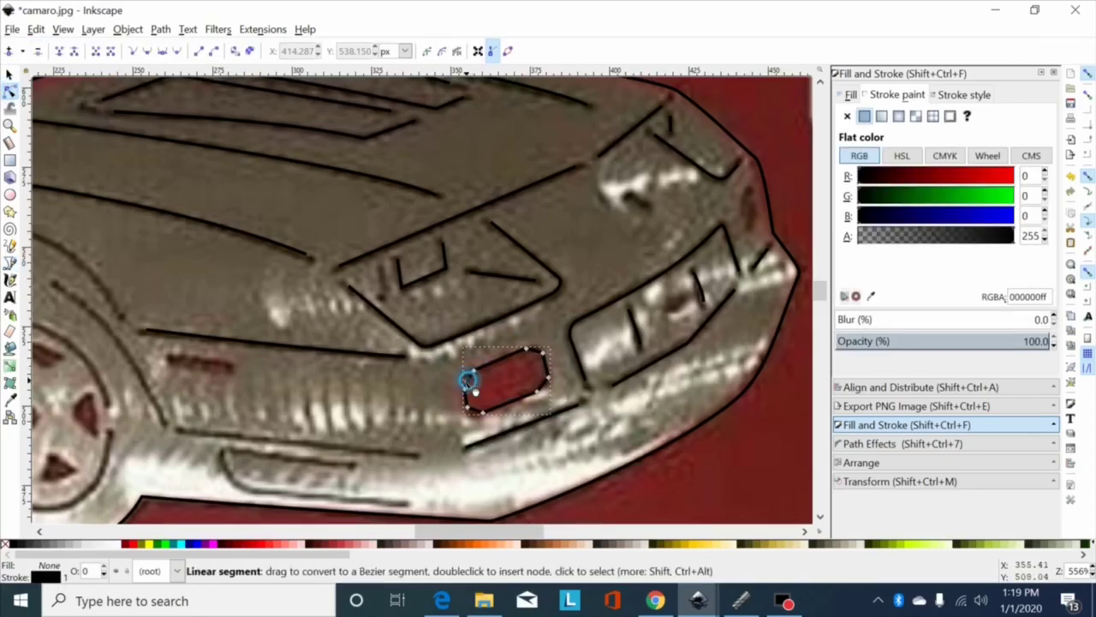
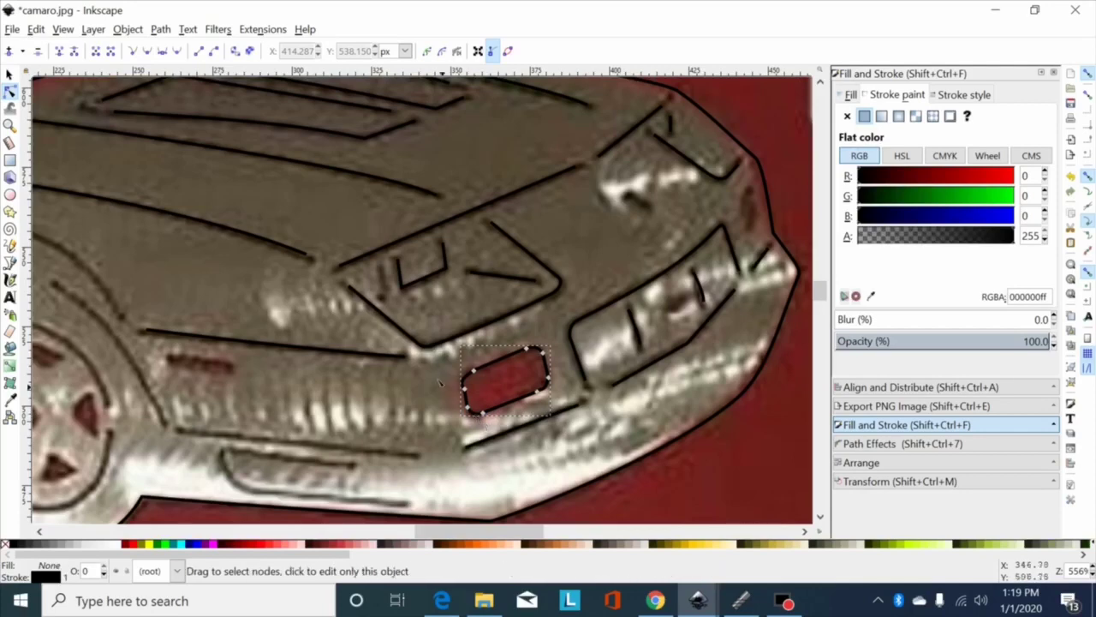
left_click_drag(496, 426, 460, 367)
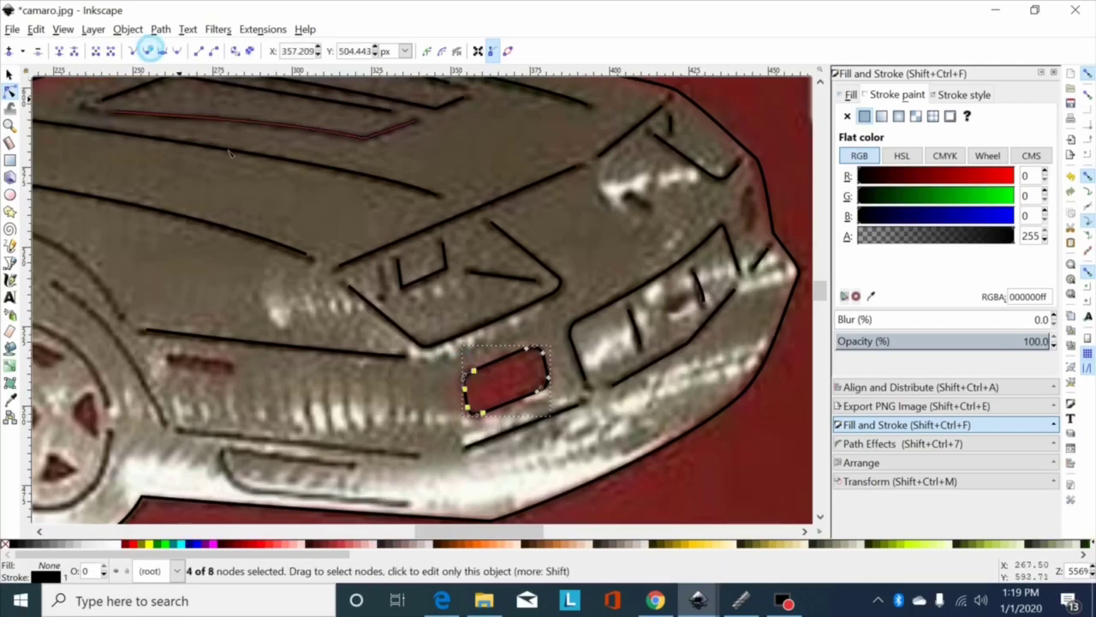
left_click_drag(562, 330, 504, 431)
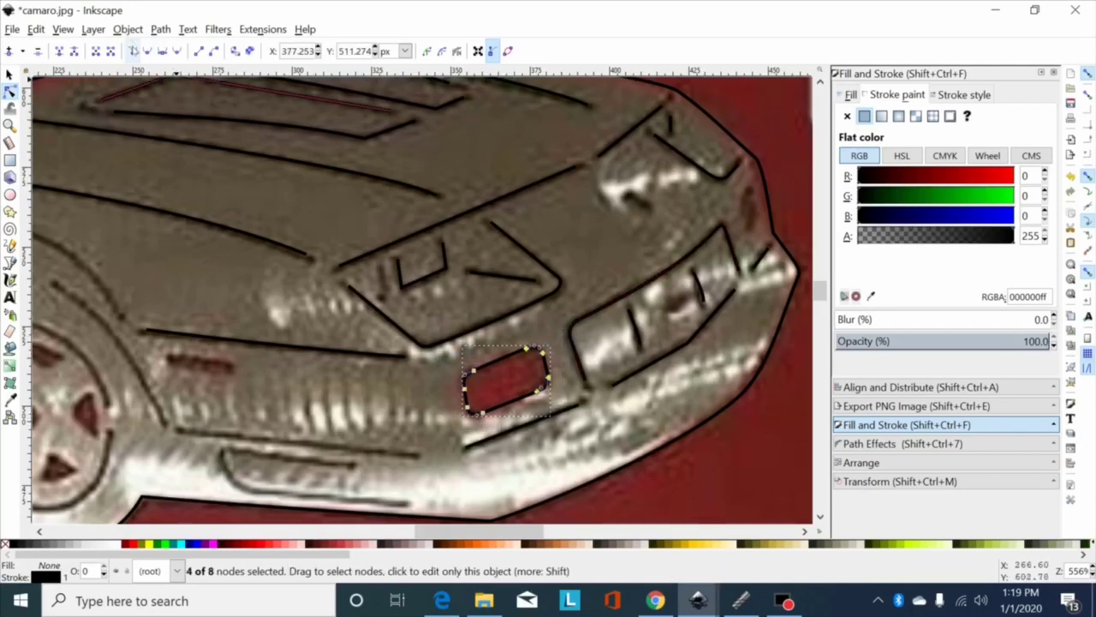
Draw a closed outline around the small narrow opening at the far front corner, above the end of the grille.
scroll(610, 374, "down", 1)
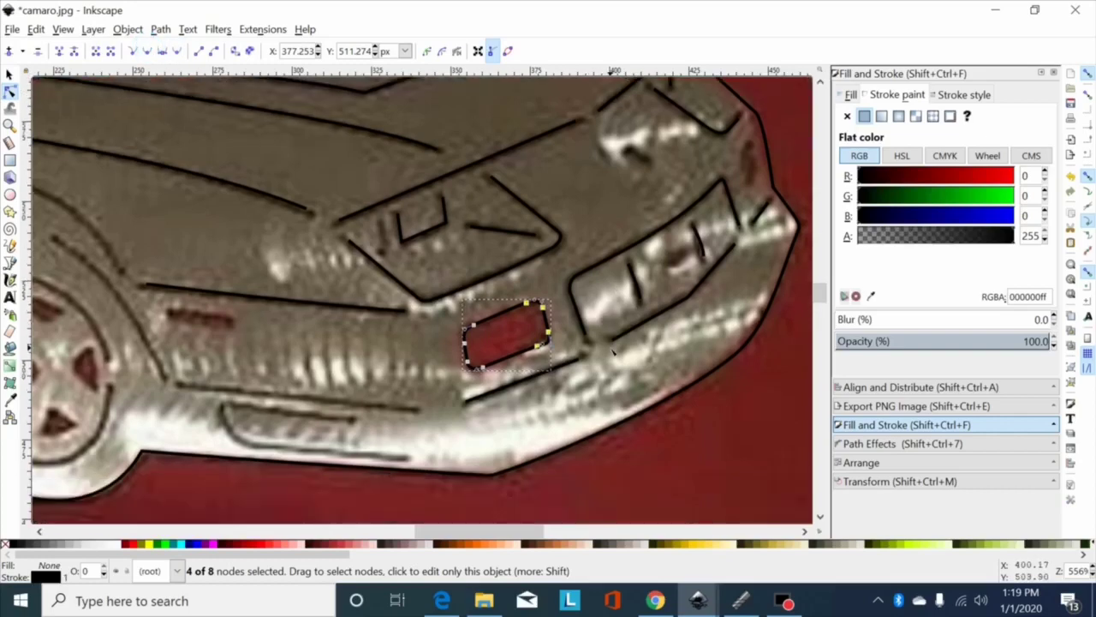
scroll(685, 268, "up", 1)
left_click_drag(502, 533, 546, 532)
scroll(342, 343, "up", 1)
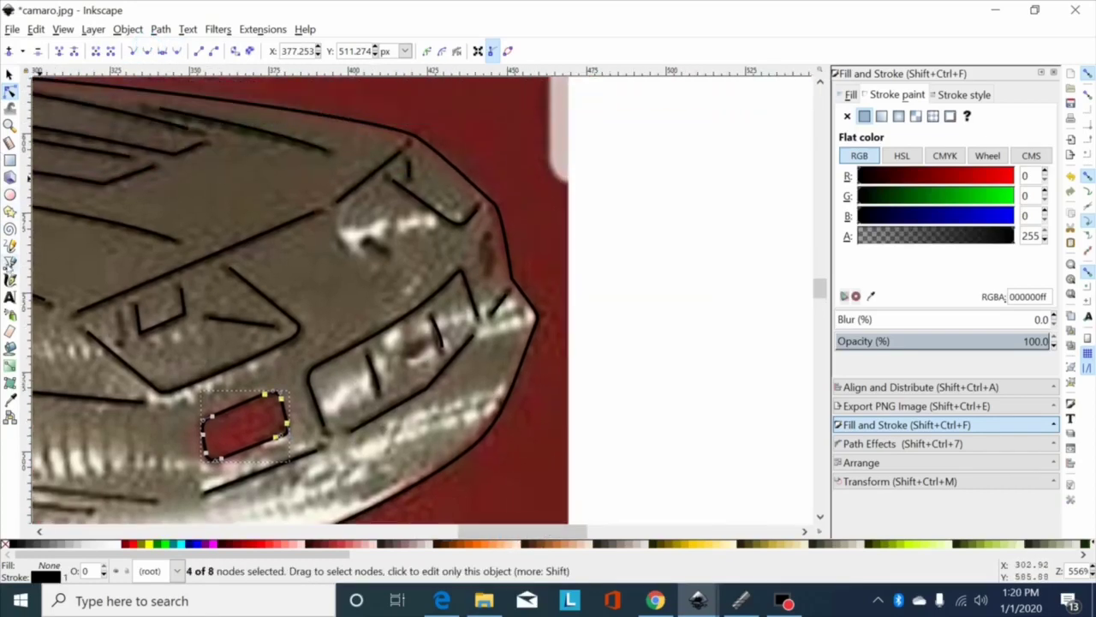
left_click(9, 263)
left_click(482, 243)
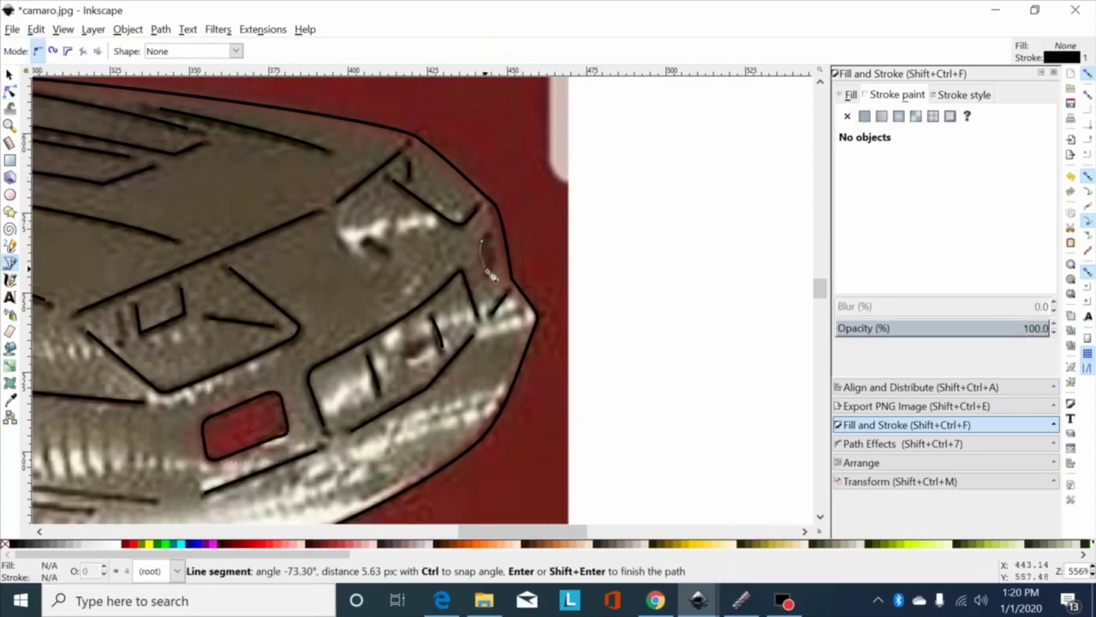
left_click(482, 265)
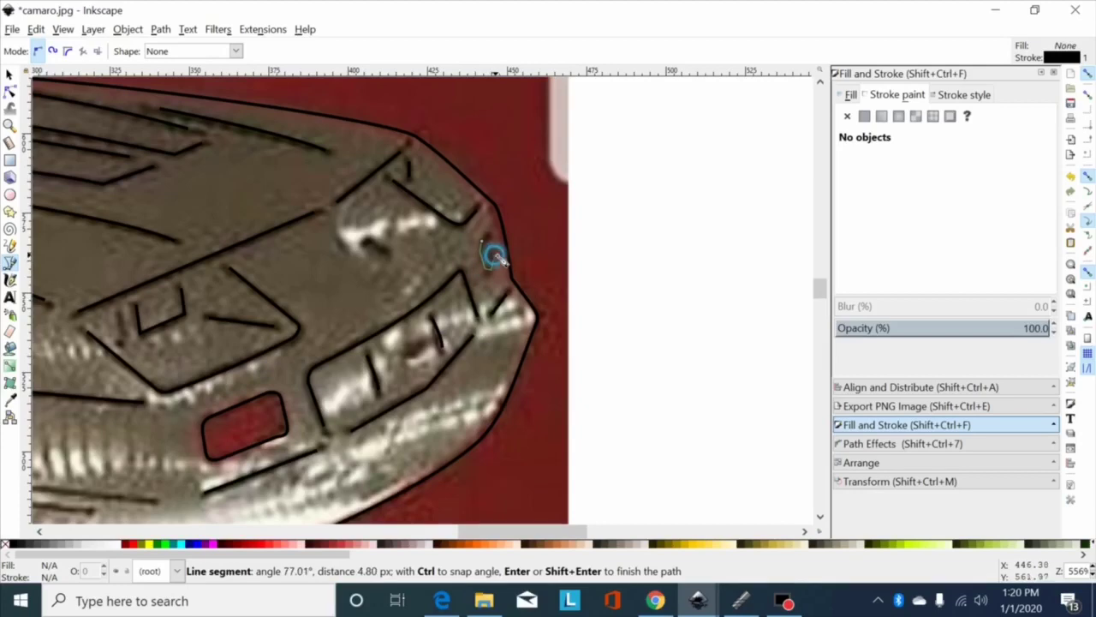
left_click(495, 251)
left_click(491, 237)
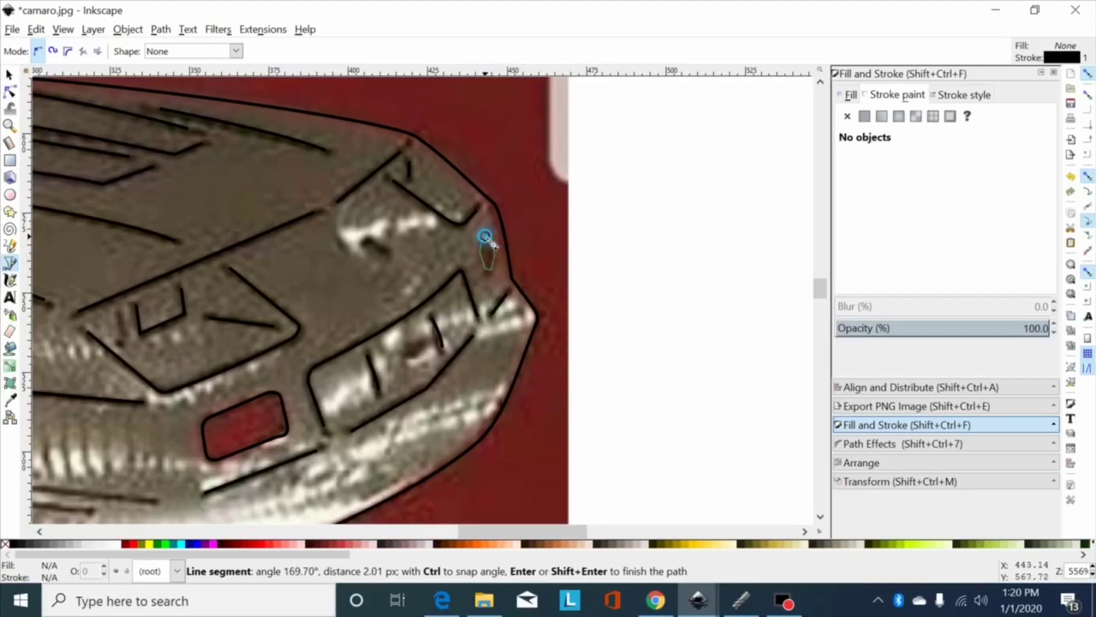
left_click(485, 238)
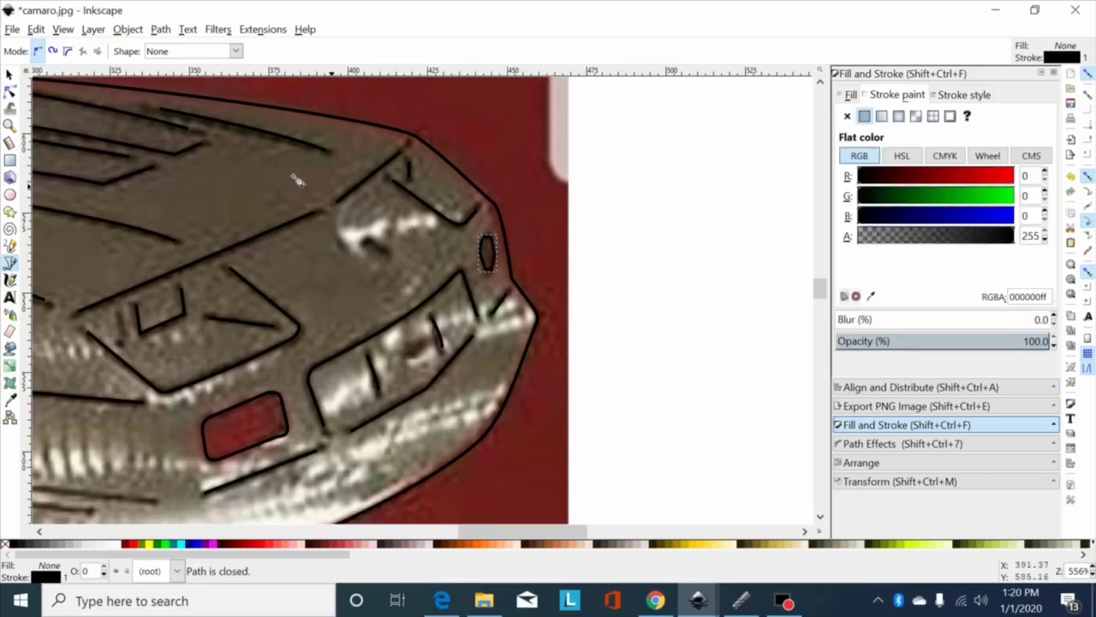
Reshape the small corner opening's outline by curving its straight segments and making its lower nodes smooth.
left_click(11, 93)
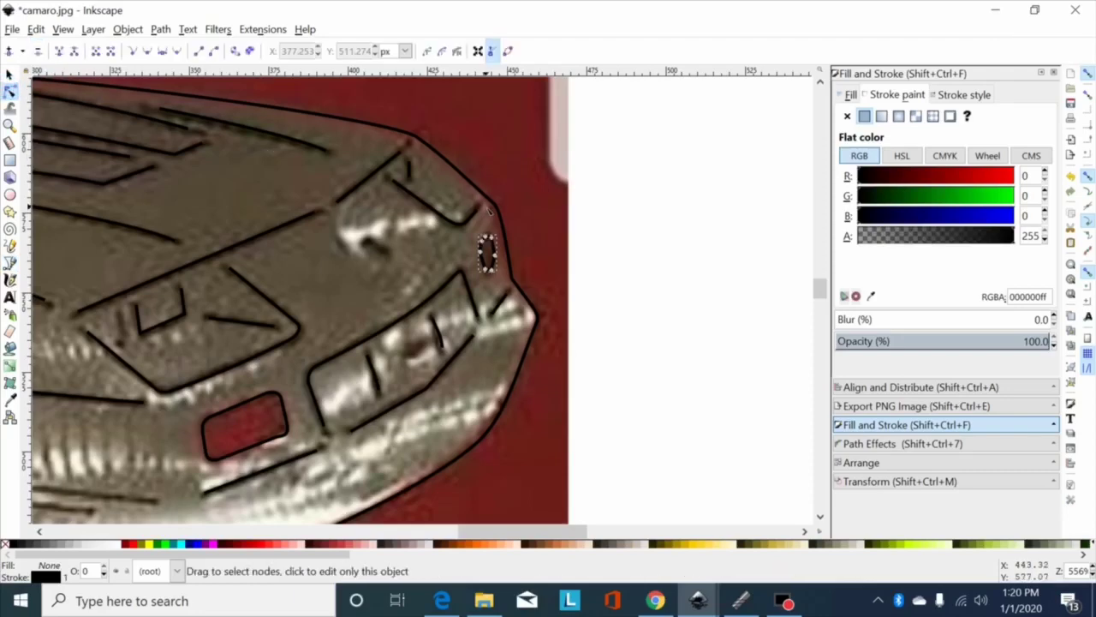
key("plus")
key("plus")
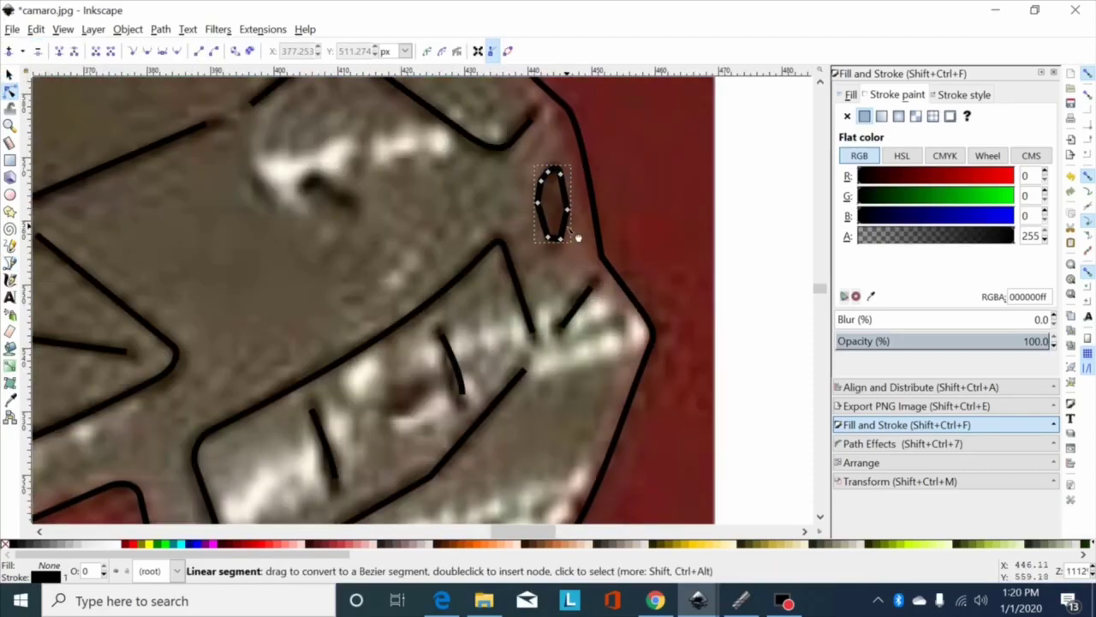
left_click_drag(567, 226, 572, 224)
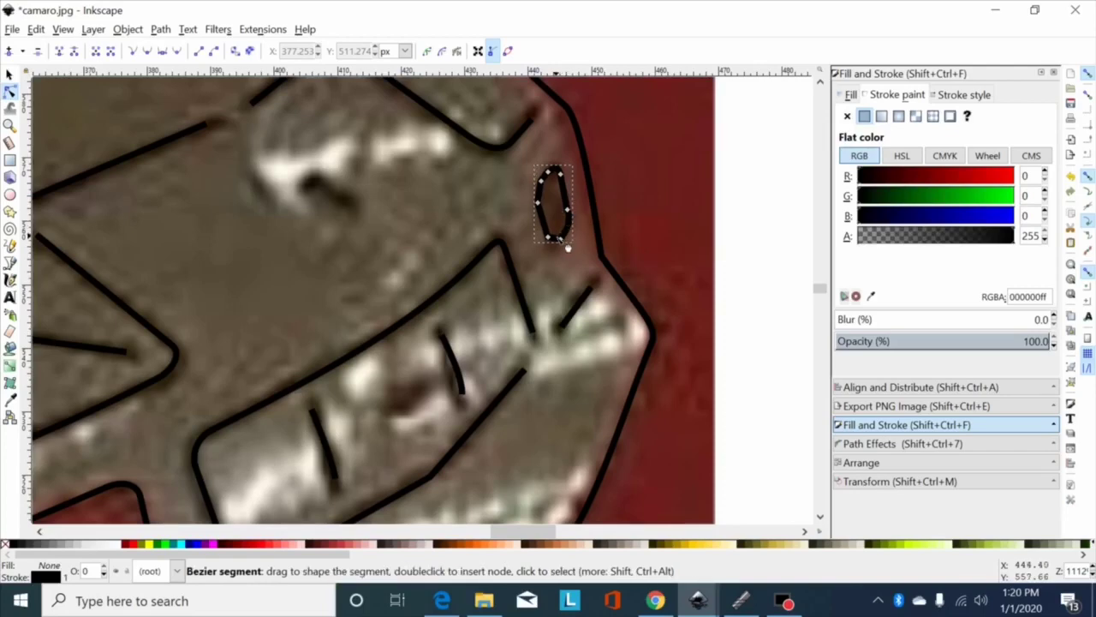
left_click(543, 191)
left_click(567, 153)
left_click_drag(566, 154, 529, 264)
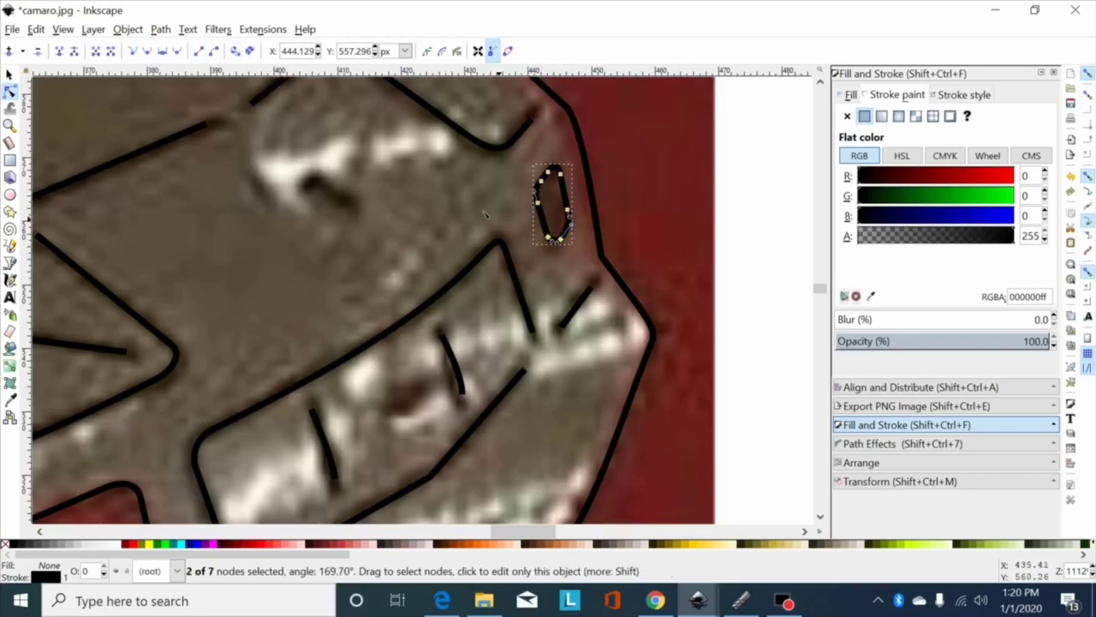
left_click(147, 50)
Delete the background photo to check the traced line art of the whole car, and undo the deletion.
scroll(609, 238, "down", 4)
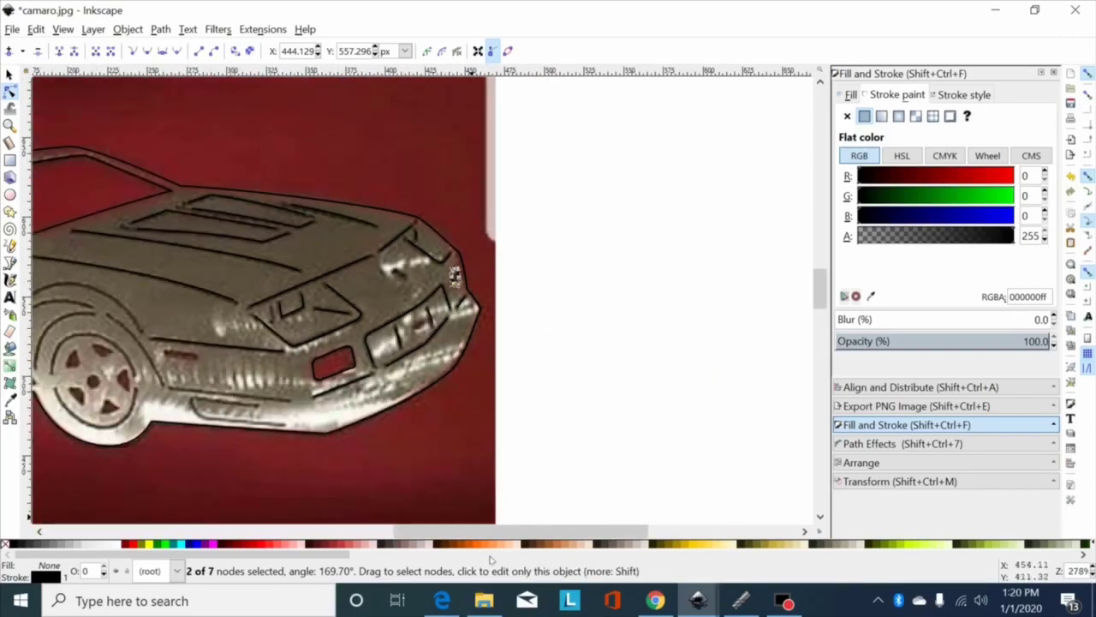
left_click_drag(502, 531, 421, 522)
scroll(467, 515, "down", 1)
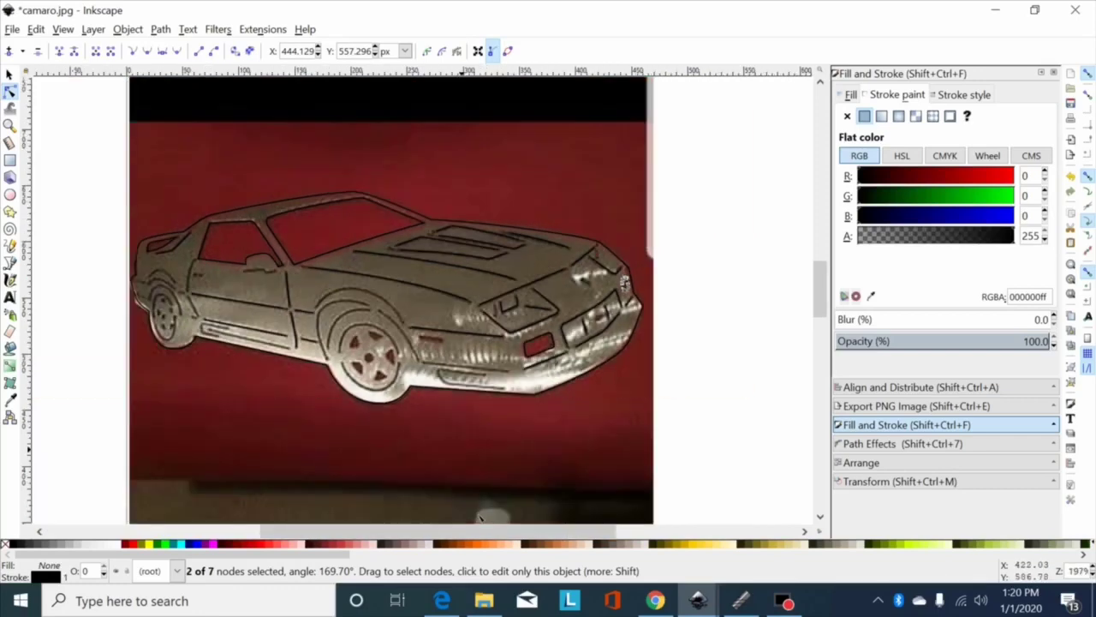
left_click(10, 75)
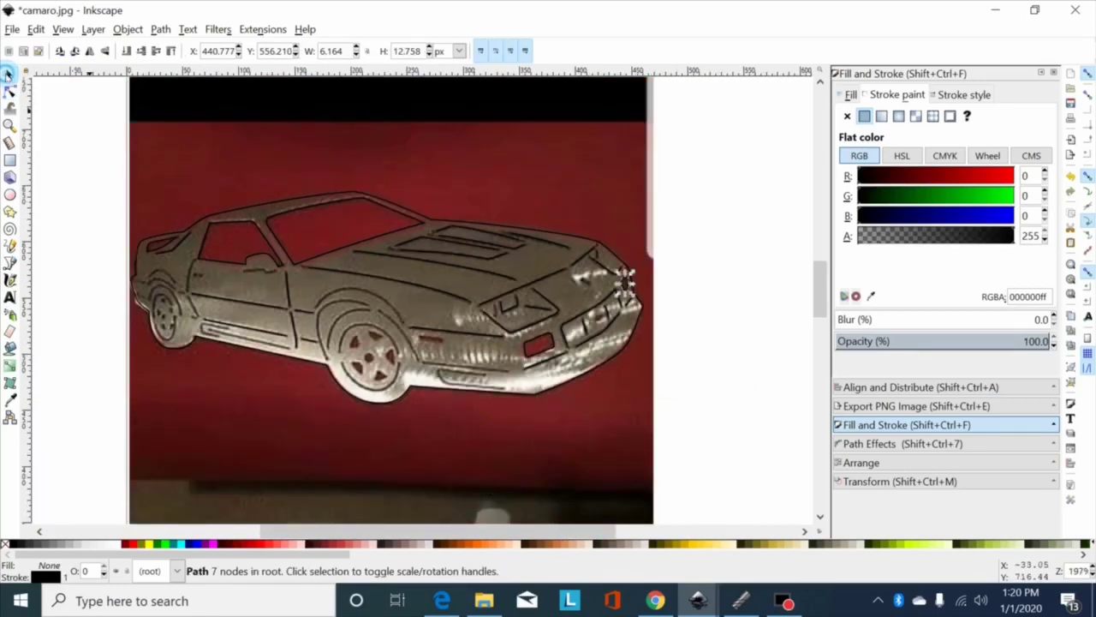
left_click(571, 431)
key("Delete")
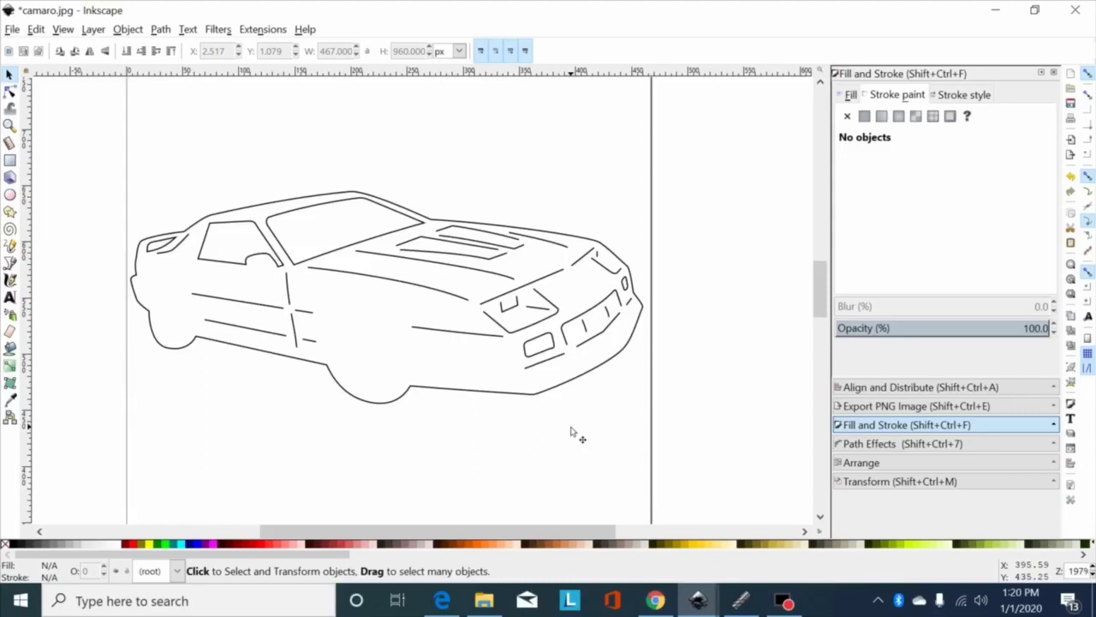
key("ctrl+z")
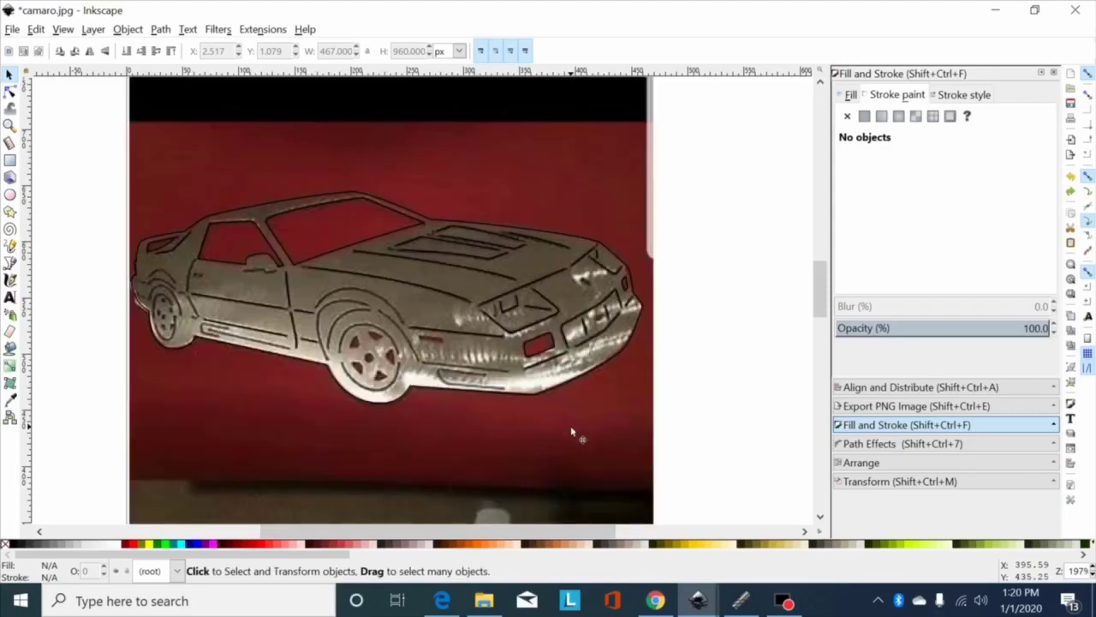
Draw two straight lines on the lower bumper, one along the crease ahead of the front wheel and one along the upper edge of the slot below it.
scroll(619, 507, "up", 3)
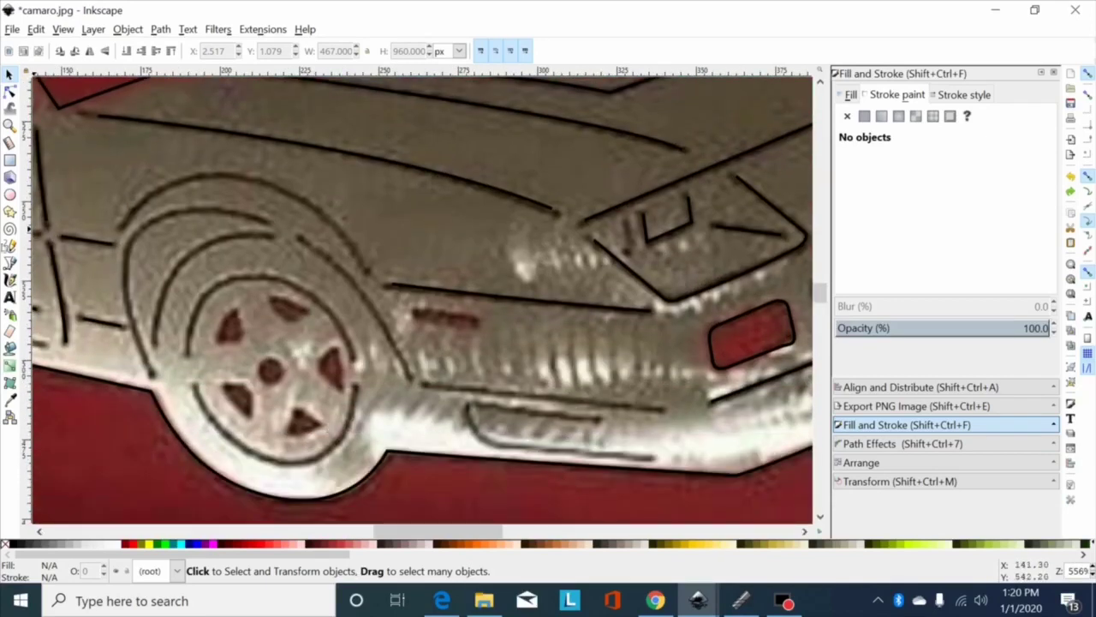
left_click(10, 262)
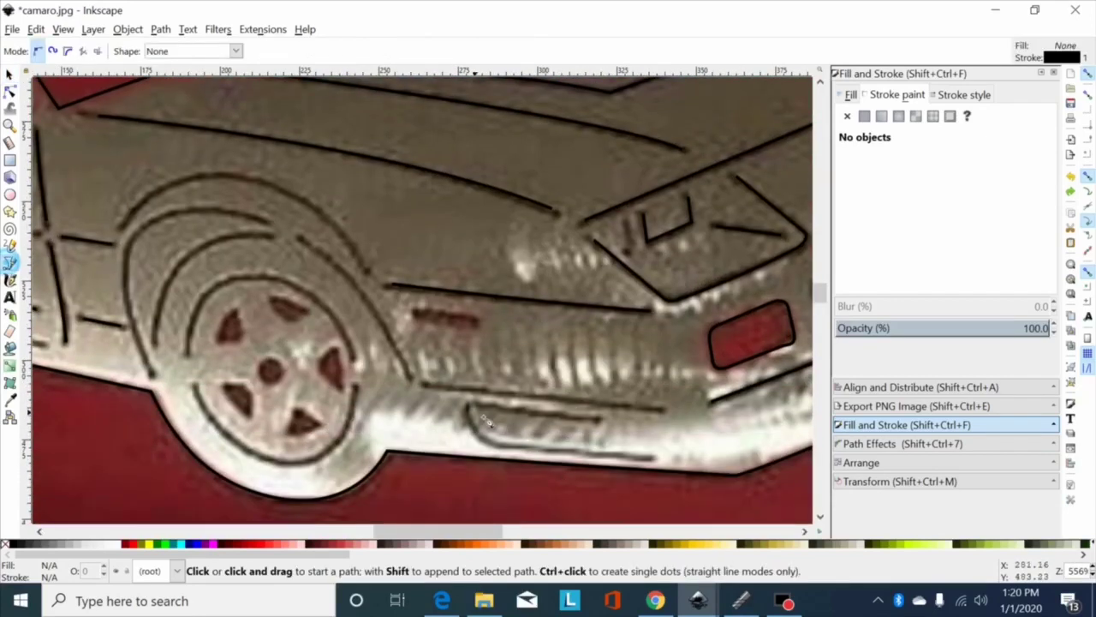
left_click(424, 384)
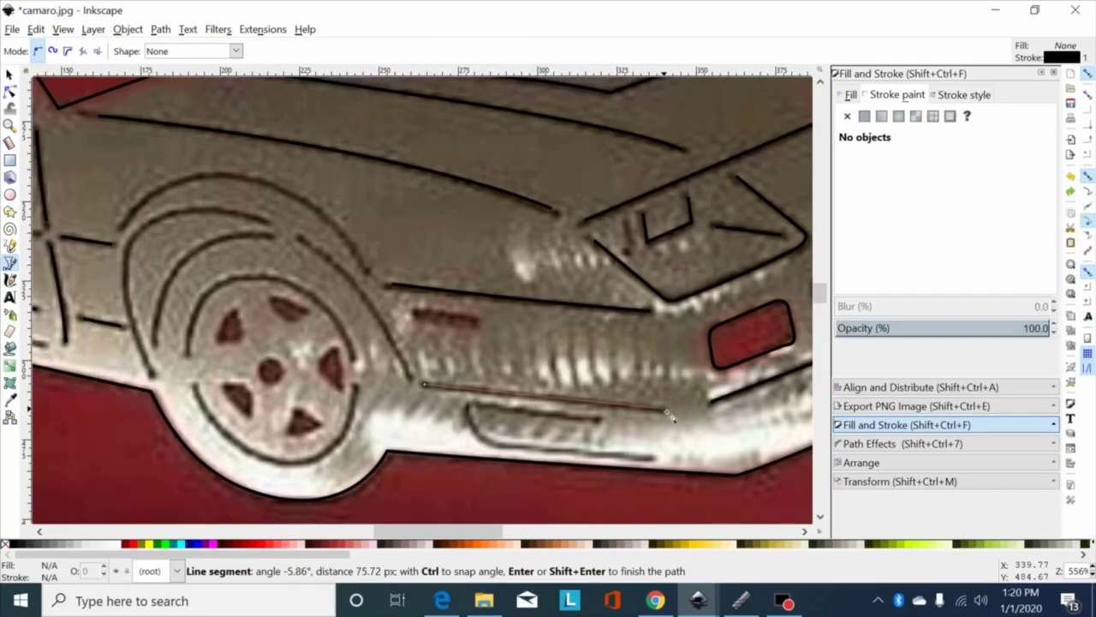
double_click(665, 410)
left_click(597, 420)
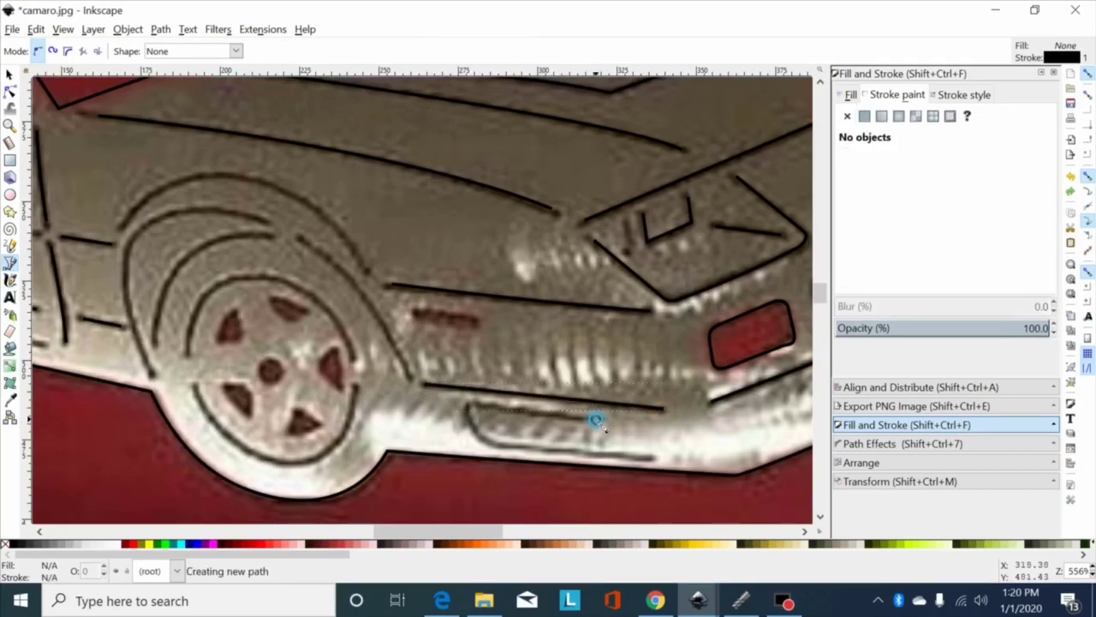
left_click(490, 414)
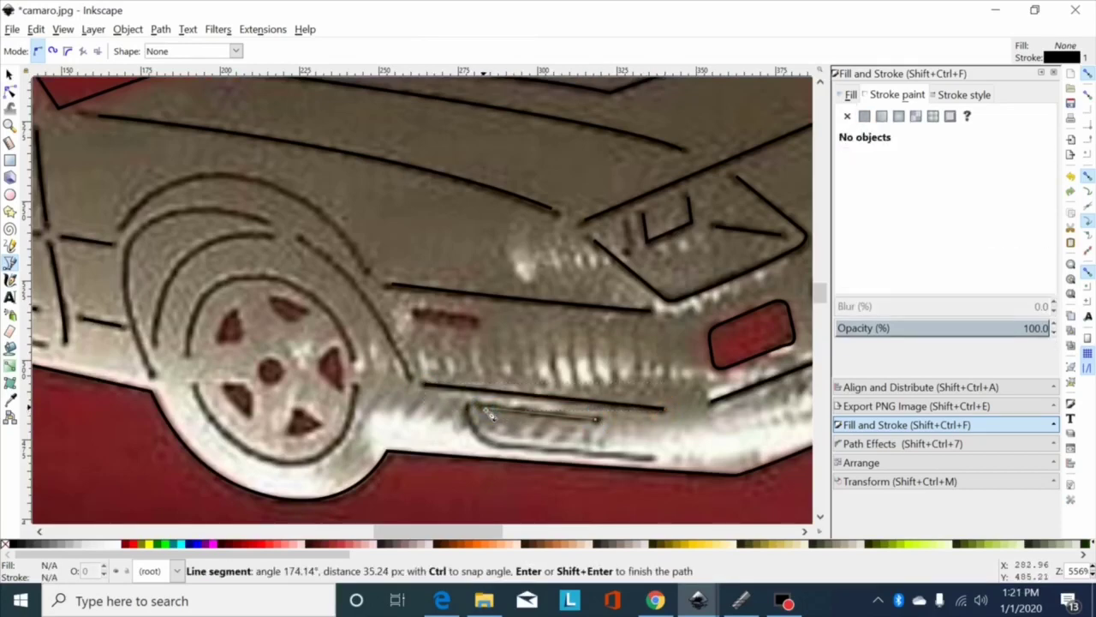
double_click(485, 410)
Trace the wheel-side end and lower edge of the bumper slot with an open path, and curve its short slanted segment.
left_click(467, 411)
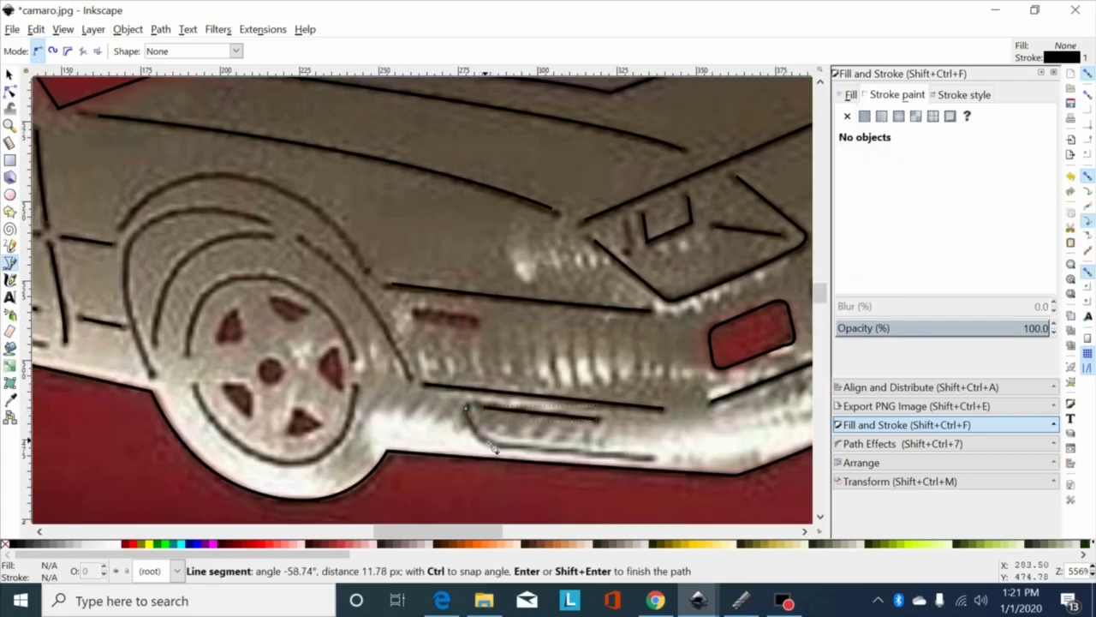
left_click(494, 445)
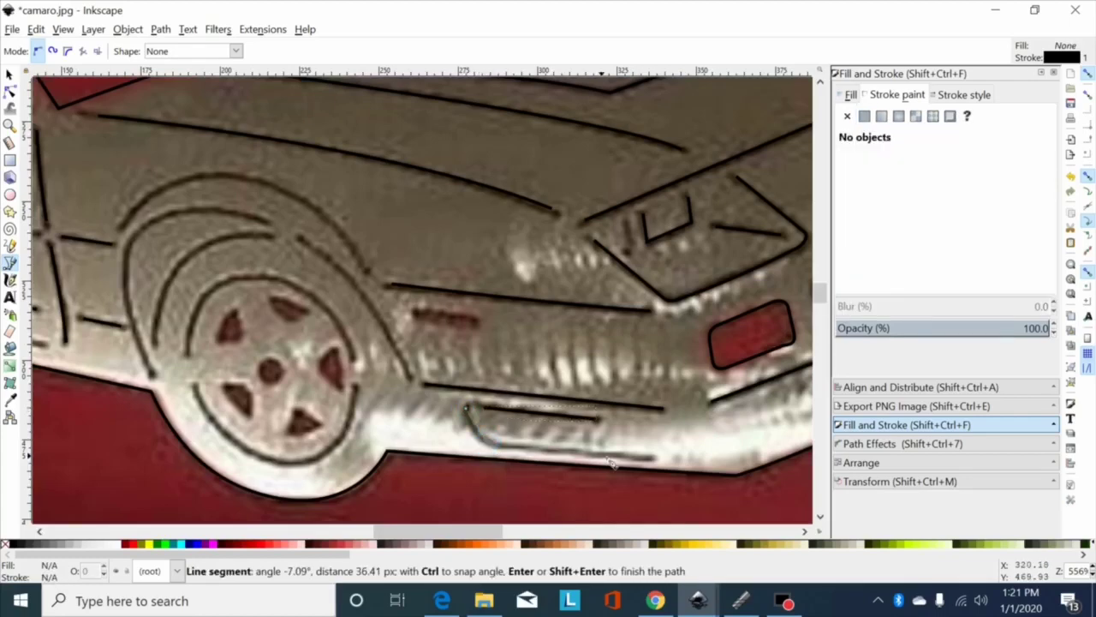
left_click(652, 459)
double_click(554, 415)
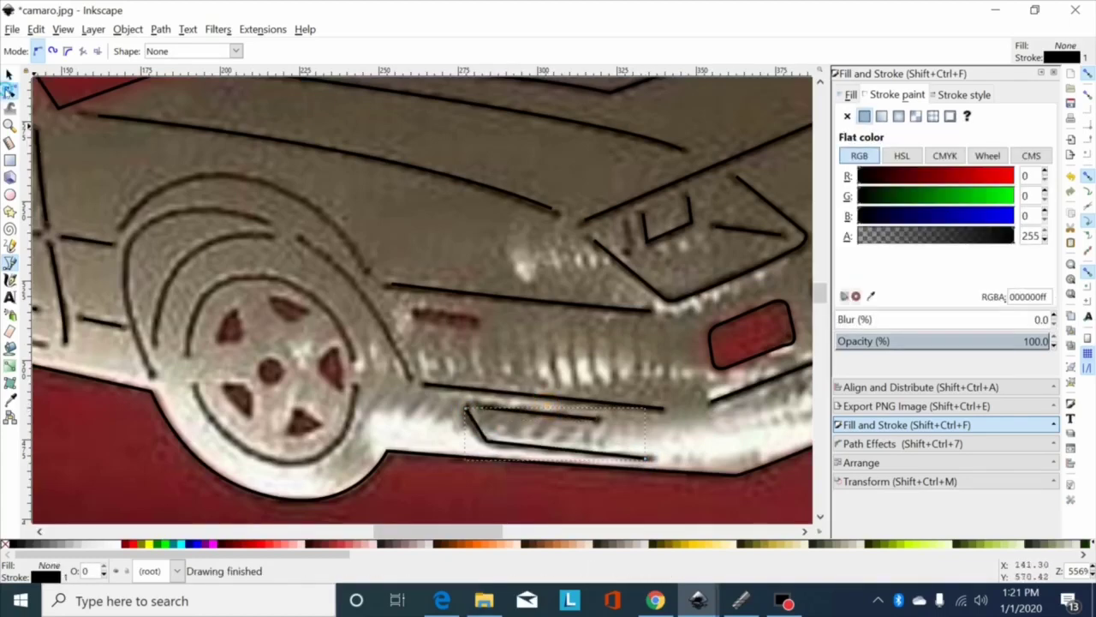
left_click(8, 90)
left_click(479, 429)
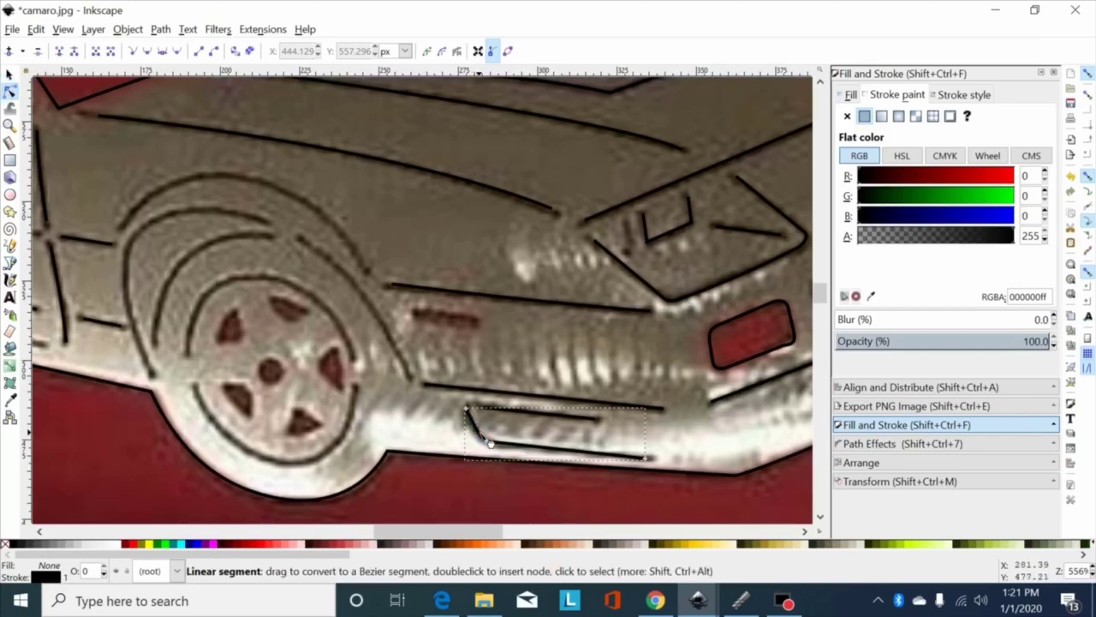
left_click(486, 441)
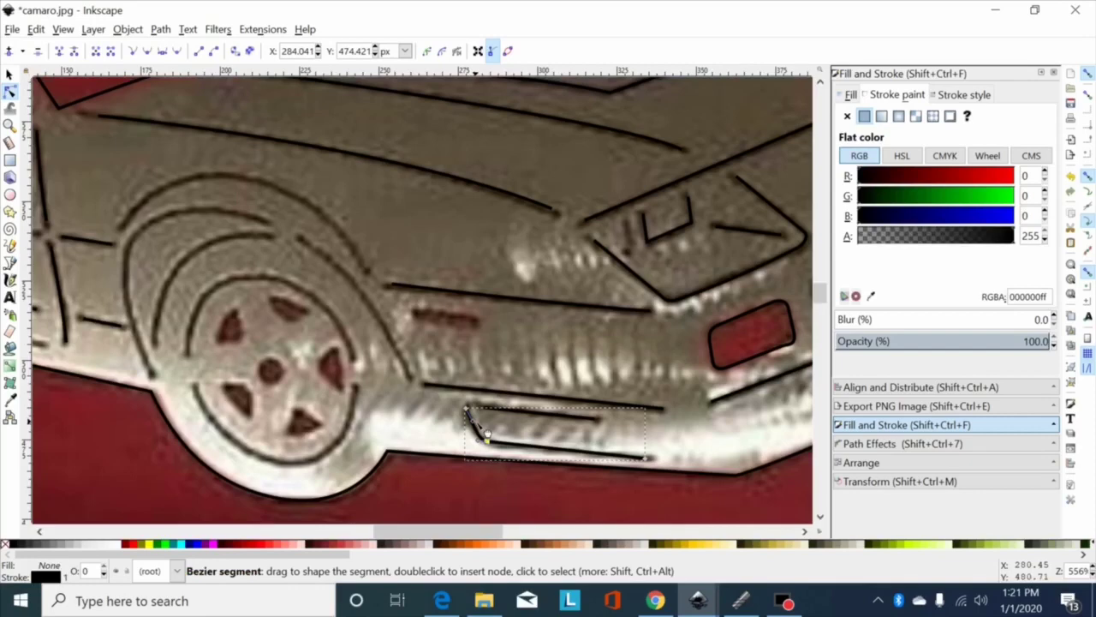
left_click_drag(473, 420, 469, 420)
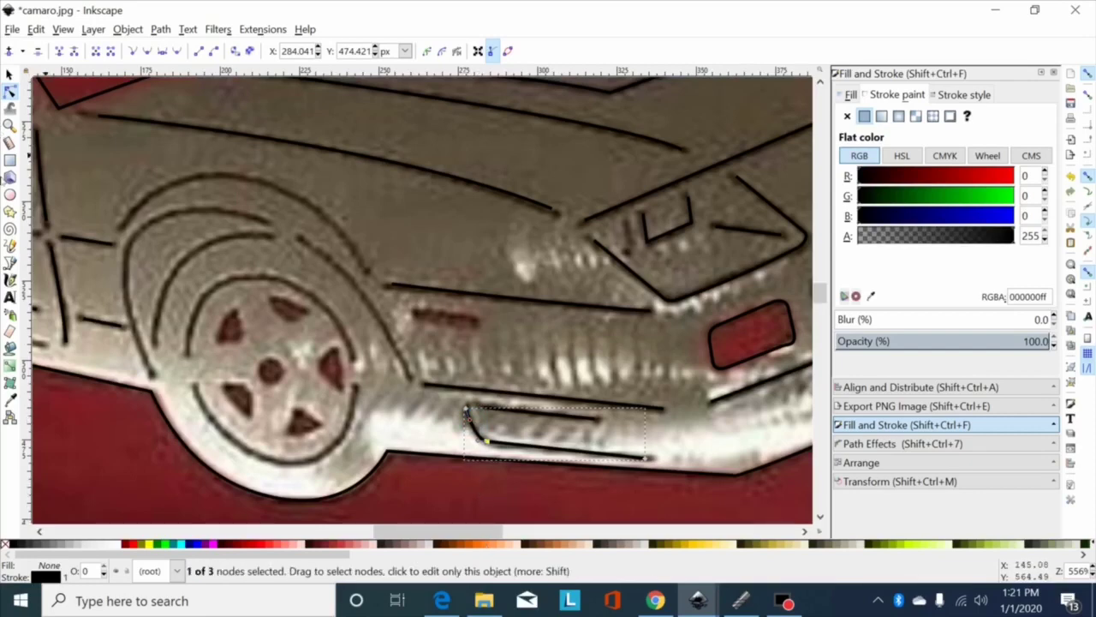
Draw a rectangle about 18.7 by 2.9 px over the red side marker ahead of the wheel, and stretch it to about 4.6 px high.
left_click(11, 160)
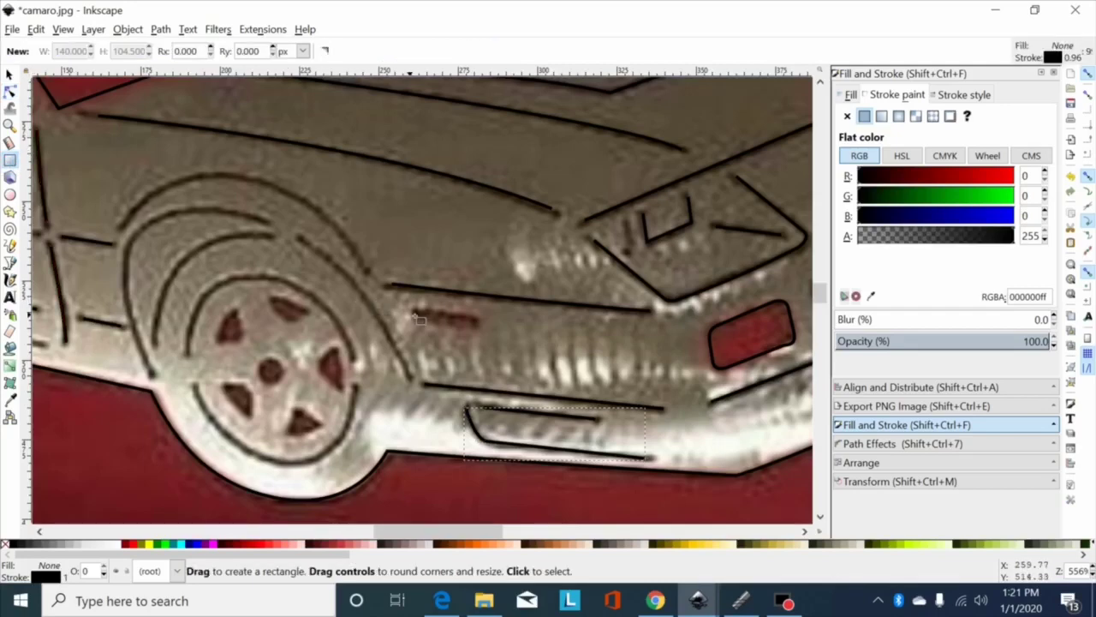
left_click_drag(417, 312, 476, 320)
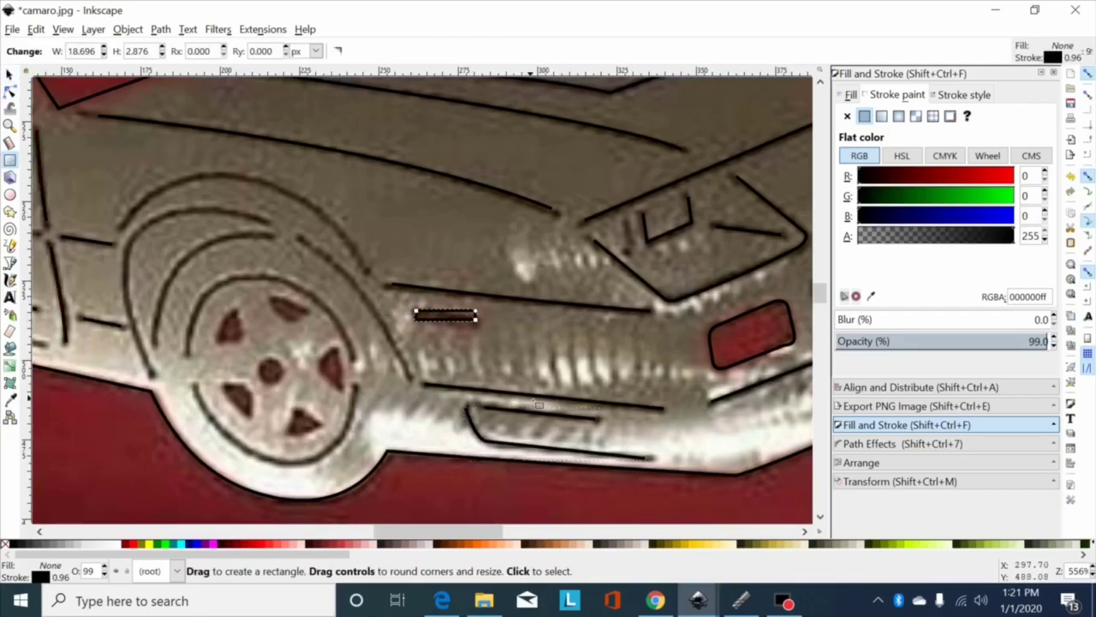
key("plus")
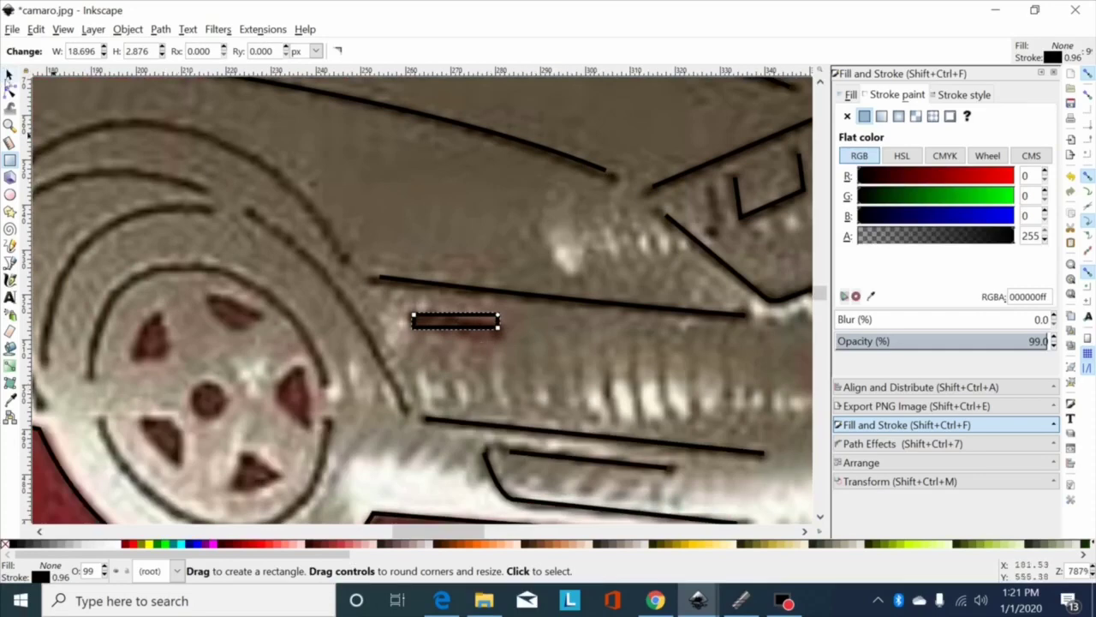
key("s")
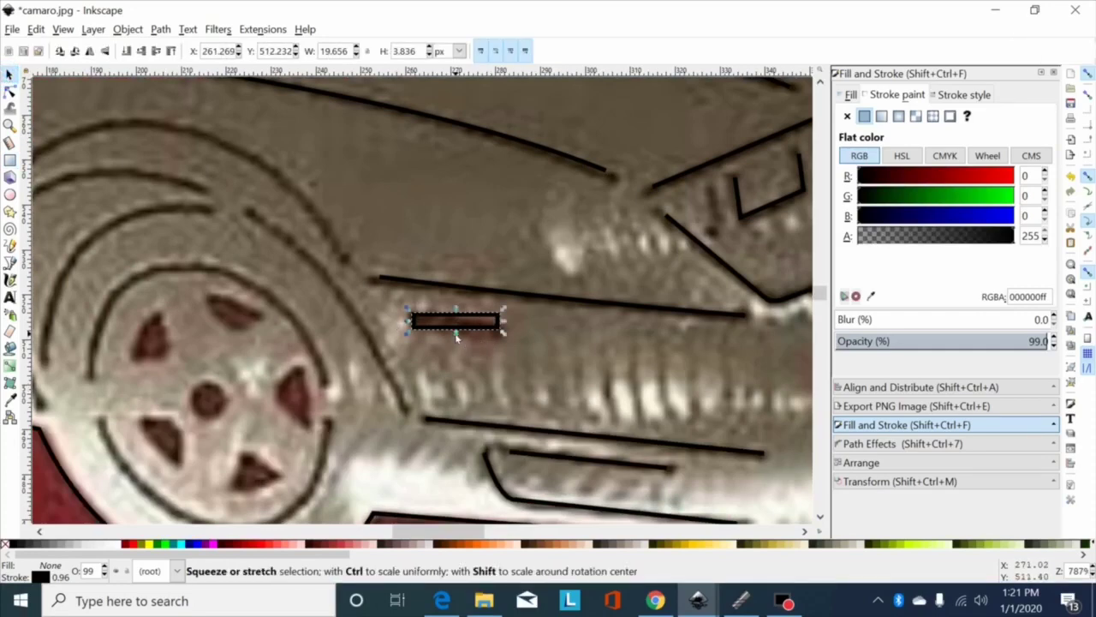
left_click_drag(456, 337, 455, 335)
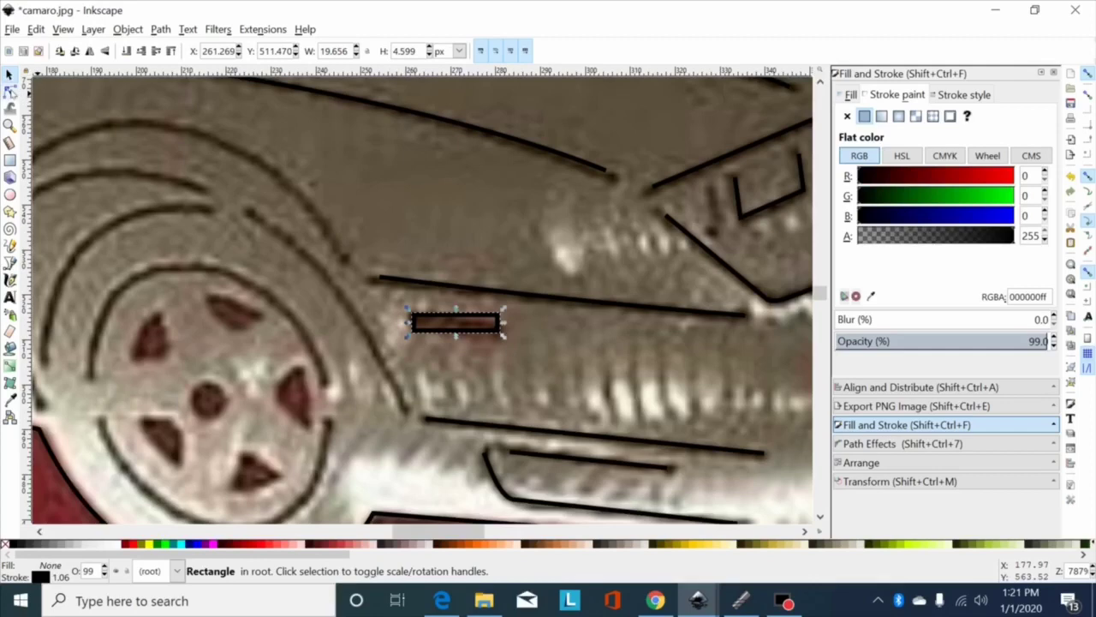
Slightly round the side marker rectangle's corners, and rotate and move it to match the slanted red opening.
key("n")
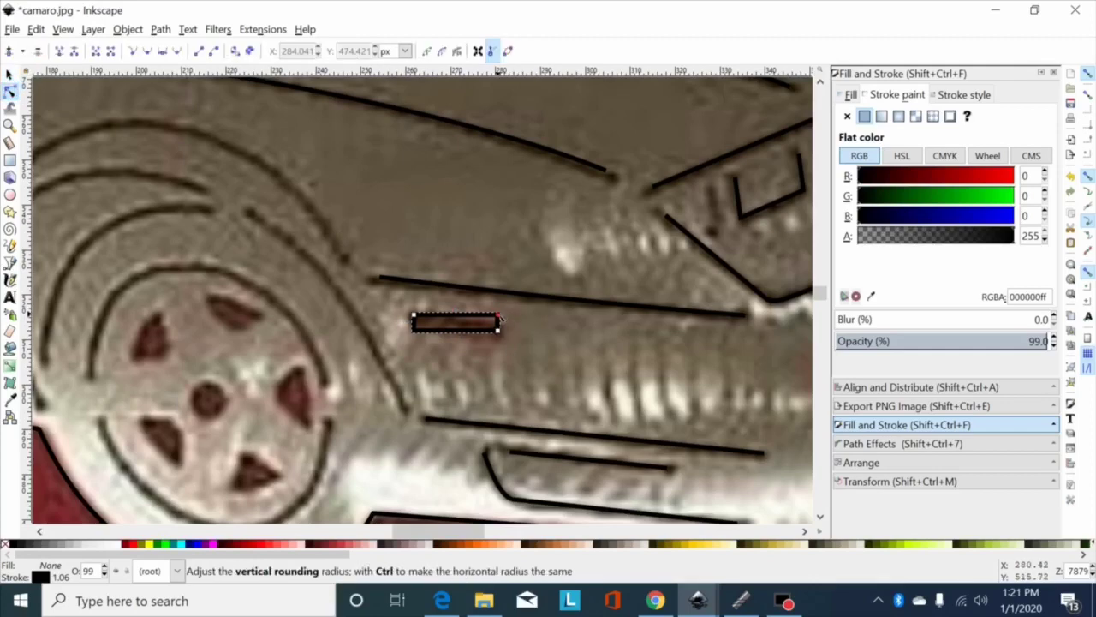
left_click_drag(499, 316, 499, 317)
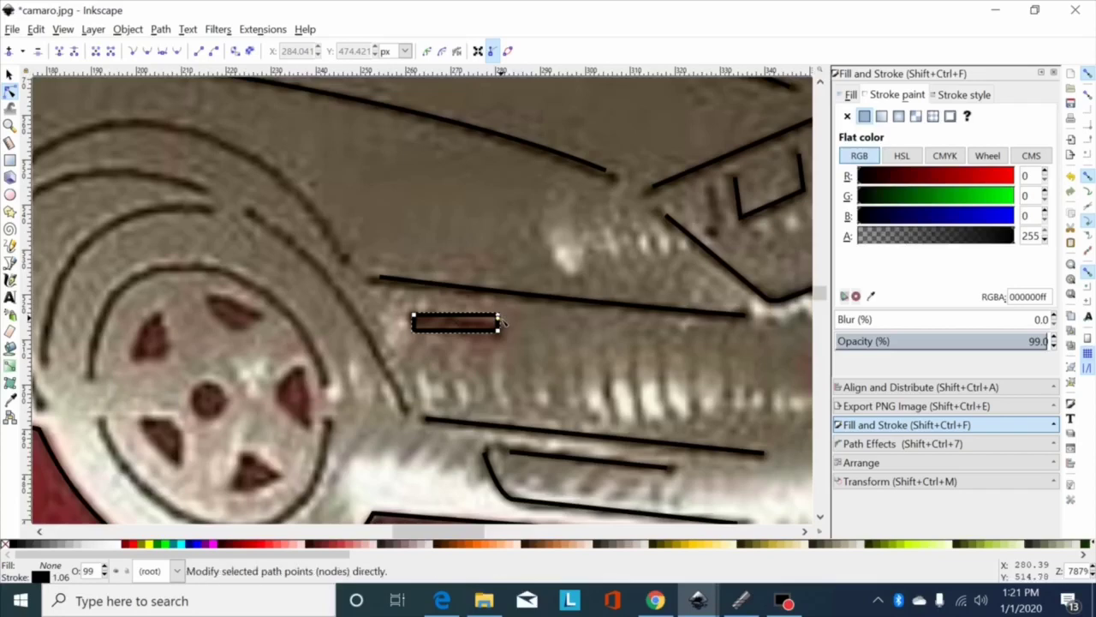
left_click(9, 75)
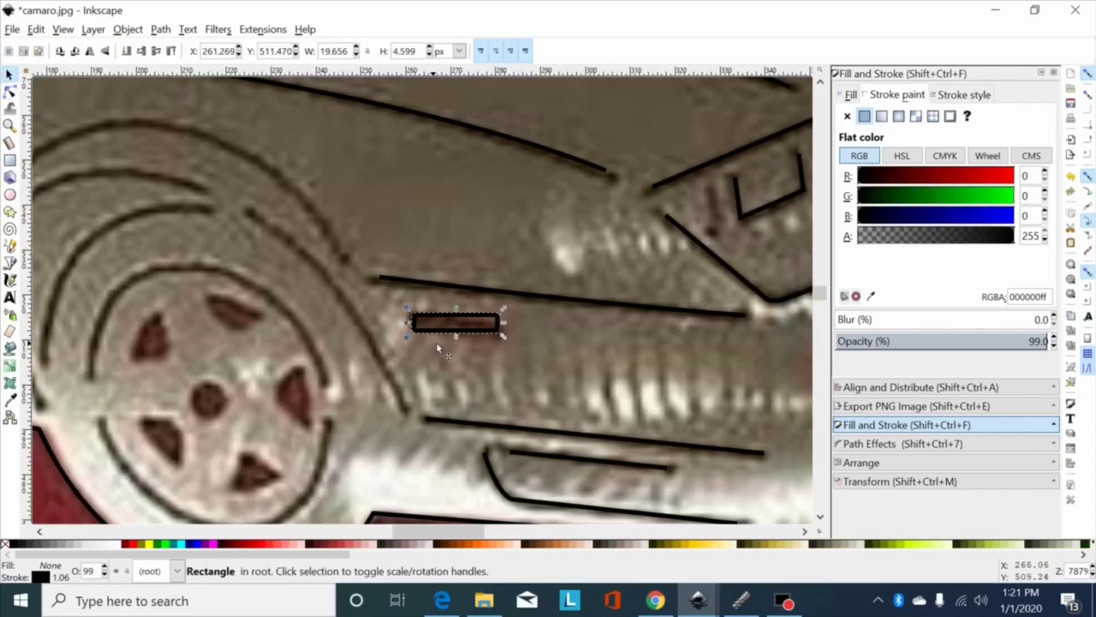
left_click(476, 336)
left_click_drag(506, 309, 512, 311)
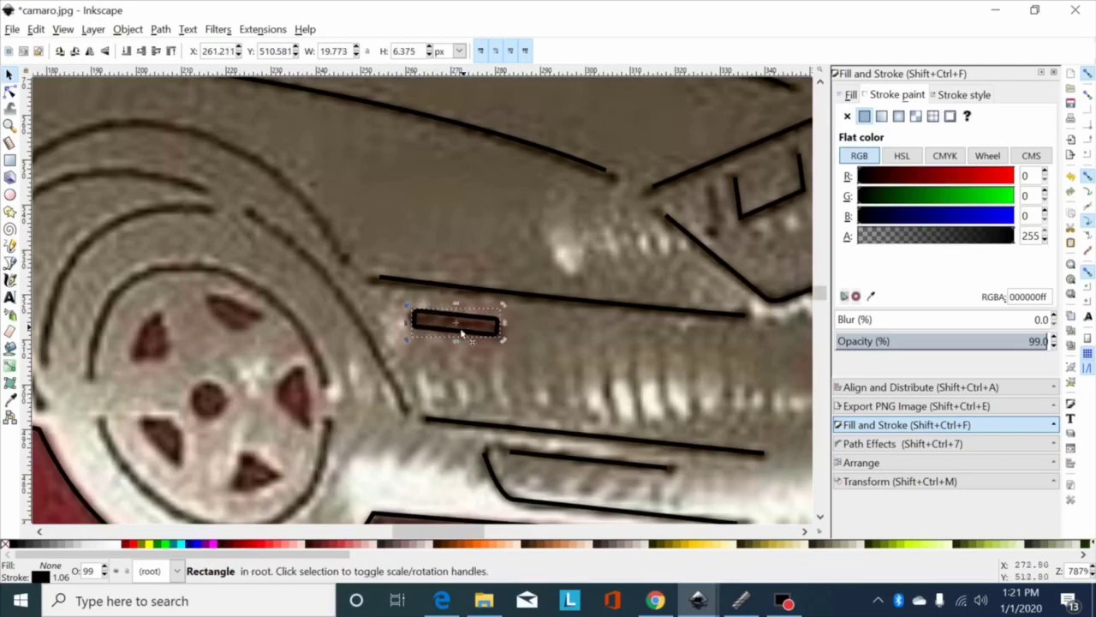
left_click_drag(454, 333, 456, 334)
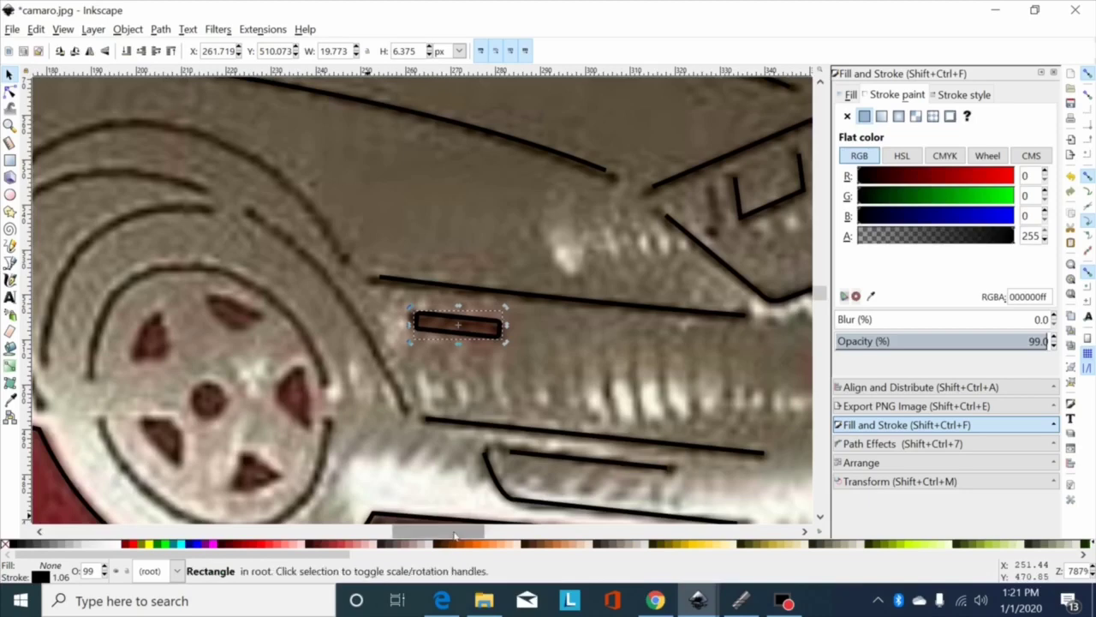
Draw a straight line joining the two ends of the outermost arc above the front wheel.
left_click_drag(452, 531, 424, 531)
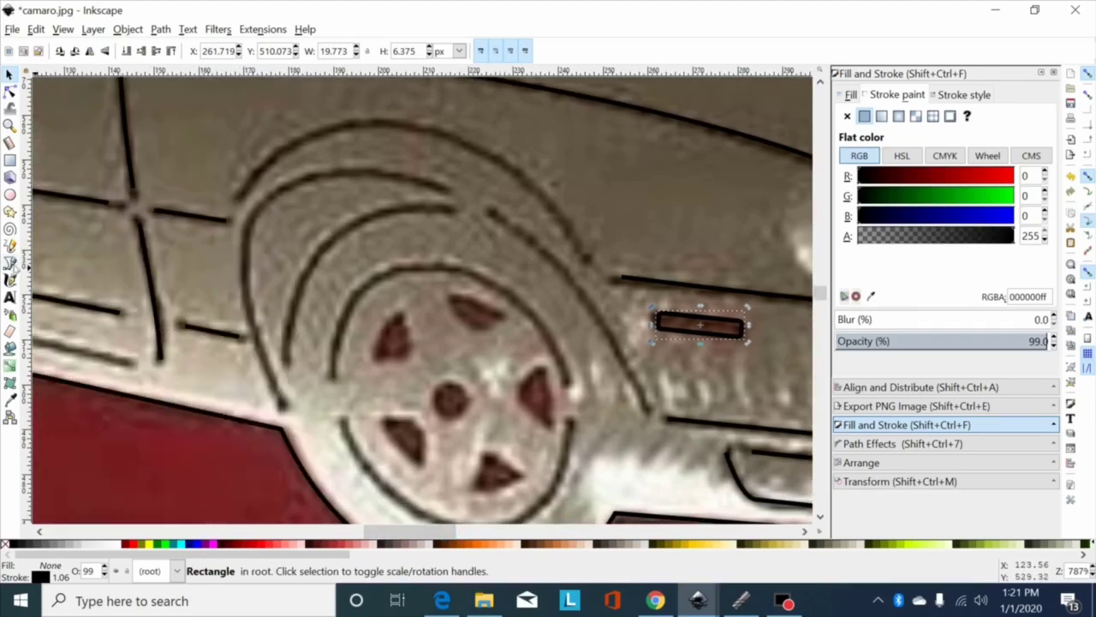
left_click(11, 262)
left_click(243, 191)
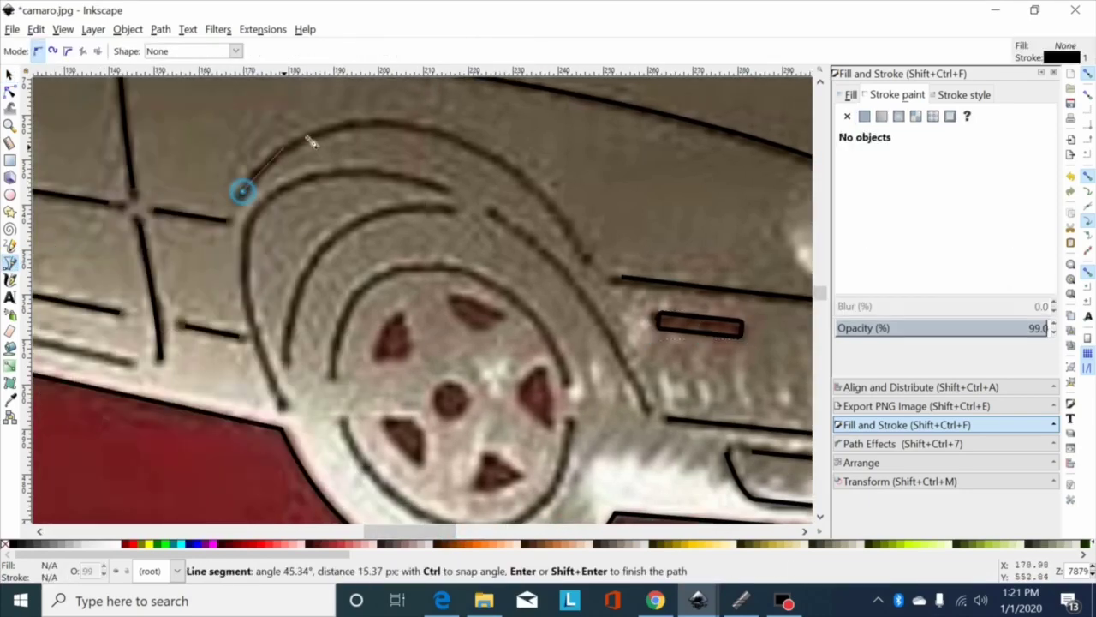
double_click(584, 254)
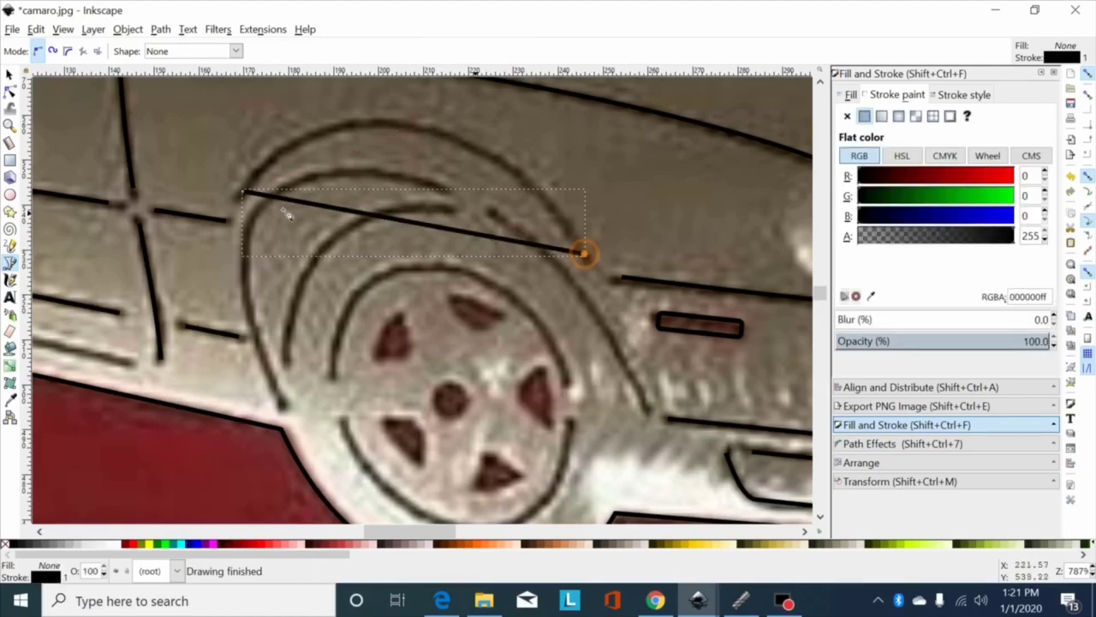
Bend the straight line into an arc along the outermost wheel arch line, adjusting both end handles to fit the photo.
left_click(10, 90)
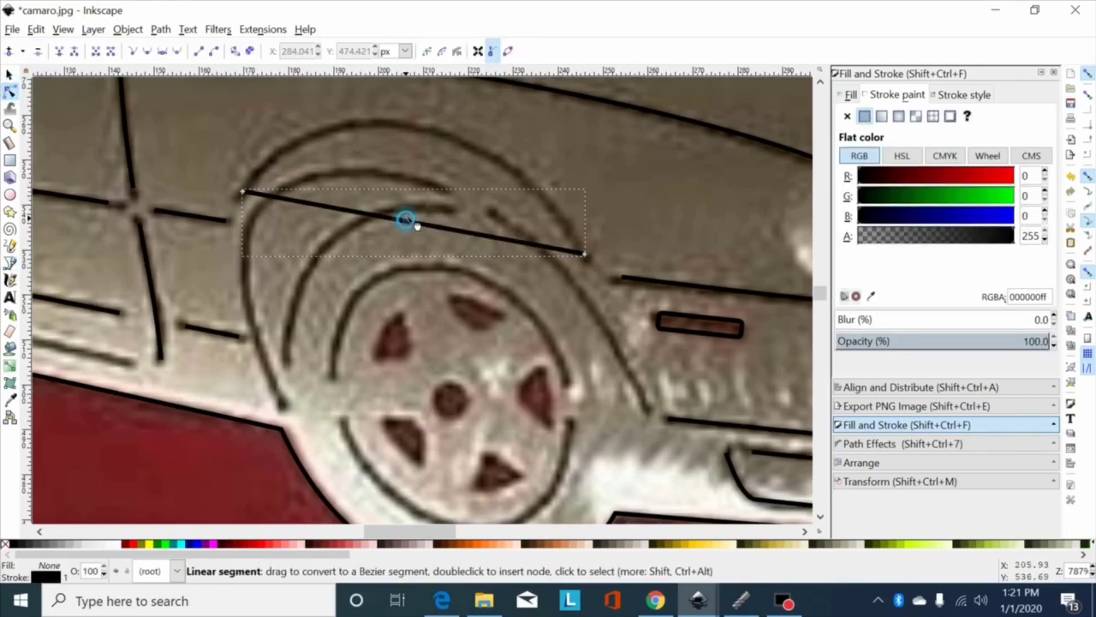
left_click_drag(406, 220, 418, 133)
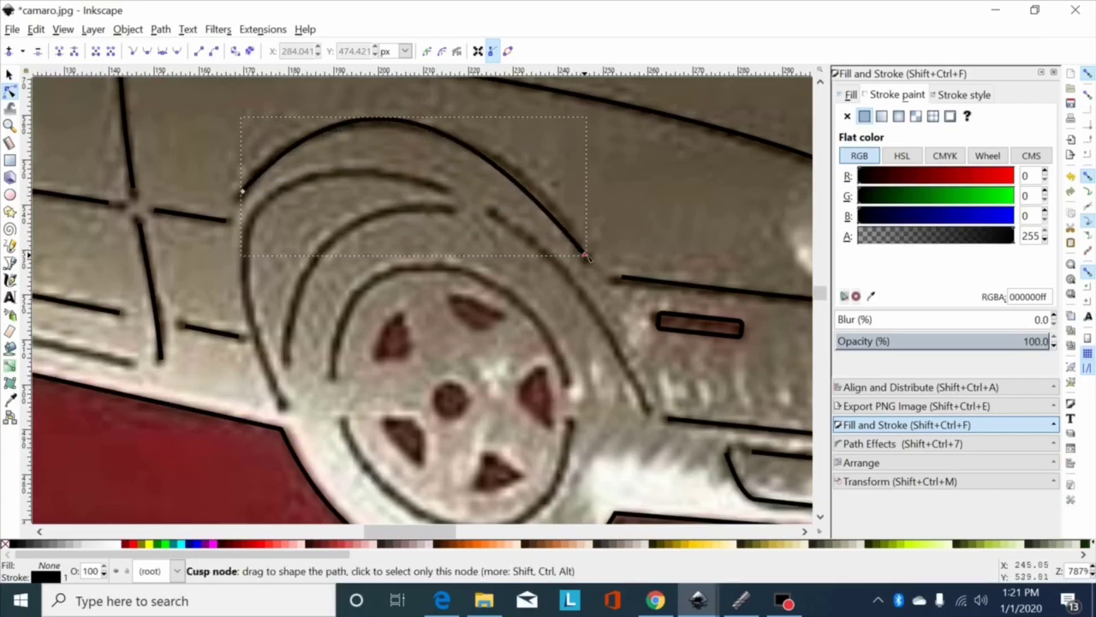
left_click(585, 254)
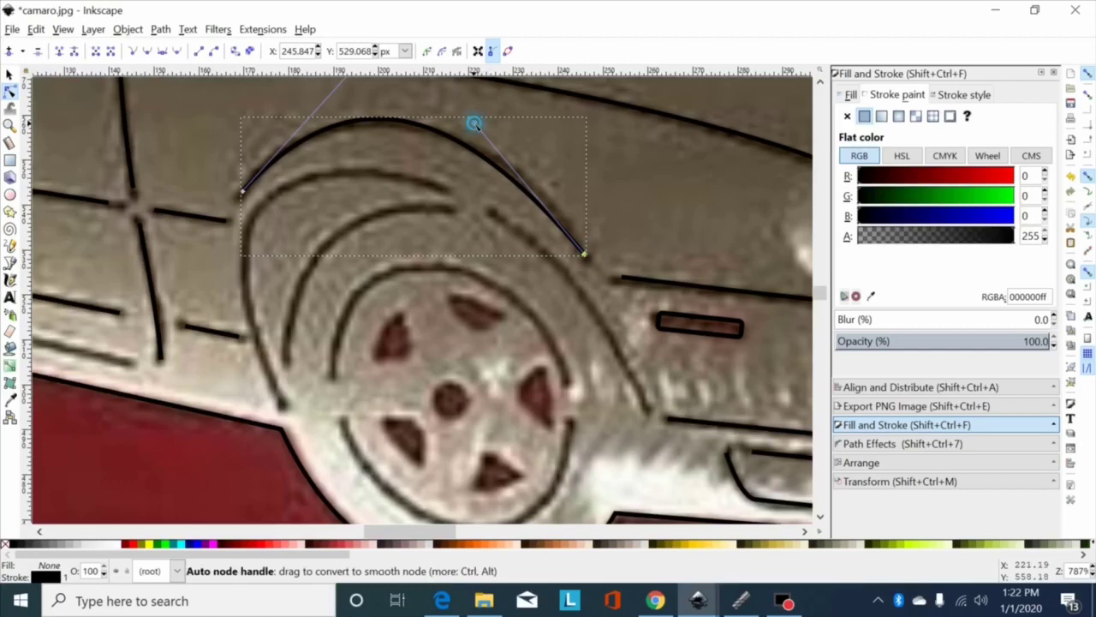
left_click_drag(473, 123, 514, 135)
scroll(373, 122, "up", 1)
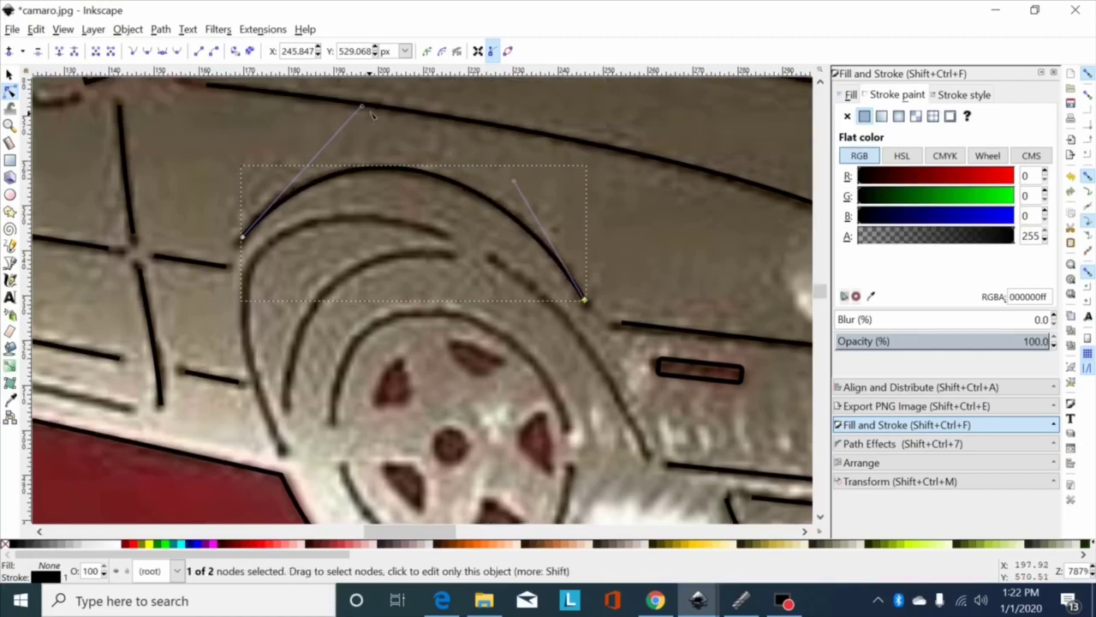
left_click_drag(369, 110, 344, 109)
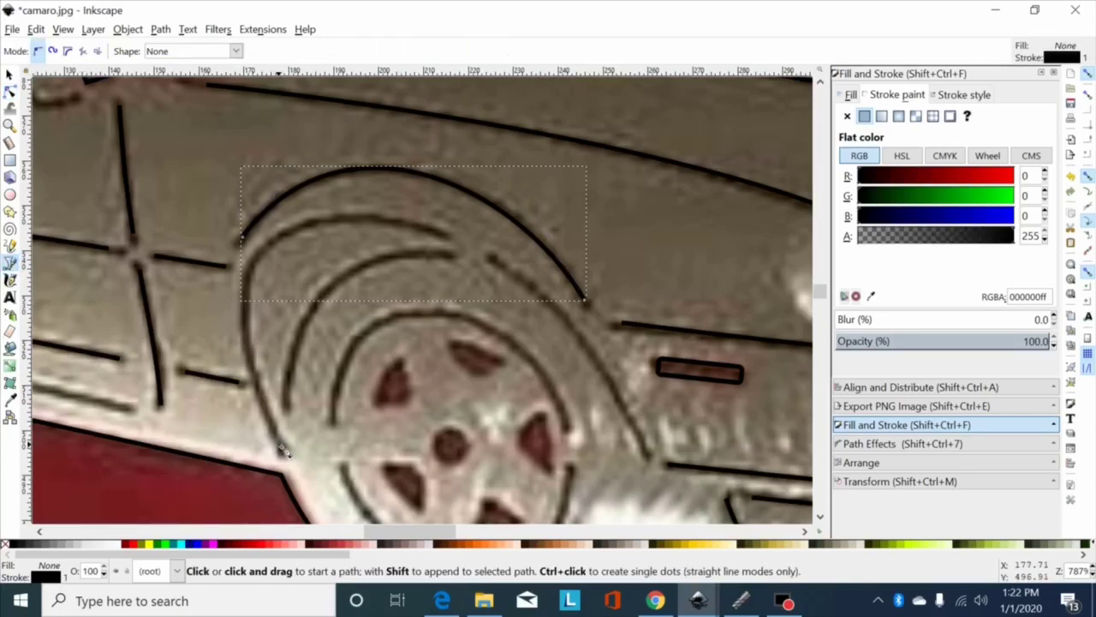
Draw an open two-segment path along the second wheel arch line, from its lower rear end over to its upper end.
left_click(282, 447)
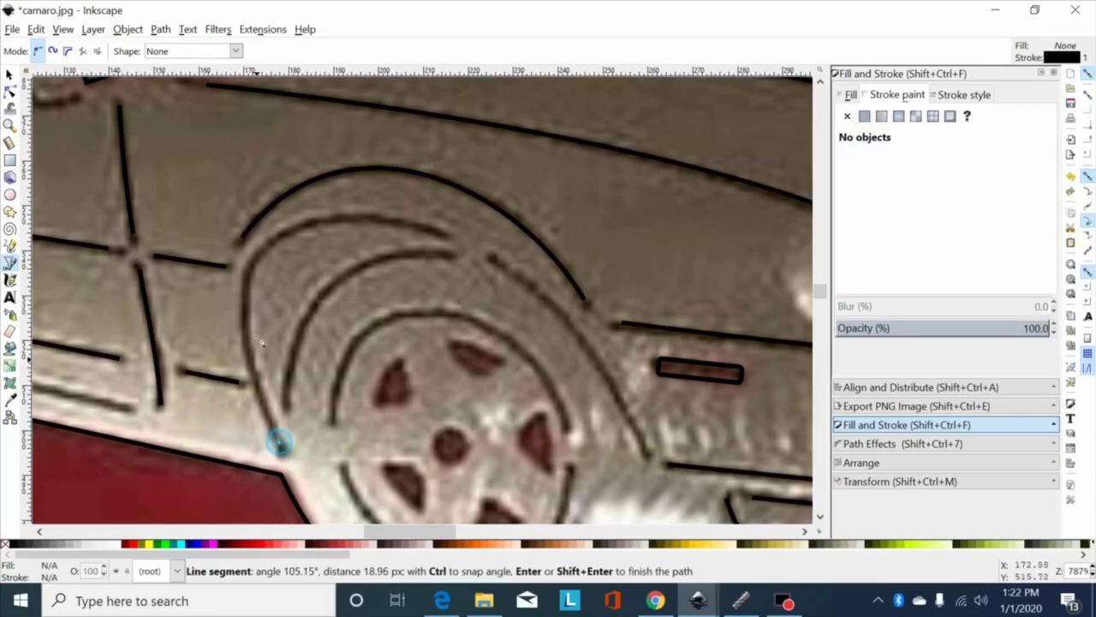
left_click(250, 261)
double_click(443, 230)
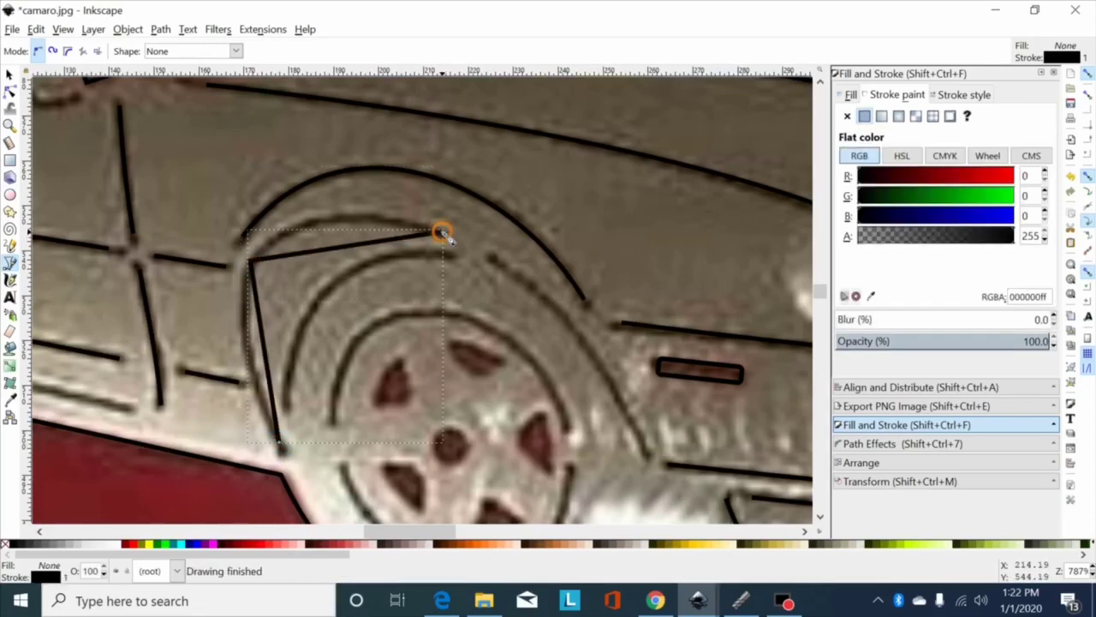
Bend both segments of the second wheel arch path along the photo line and make its middle node smooth.
left_click(9, 89)
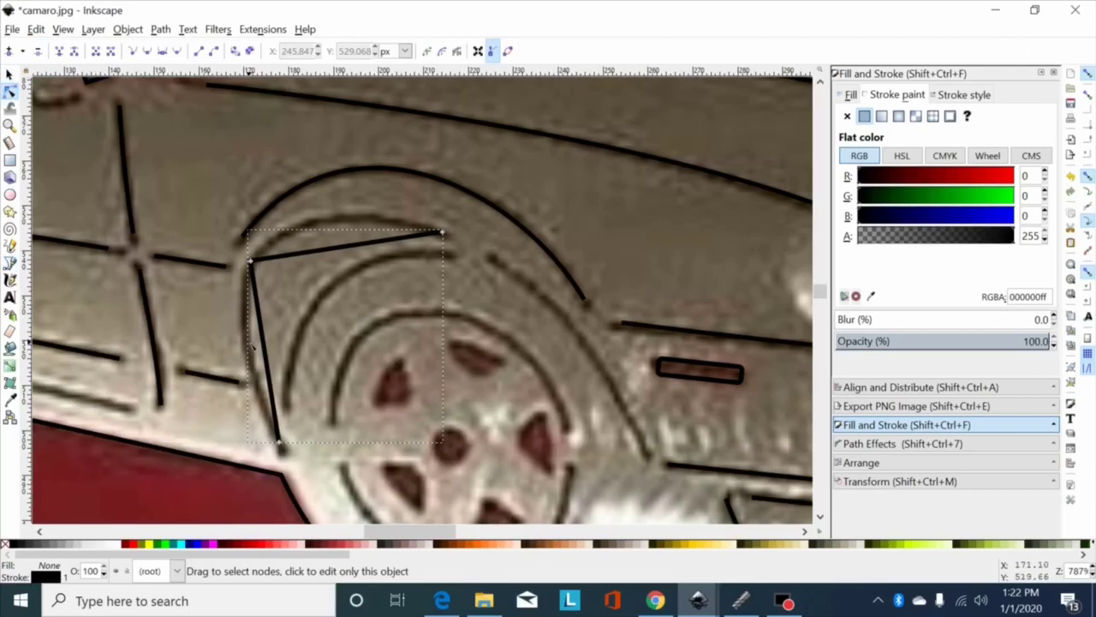
left_click_drag(274, 355, 248, 377)
left_click_drag(327, 263, 340, 232)
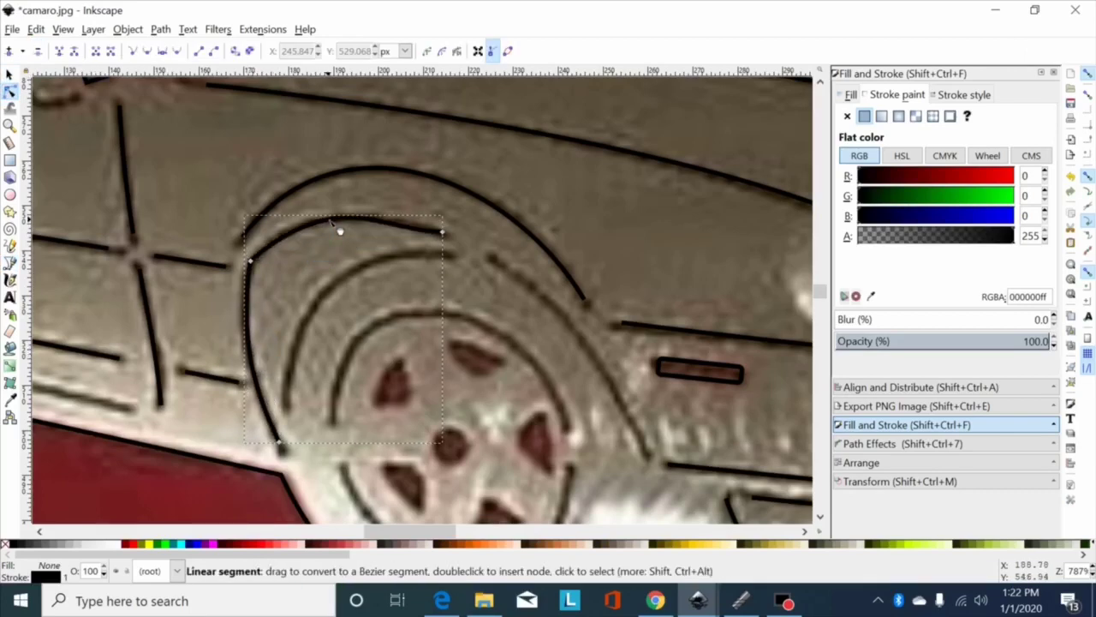
left_click(146, 51)
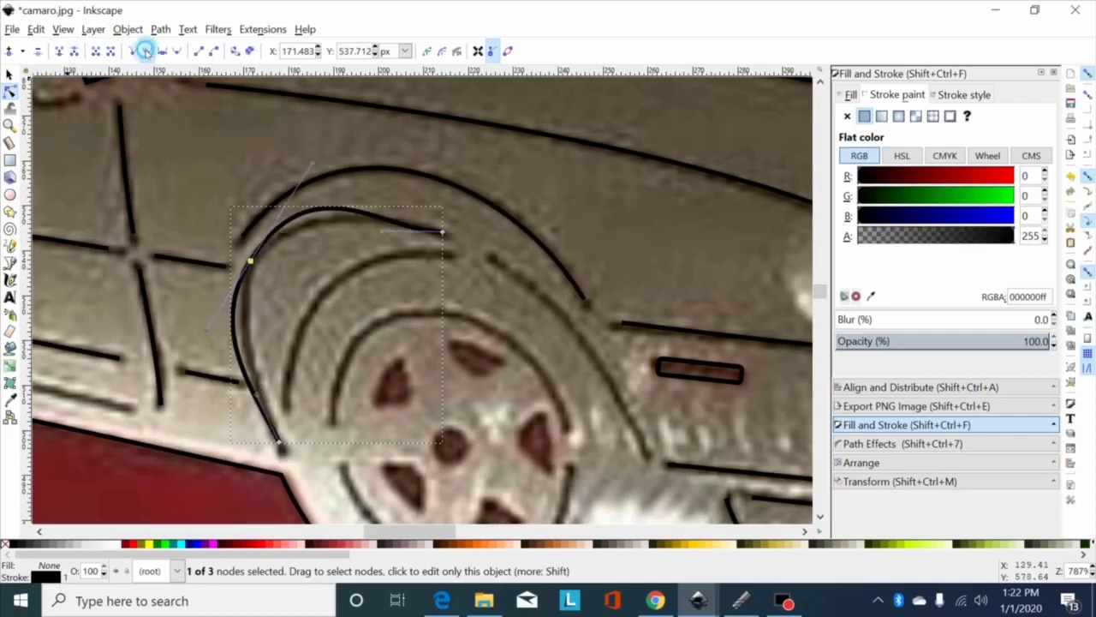
Adjust the second wheel arch's handles and shift its middle node slightly inward so the curve follows the photo line.
left_click_drag(205, 329, 281, 200)
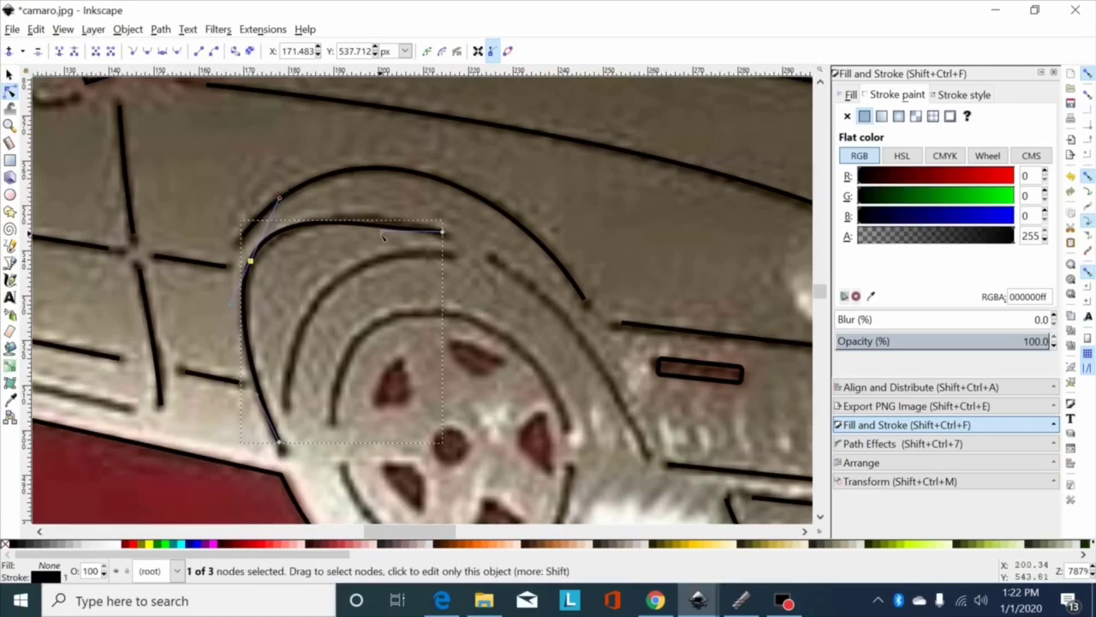
left_click_drag(381, 229, 402, 219)
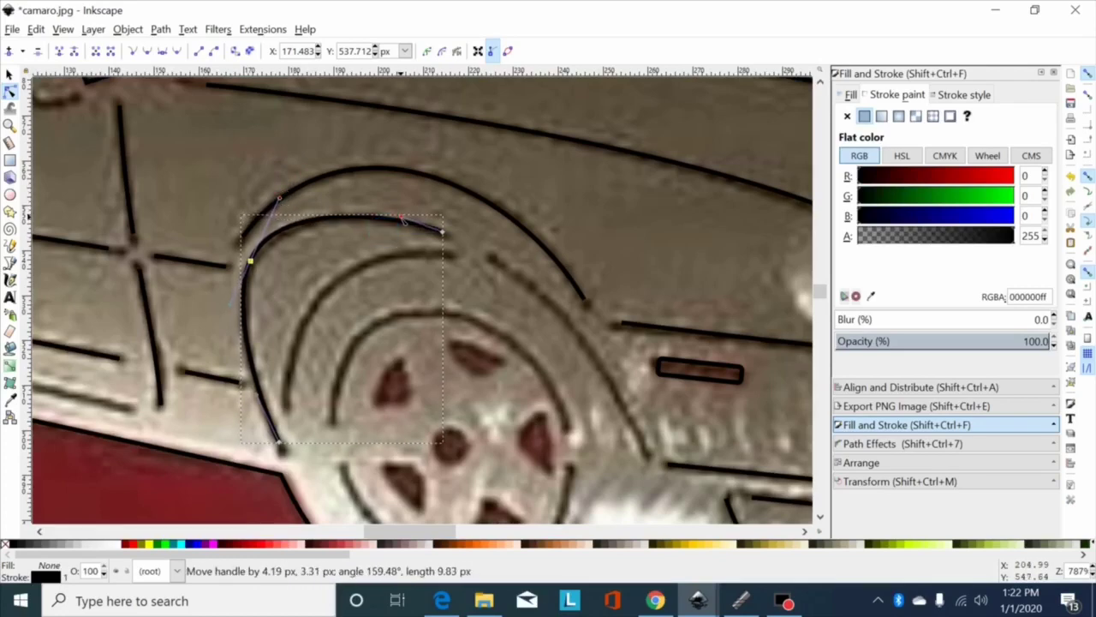
left_click(252, 261)
left_click_drag(251, 262, 255, 265)
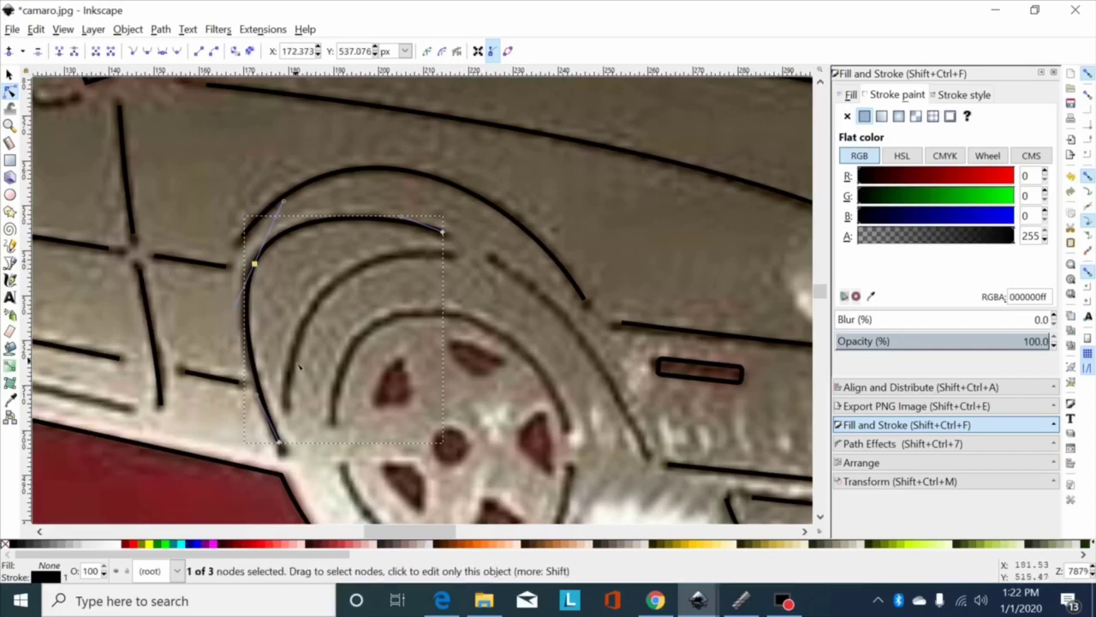
left_click_drag(235, 310, 252, 262)
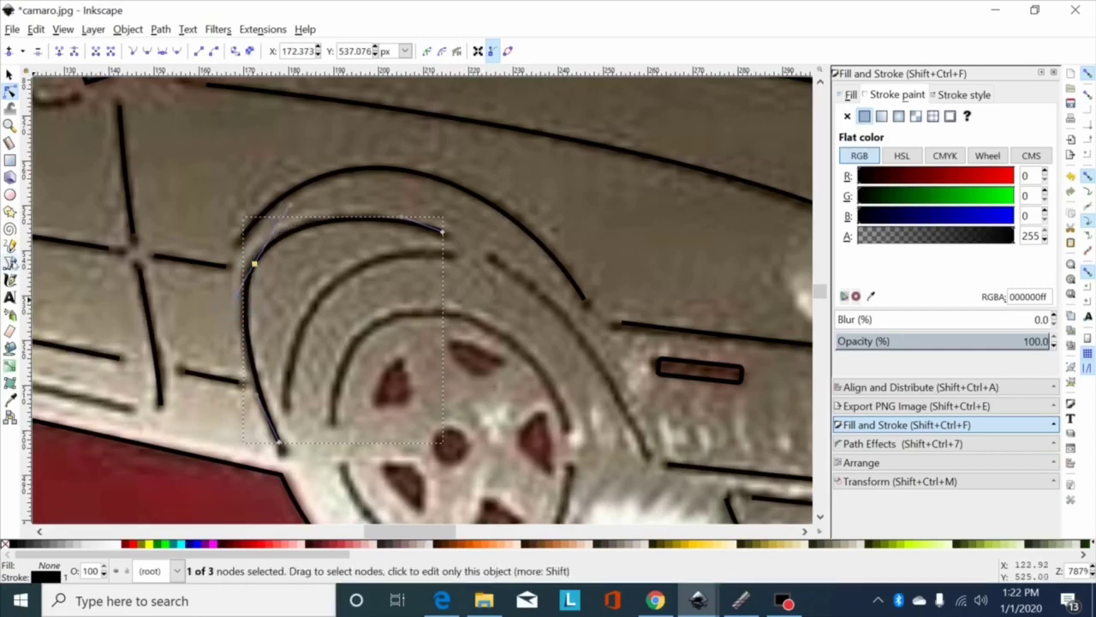
Draw a curved path along the third wheel arch line, from its lower rear end up to its upper end.
key("b")
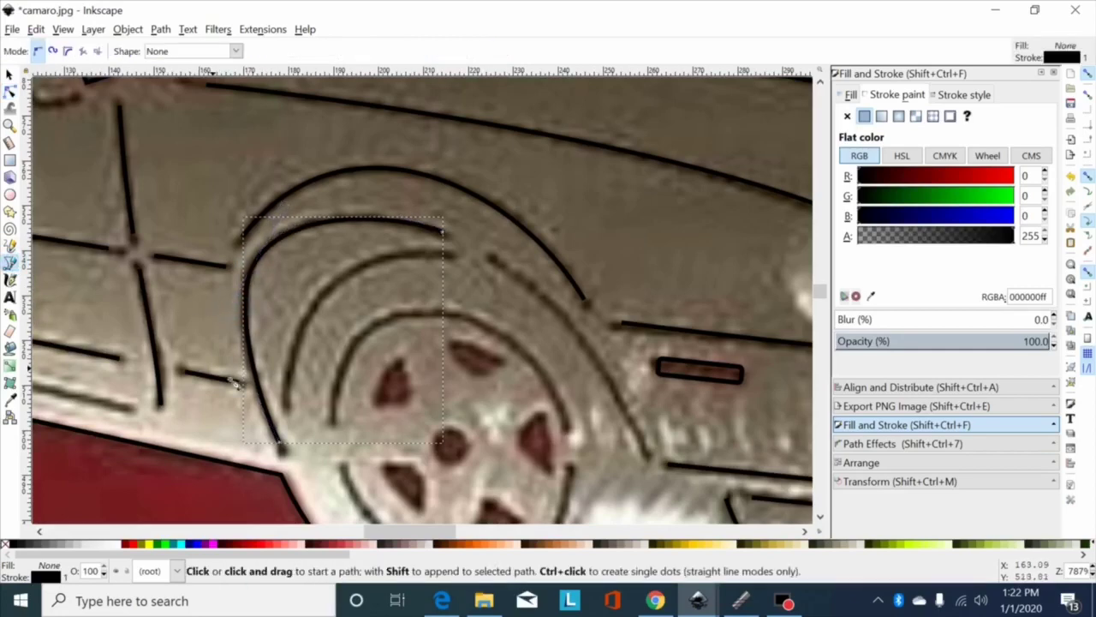
left_click(287, 400)
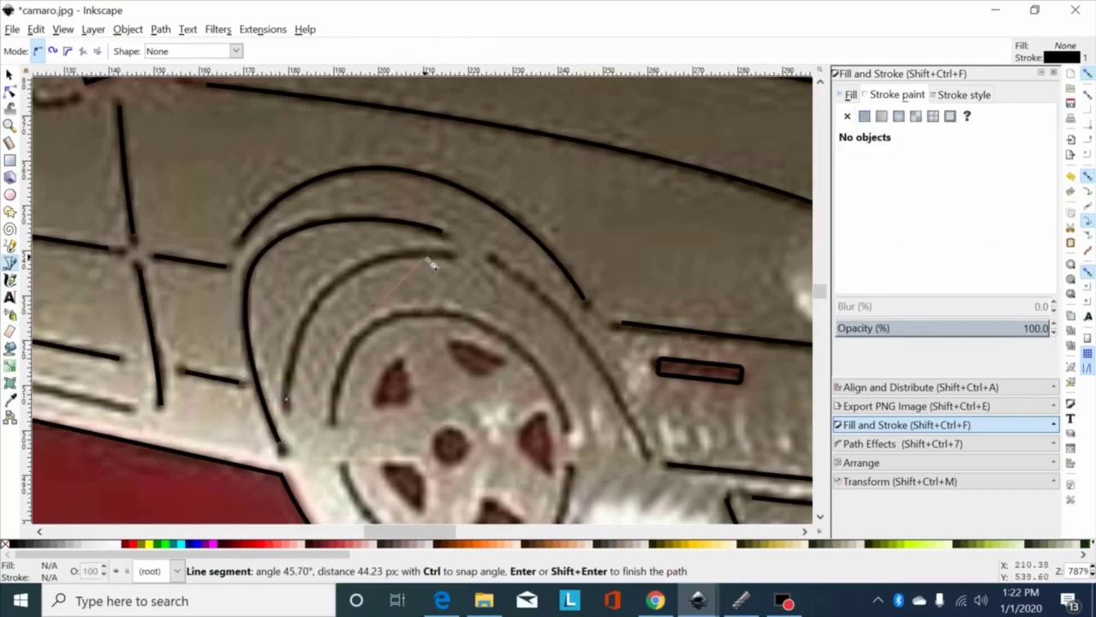
left_click_drag(425, 254, 565, 254)
key("Return")
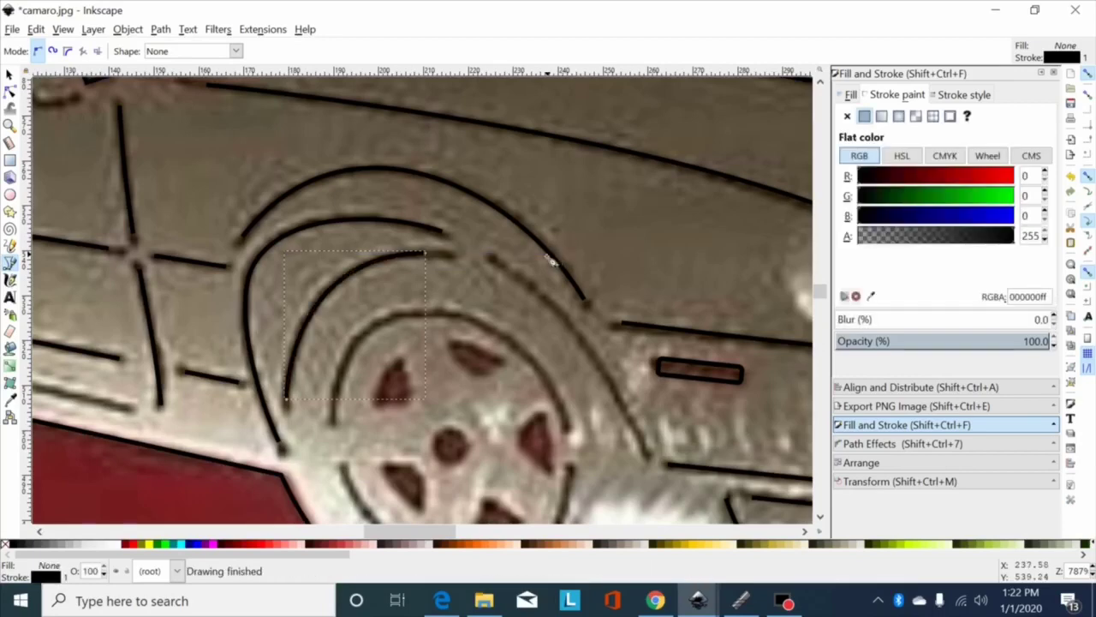
Draw a curved path along the front wheel arch line, from its upper end down to its lower front end.
left_click(493, 260)
mouse_move(589, 301)
left_mouse_down()
mouse_move(633, 378)
mouse_move(709, 594)
left_mouse_up()
right_click(714, 449)
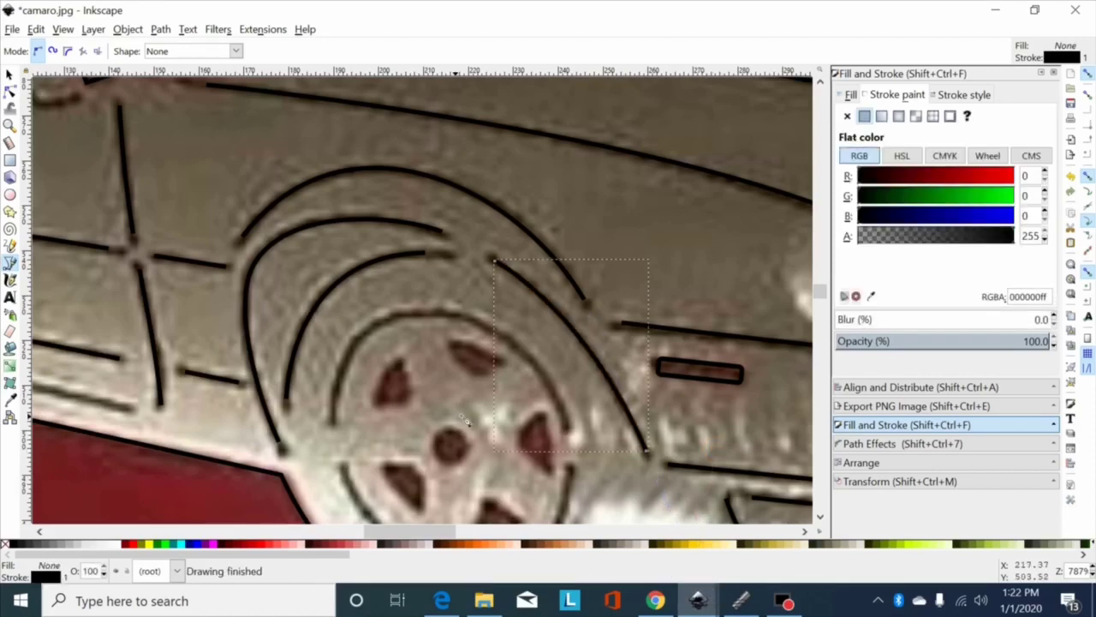
Draw a curved path joining the rear and front ends of the wheel rim's upper arc.
scroll(465, 419, "down", 1)
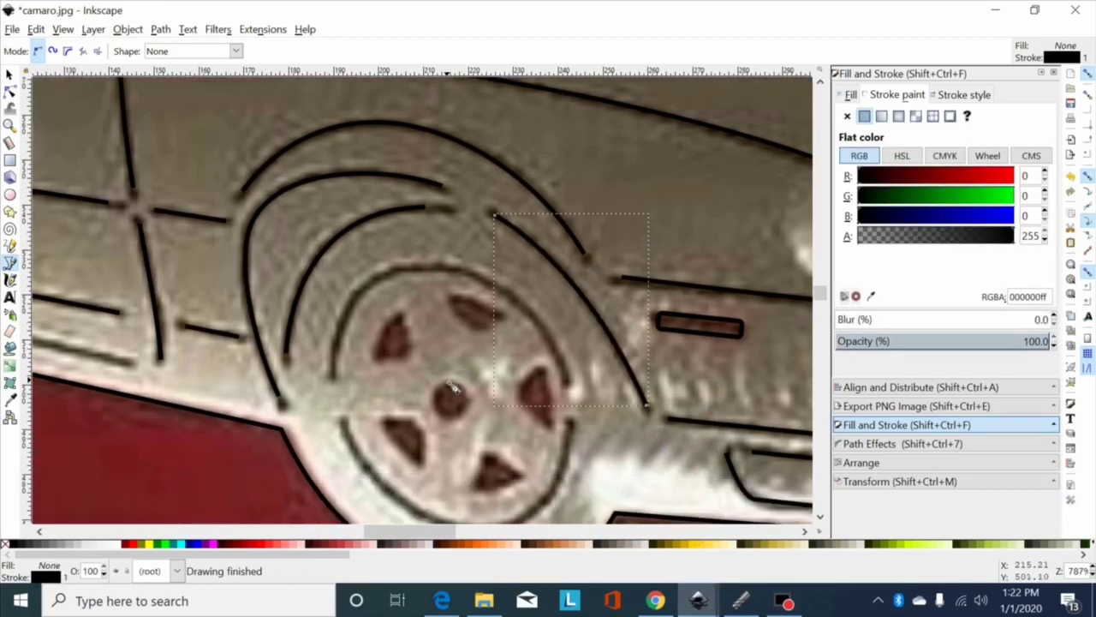
left_click(331, 374)
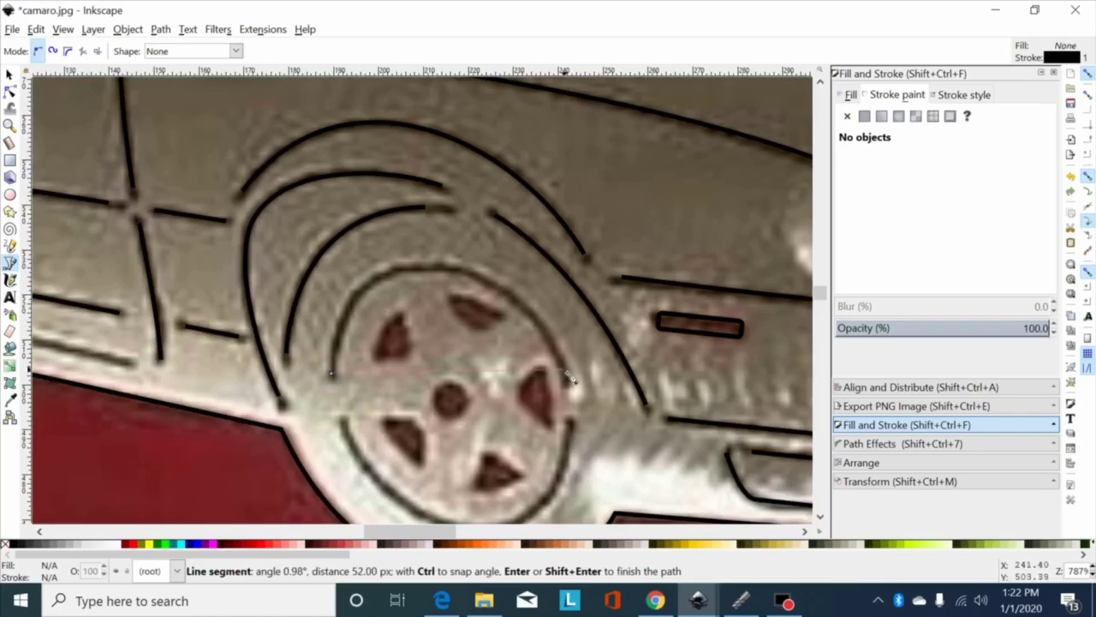
mouse_move(570, 382)
left_mouse_down()
mouse_move(685, 520)
mouse_move(665, 502)
left_mouse_up()
right_click(665, 502)
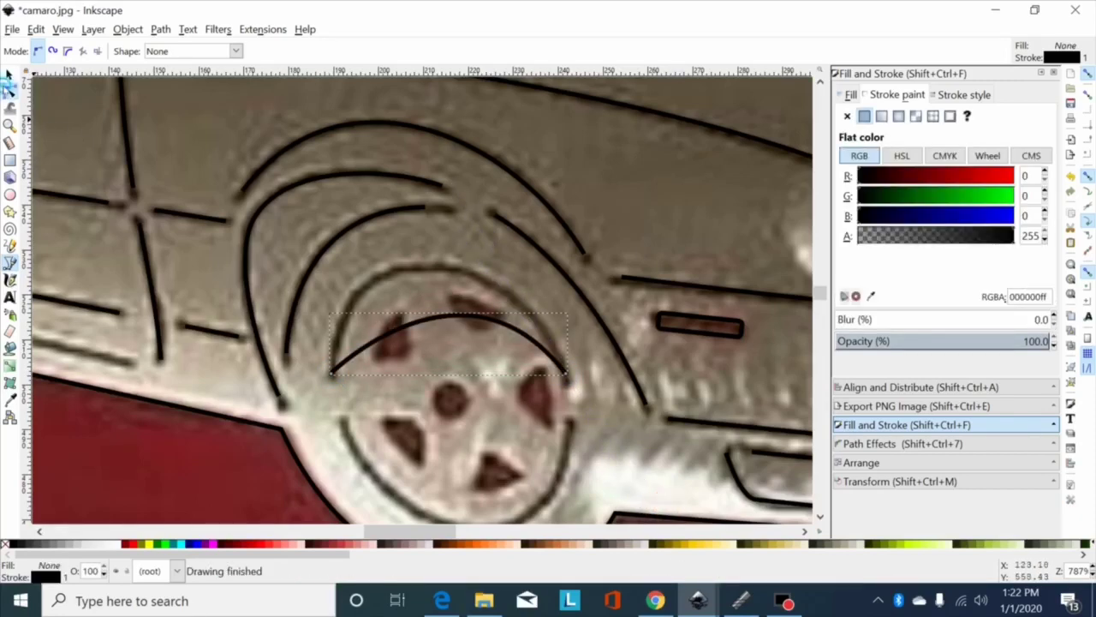
Add a middle node to the upper rim curve, move it to the arc's peak, and bend the front half onto the photo line.
left_click(9, 89)
double_click(440, 318)
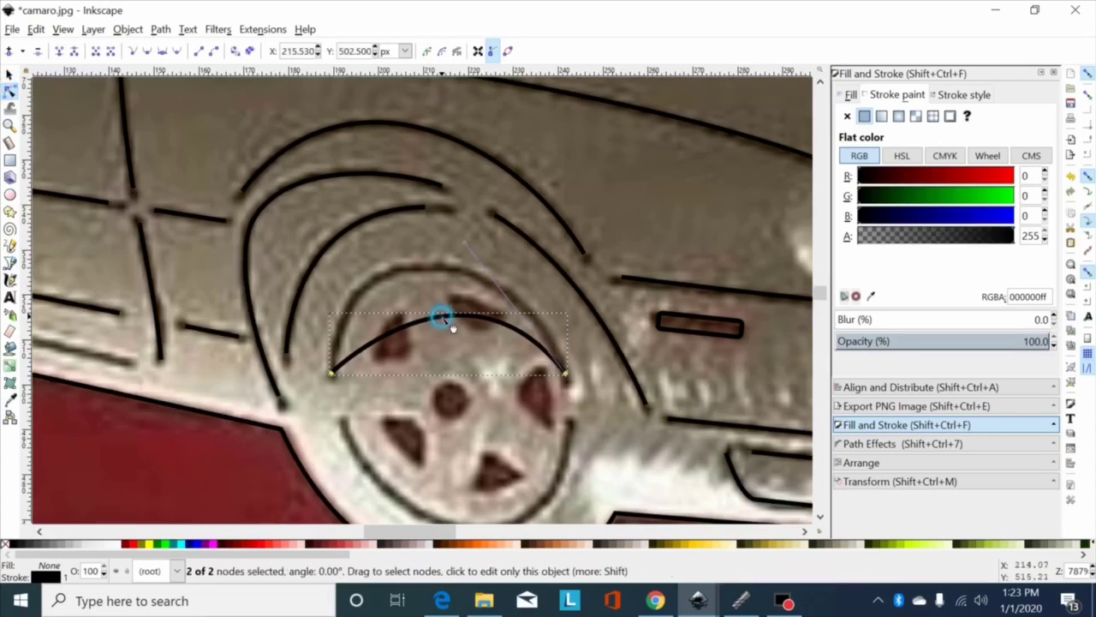
left_click_drag(440, 317, 506, 267)
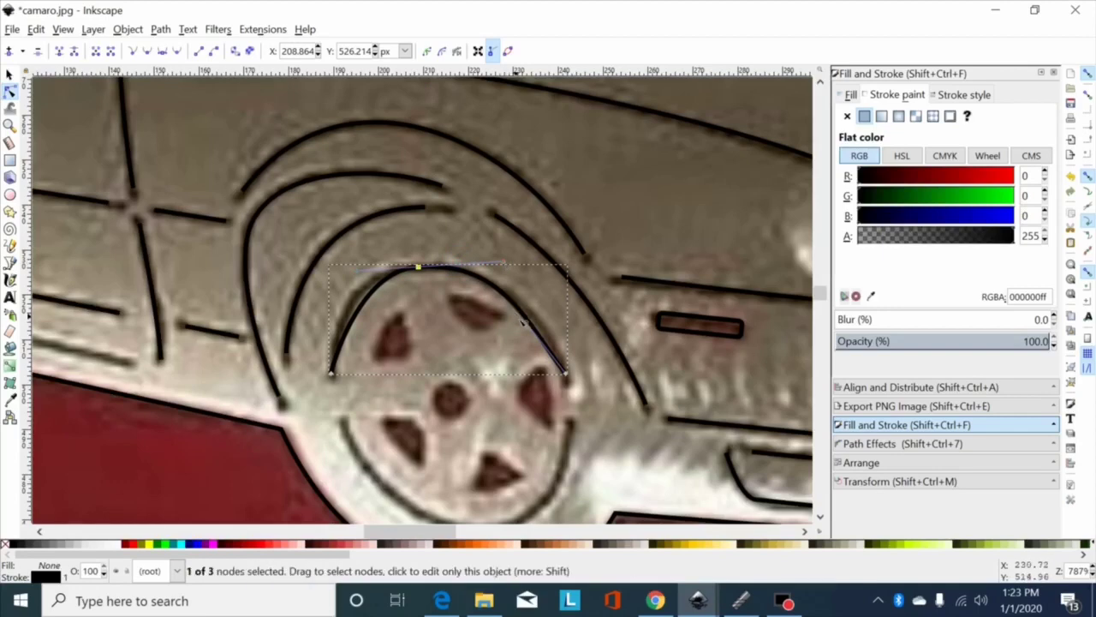
left_click_drag(528, 323, 549, 326)
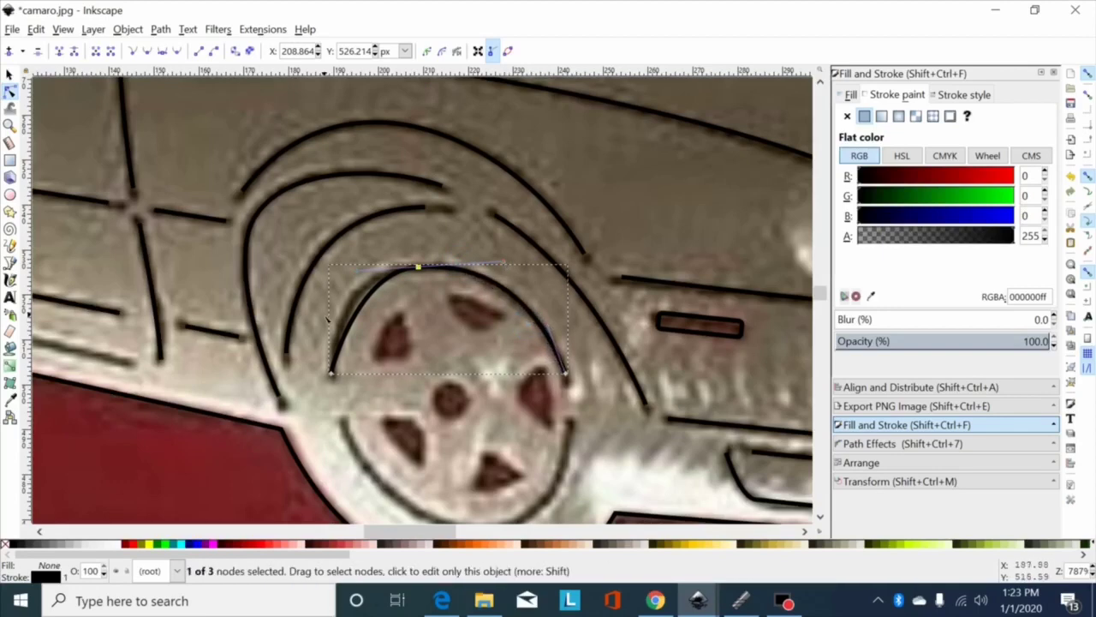
Fit the rear half of the upper rim curve to the photo line and fine-tune the peak node's handle.
left_click(332, 373, "shift")
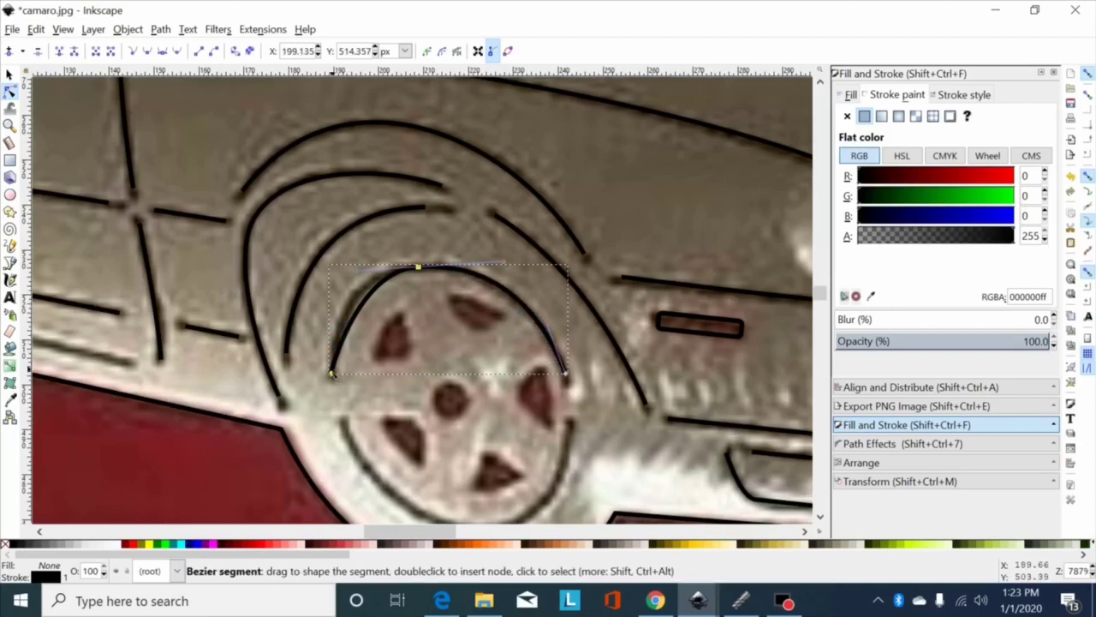
left_click(332, 372)
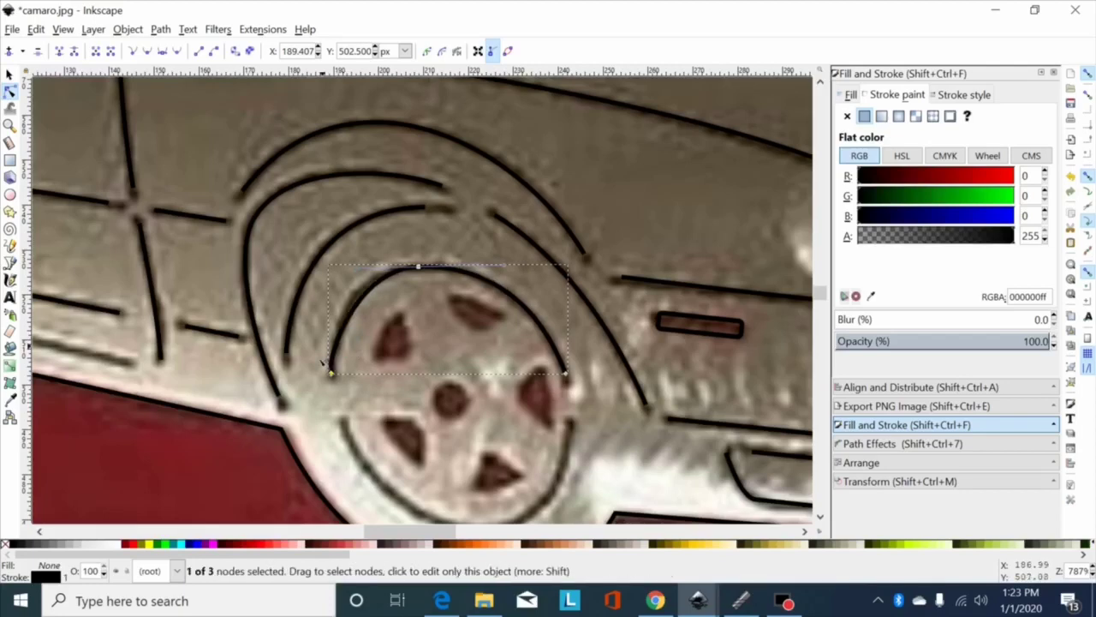
left_click_drag(324, 363, 351, 277)
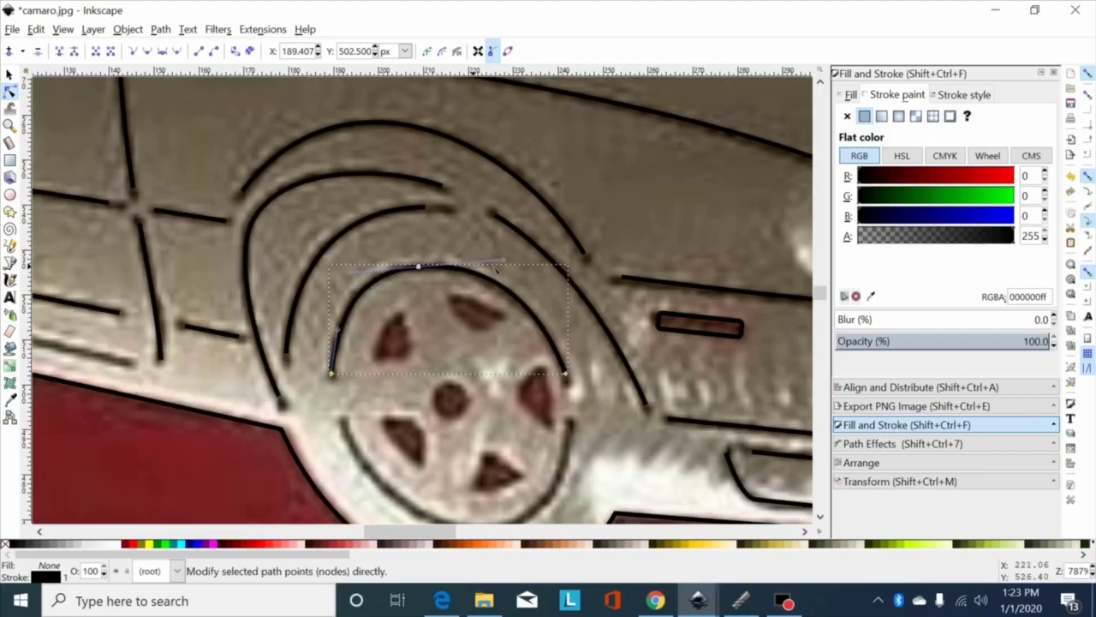
left_click_drag(501, 257, 497, 262)
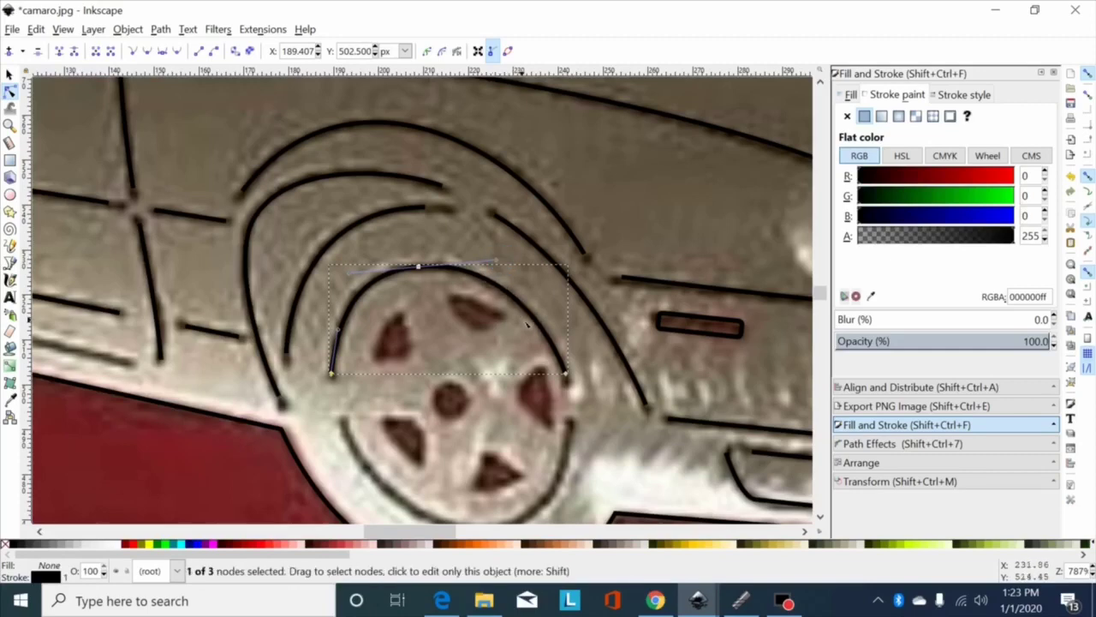
Draw an open two-segment path along the rim's lower arc, from its rear end through its lowest point to its front end.
scroll(541, 319, "down", 2)
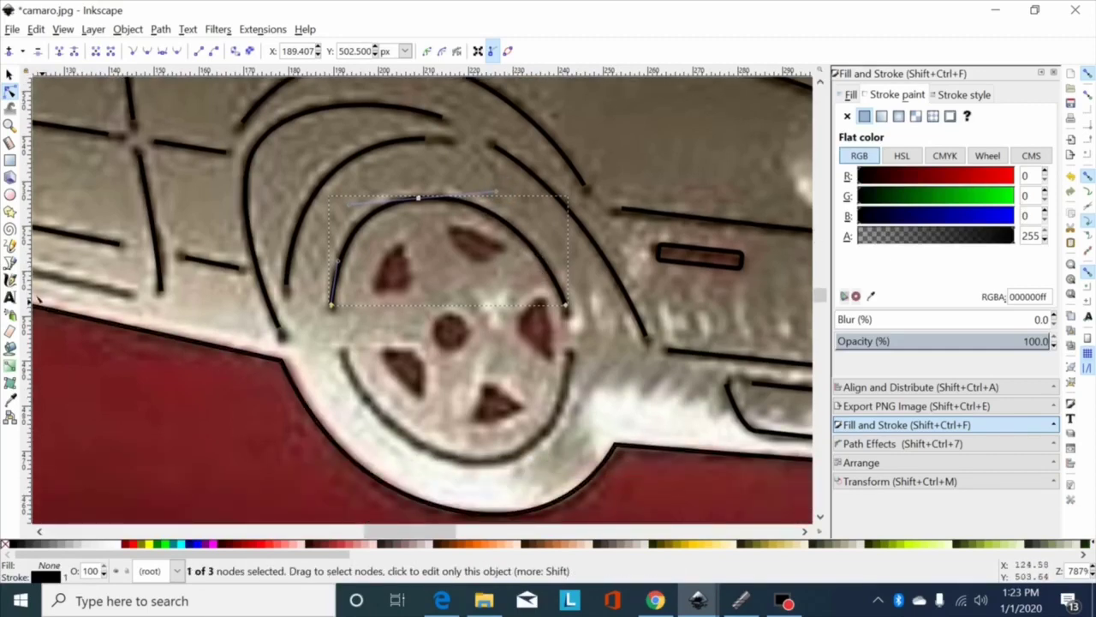
left_click(11, 262)
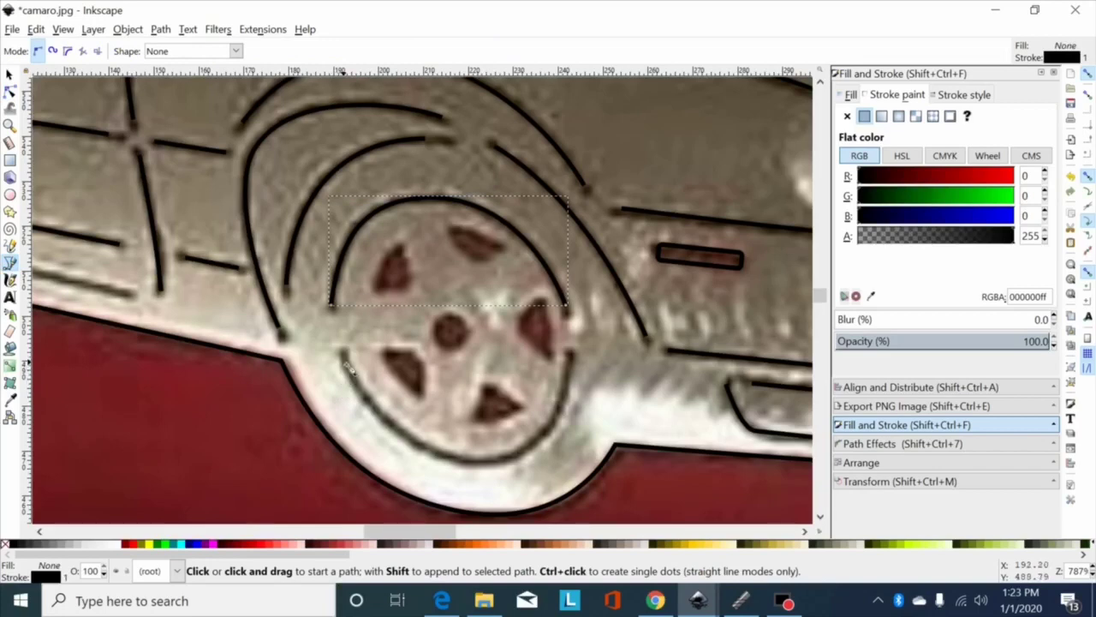
left_click(343, 355)
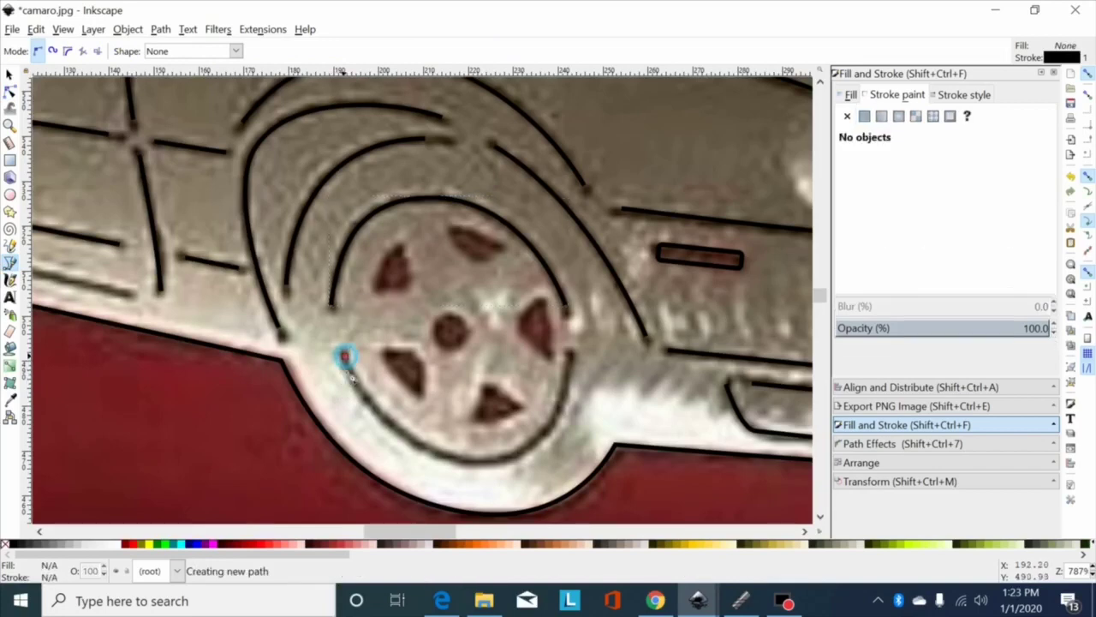
left_click(477, 472)
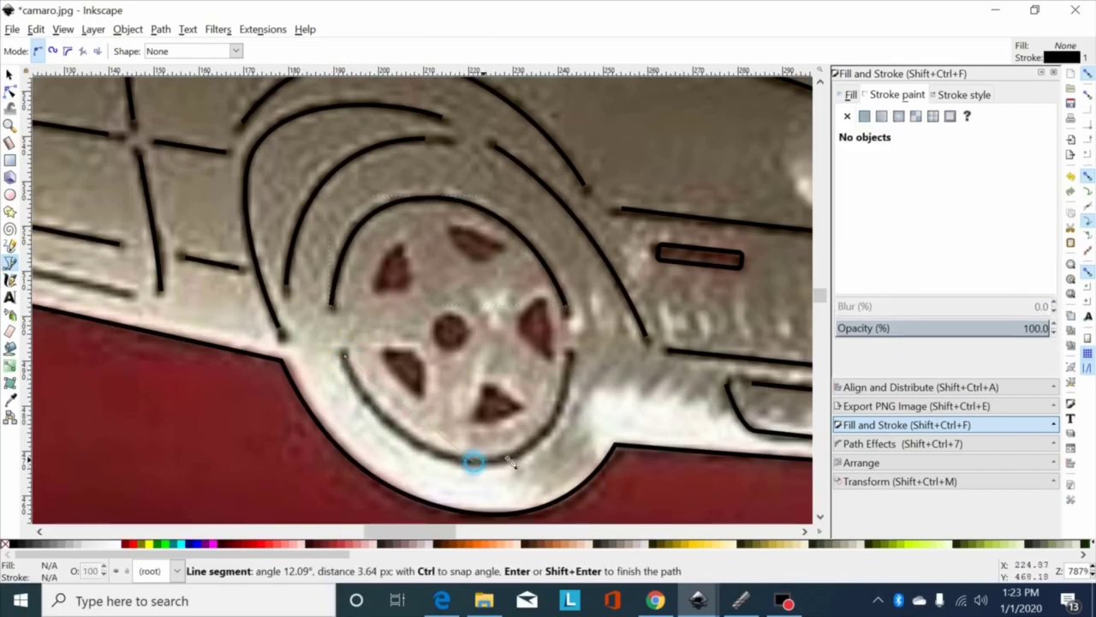
double_click(572, 357)
Bend both segments of the lower rim path along the photo line and make the lowest node smooth.
left_click(10, 91)
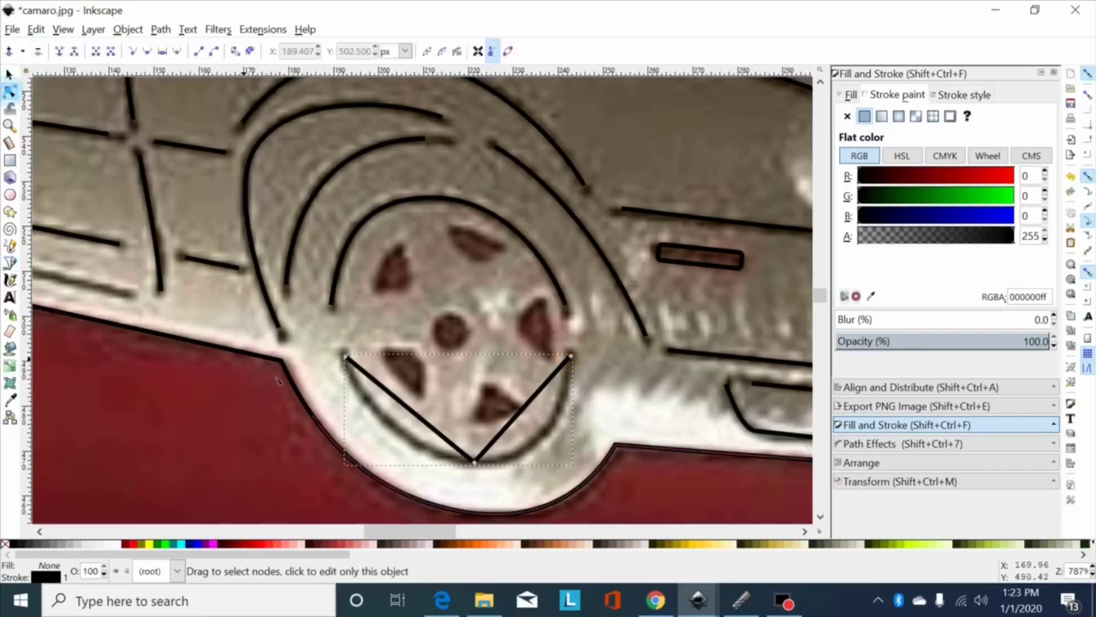
left_click_drag(412, 411, 395, 433)
left_click_drag(524, 413, 546, 434)
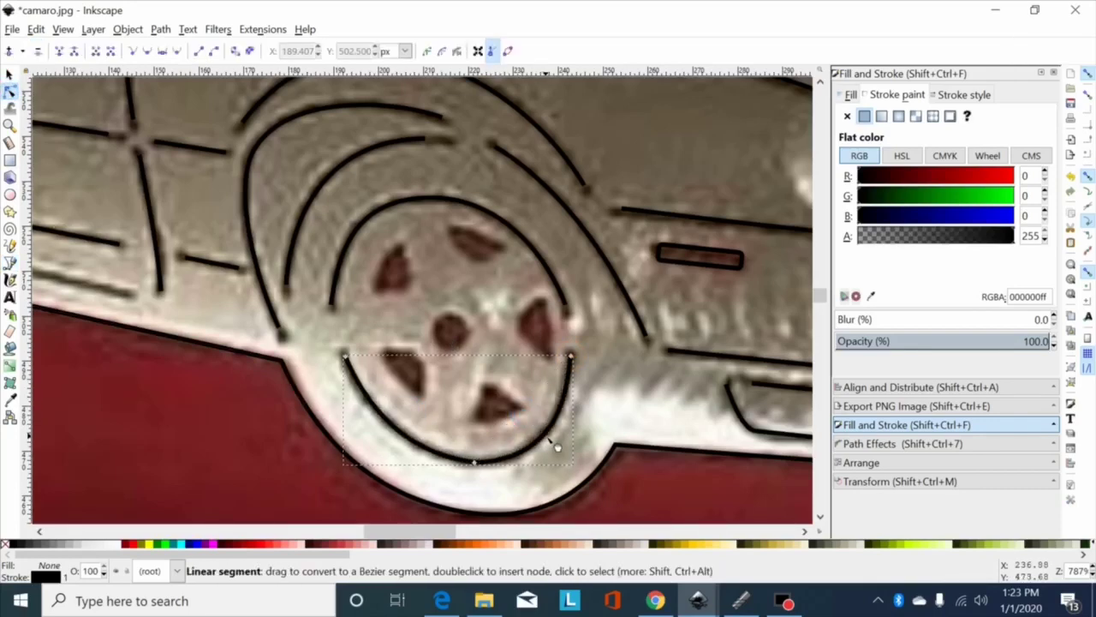
left_click(475, 462)
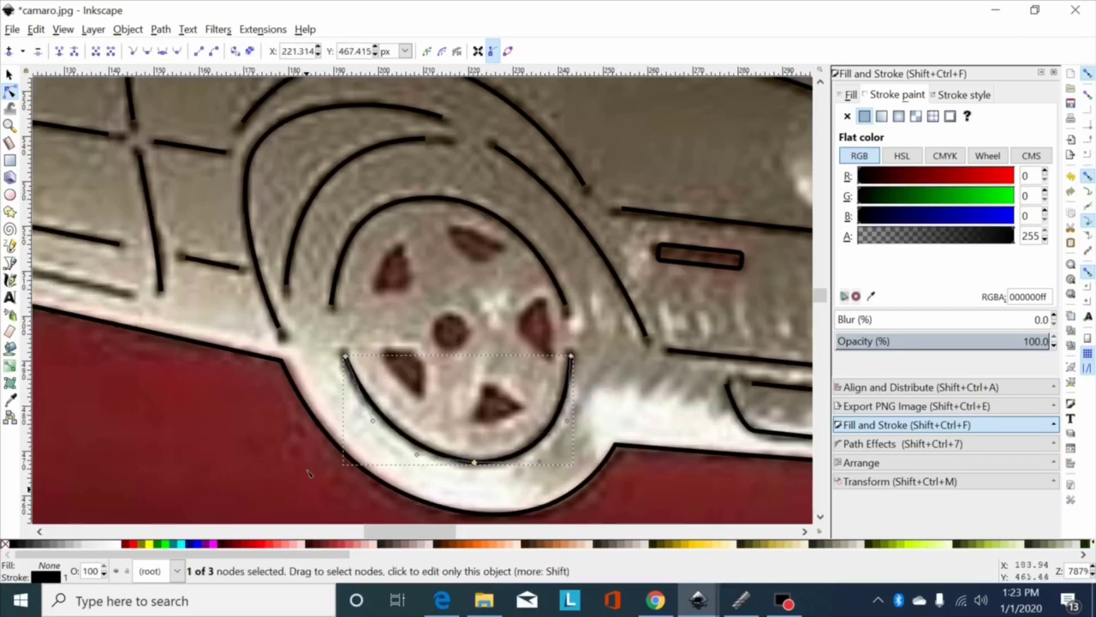
left_click(154, 52)
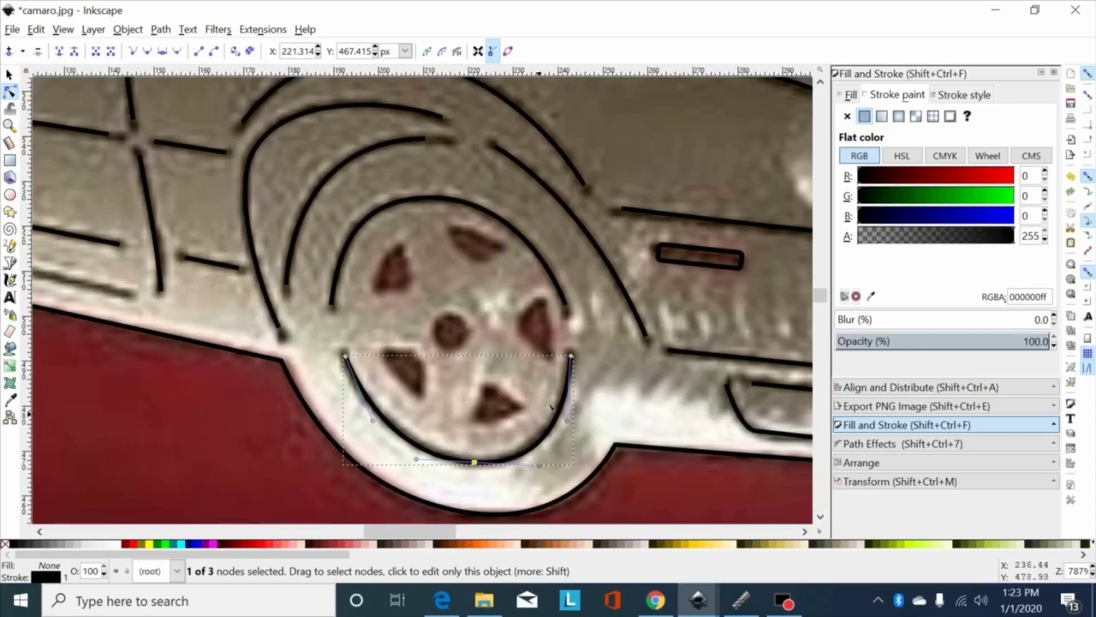
Draw a closed six-node outline around the wheel's upper rear spoke opening.
left_click(10, 262)
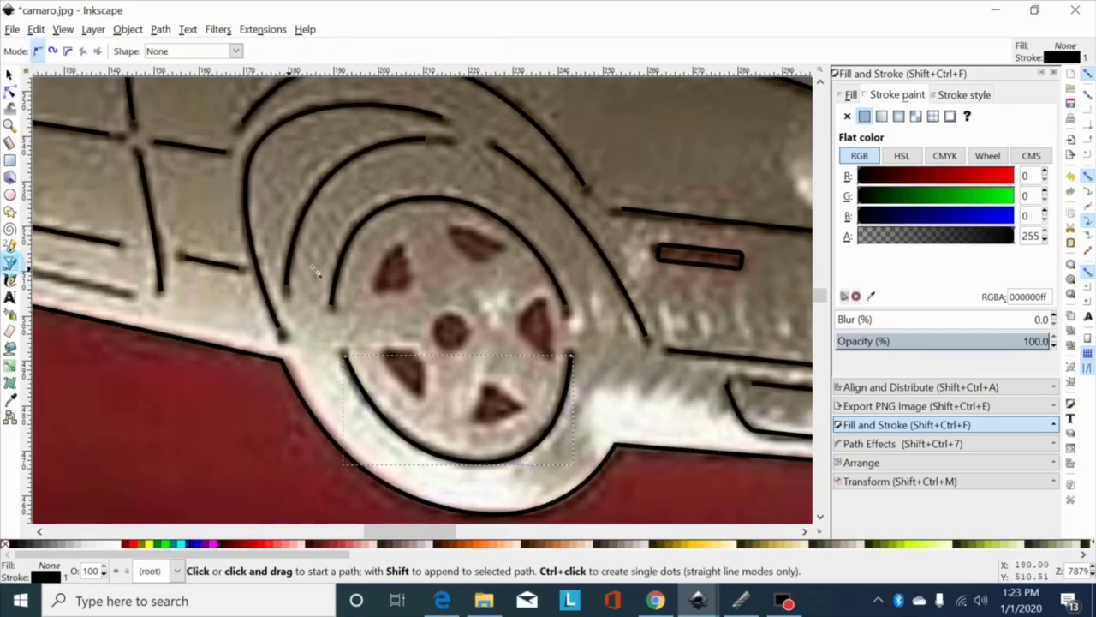
left_click(396, 254)
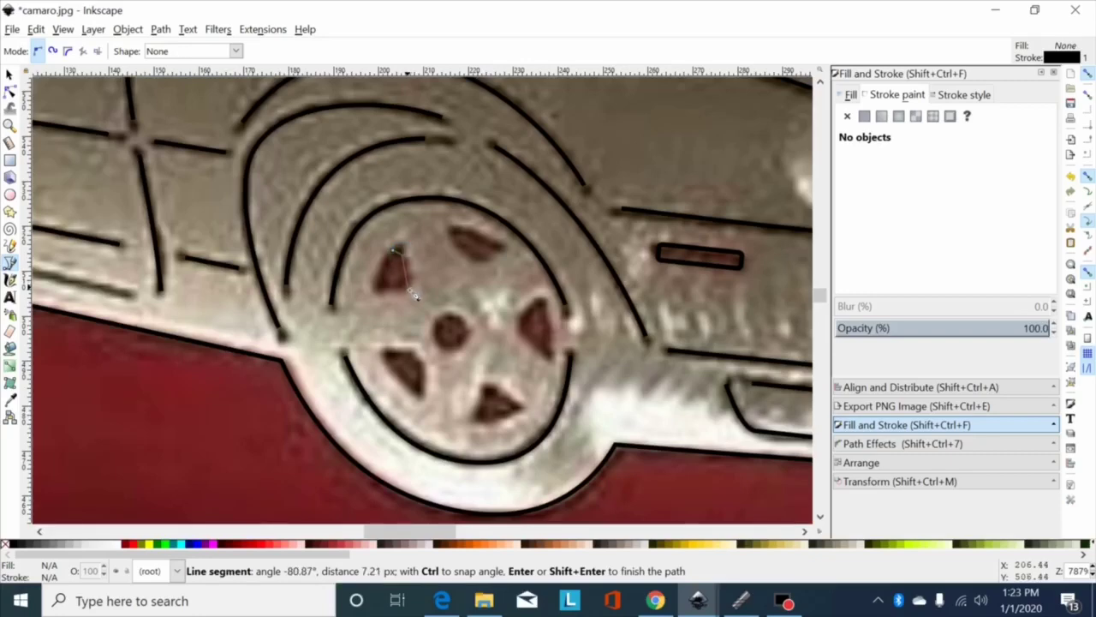
left_click(408, 280)
left_click(401, 291)
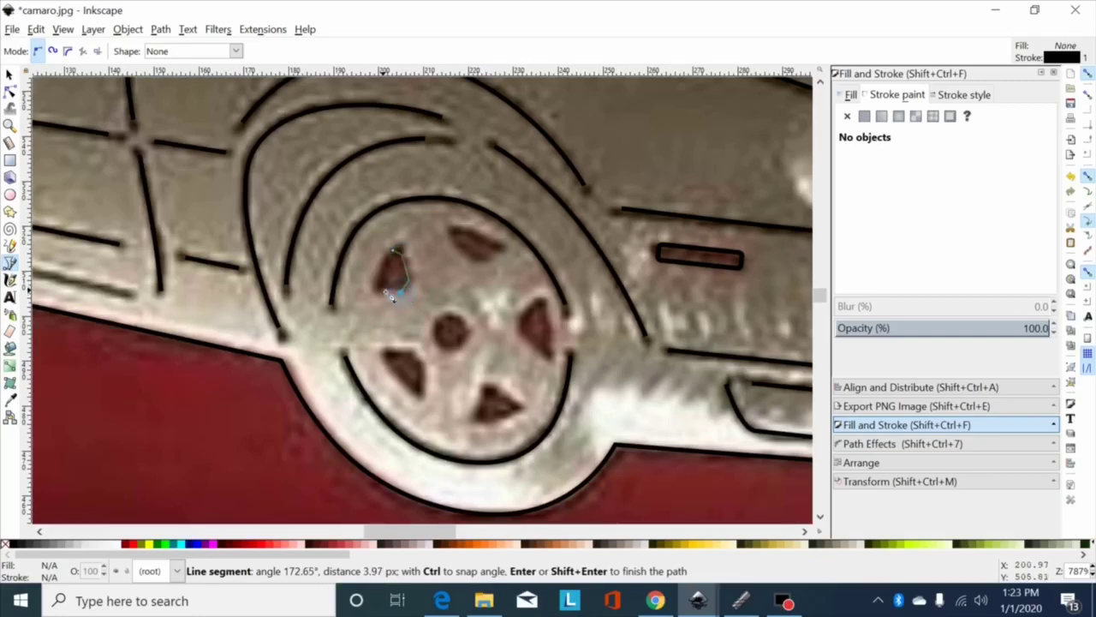
left_click(392, 298)
left_click(379, 285)
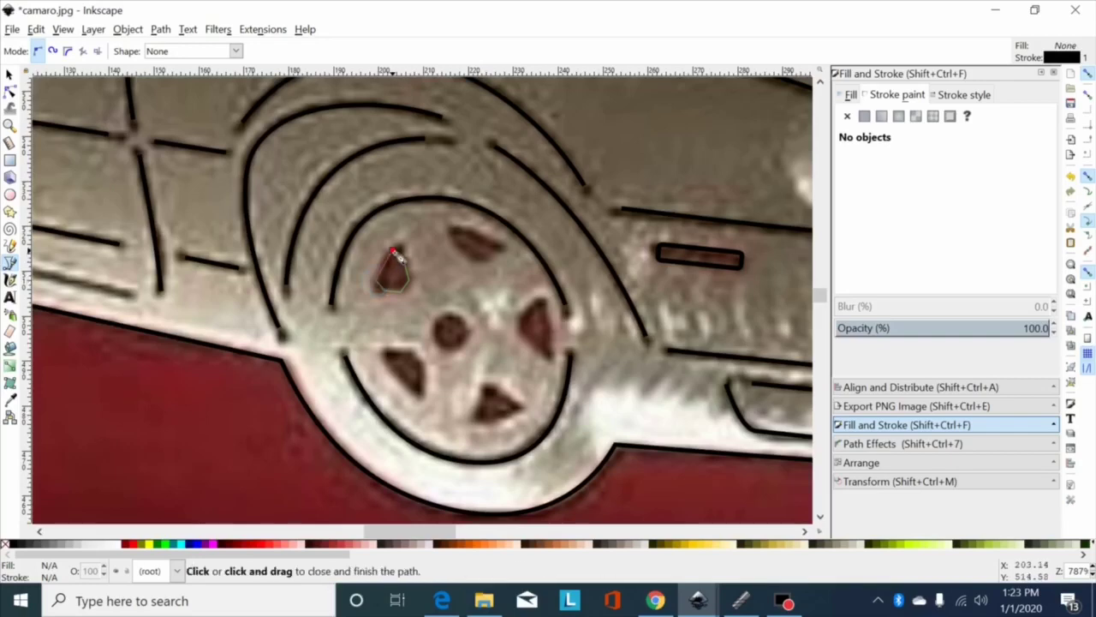
left_click(393, 250)
Make the upper rear spoke outline's nodes auto-smooth and fit its lower rear corner and rear edge to the photo.
left_click(10, 90)
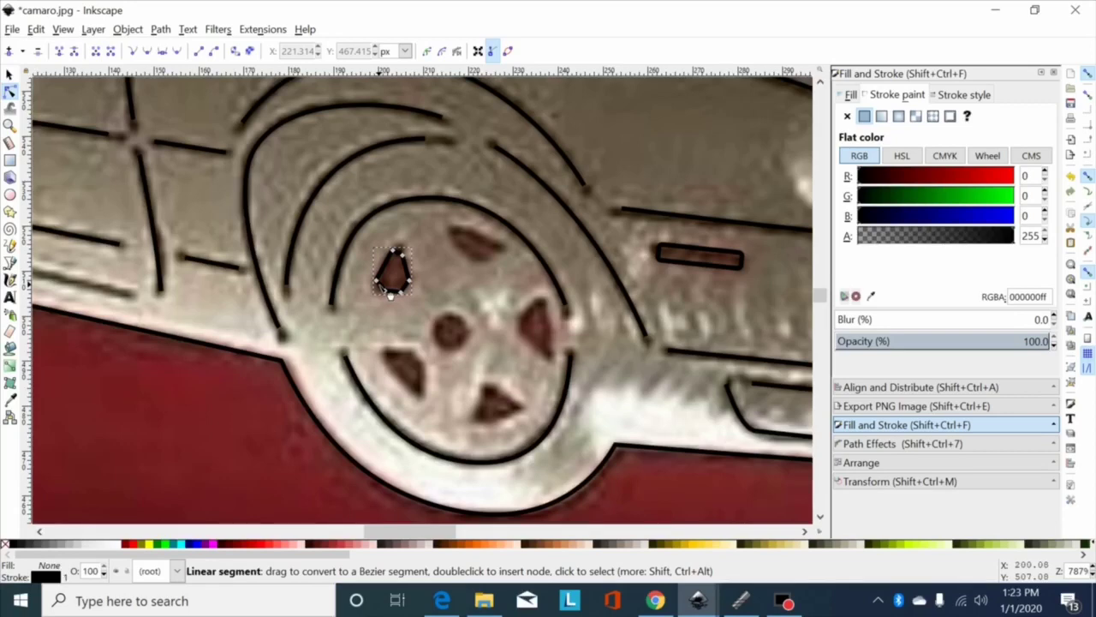
left_click_drag(380, 286, 375, 290)
left_click_drag(418, 226, 375, 310)
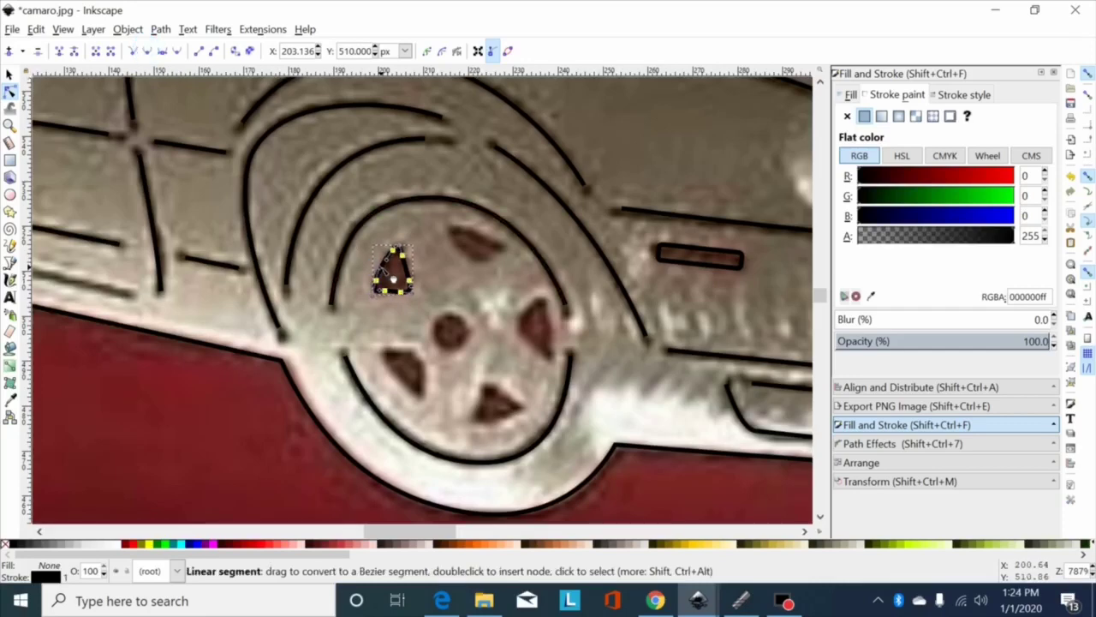
left_click(377, 283)
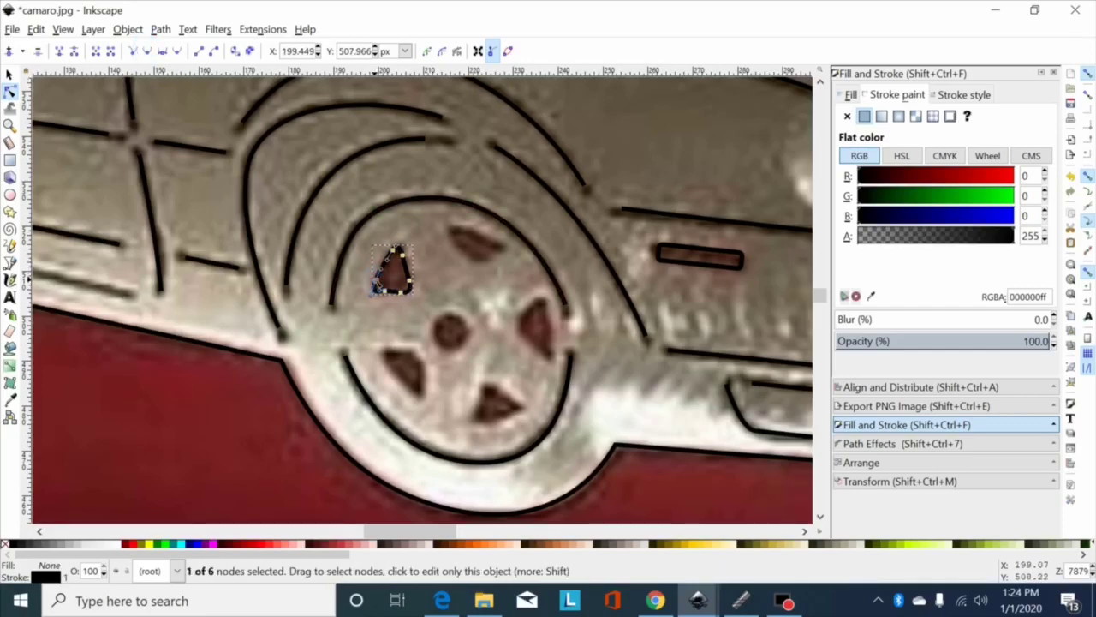
left_click_drag(377, 283, 384, 263)
left_click(394, 250)
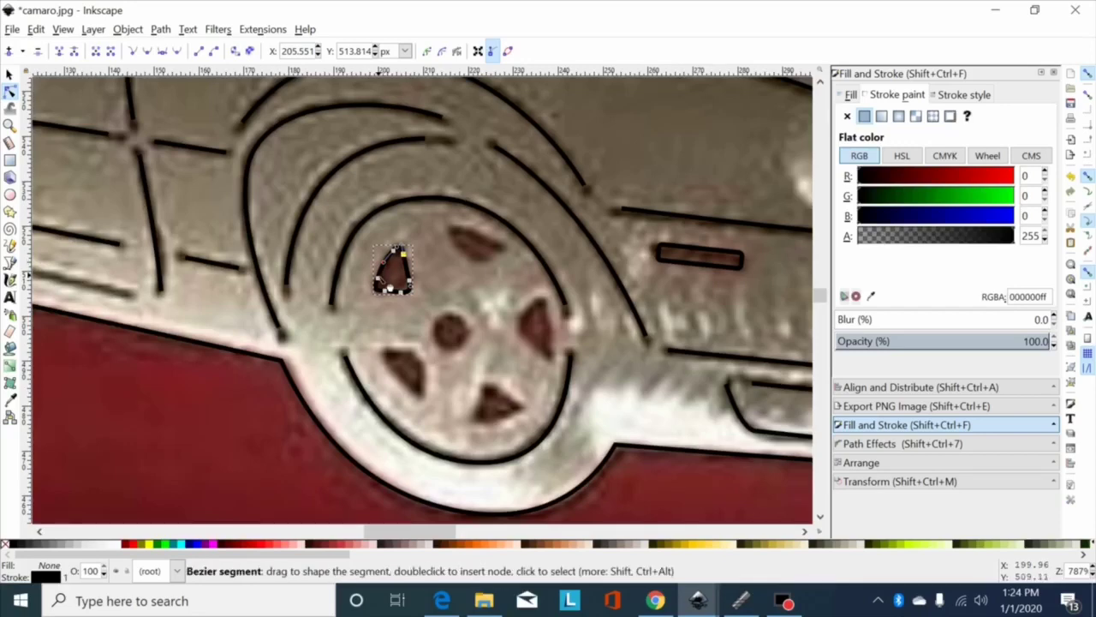
left_click(379, 271)
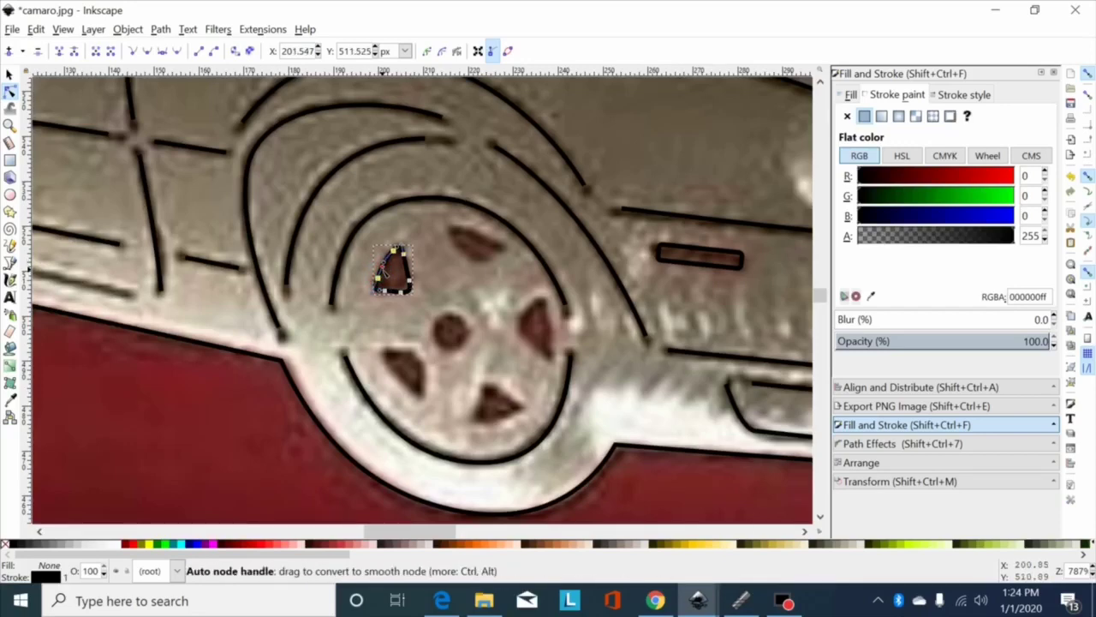
left_click_drag(384, 268, 381, 272)
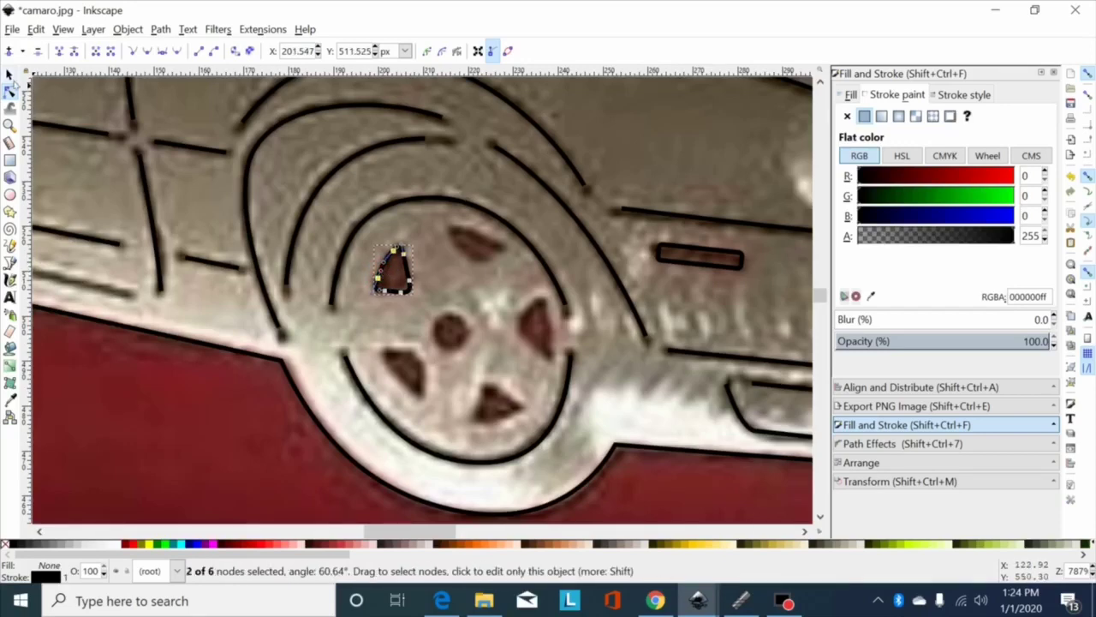
Duplicate the upper rear spoke outline, place the copy over the wheel's upper front opening and rotate it to fit.
left_click(9, 74)
key("ctrl")
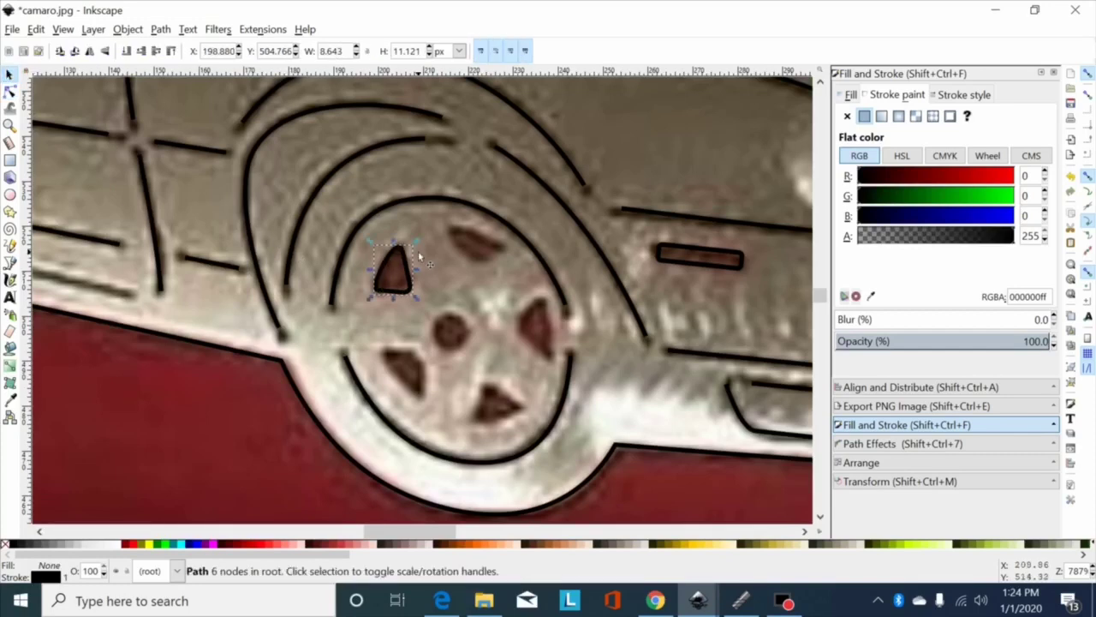
key("ctrl+d")
left_click_drag(402, 262, 505, 221)
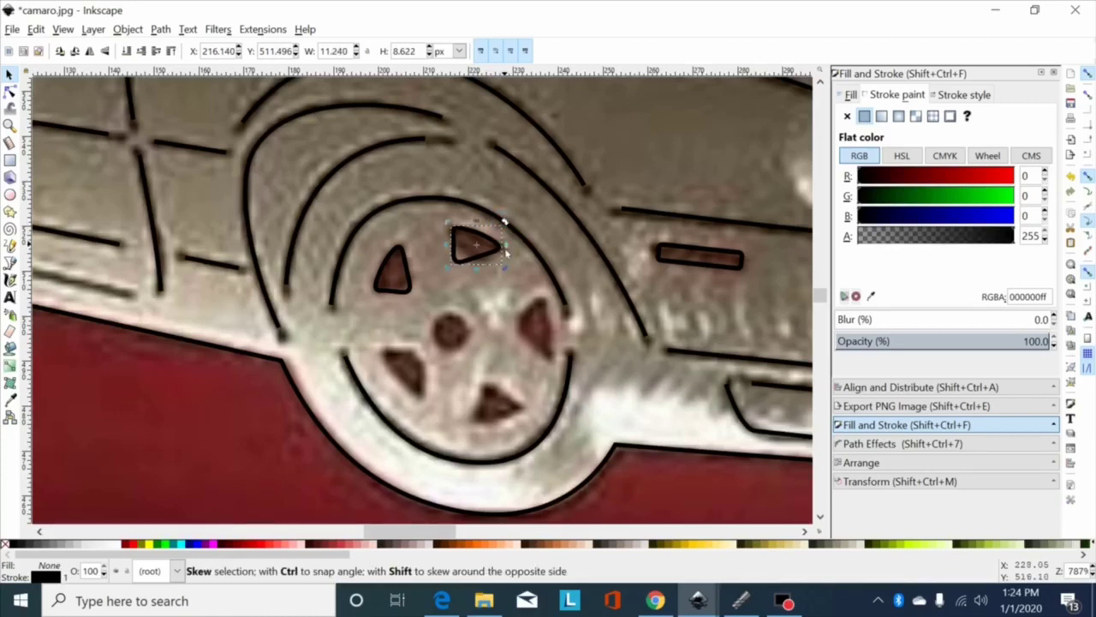
left_click_drag(503, 272, 502, 271)
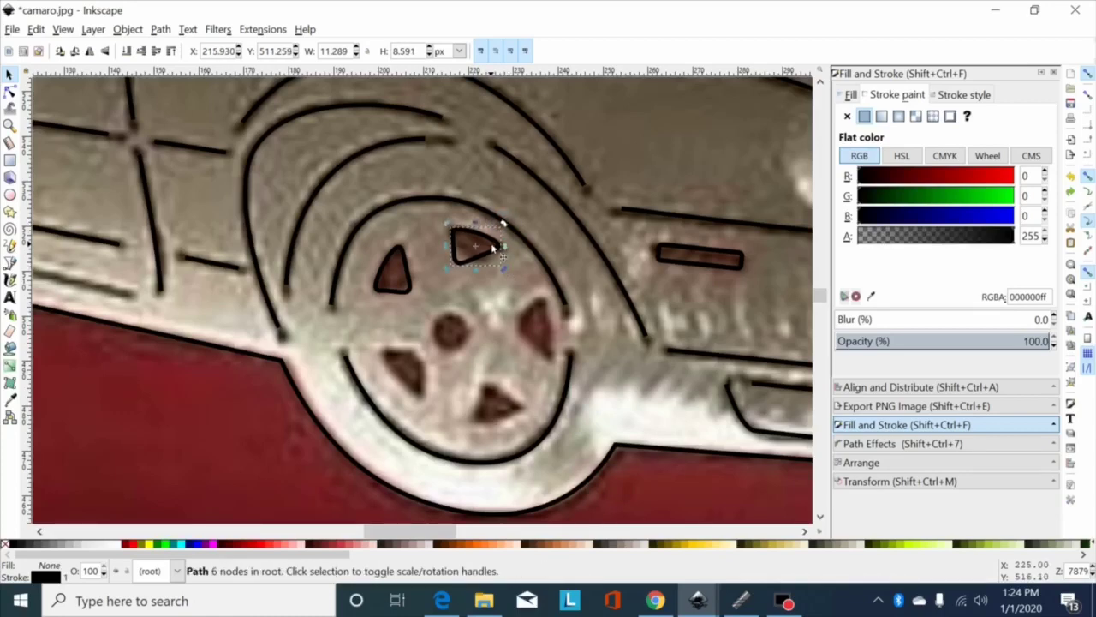
left_click_drag(502, 225, 502, 221)
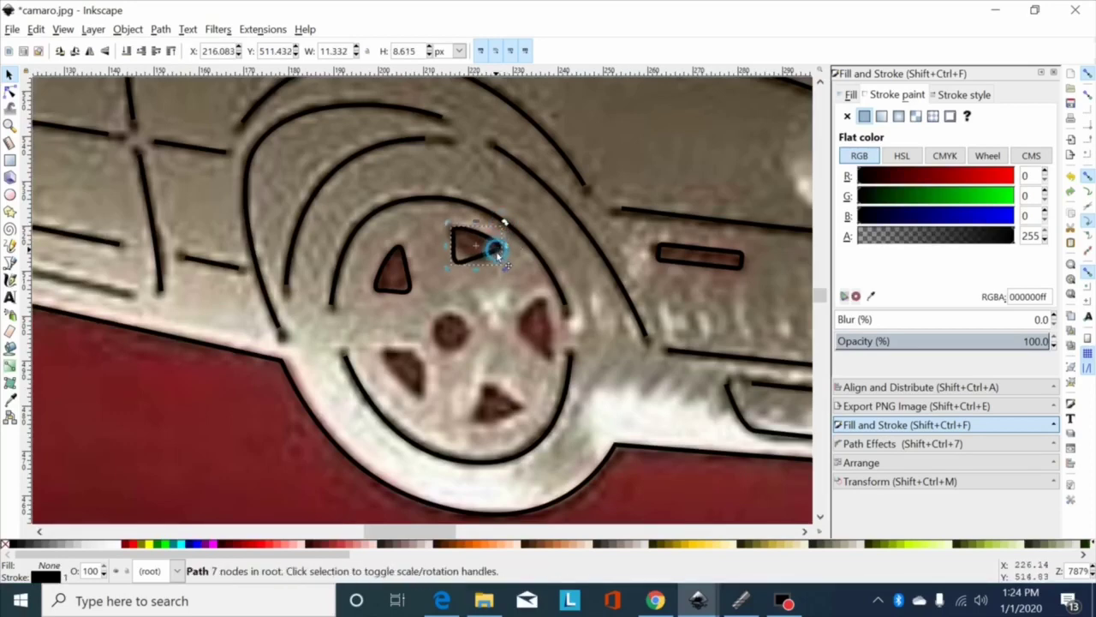
Place rotated copies of the spoke outline over the wheel's front and lower front openings.
left_click_drag(496, 247, 552, 337)
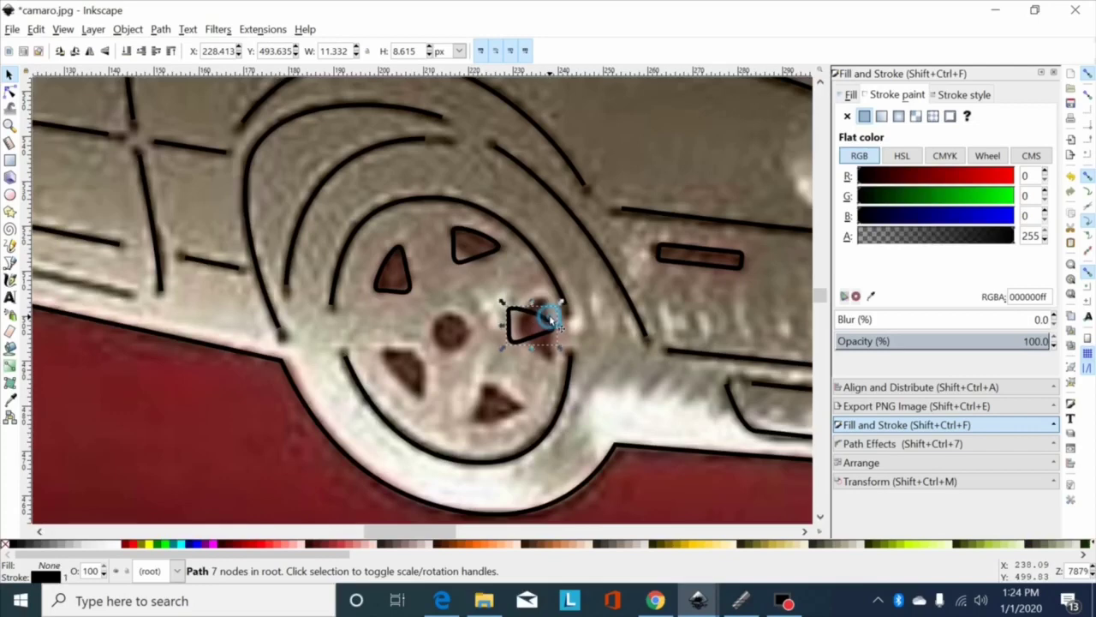
left_click_drag(561, 304, 558, 361)
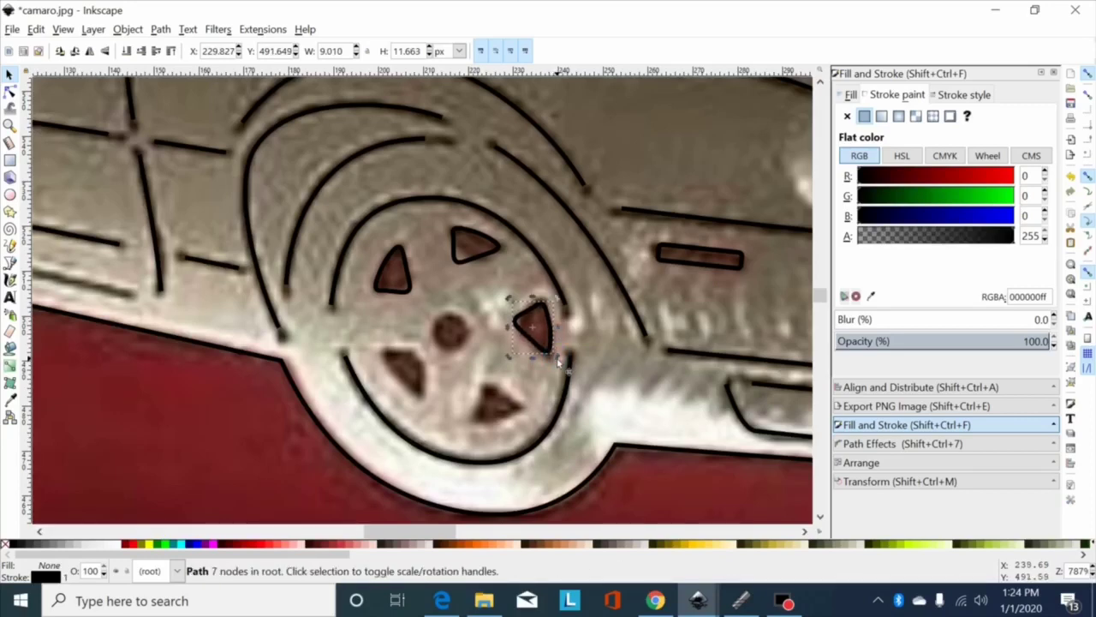
key("ctrl")
key("ctrl+d")
left_click_drag(551, 329, 525, 425)
left_click(504, 411)
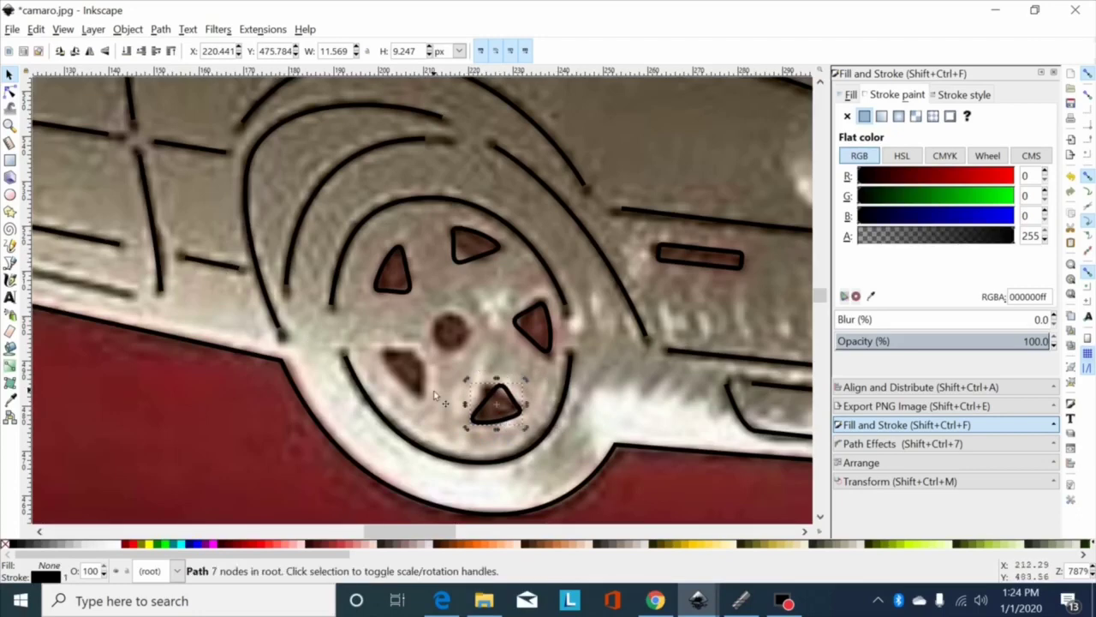
Duplicate the lower front spoke outline and fit the rotated copy over the wheel's lower rear opening.
key("ctrl")
left_click_drag(482, 411, 451, 387)
left_click(420, 371)
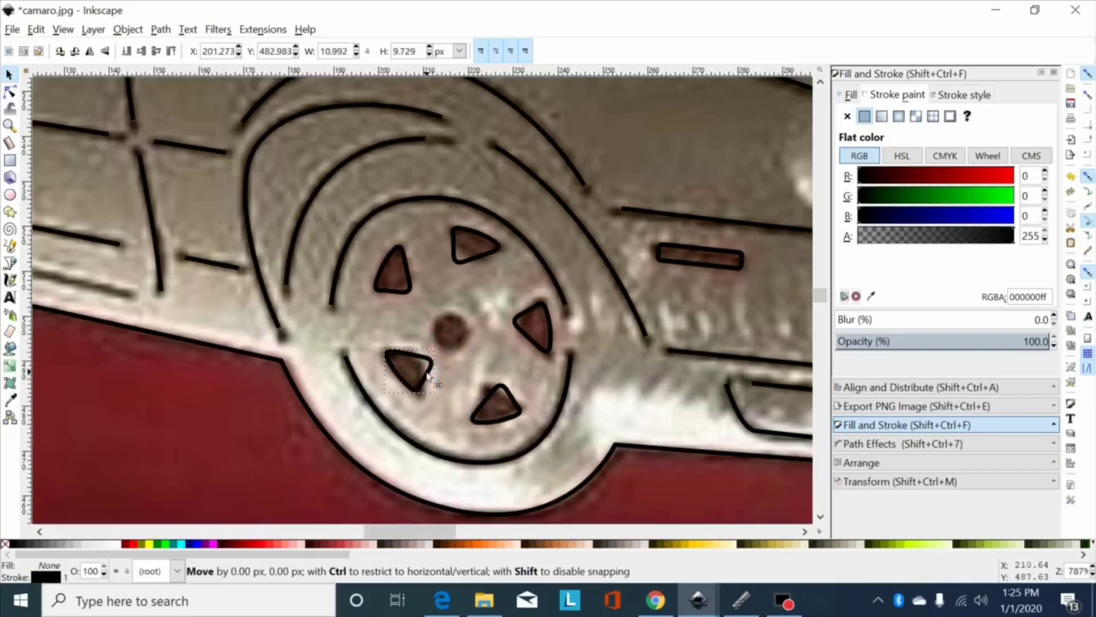
Move the upper nodes of the lower front and lower rear spoke outlines rearward to match the openings in the photo.
left_click(10, 91)
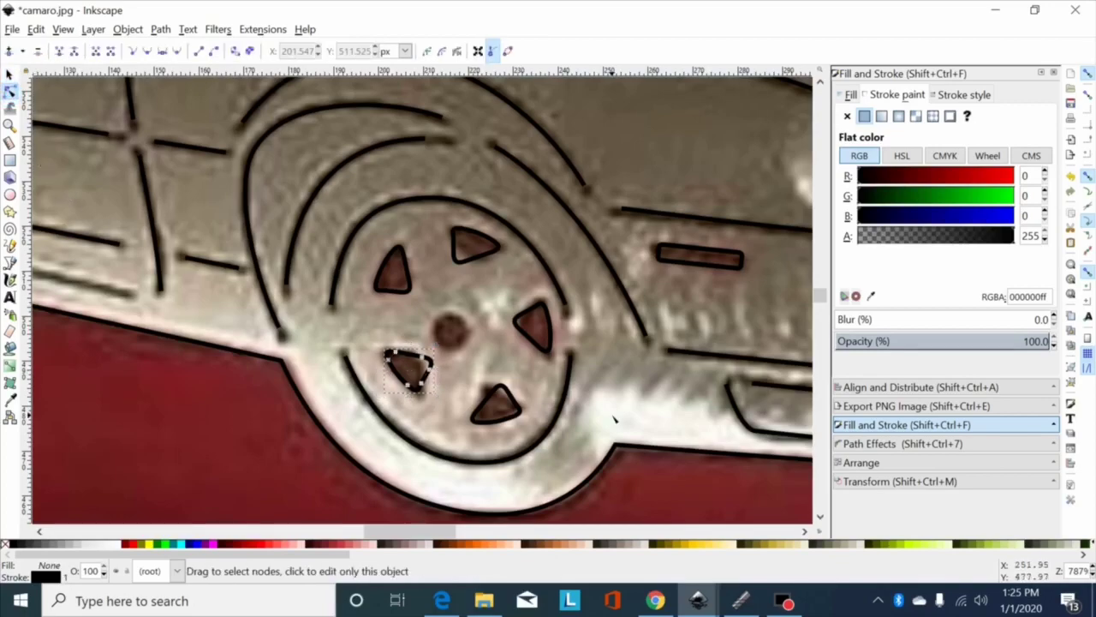
key("plus")
scroll(711, 463, "down", 3)
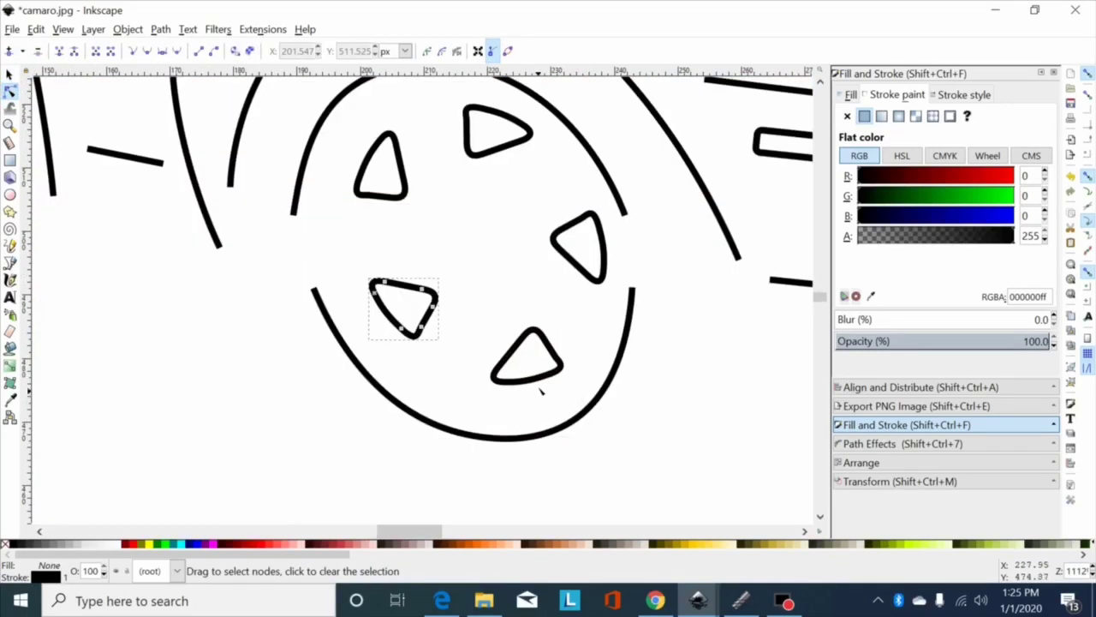
scroll(532, 358, "up", 1)
left_click(541, 357)
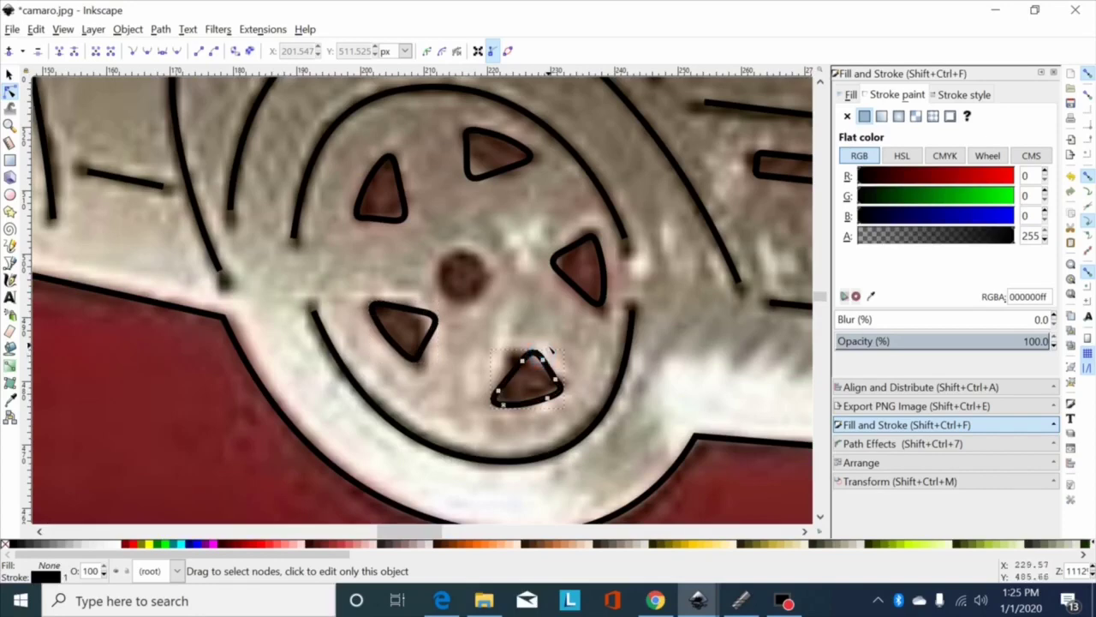
left_click_drag(548, 345, 512, 361)
left_click(432, 324)
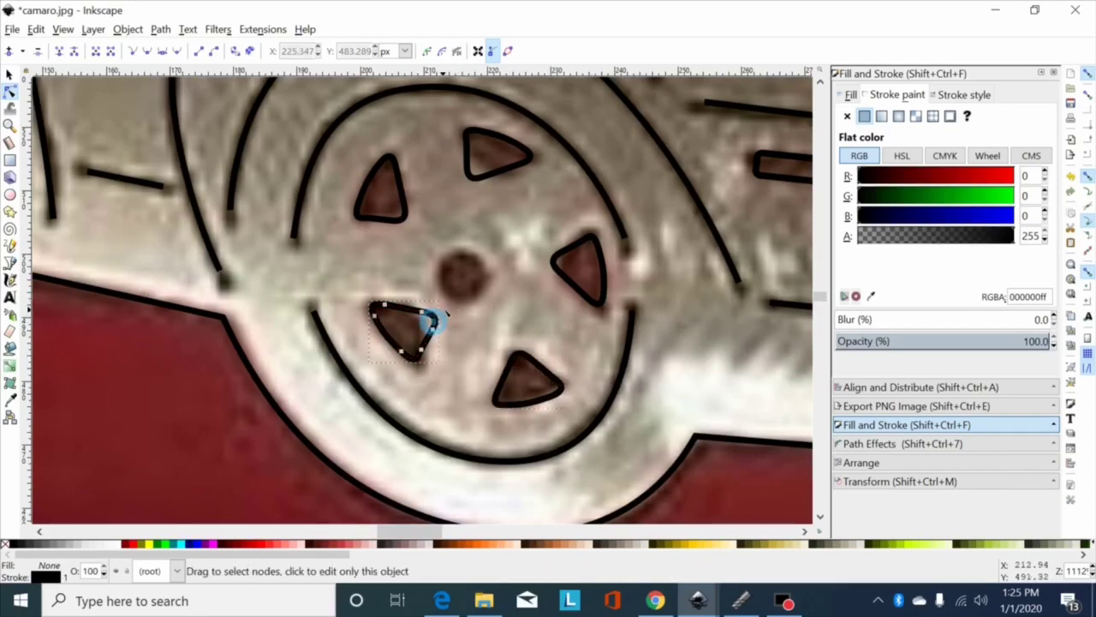
left_click_drag(443, 296, 345, 329)
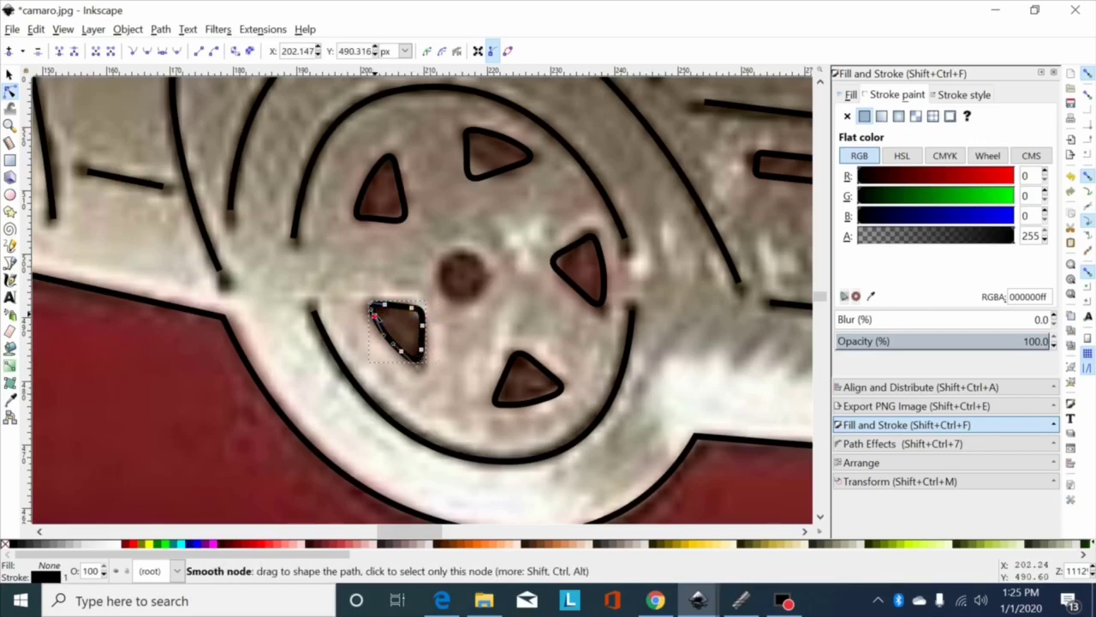
Join the overlapping start and end nodes on the four copied spoke outlines.
left_click(374, 315)
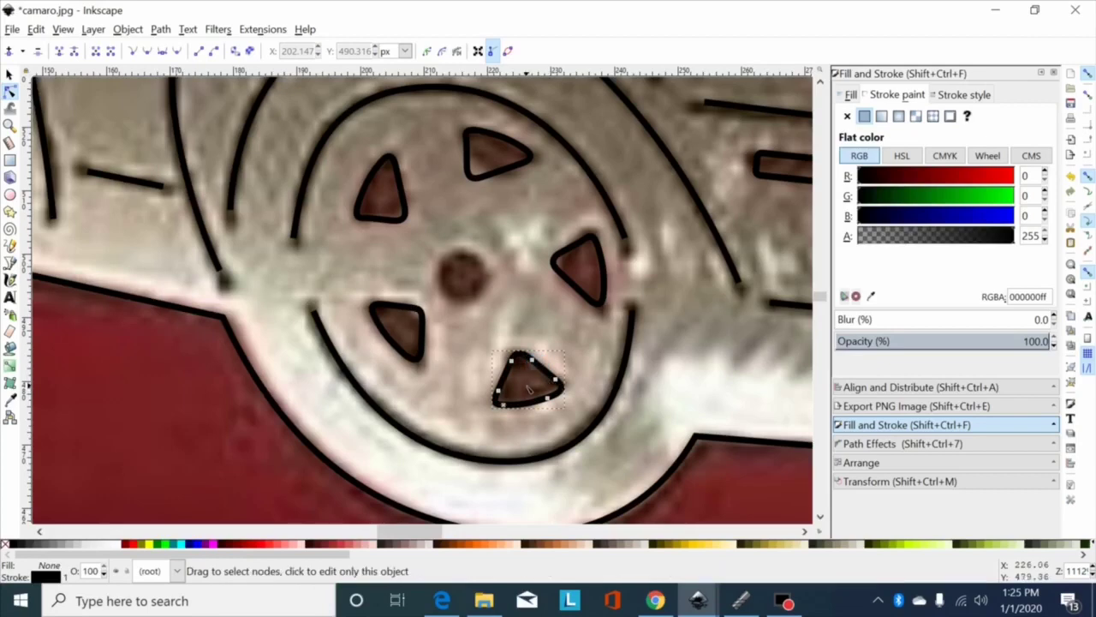
left_click(518, 400)
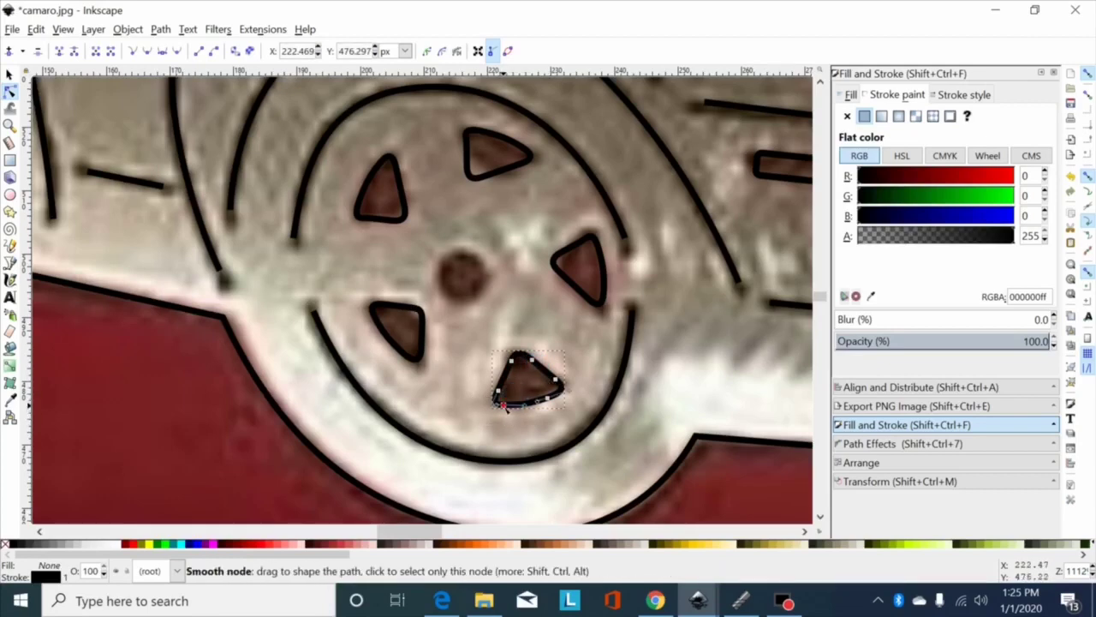
left_click(505, 406)
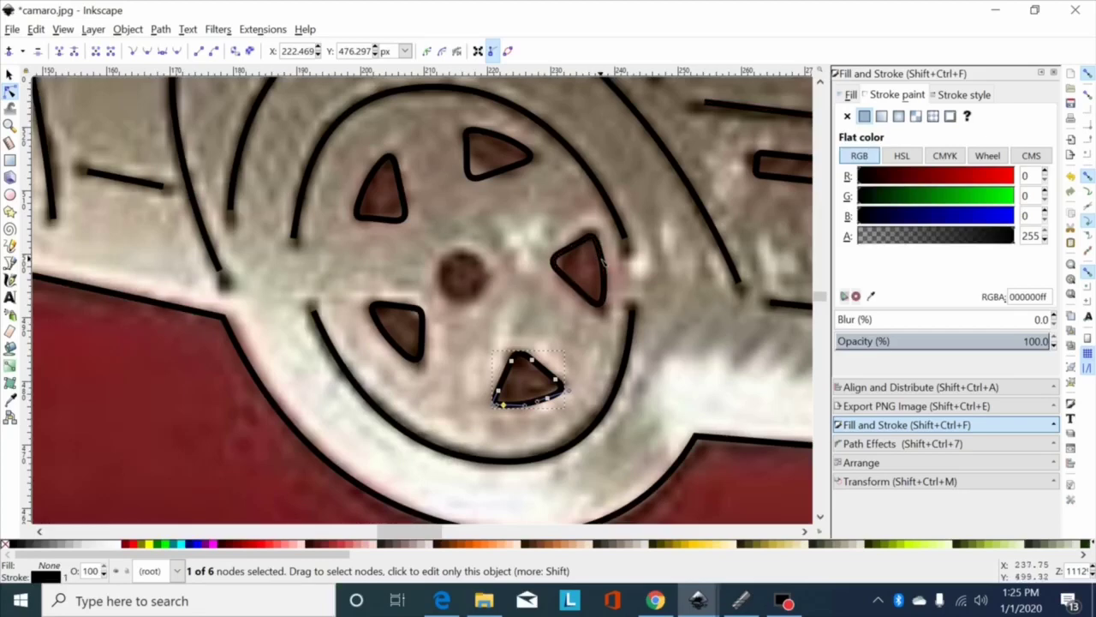
left_click(610, 261)
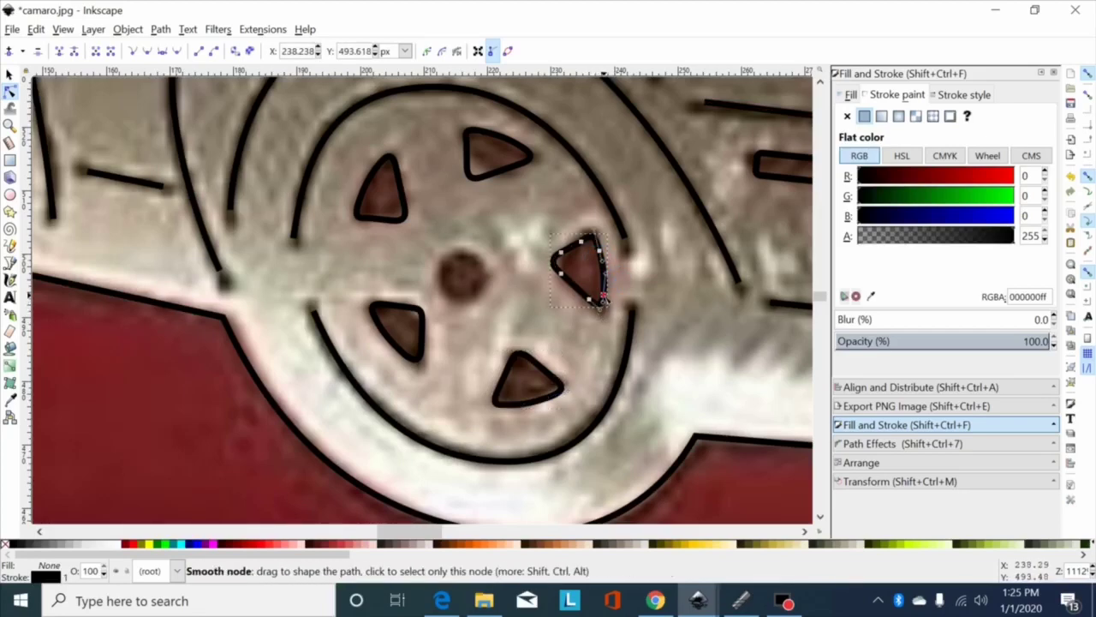
left_click(602, 299)
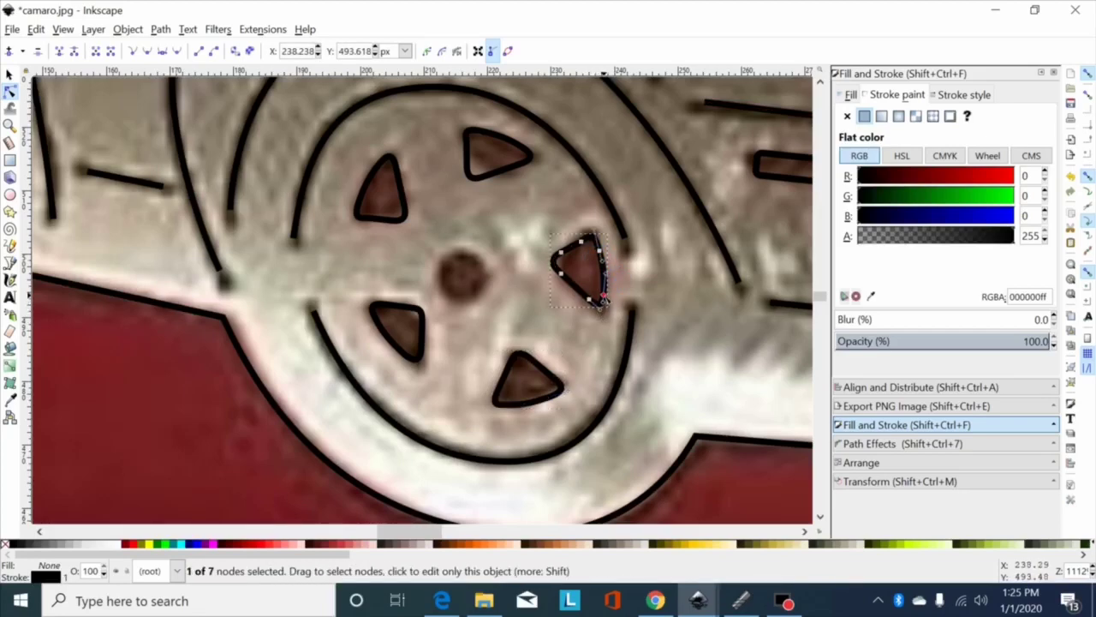
left_click(495, 169)
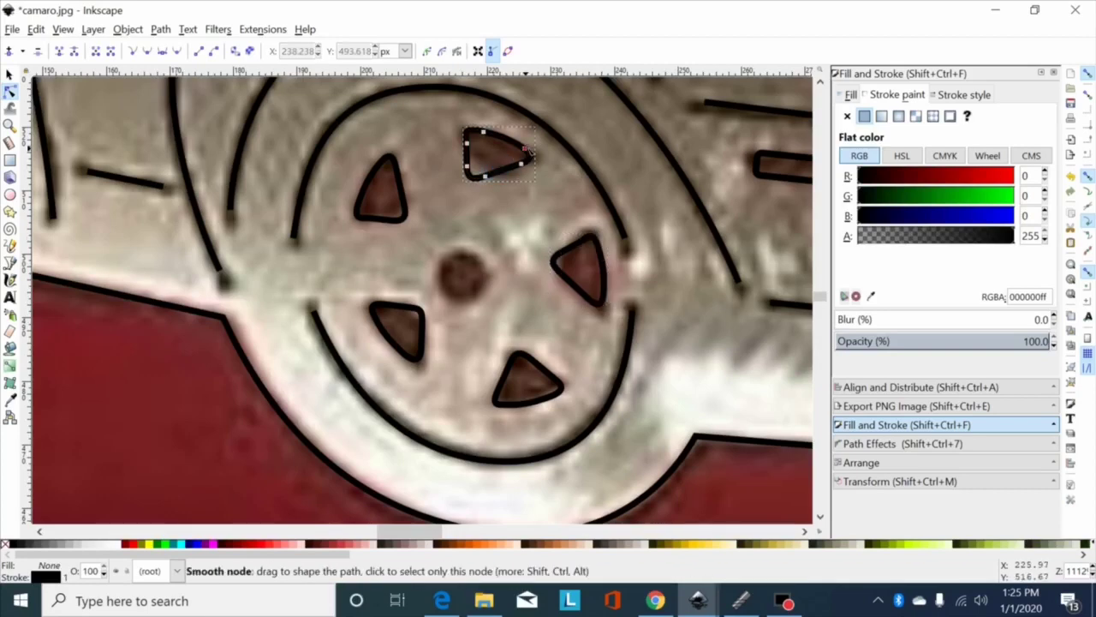
left_click_drag(513, 155, 540, 139)
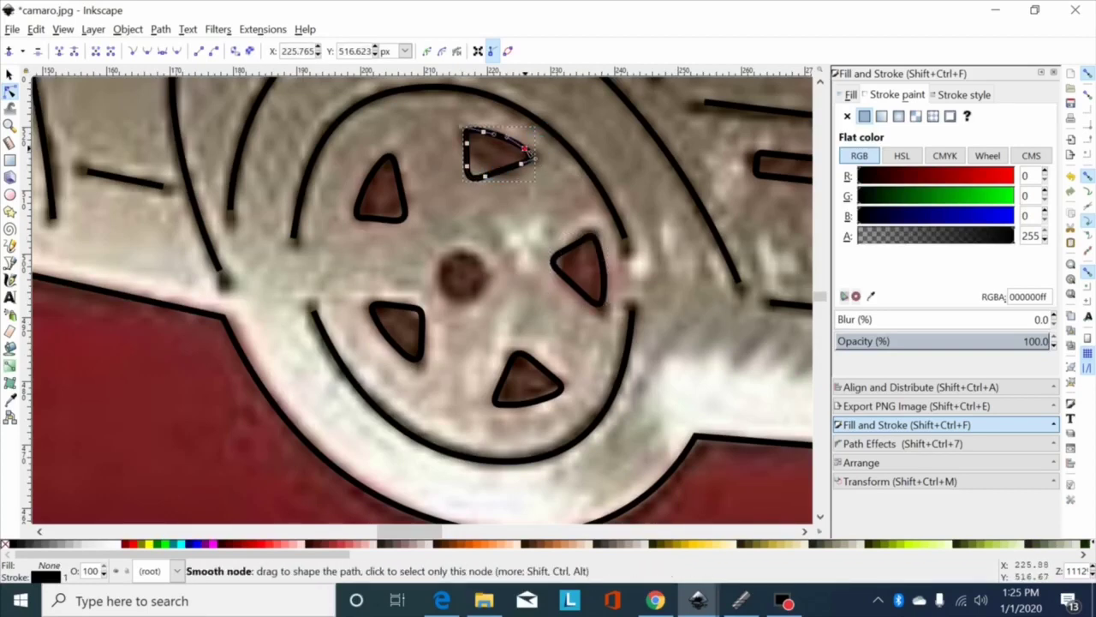
key("shift+j")
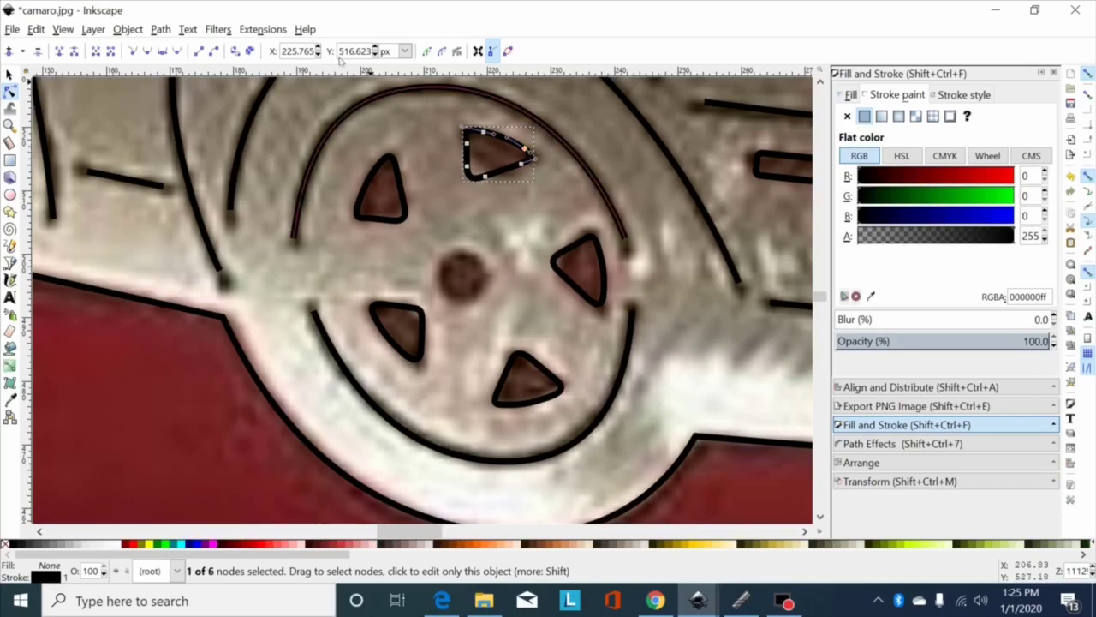
Draw a circle about 3.3 px in radius over the wheel's center hole and align it with the photo.
key("e")
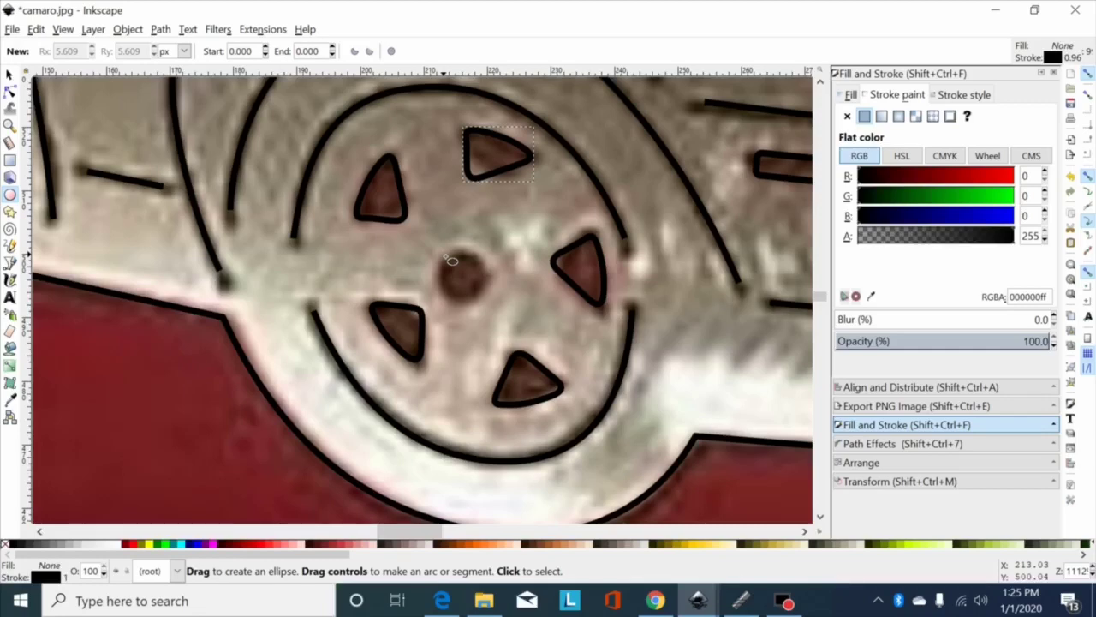
left_click_drag(442, 252, 495, 302)
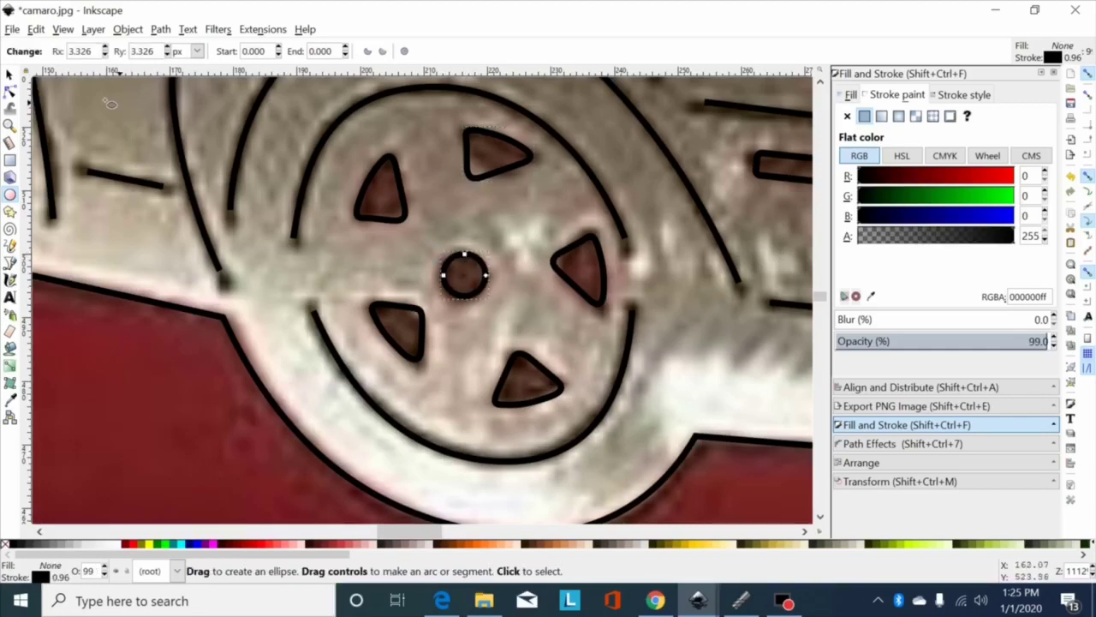
left_click(10, 74)
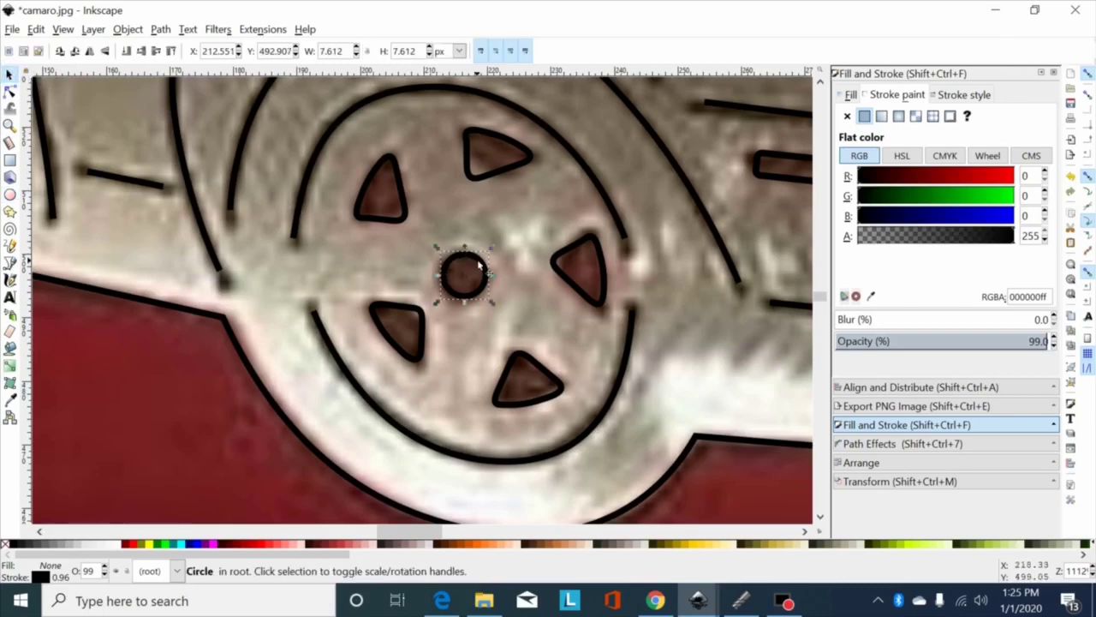
left_click_drag(481, 266, 477, 266)
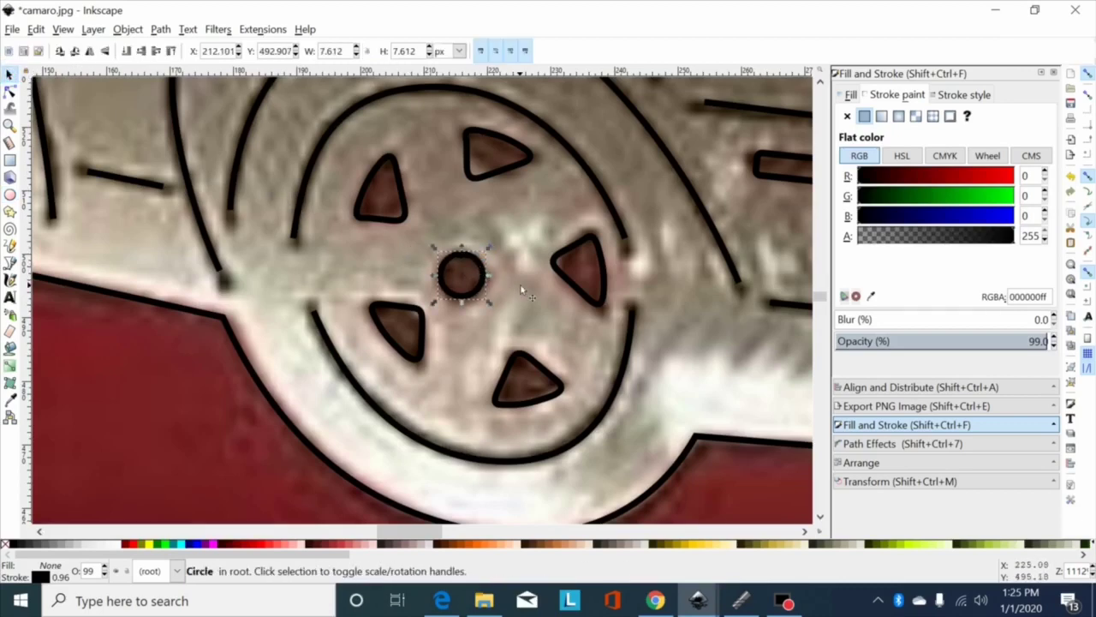
Examine the traced front wheel up close and the rest of the car's linework against the photo.
scroll(520, 289, "down", 3)
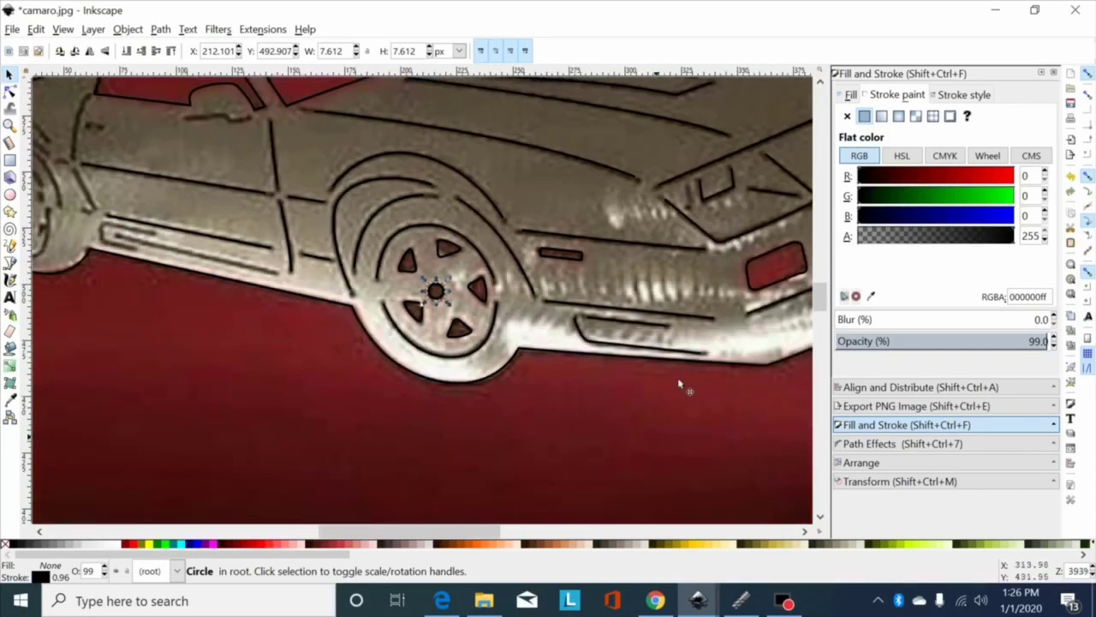
key("plus")
key("plus")
key("plus")
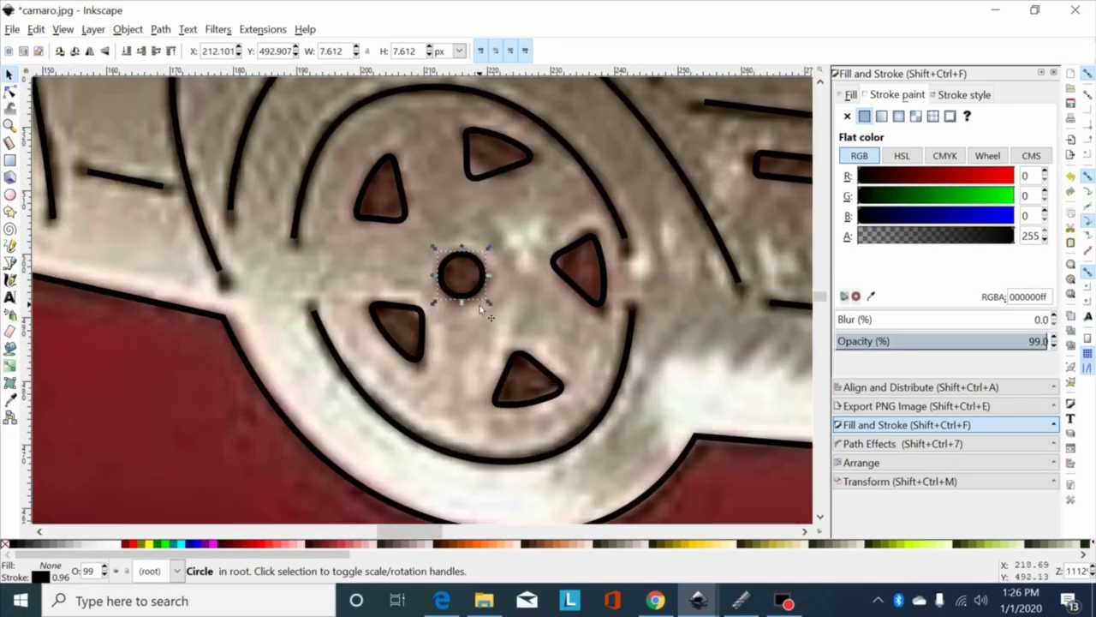
key("minus")
key("minus")
key("minus")
key("minus")
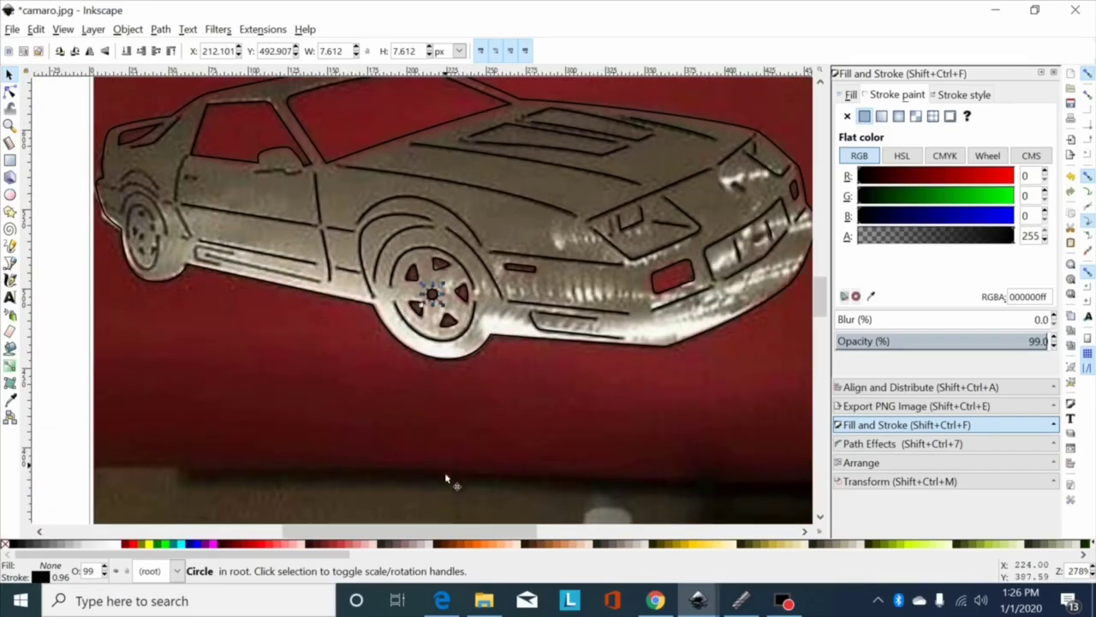
left_click_drag(453, 532, 403, 520)
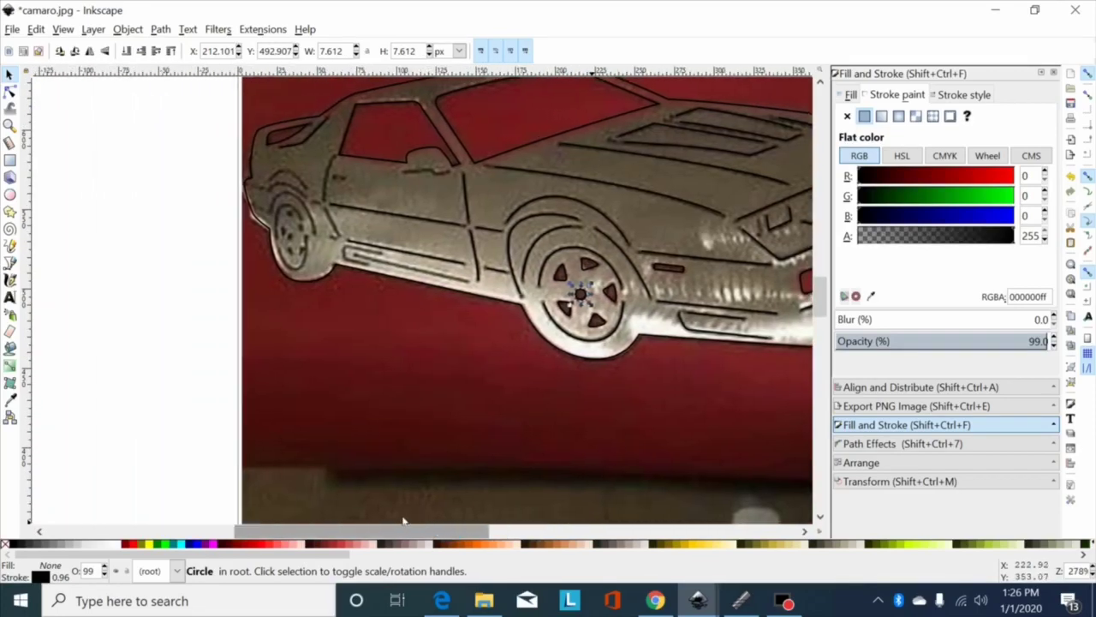
Trace the long lower groove on the side skirt with a straight line about 72 px long.
scroll(379, 410, "up", 2)
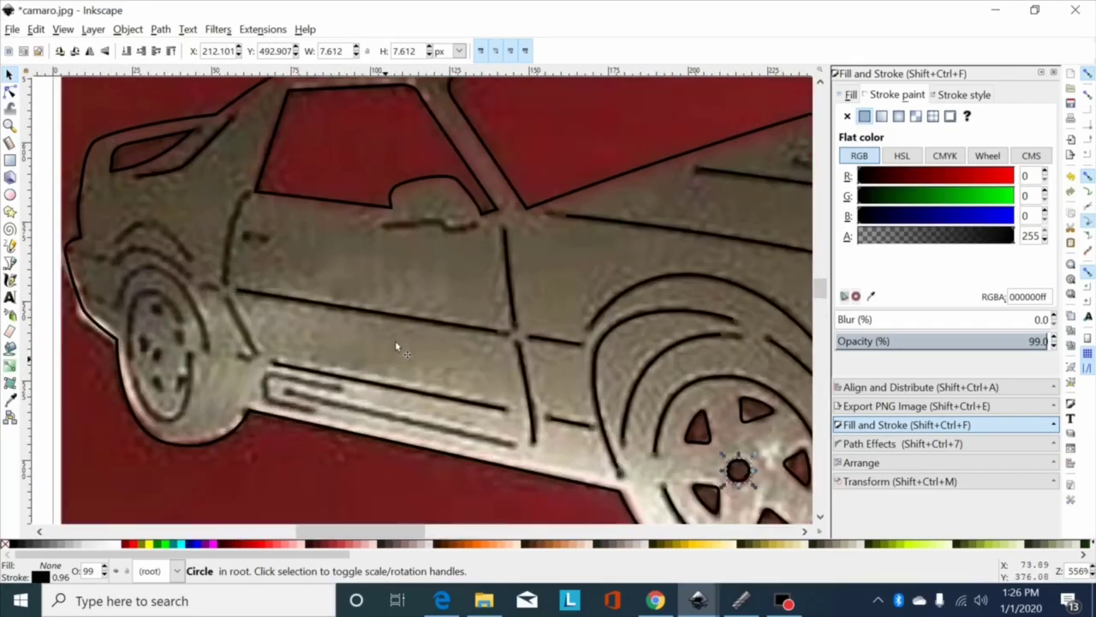
scroll(395, 340, "up", 1)
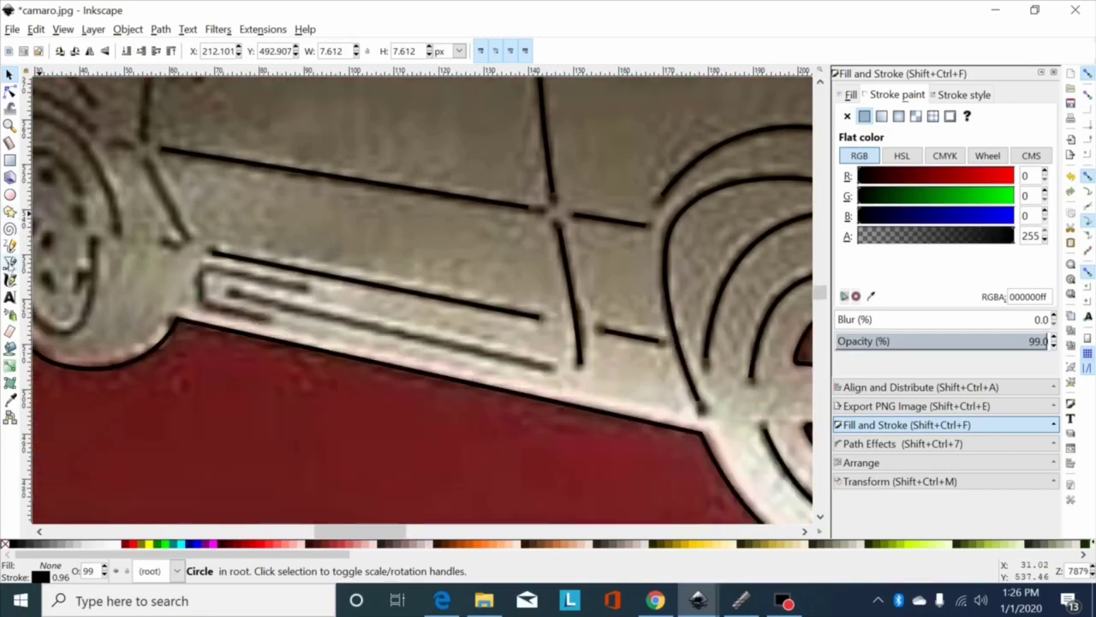
left_click(10, 261)
left_click(237, 296)
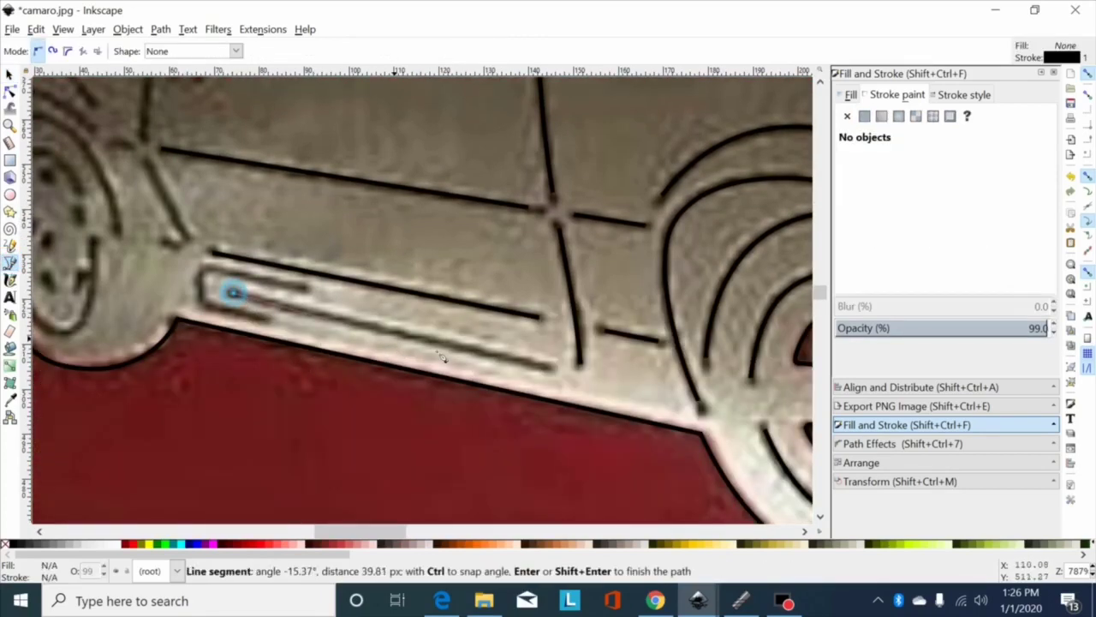
left_click(550, 368)
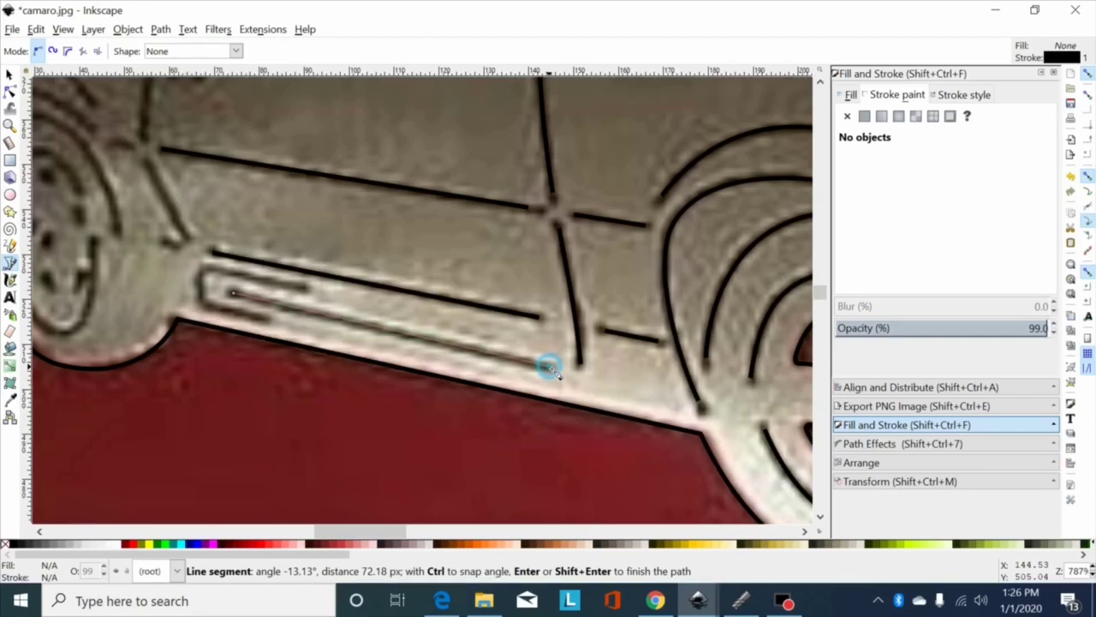
key("Return")
Trace the U-shaped bracket around the rear end of the side skirt groove as a six-node open path.
left_click(273, 328)
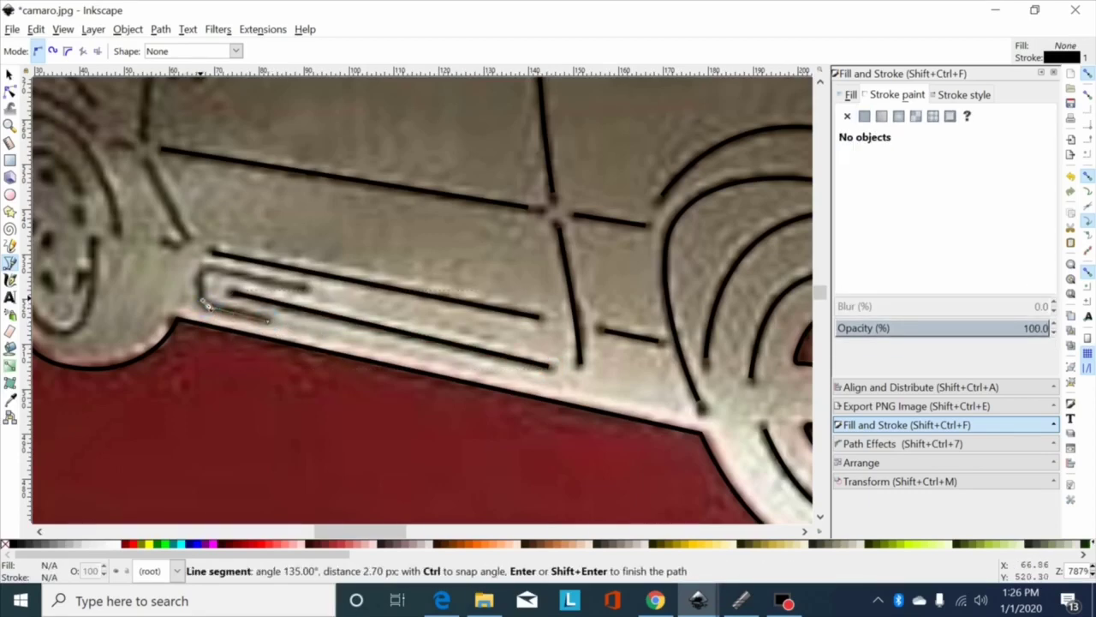
left_click(201, 299)
left_click(202, 279)
left_click(212, 271)
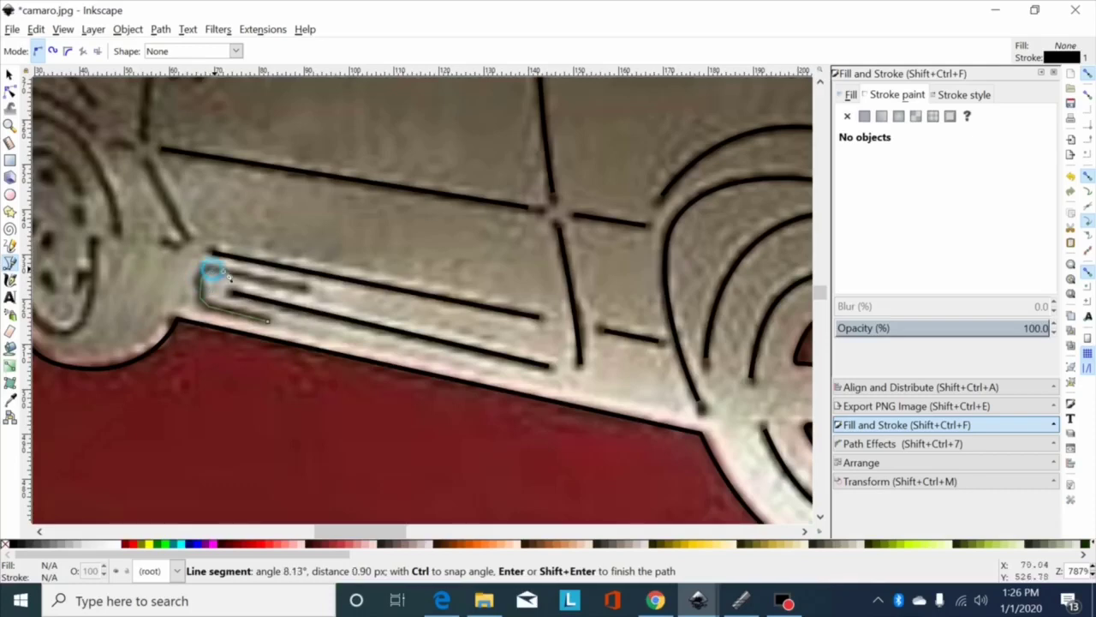
double_click(306, 289)
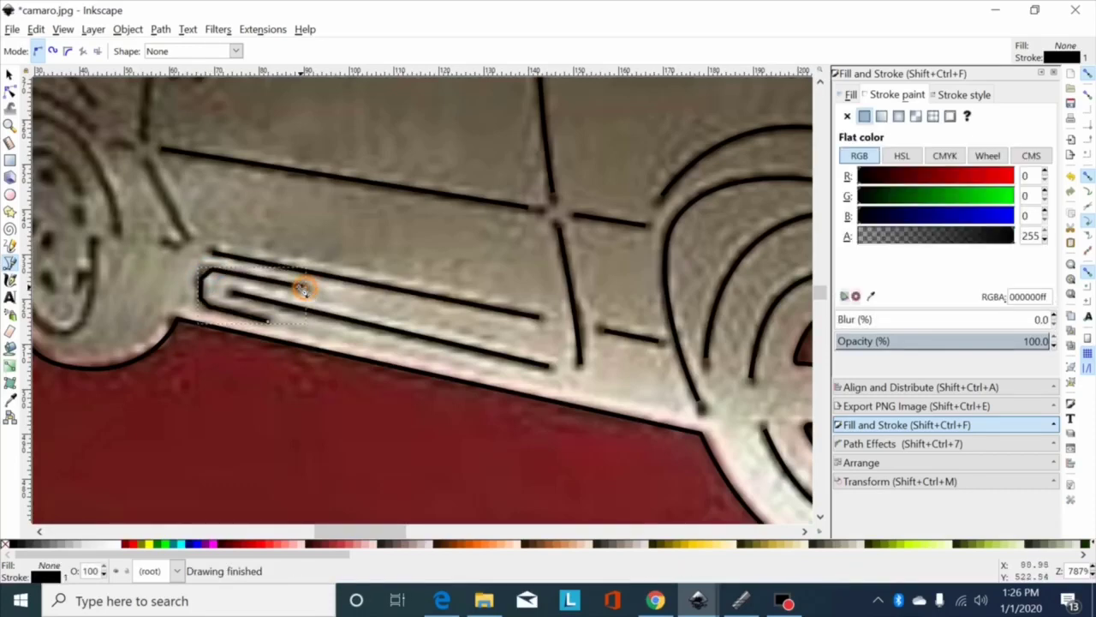
Smooth the four corner nodes of the side skirt bracket so its rear end is rounded.
left_click(9, 91)
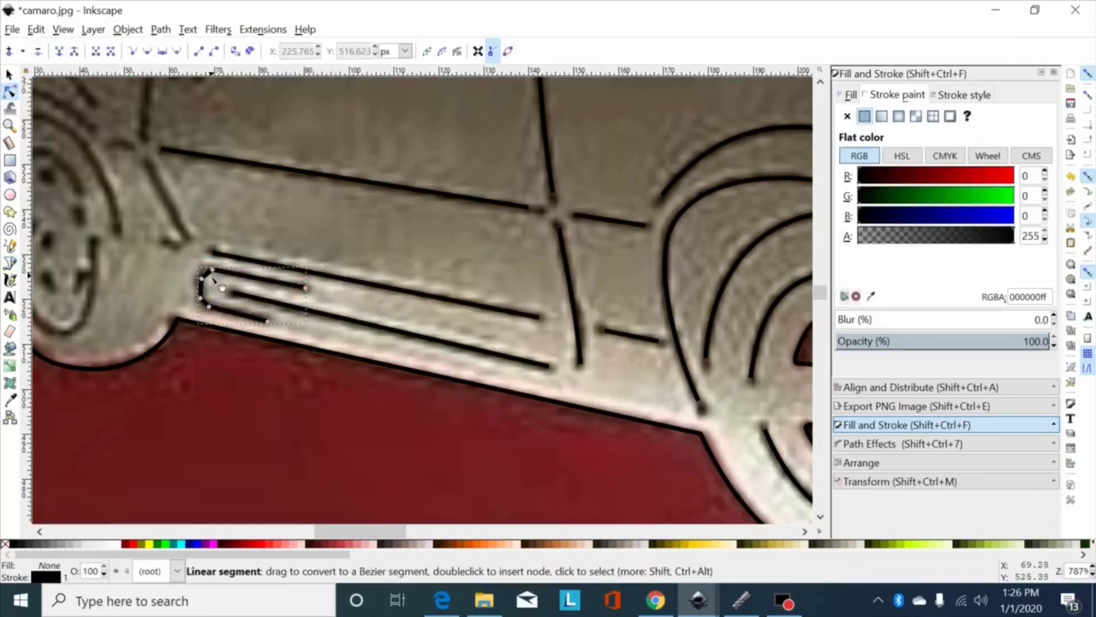
left_click(205, 302)
left_click_drag(162, 245, 250, 348)
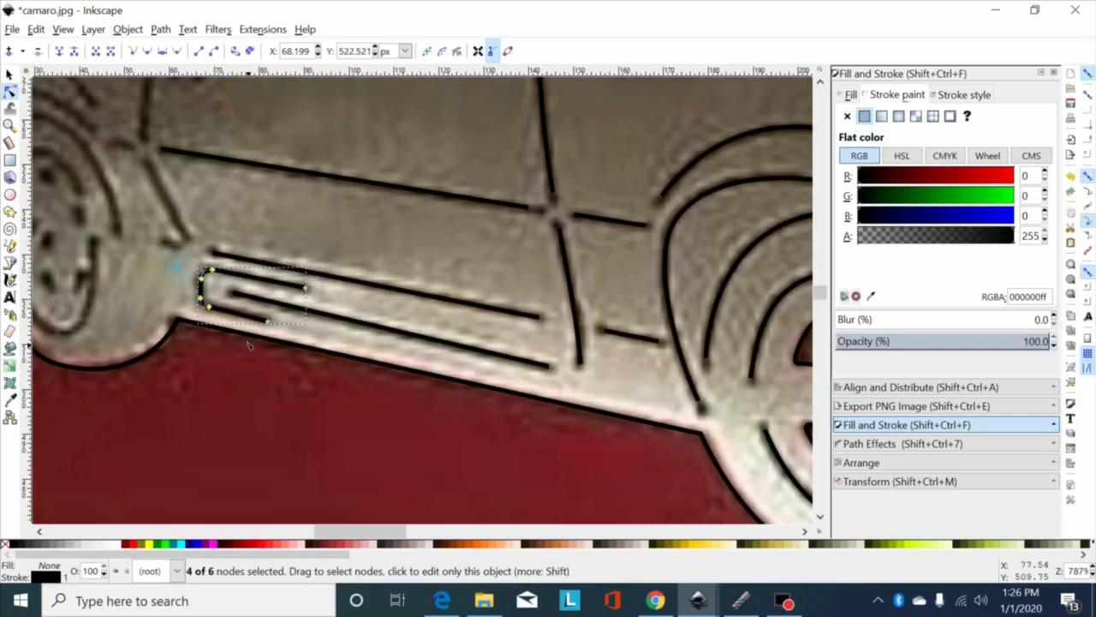
left_click(149, 51)
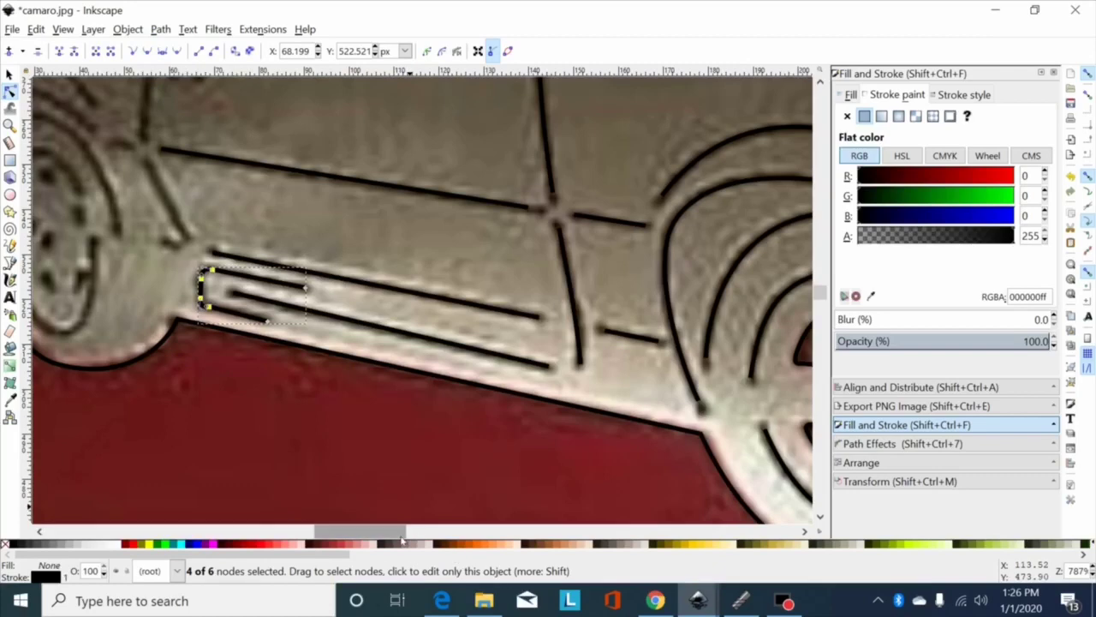
left_click_drag(394, 532, 364, 533)
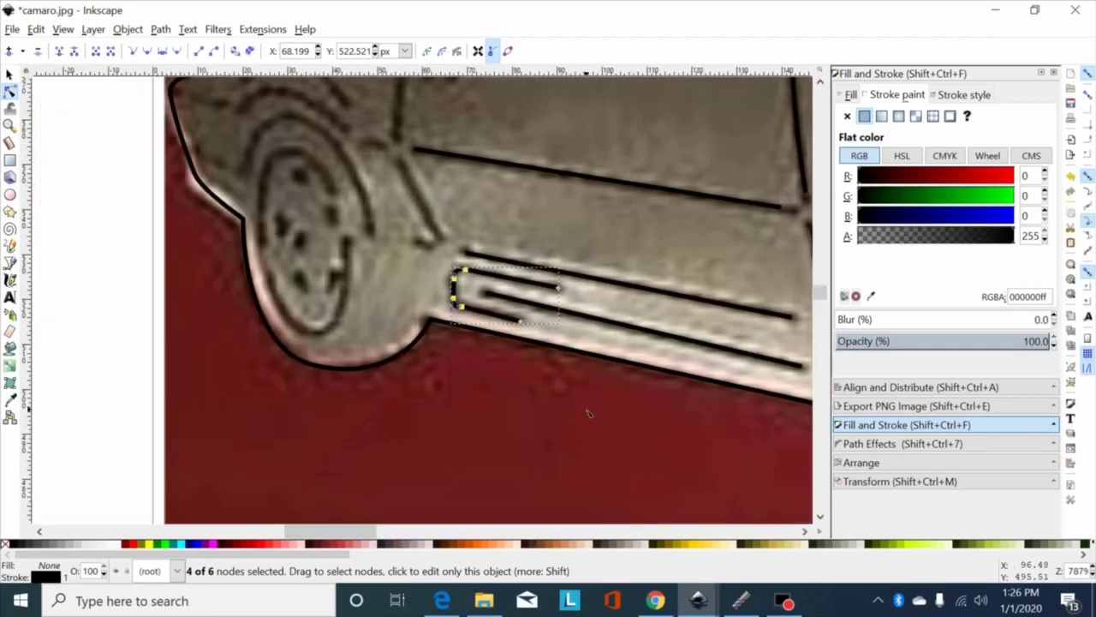
key("plus")
key("plus")
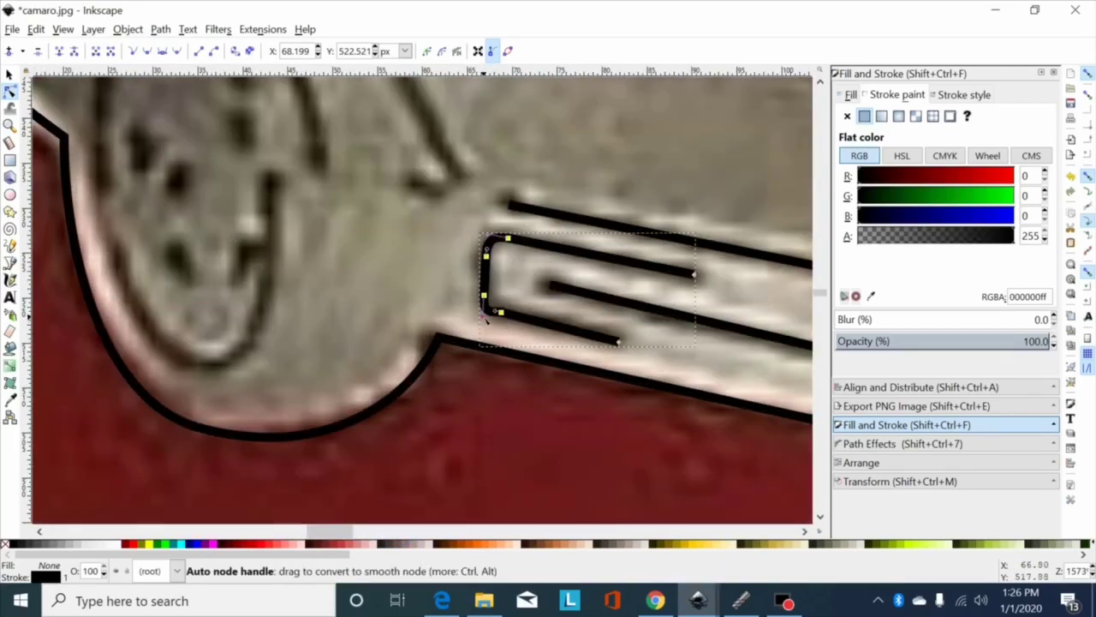
left_click_drag(482, 315, 484, 313)
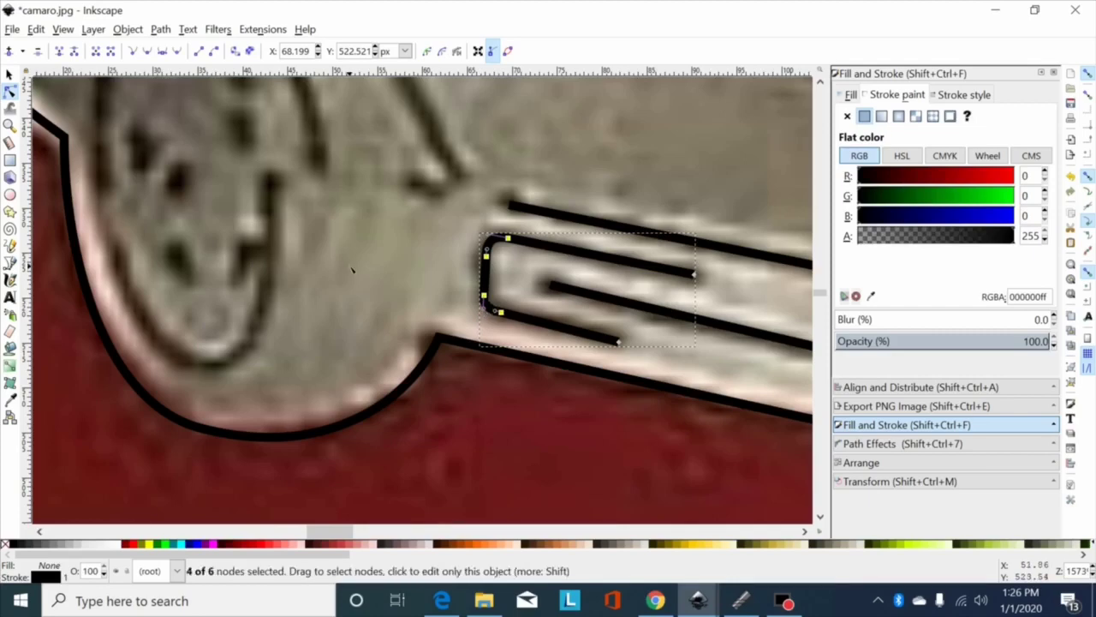
Trace the two stacked arch lines above the rear wheel, each as a single curved segment.
scroll(348, 269, "up", 4)
key("minus")
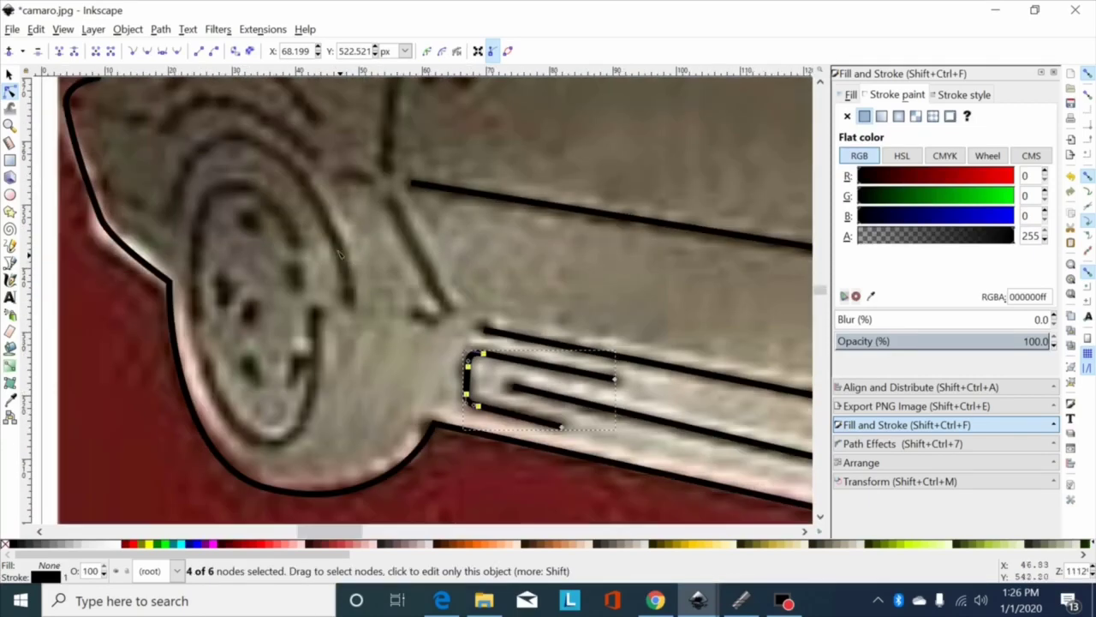
scroll(334, 174, "up", 1)
key("minus")
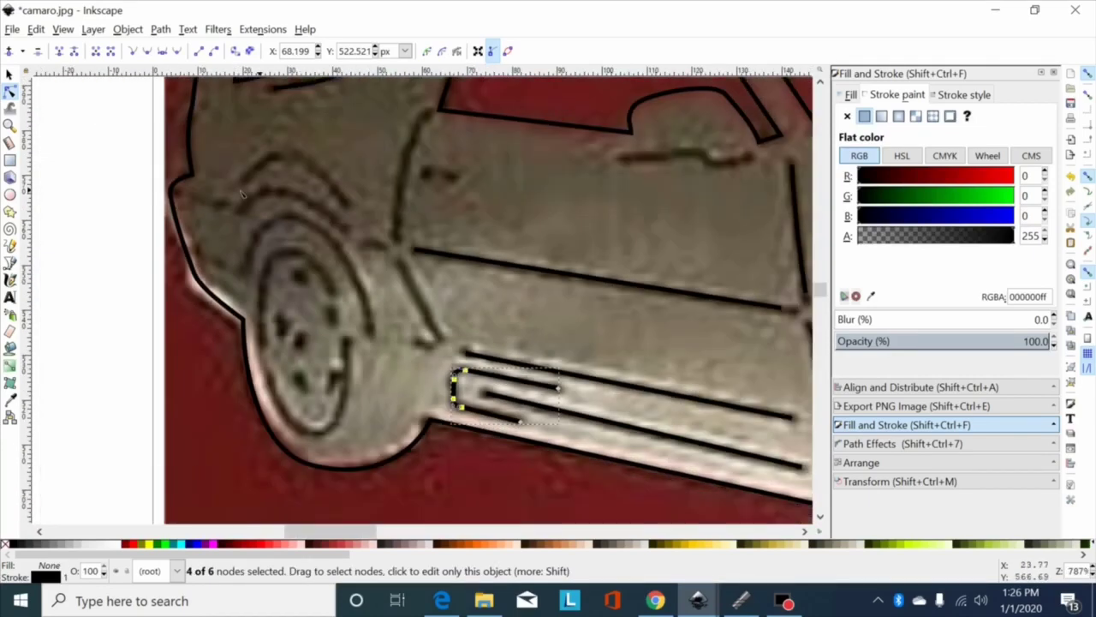
left_click(10, 262)
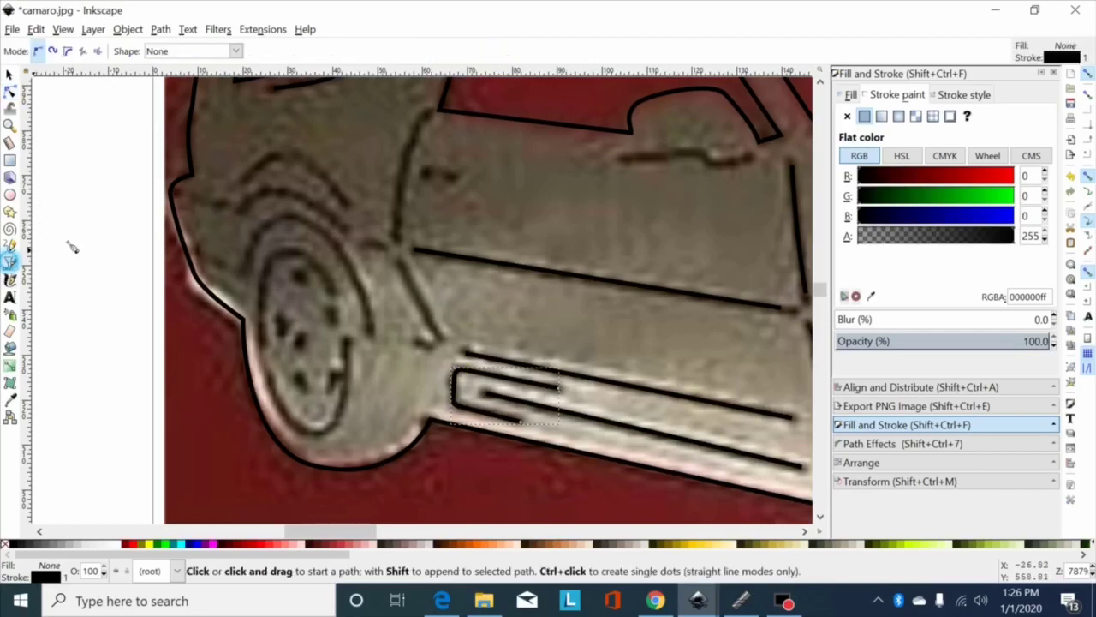
left_click(242, 181)
left_click_drag(345, 201, 410, 286)
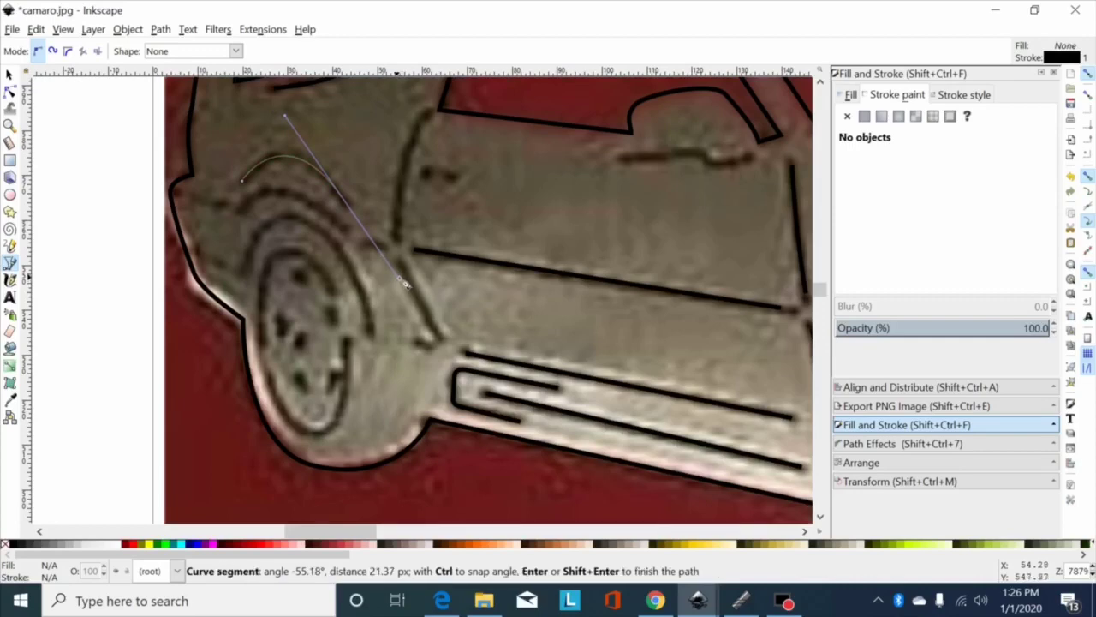
key("Return")
left_click(240, 210)
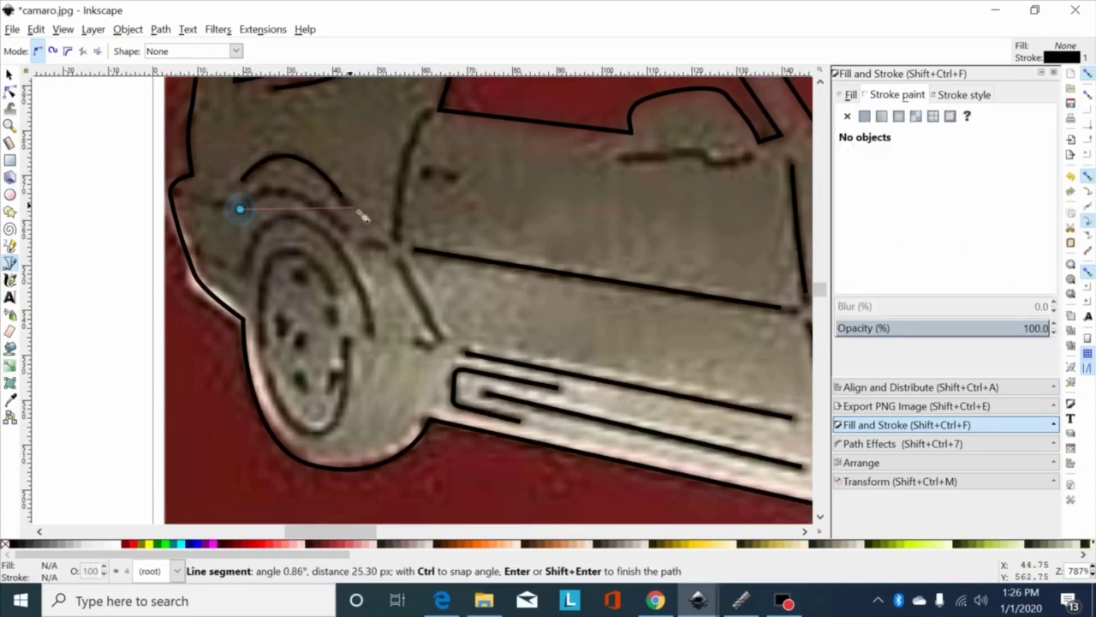
mouse_move(343, 223)
left_mouse_down()
mouse_move(411, 300)
mouse_move(403, 288)
left_mouse_up()
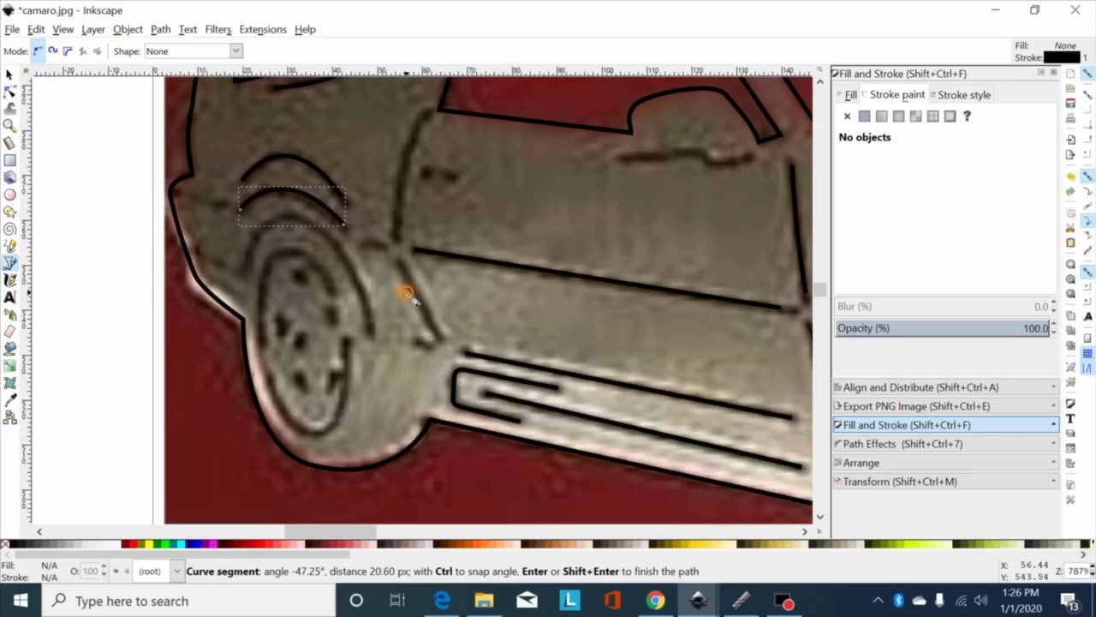
key("Return")
Trace the door's rear edge as one curve from below the side window down toward the side skirt.
left_click(419, 126)
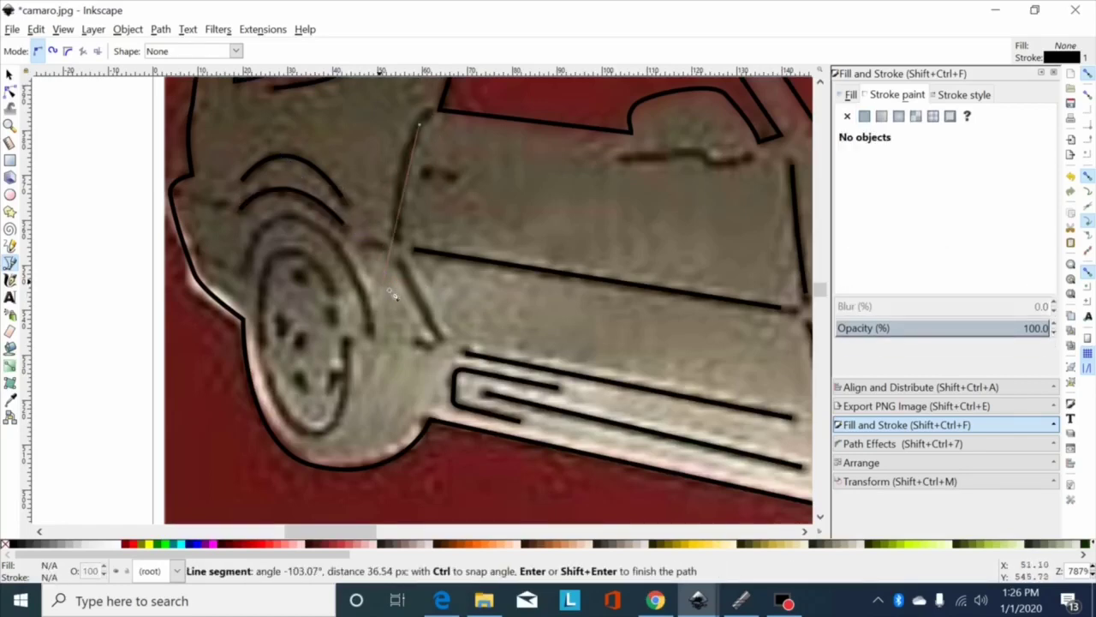
mouse_move(435, 334)
left_mouse_down()
mouse_move(492, 416)
mouse_move(527, 444)
mouse_move(512, 433)
left_mouse_up()
key("Return")
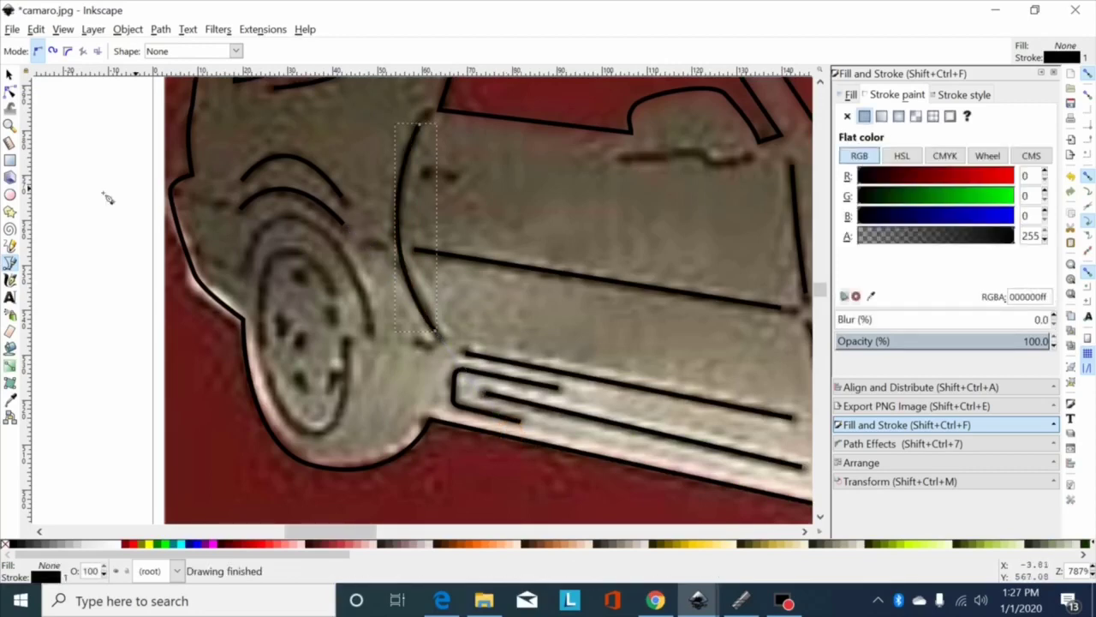
Add two nodes to the door's rear edge near the body crease line and delete the segment between them.
left_click(10, 91)
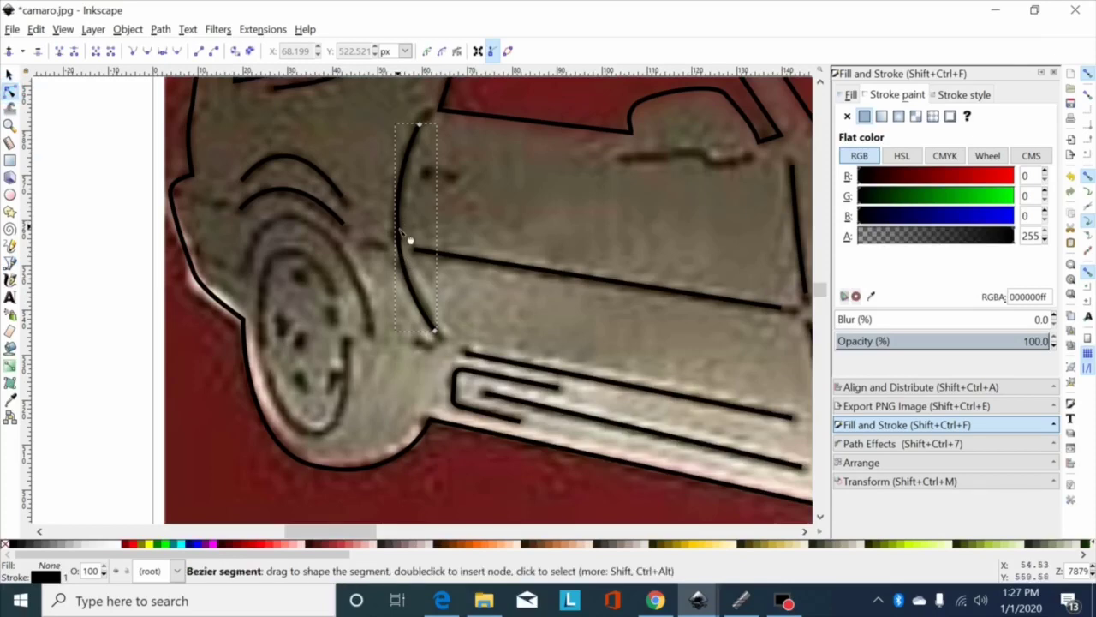
left_click(399, 230)
double_click(399, 229)
double_click(402, 265)
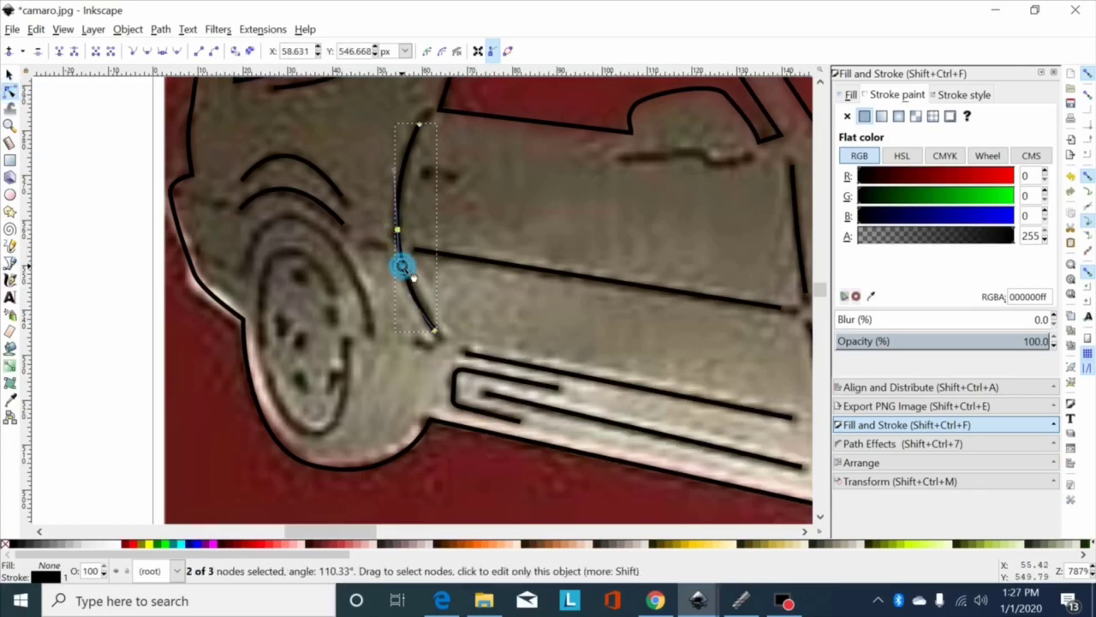
left_click_drag(427, 201, 366, 298)
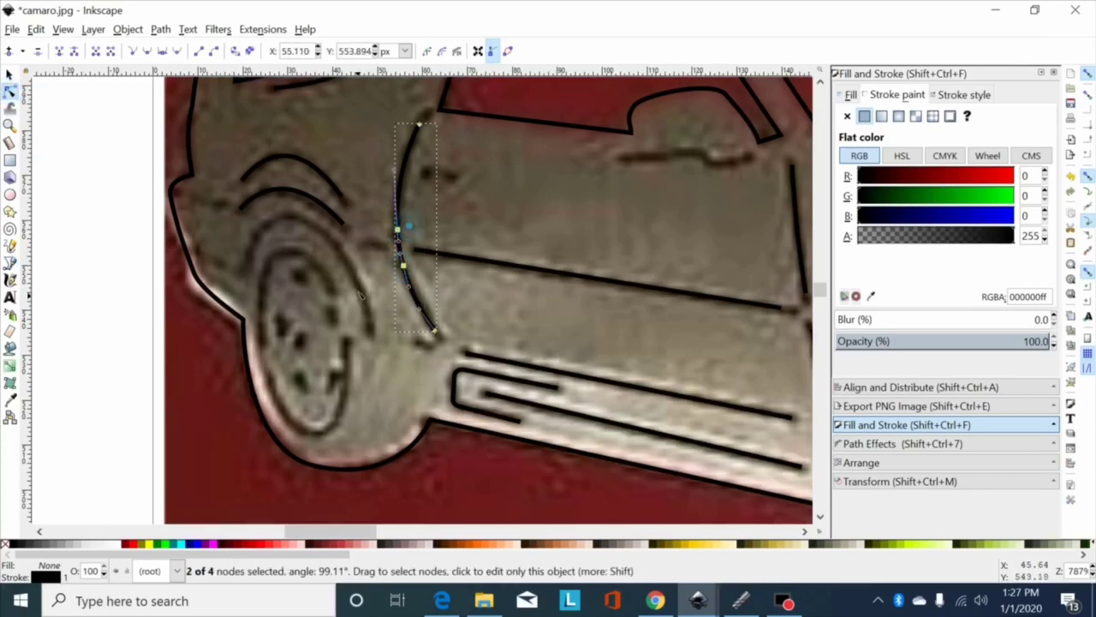
left_click(111, 51)
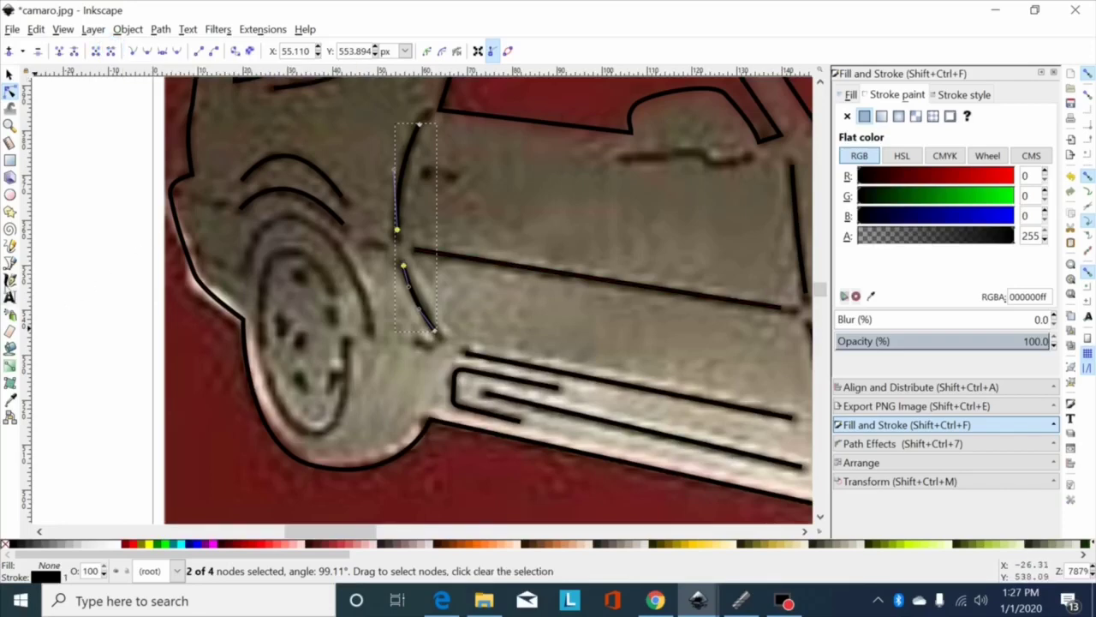
Draw a three-node open path over the rear tire's upper edge, with the middle node at its top.
left_click(10, 262)
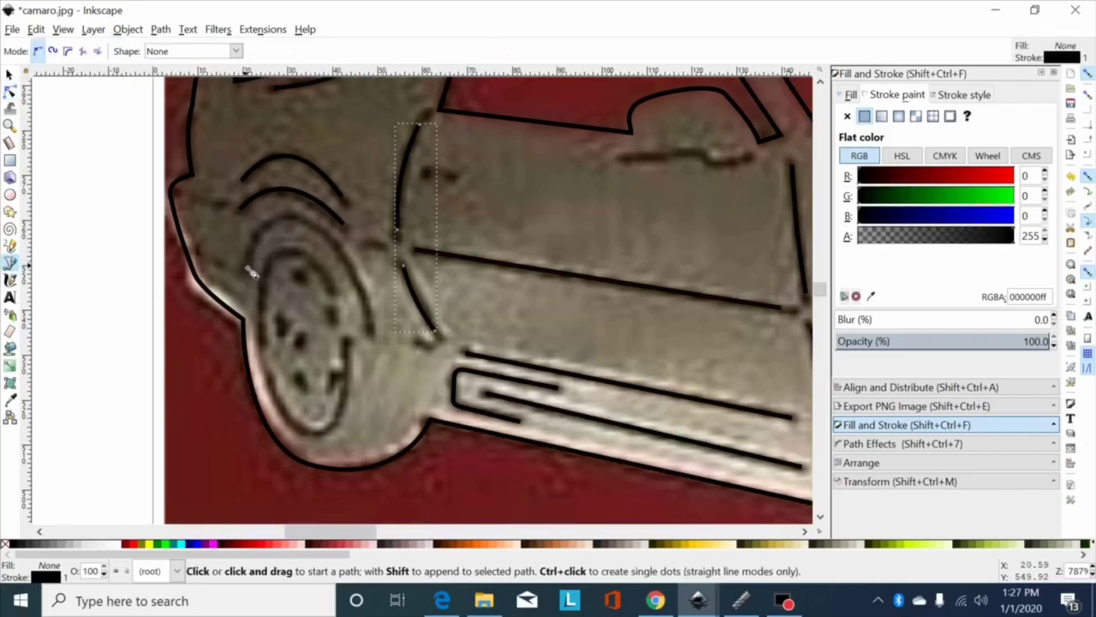
left_click(247, 265)
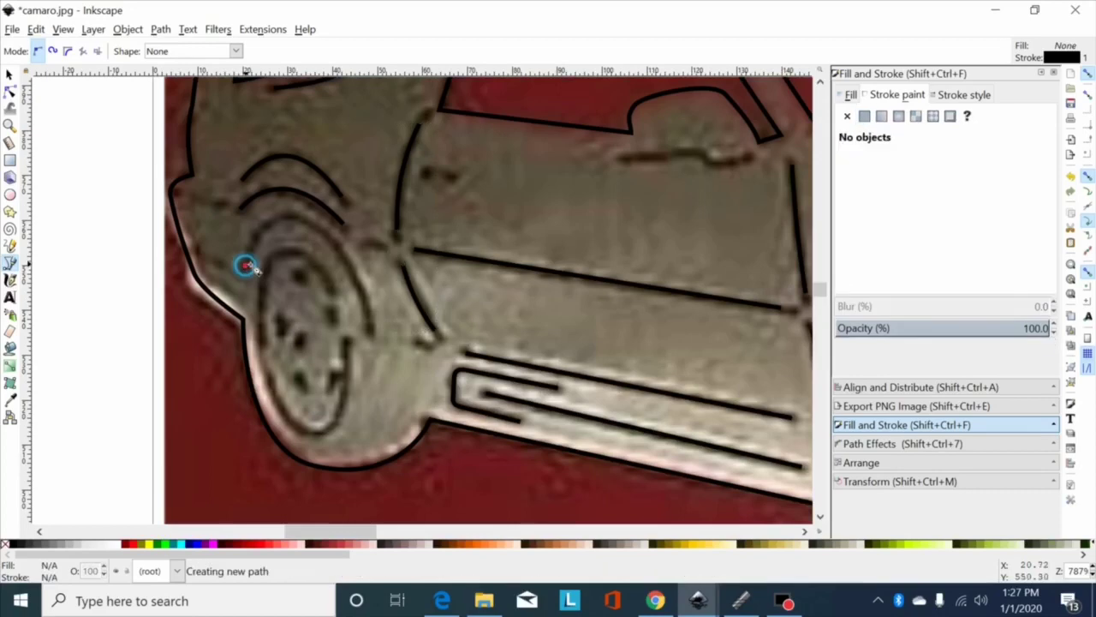
left_click(303, 218)
double_click(375, 329)
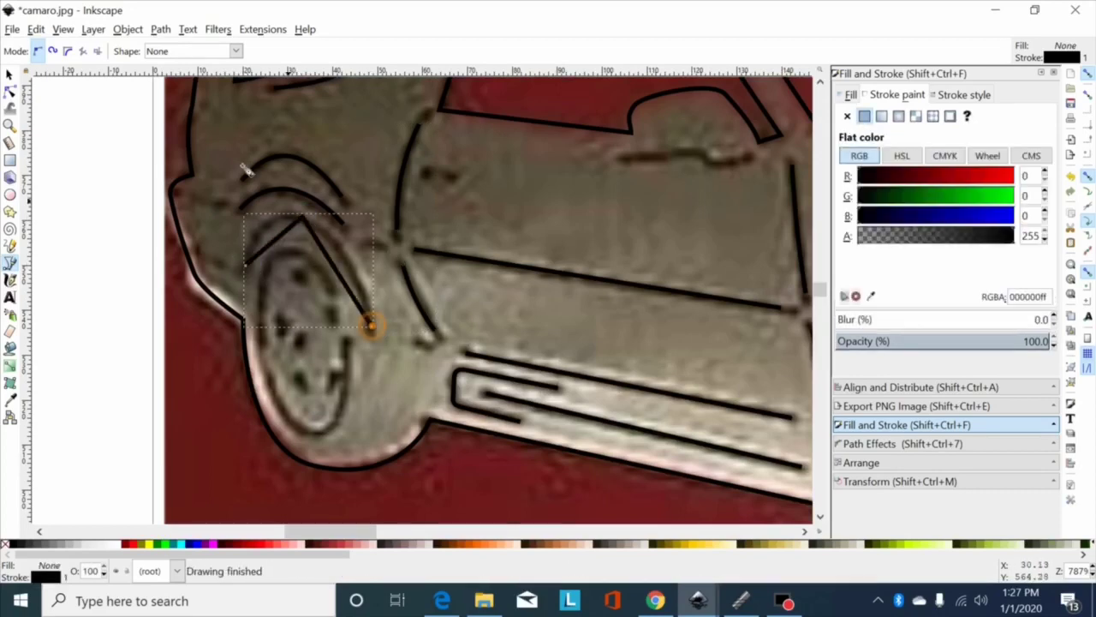
Bend the rear tire path to the photo's arc, smooth its top node and adjust the handles.
left_click(9, 89)
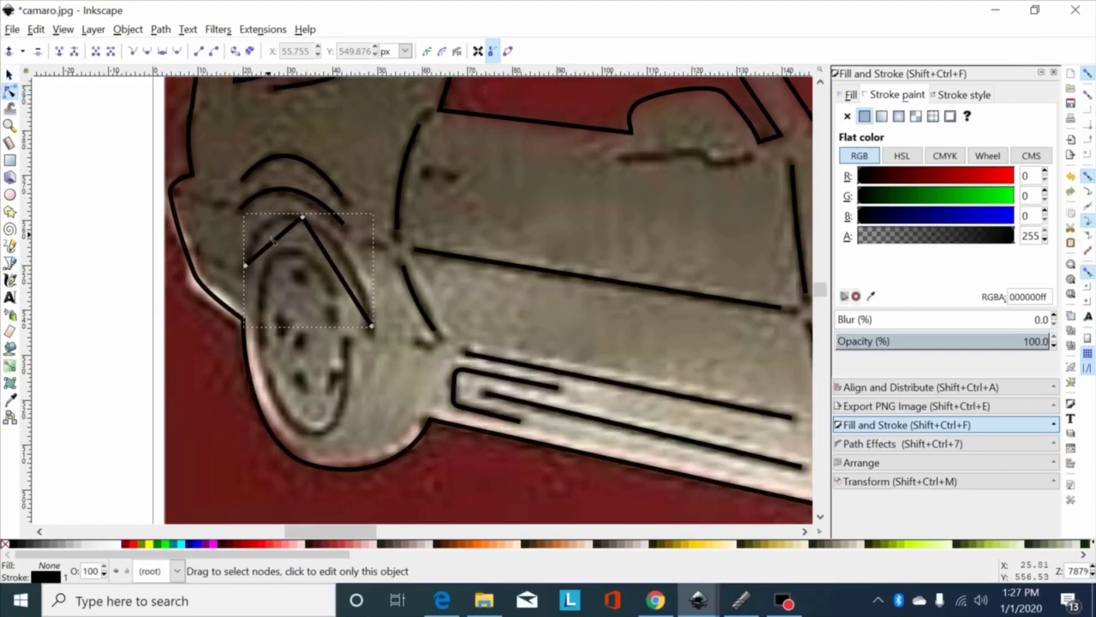
mouse_move(338, 271)
left_mouse_down()
mouse_move(330, 257)
mouse_move(353, 258)
left_mouse_up()
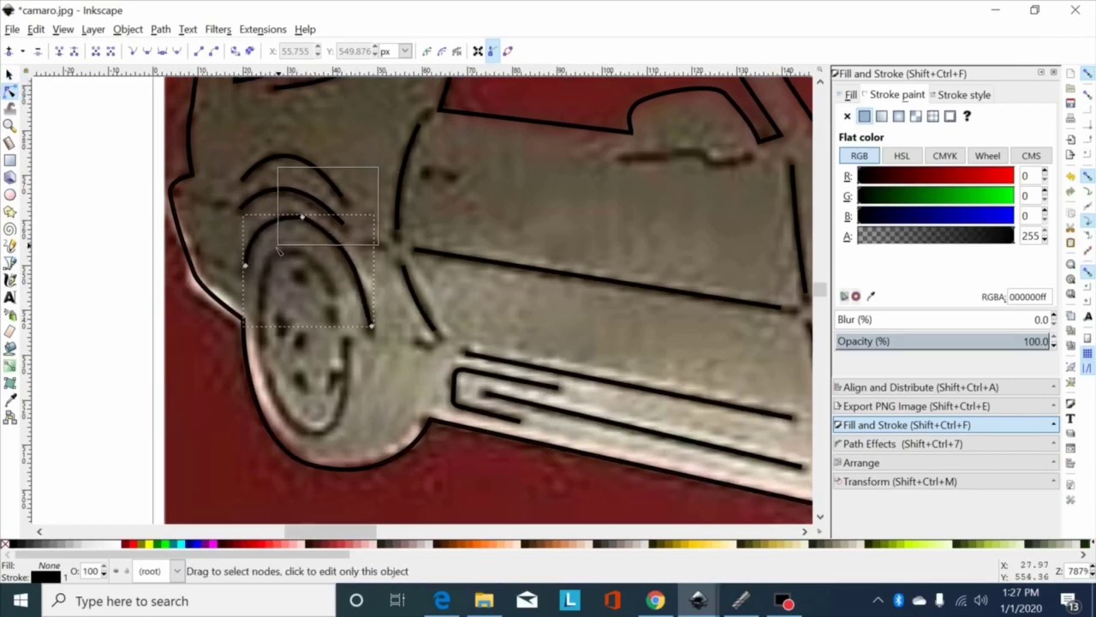
left_click(302, 218)
left_click(147, 50)
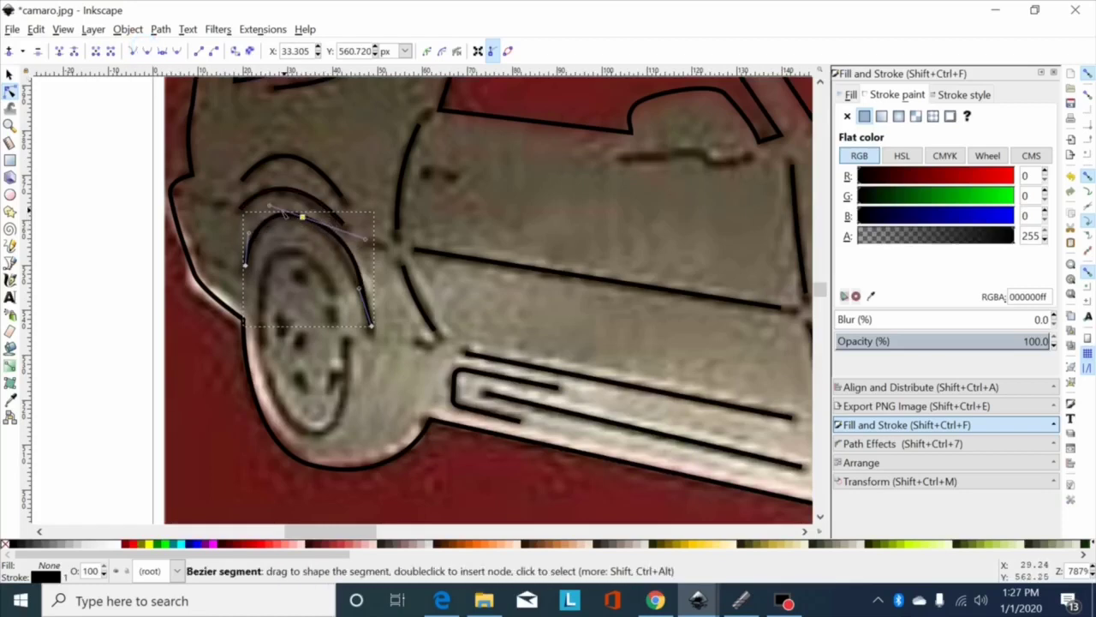
mouse_move(268, 205)
left_mouse_down()
mouse_move(252, 206)
mouse_move(283, 209)
left_mouse_up()
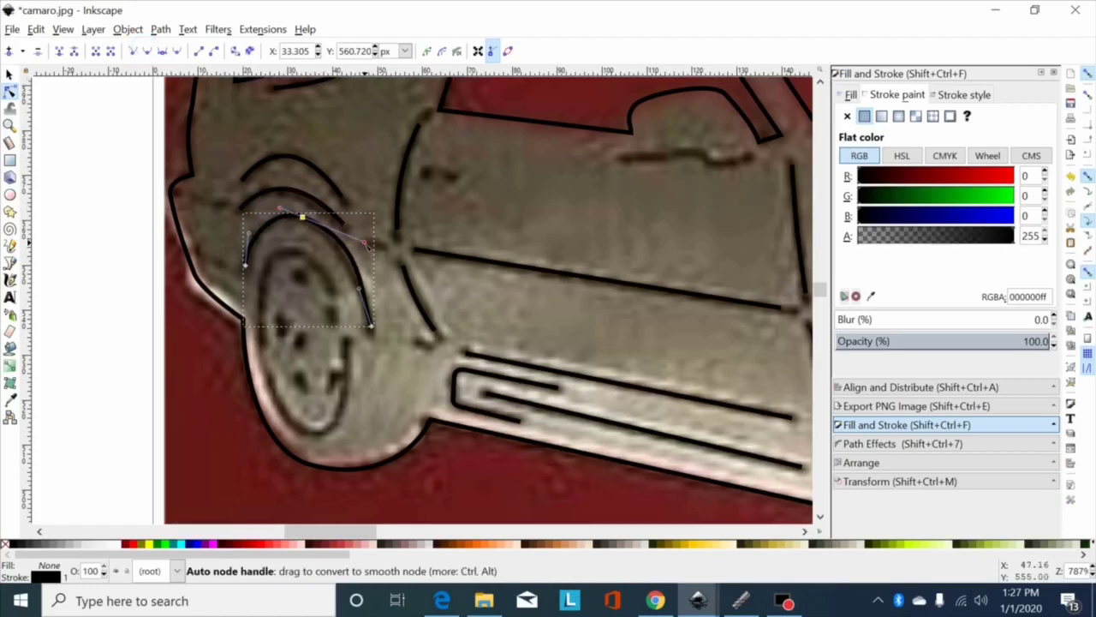
left_click_drag(364, 241, 345, 235)
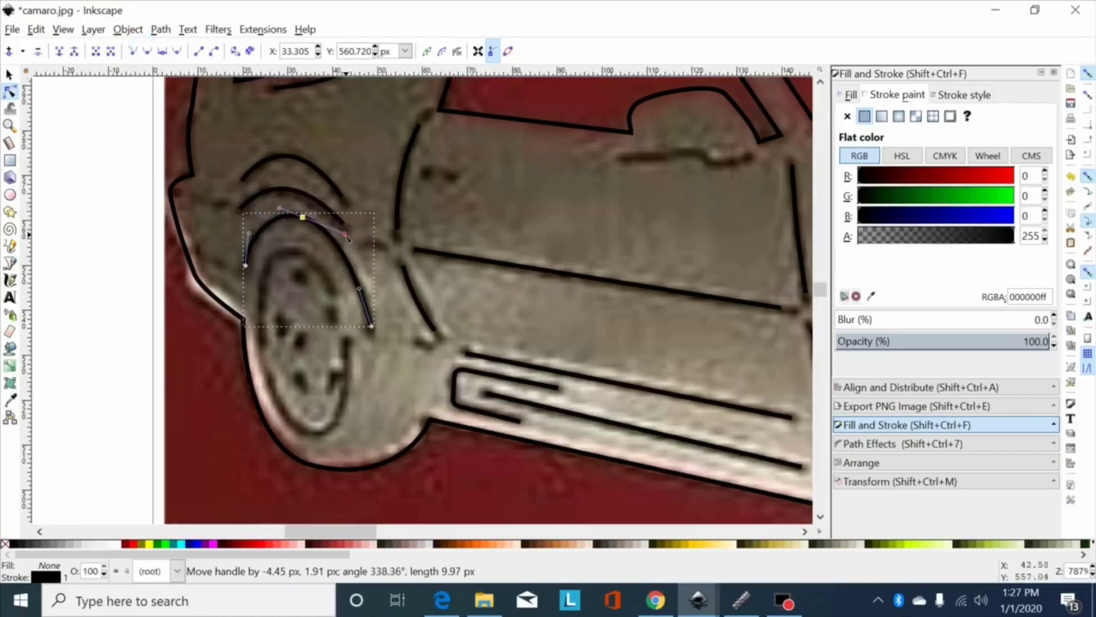
left_click_drag(359, 289, 364, 277)
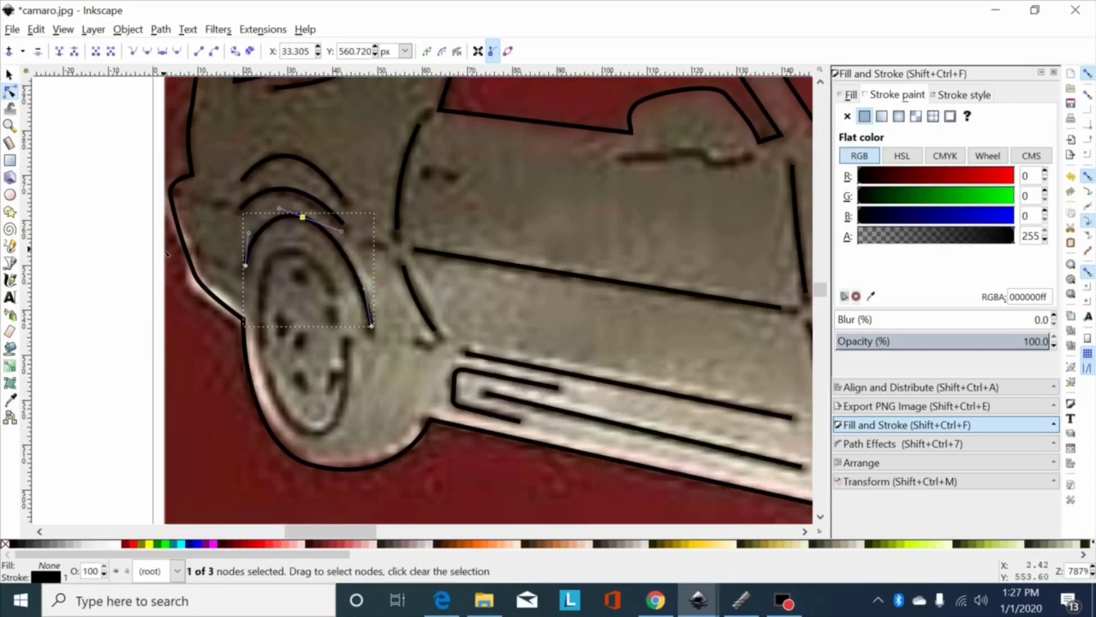
left_click(11, 262)
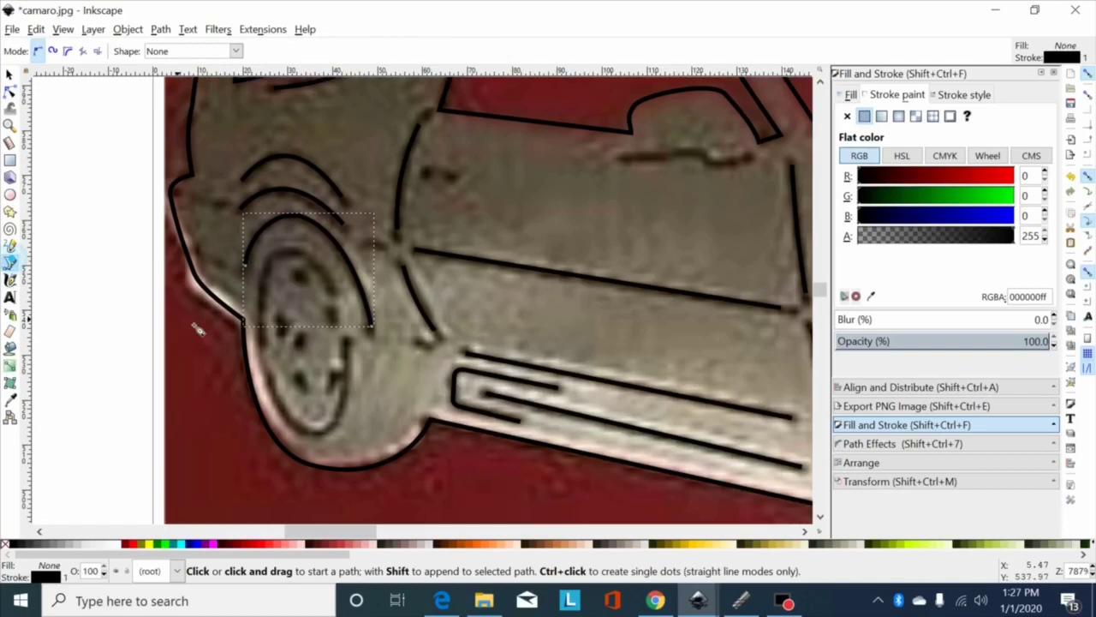
Draw two three-node open paths over the rear wheel rim, a V along its lower edge and a peak along its upper edge.
left_click(269, 379)
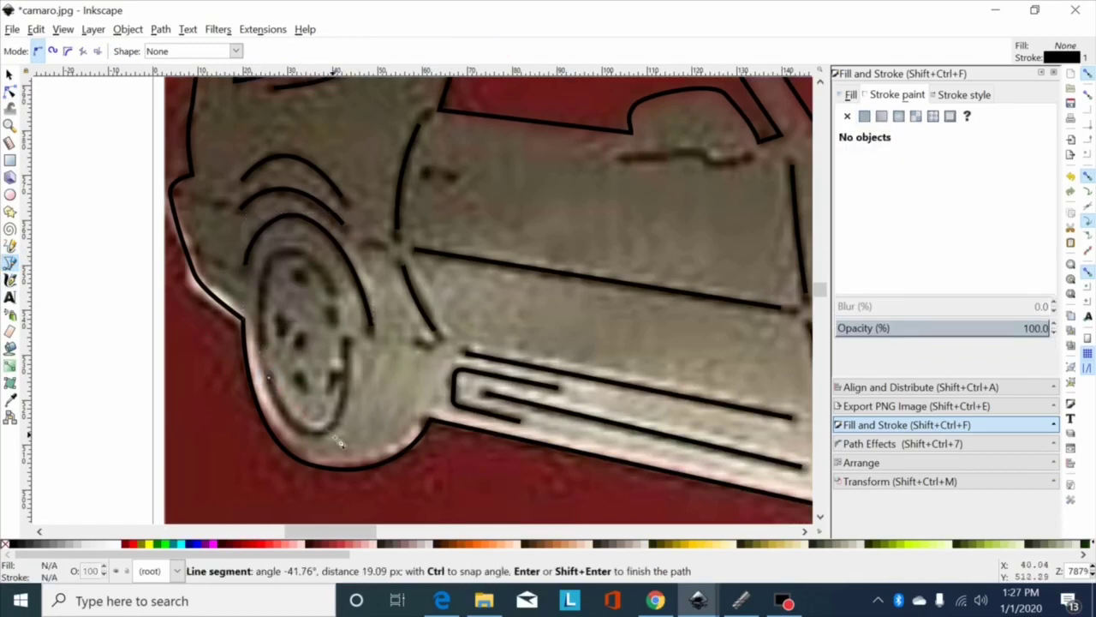
double_click(348, 345)
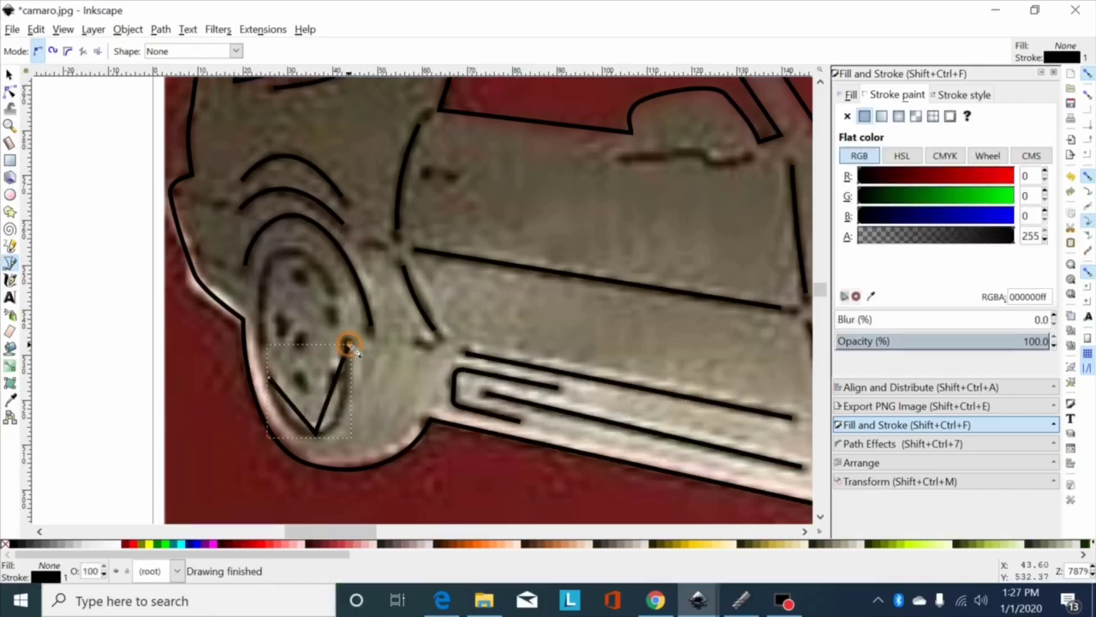
left_click(262, 331)
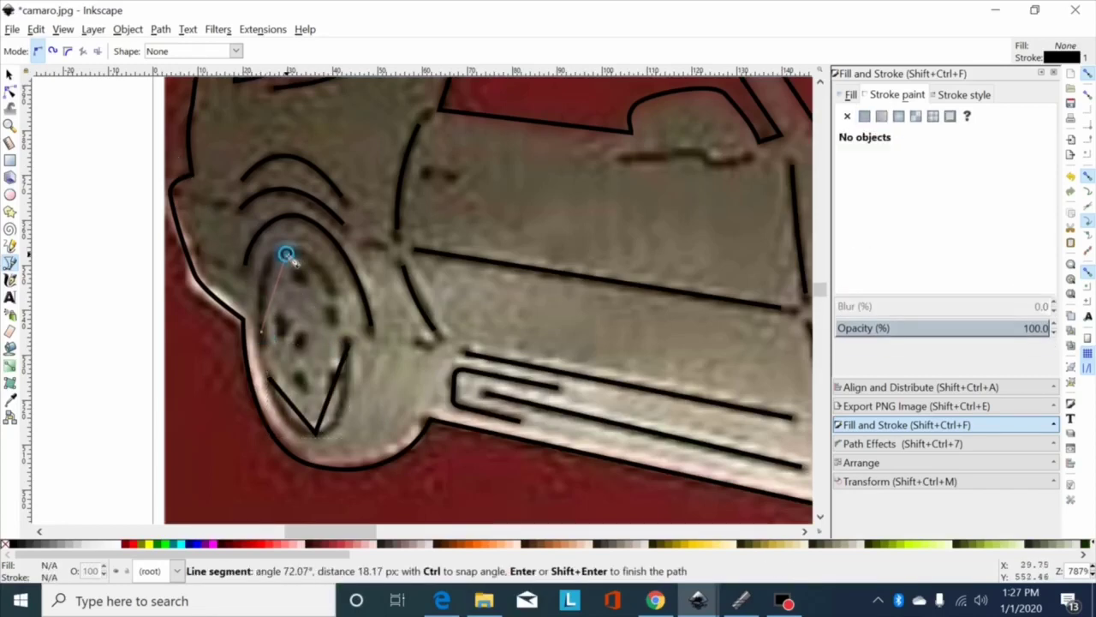
left_click(288, 255)
right_click(335, 287)
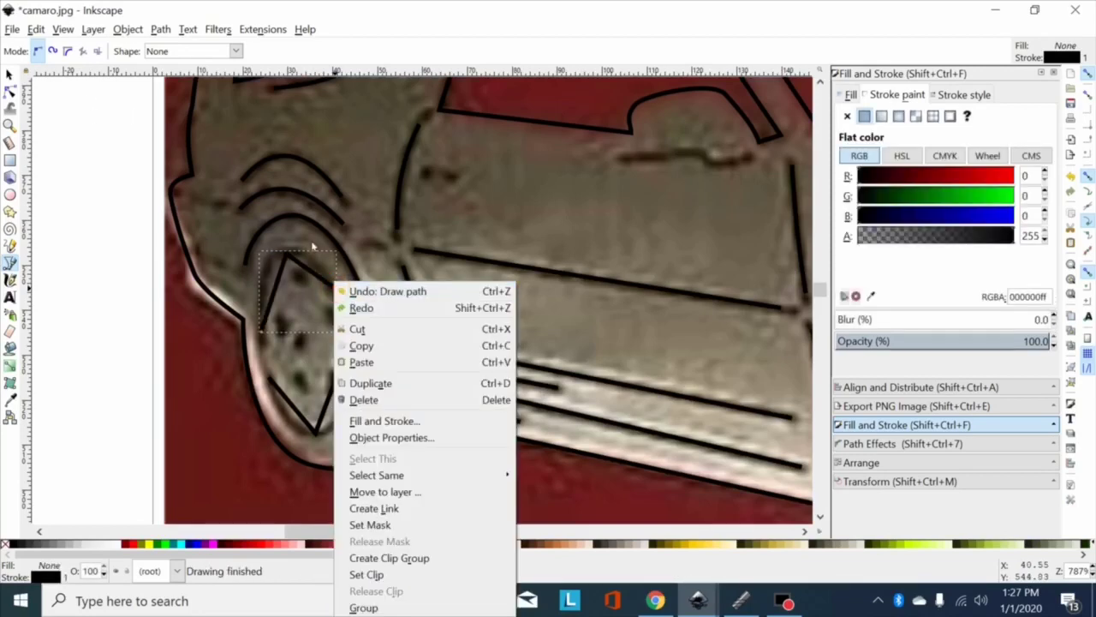
left_click(135, 209)
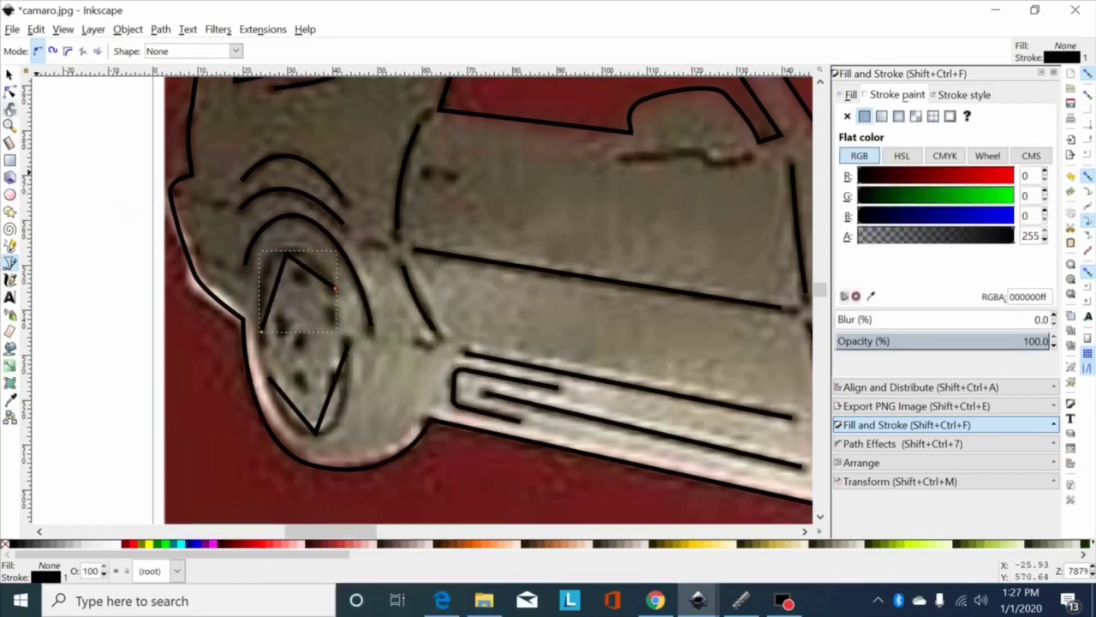
Bend the upper rim path to the photo's arc, smooth its top node and adjust the handles.
left_click(9, 91)
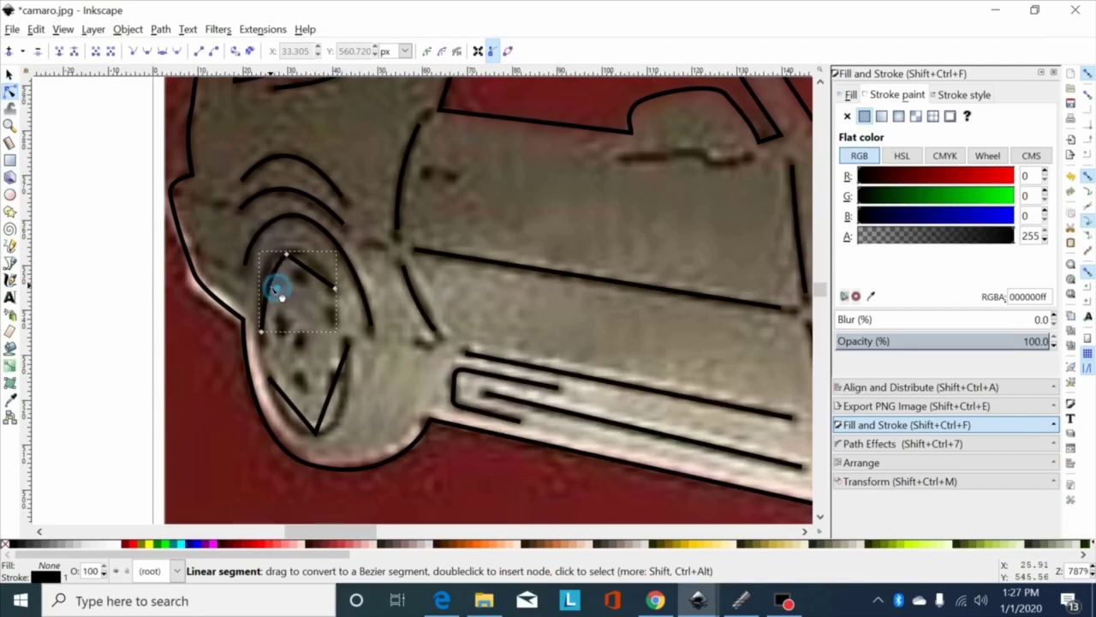
left_click_drag(276, 291, 326, 274)
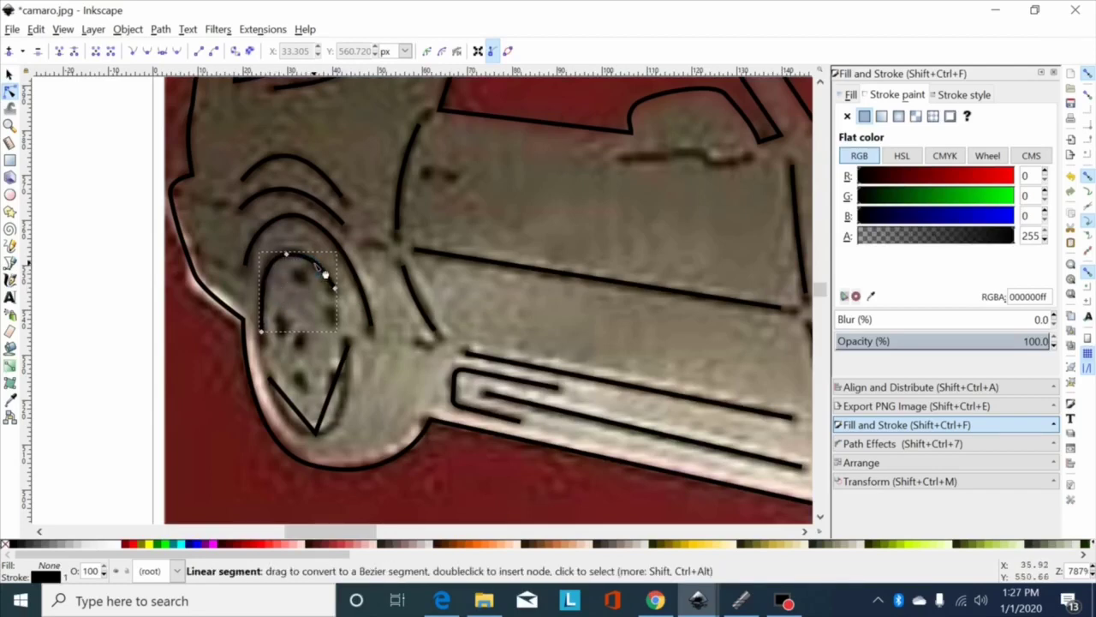
left_click(286, 254)
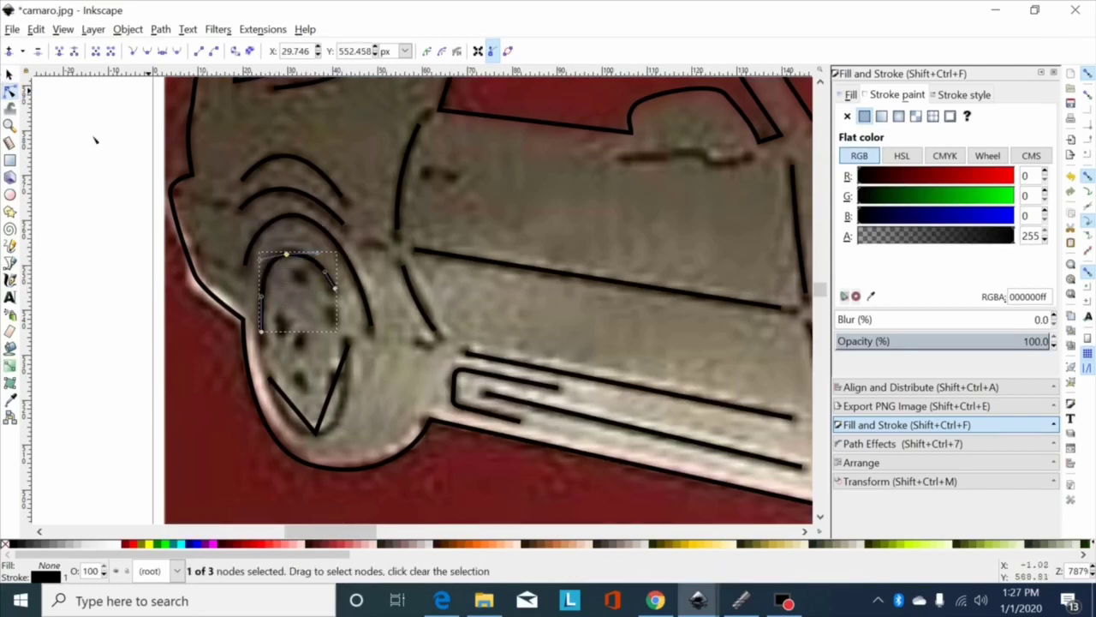
left_click(146, 51)
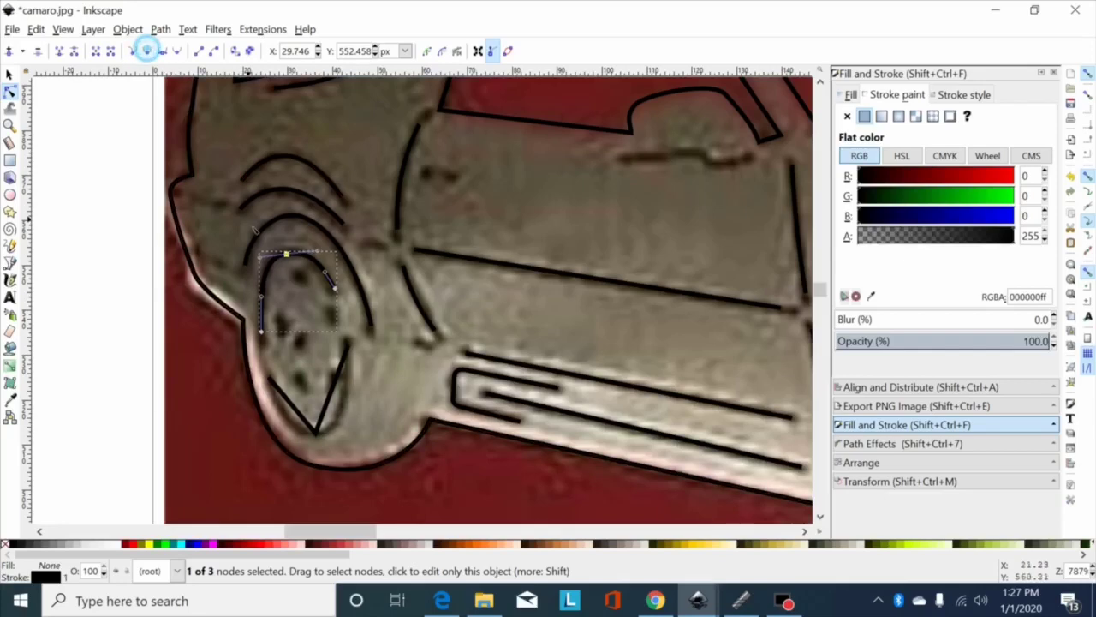
left_click_drag(263, 298, 265, 256)
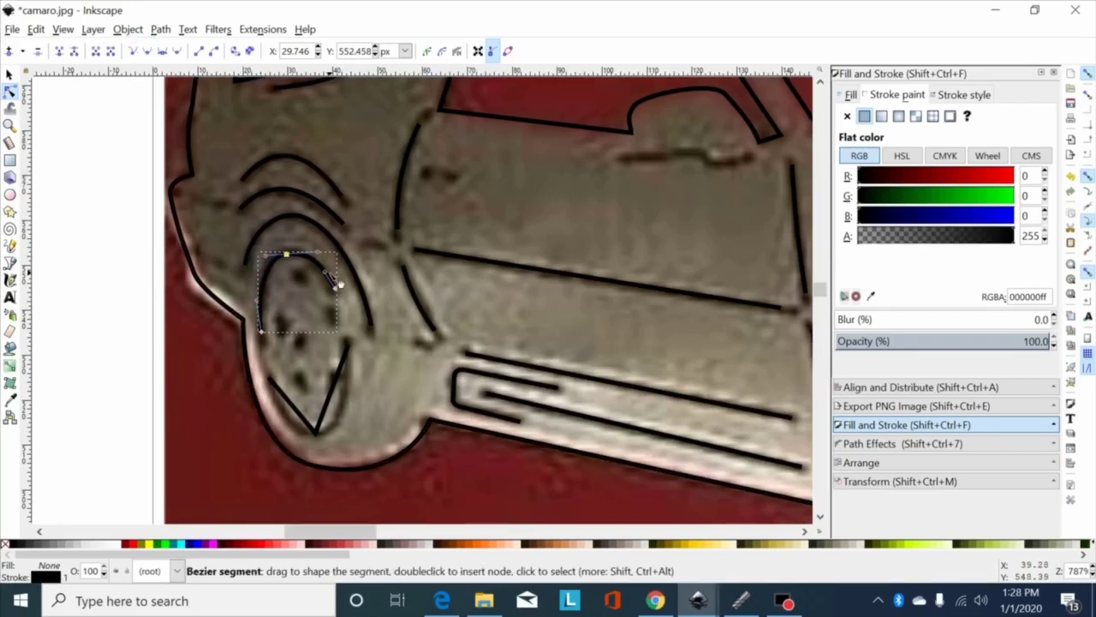
left_click_drag(326, 273, 312, 248)
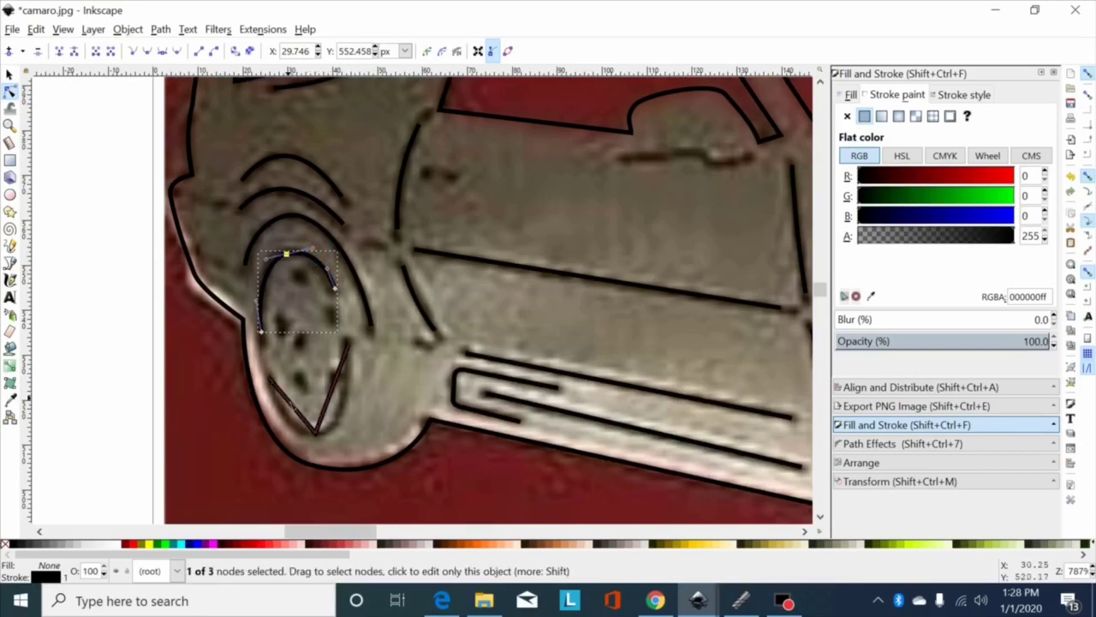
Bend both segments of the lower rim path to the photo's arc and smooth its bottom node.
left_click(293, 409)
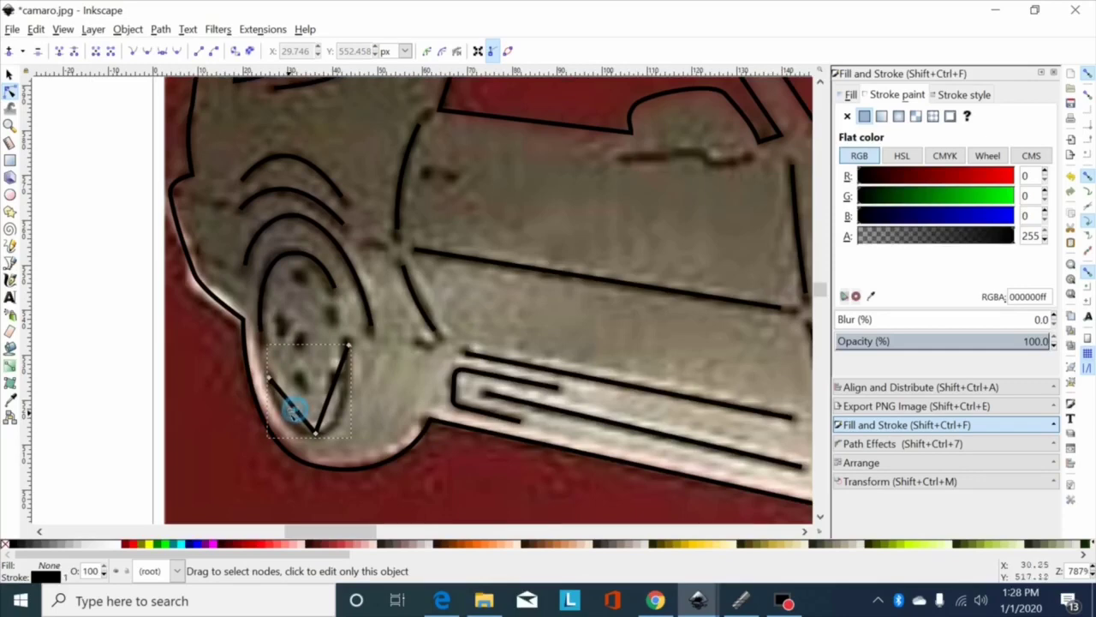
left_click_drag(309, 426, 300, 426)
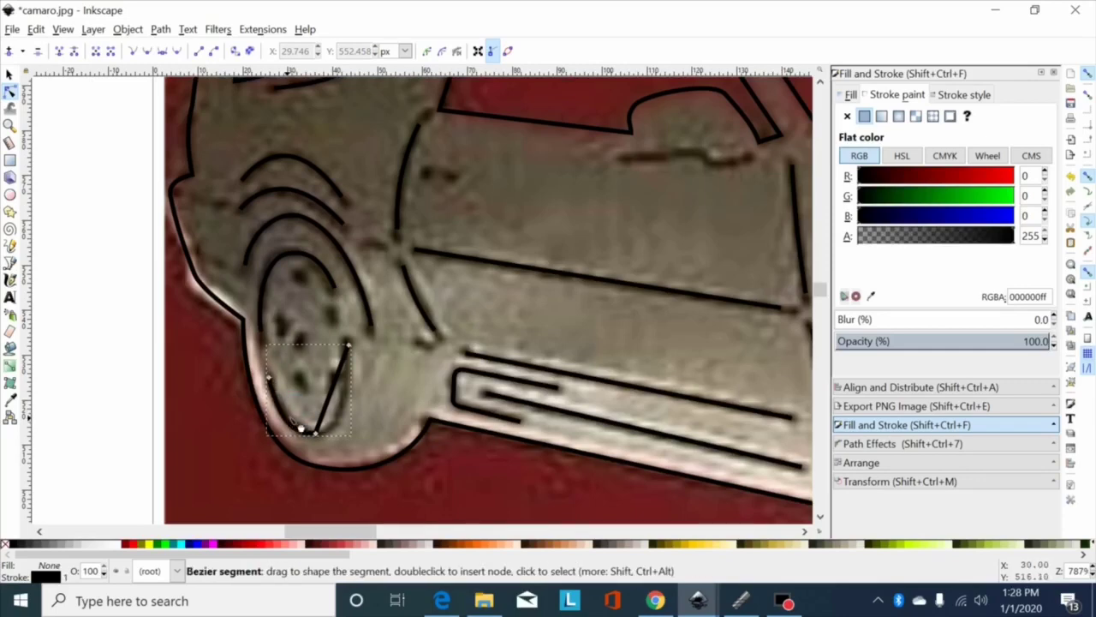
left_click_drag(336, 392, 349, 412)
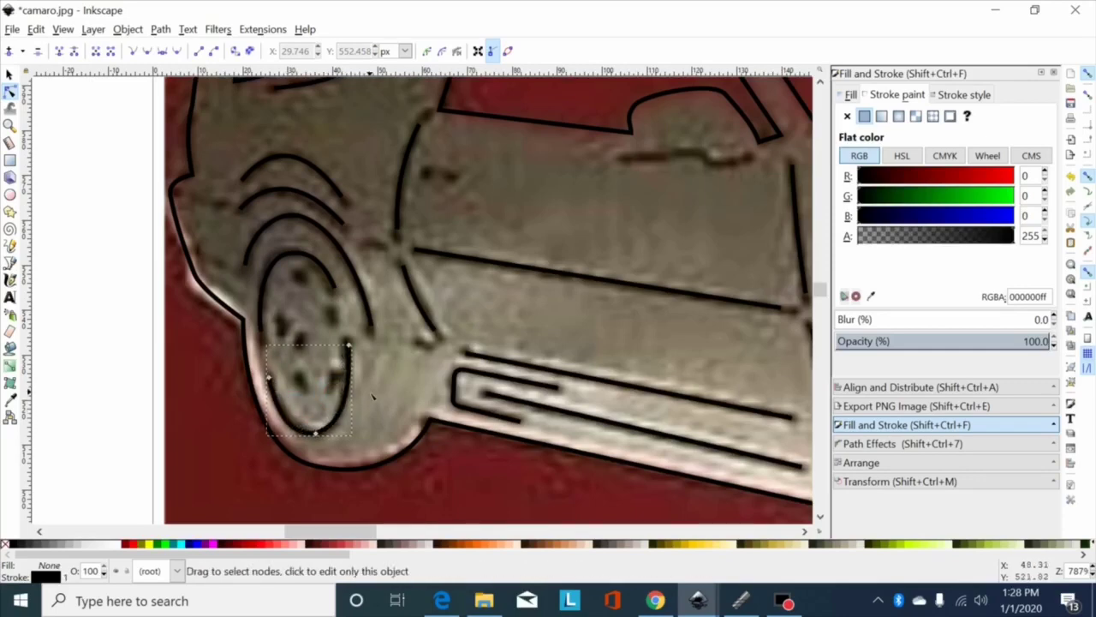
left_click(316, 434)
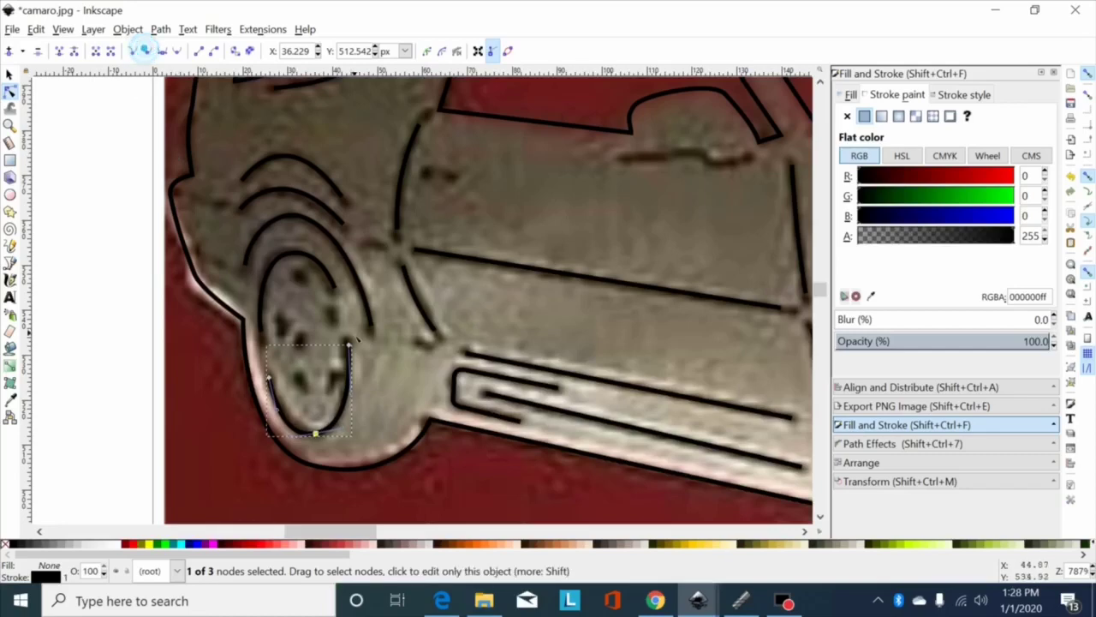
Draw an upright ellipse about 3.8 by 5.5 px for the rear wheel's hub and align it with the photo.
scroll(367, 377, "up", 1)
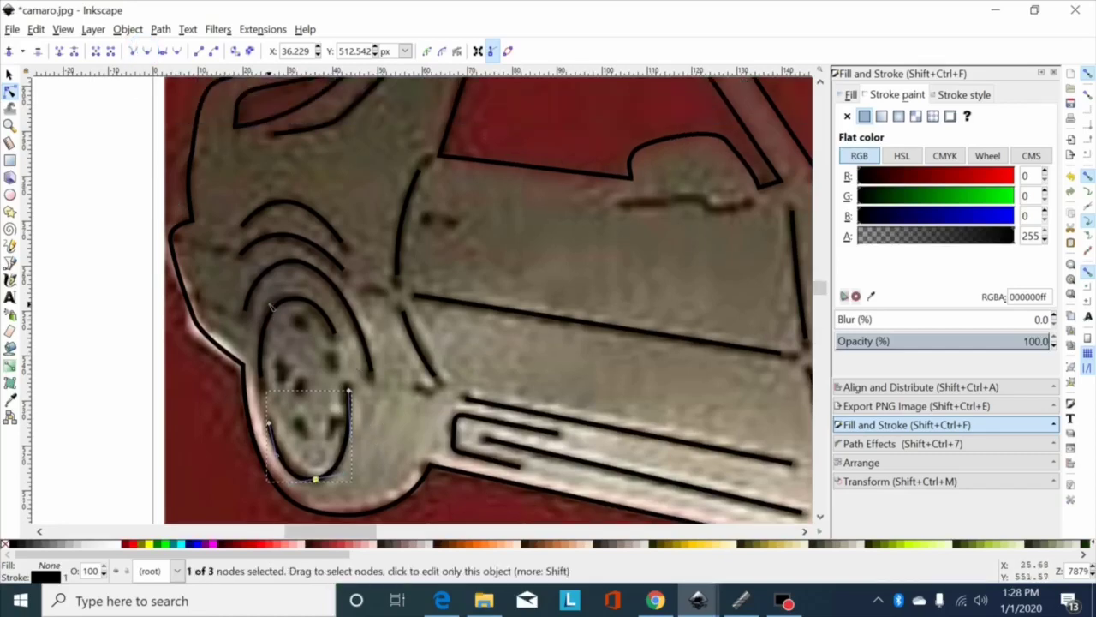
left_click(10, 193)
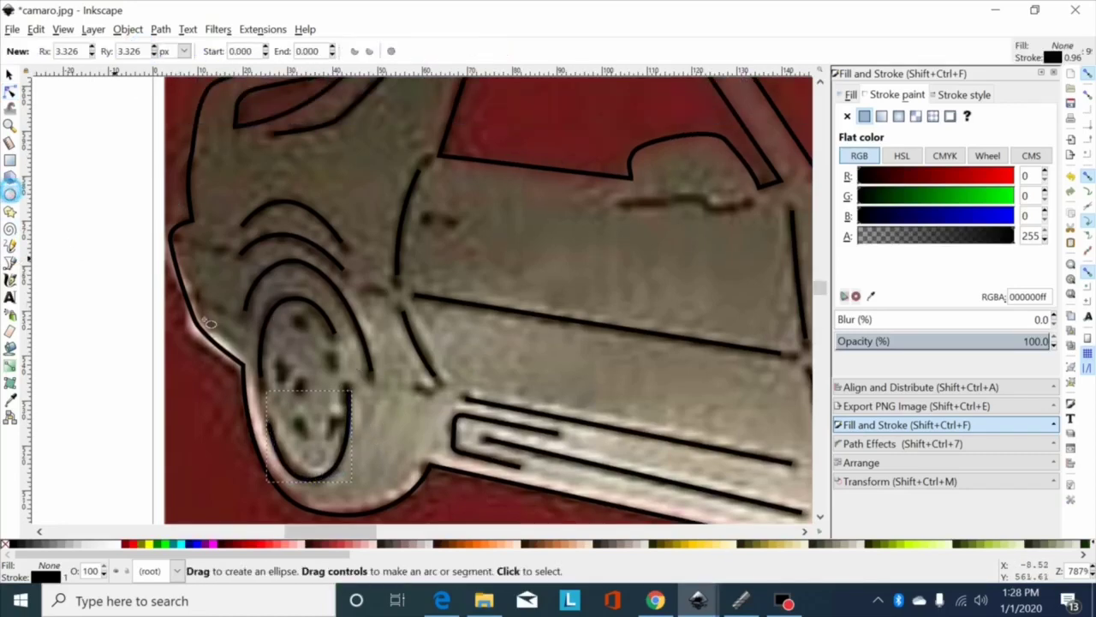
left_click_drag(301, 386, 313, 401)
key("plus")
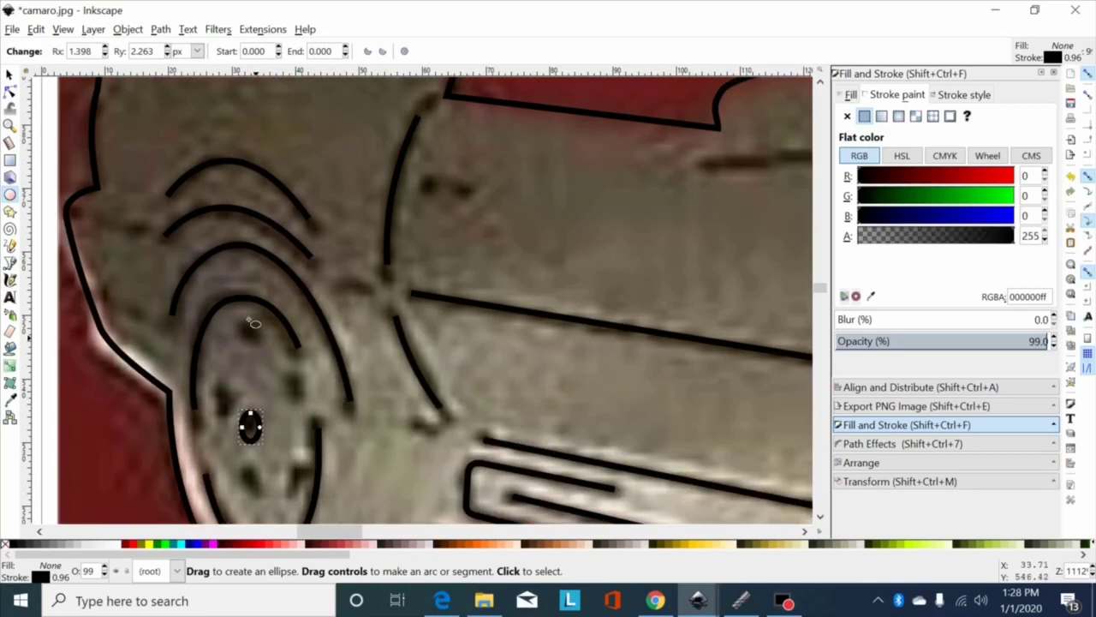
left_click(9, 76)
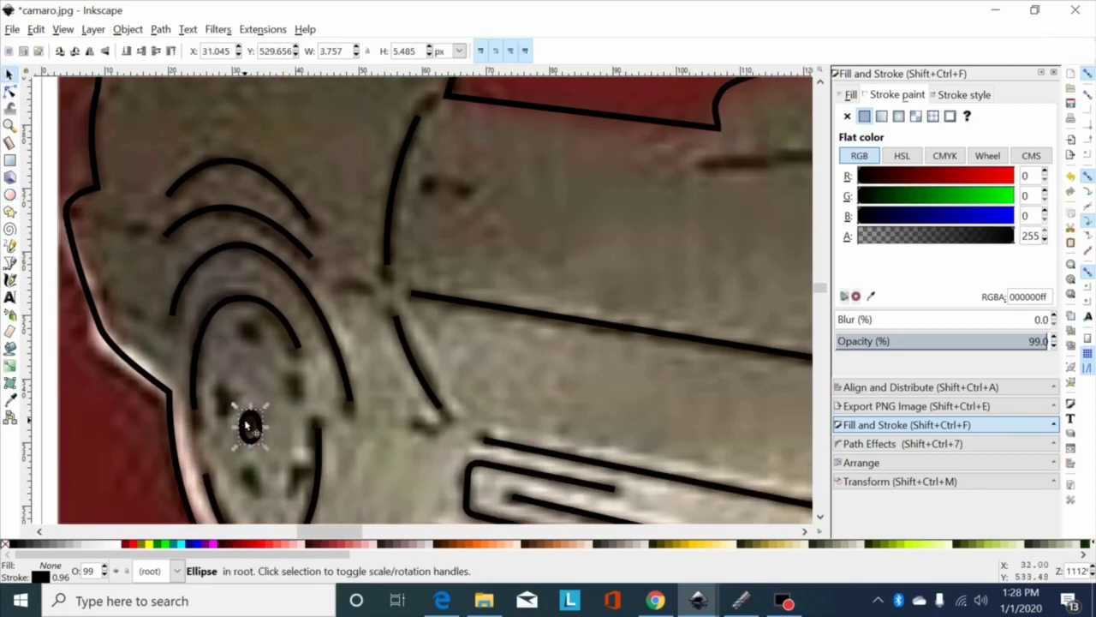
left_click_drag(254, 418, 252, 417)
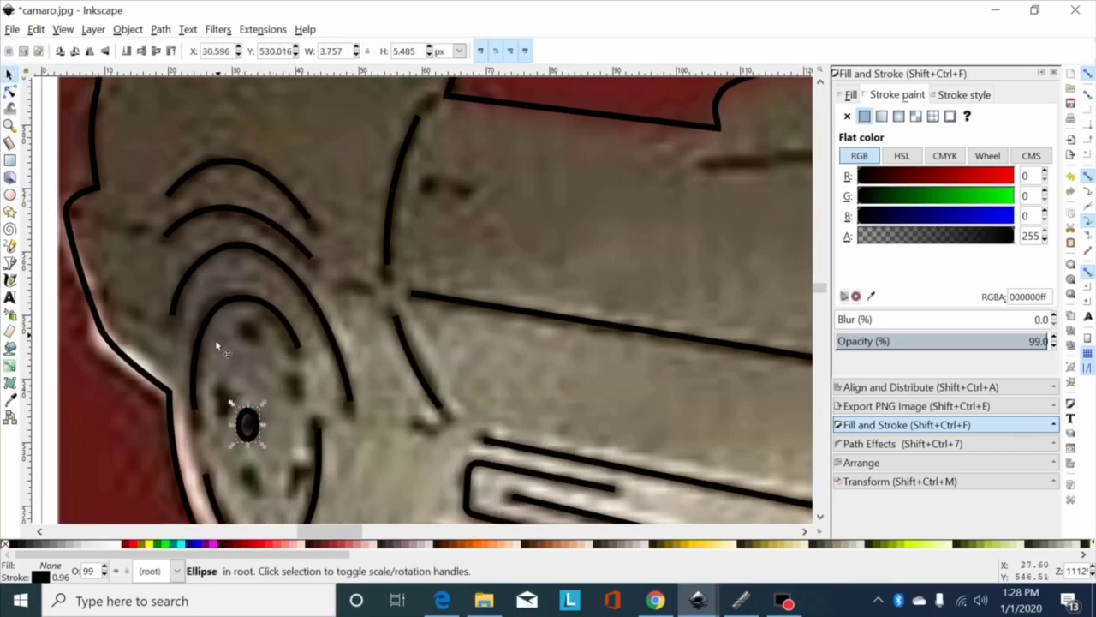
Draw a closed triangle over the lower-left spoke opening of the rear wheel.
scroll(239, 378, "down", 3)
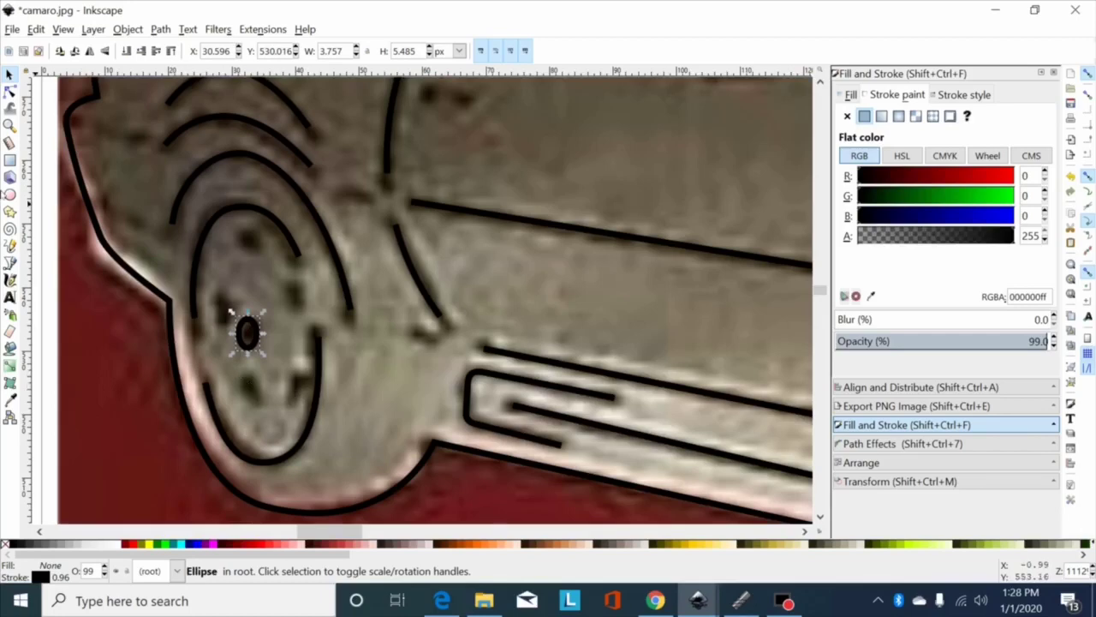
key("b")
left_click(247, 373)
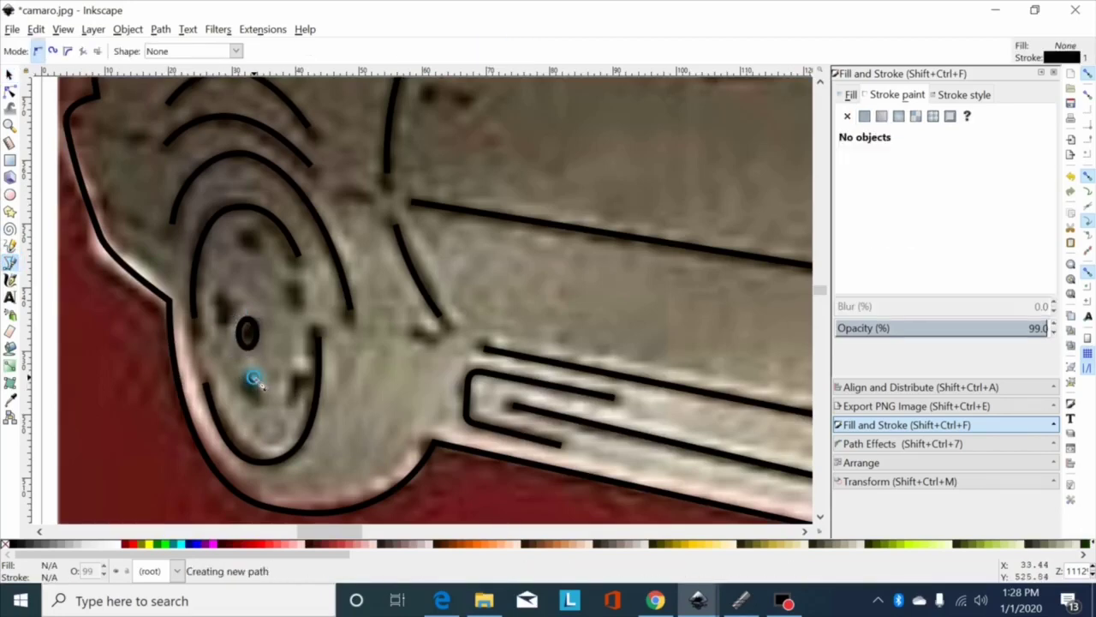
left_click(242, 384)
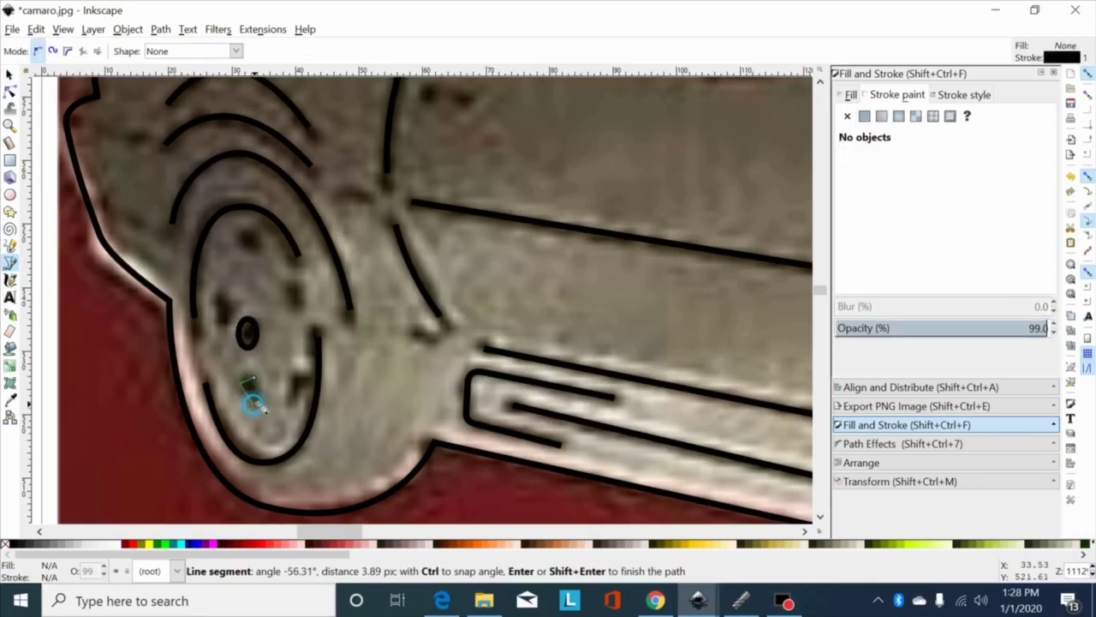
left_click(252, 402)
left_click(255, 378)
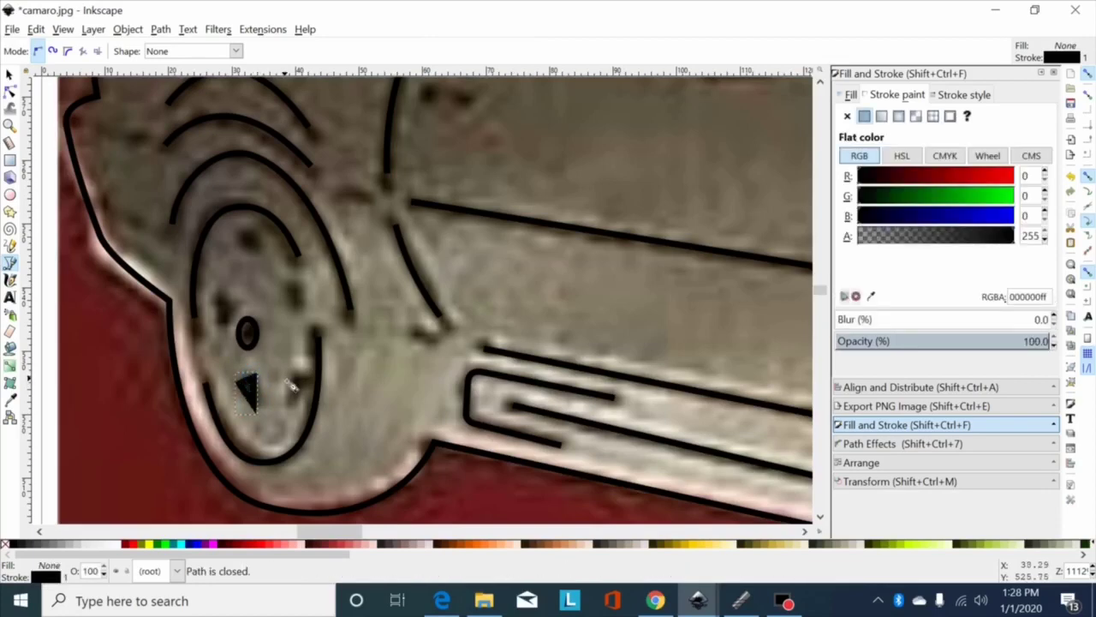
Draw a closed downward-pointing triangle over the lower-right spoke opening of the rear wheel.
left_click(287, 375)
left_click(290, 419)
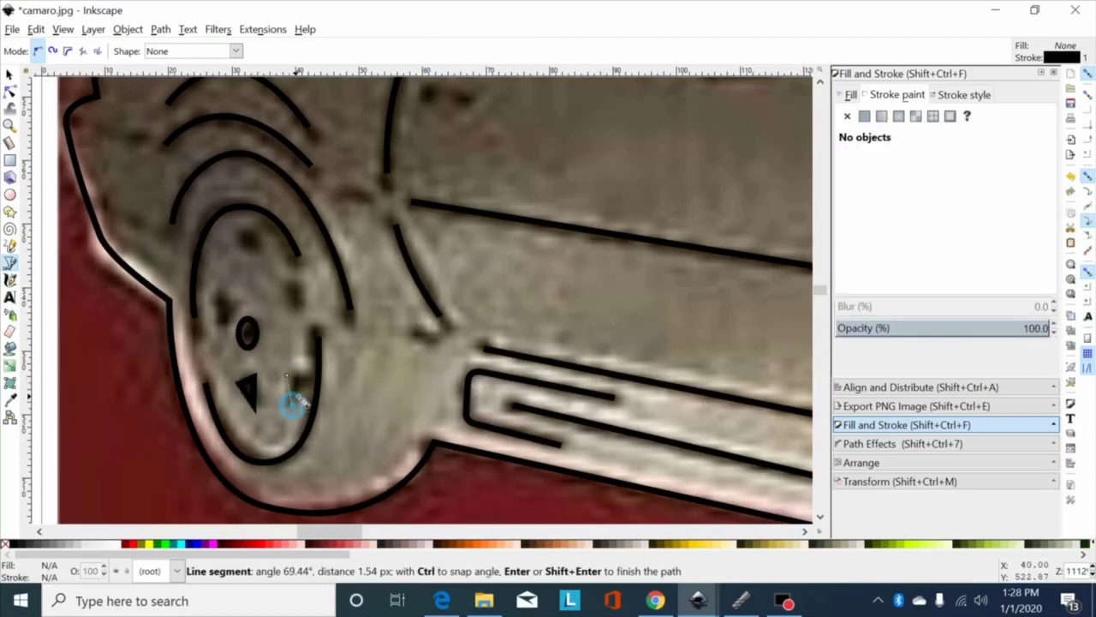
left_click(313, 377)
left_click(288, 377)
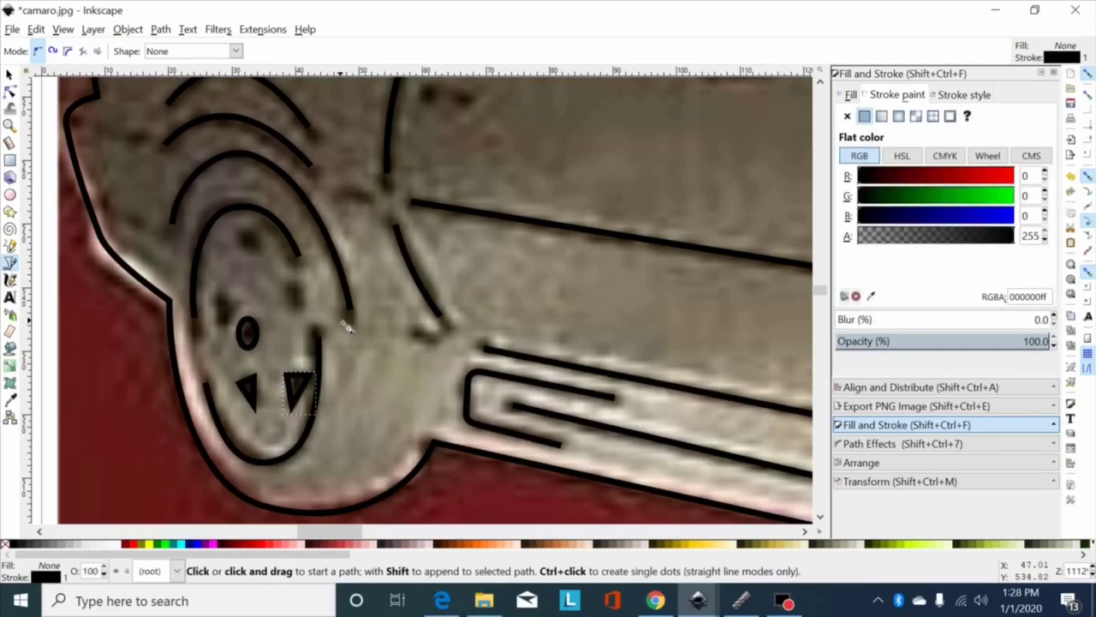
Draw a small closed upward-pointing triangle over the upper-right spoke opening of the rear wheel.
scroll(347, 321, "down", 4)
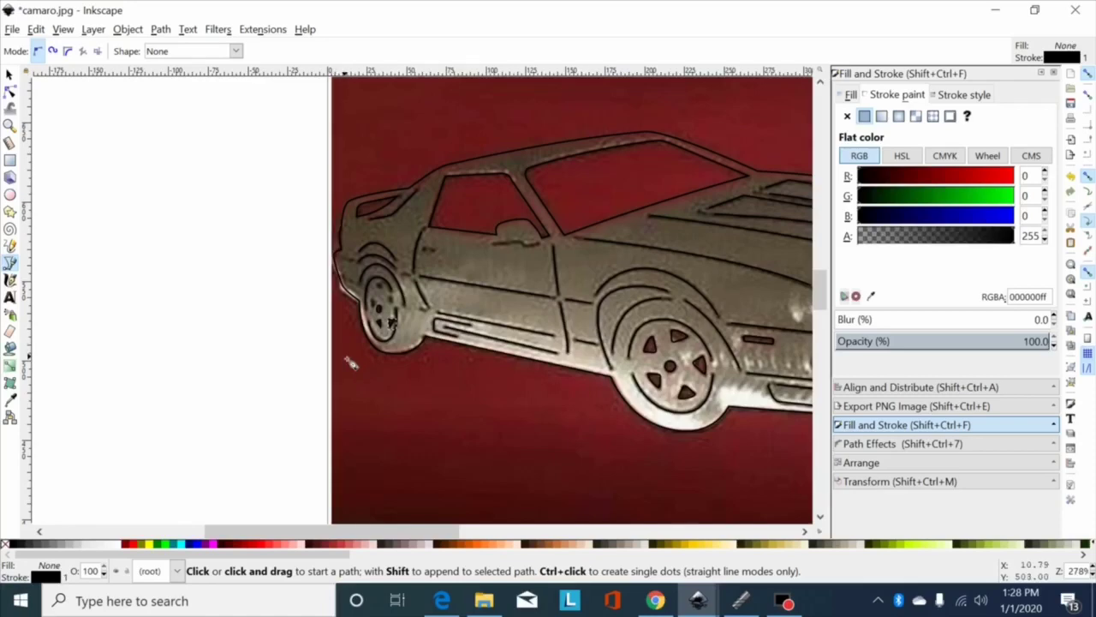
scroll(342, 342, "up", 1)
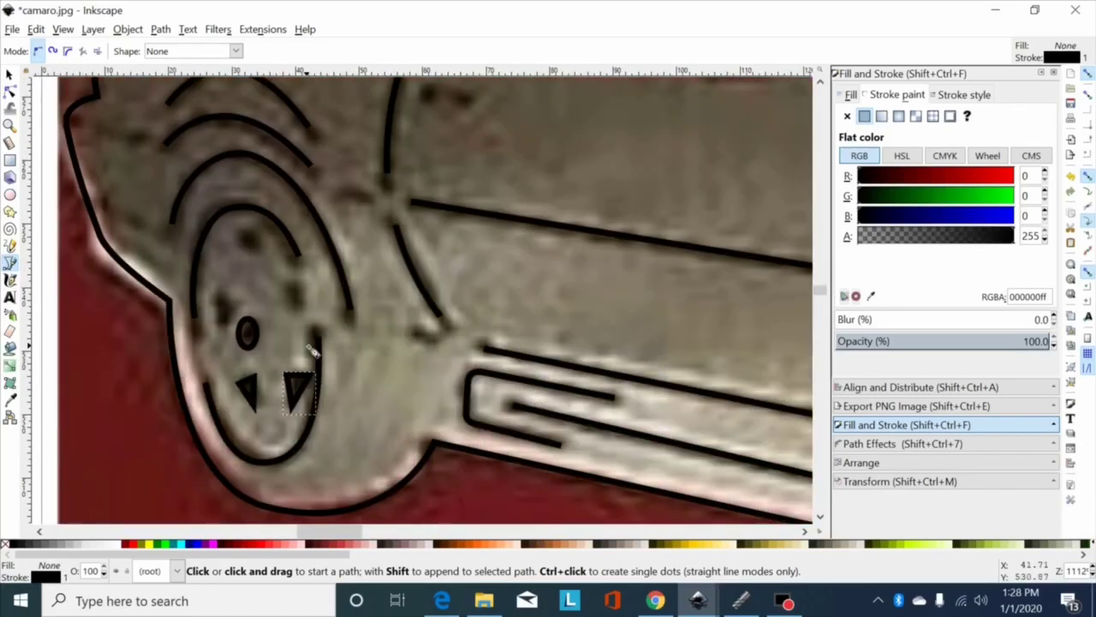
left_click(293, 283)
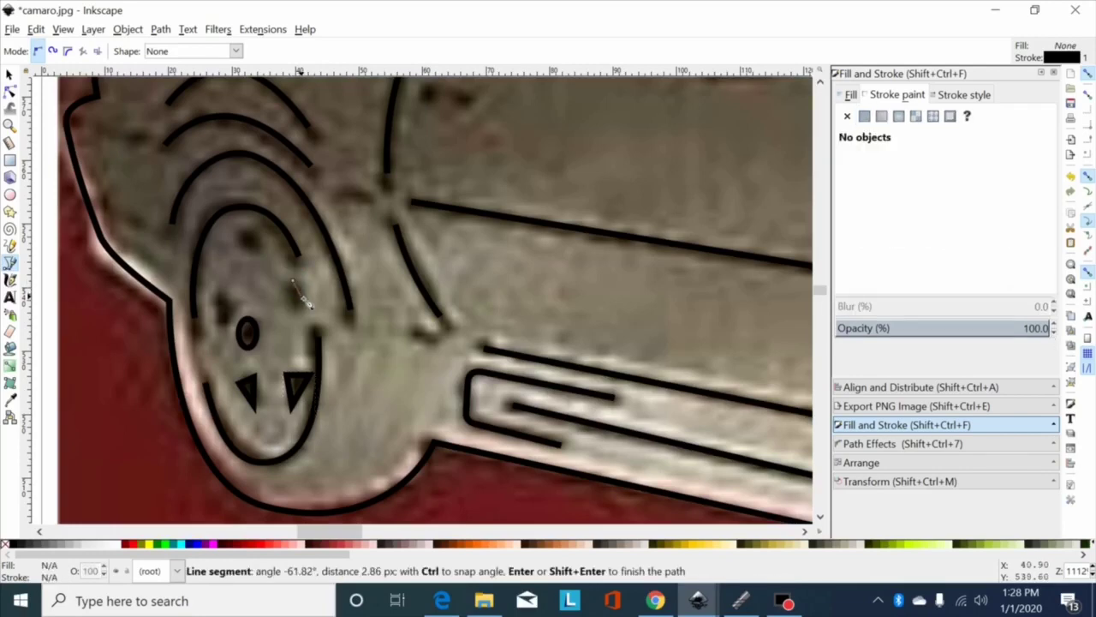
left_click(294, 300)
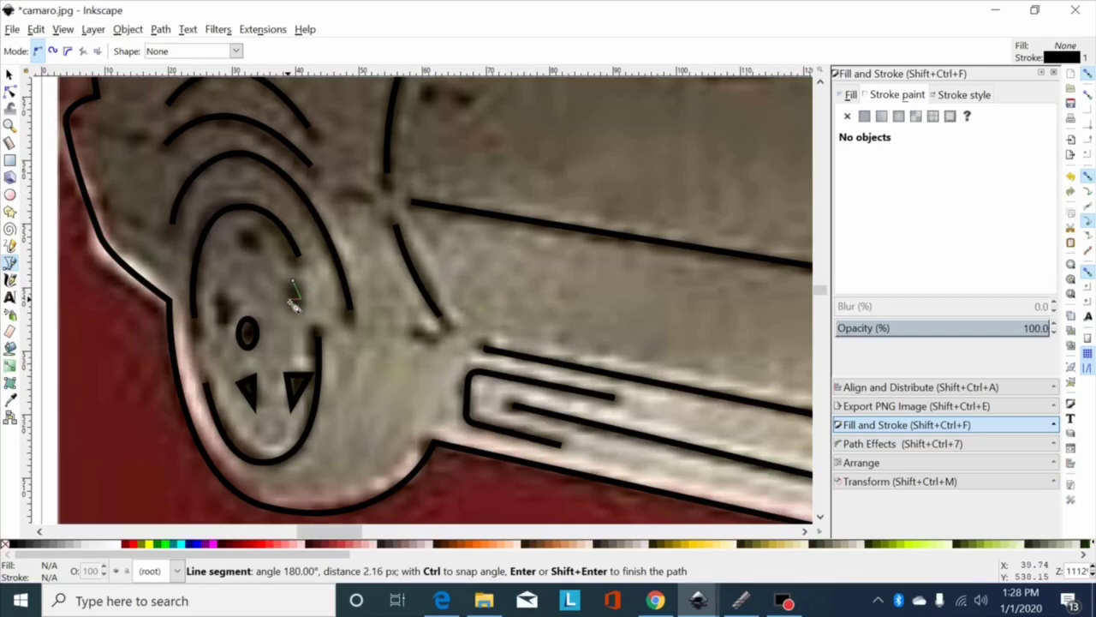
left_click(287, 300)
left_click(293, 283)
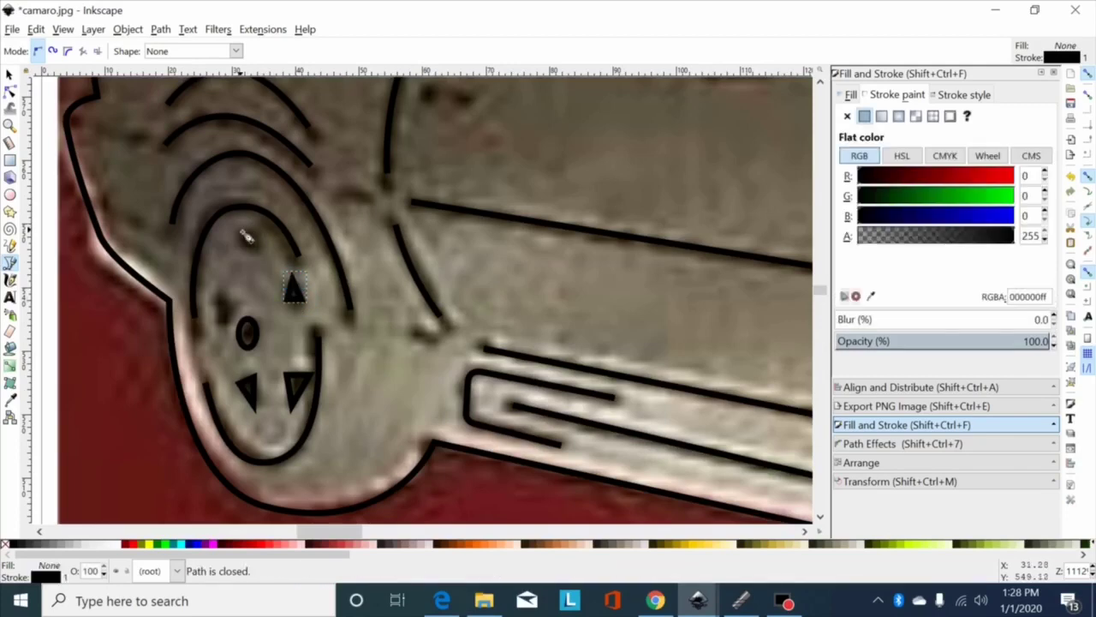
Draw a small closed downward-pointing triangle over the top spoke opening of the rear wheel.
left_click(240, 230)
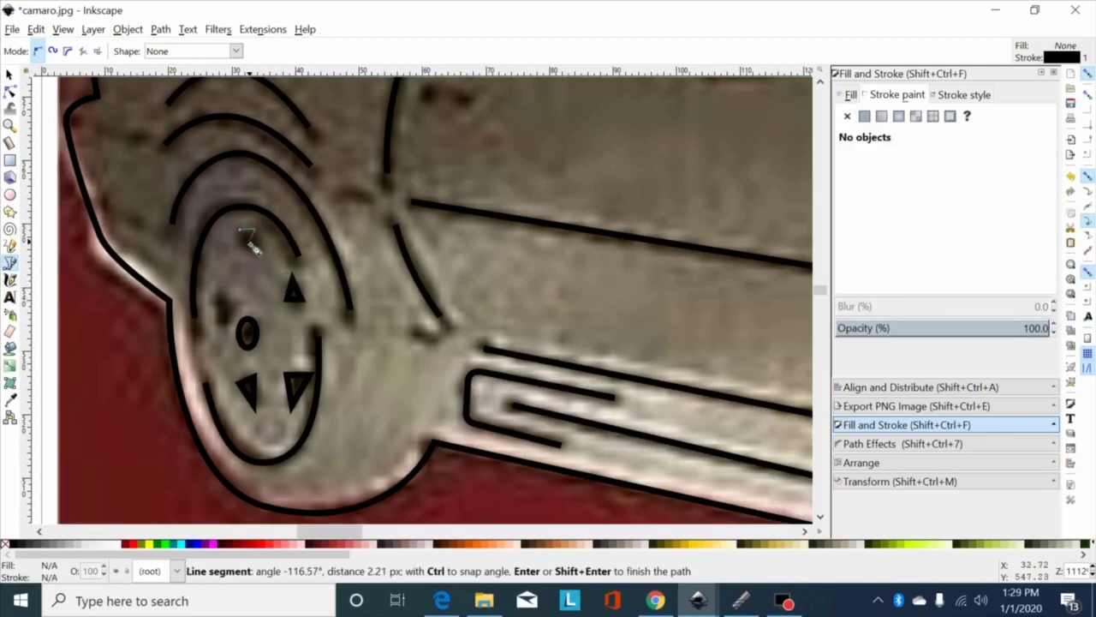
left_click(247, 250)
left_click(240, 231)
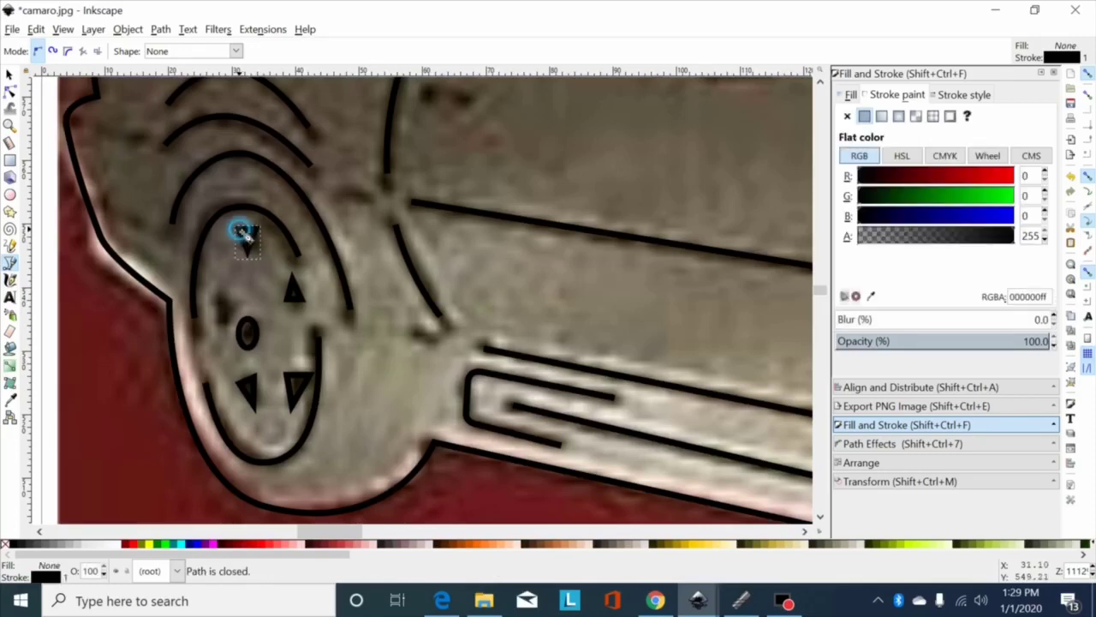
Draw a closed right-pointing triangle, about 4.8 by 6.6 px, over the rear wheel's left spoke opening.
left_click(217, 297)
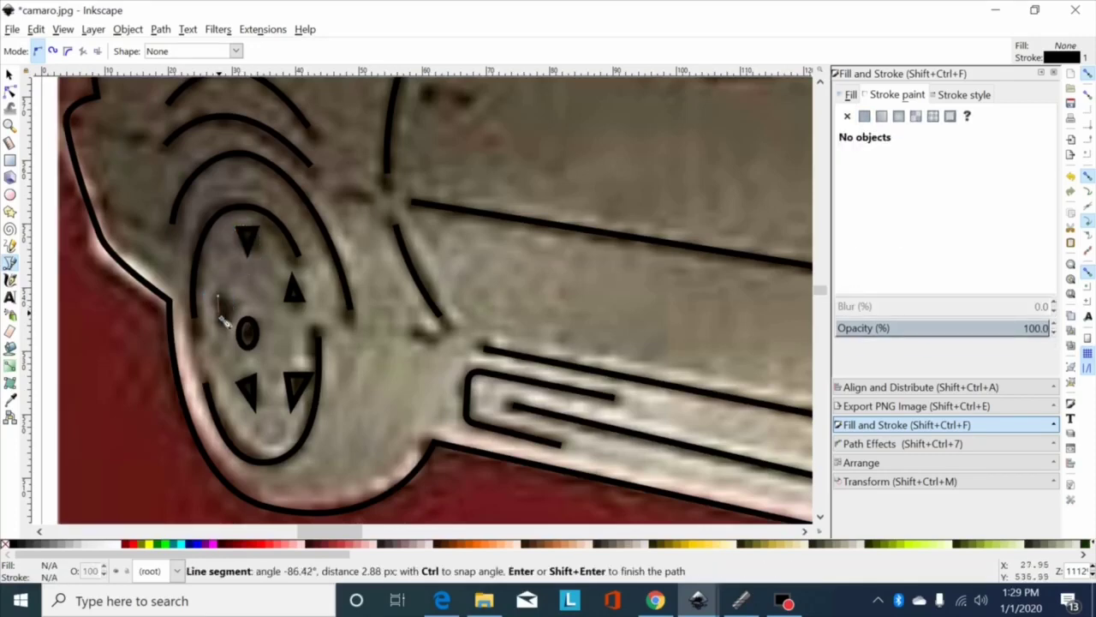
left_click(242, 315)
left_click(214, 328)
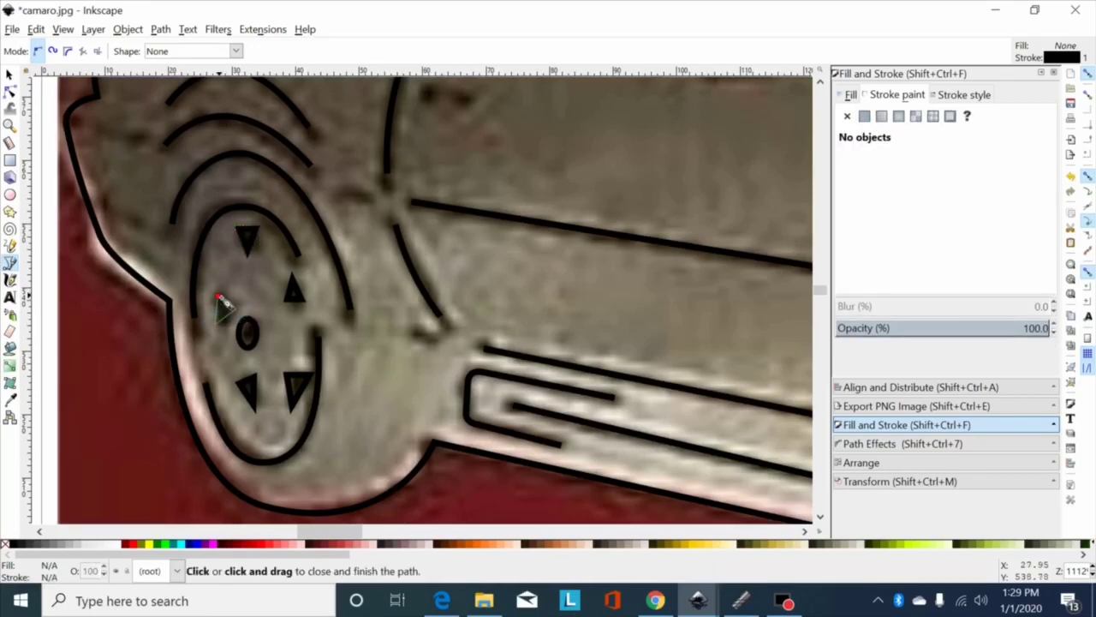
left_click(220, 298)
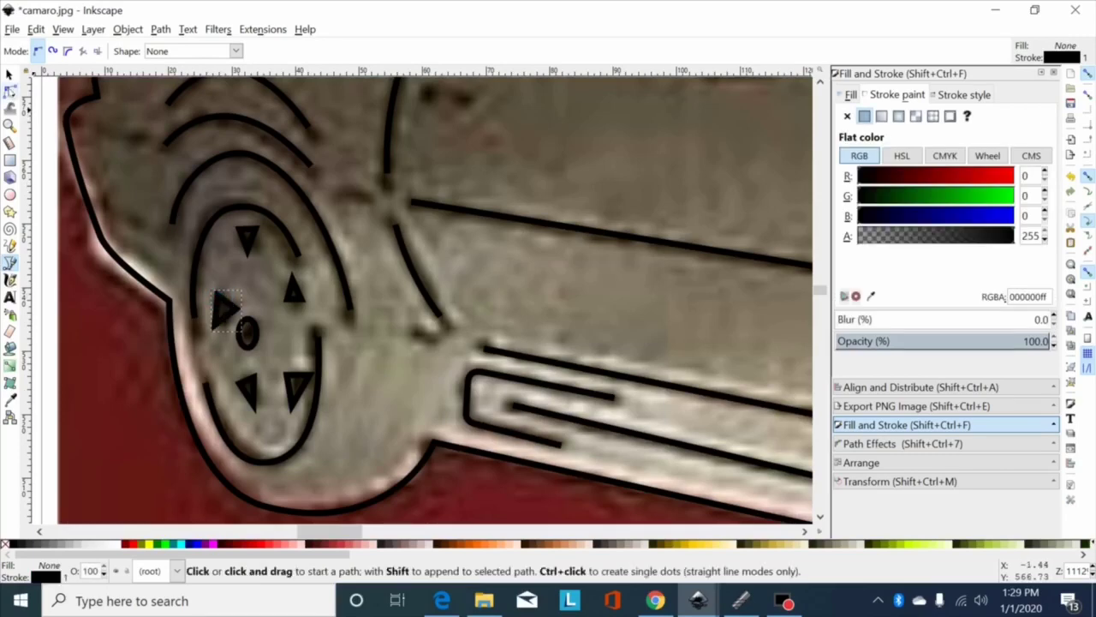
left_click(8, 75)
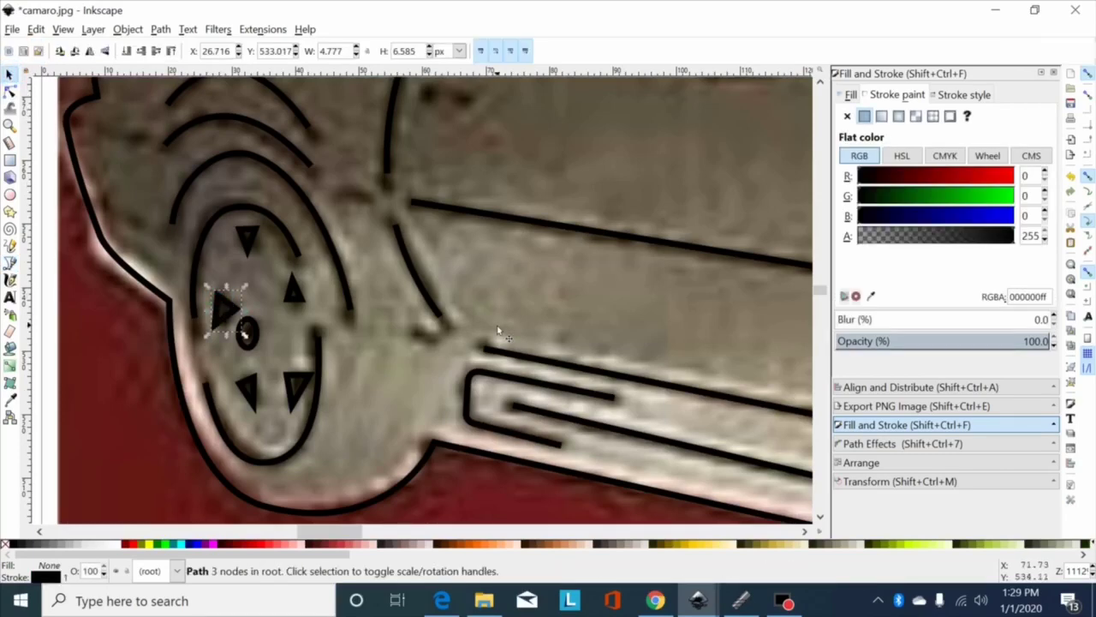
Draw a small closed four-sided outline, about 6 by 2 px, over the dark mark on the door beside its rear seam.
scroll(499, 331, "down", 5, "ctrl")
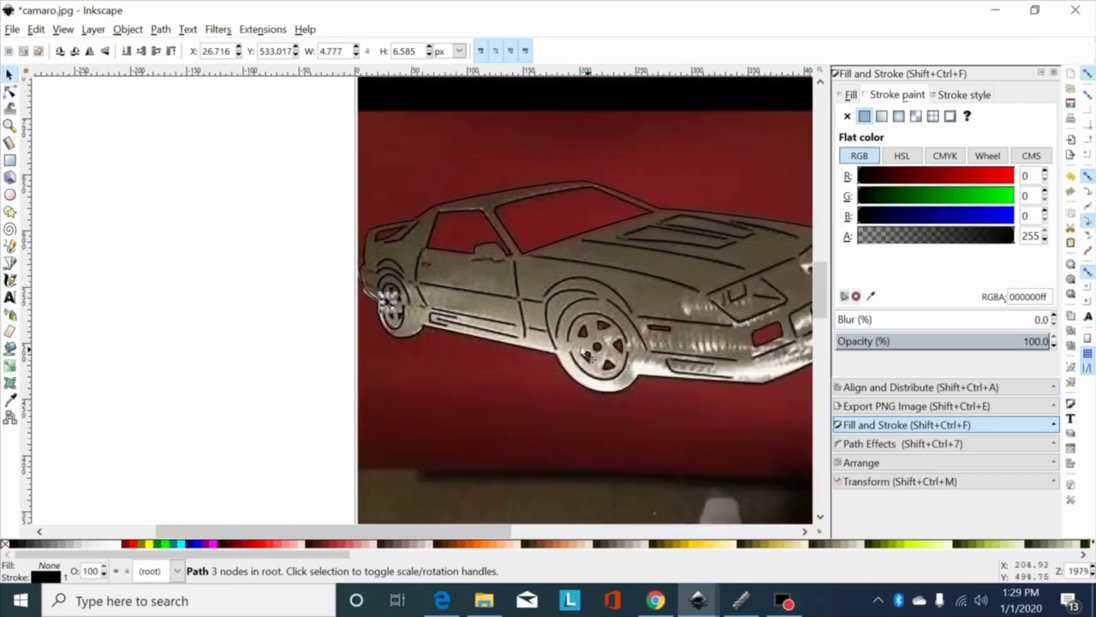
scroll(544, 312, "up", 5, "ctrl")
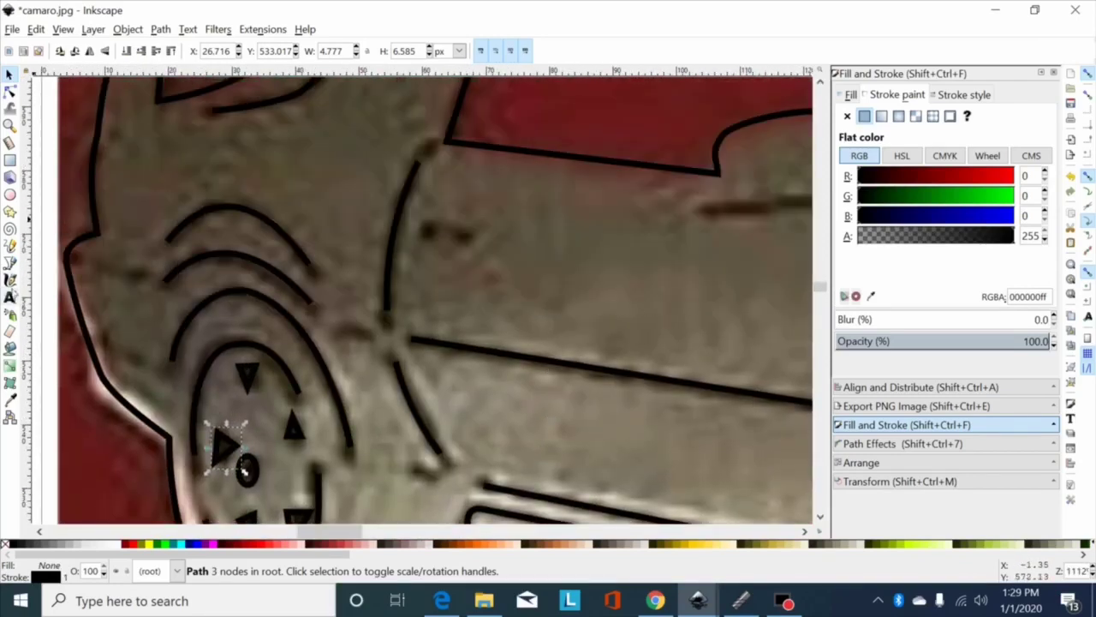
left_click(10, 262)
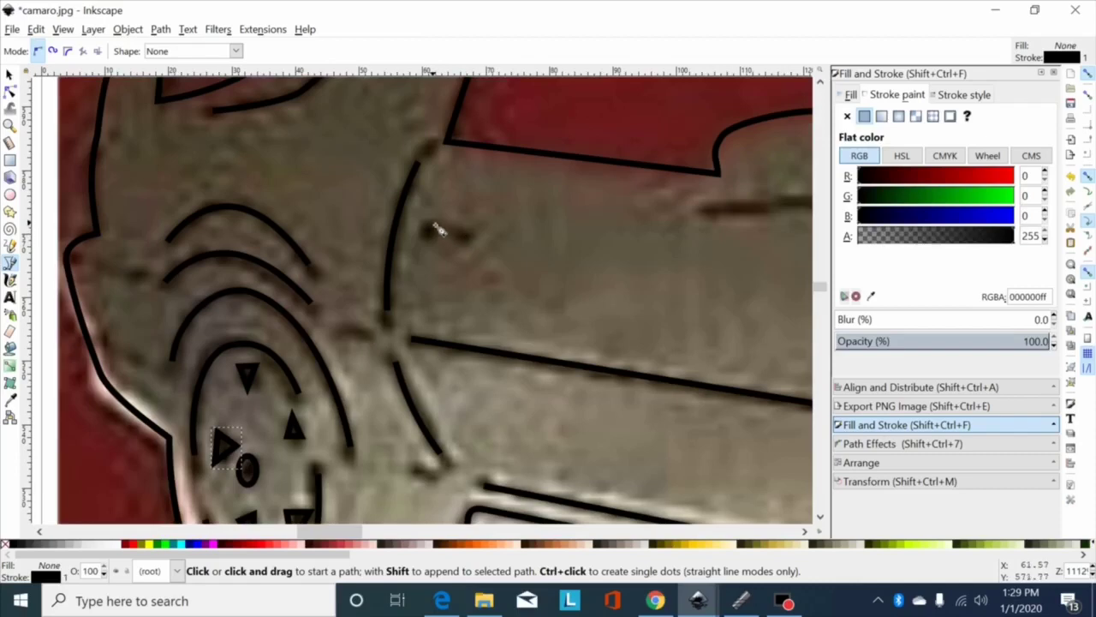
left_click(429, 236)
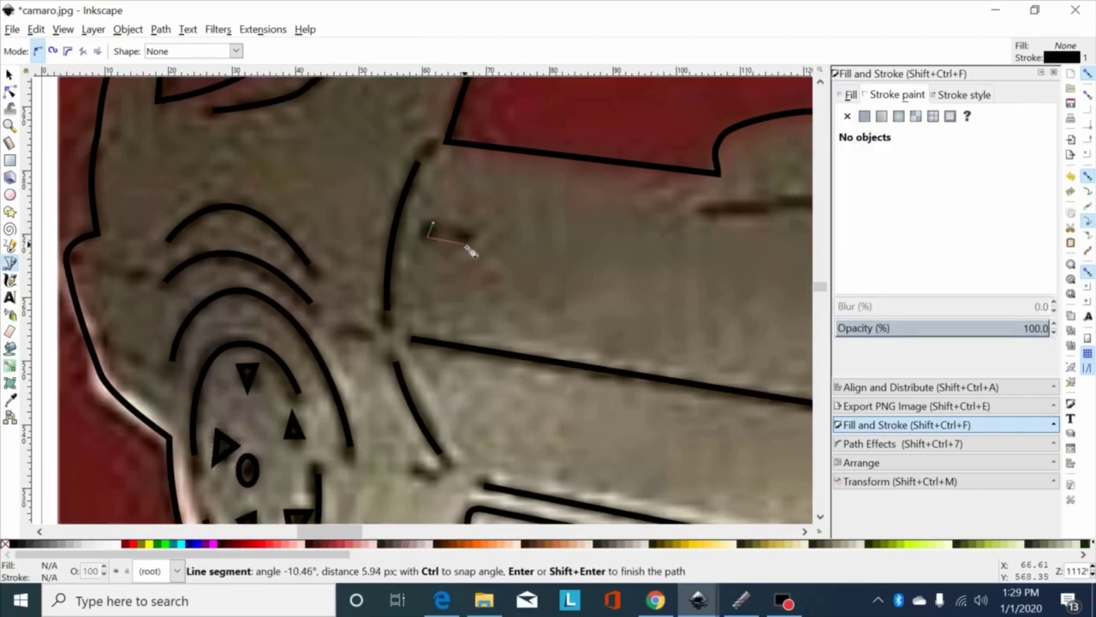
left_click(467, 249)
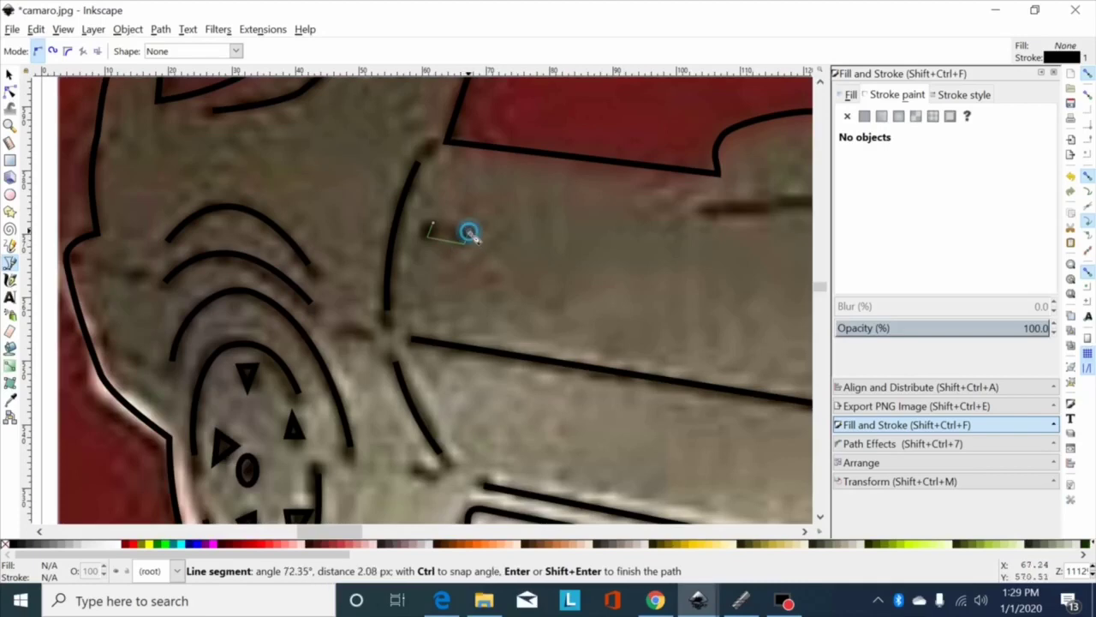
left_click(433, 225)
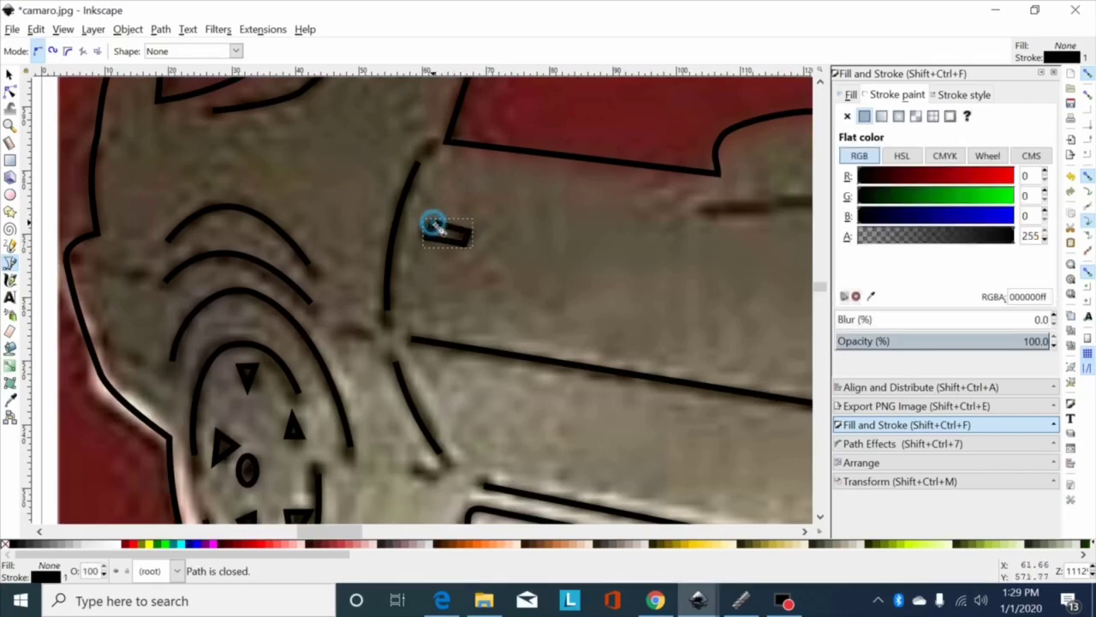
Reshape the small door outline by rounding its short ends, smoothing its nodes and moving them to fit the mark.
left_click(9, 91)
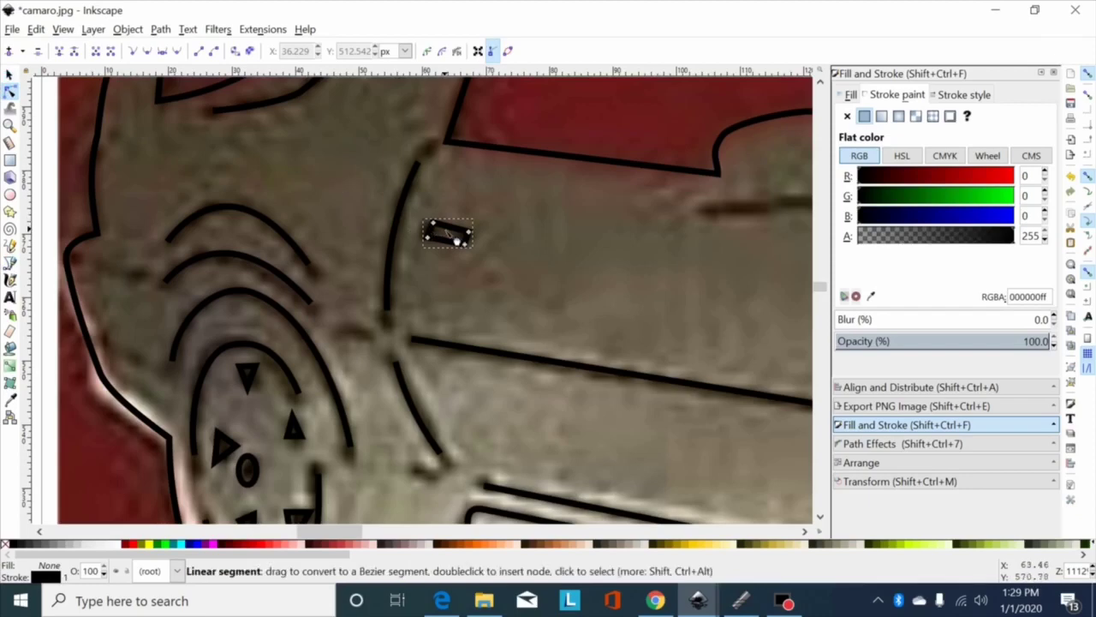
left_click(430, 230)
left_click(466, 238)
left_click_drag(499, 257, 423, 197)
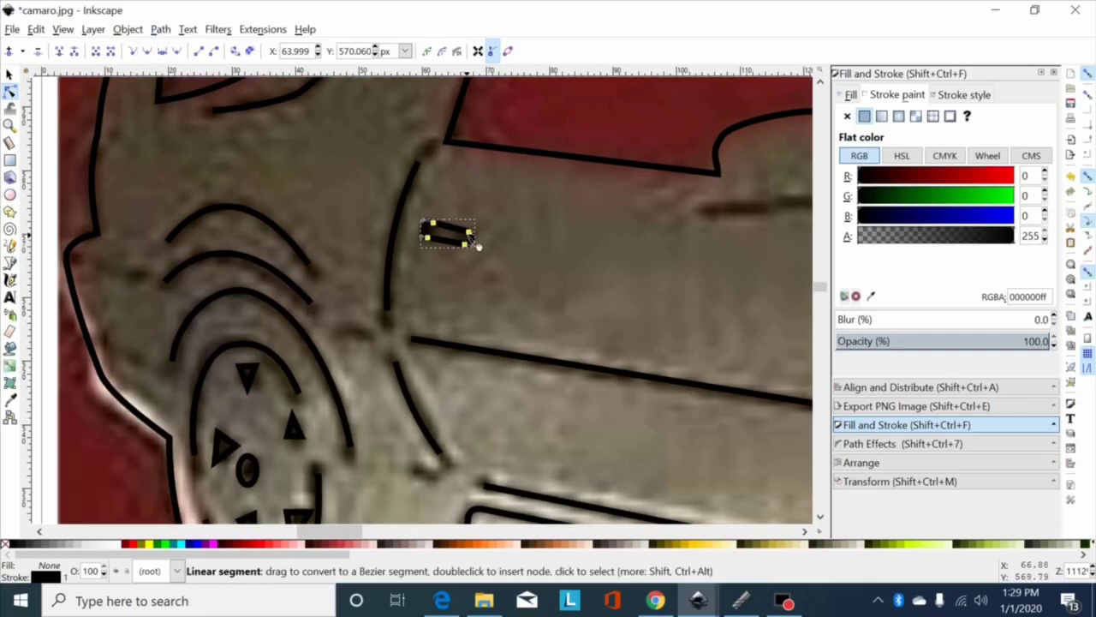
left_click(470, 233)
left_click_drag(470, 233, 469, 244)
left_click(473, 233)
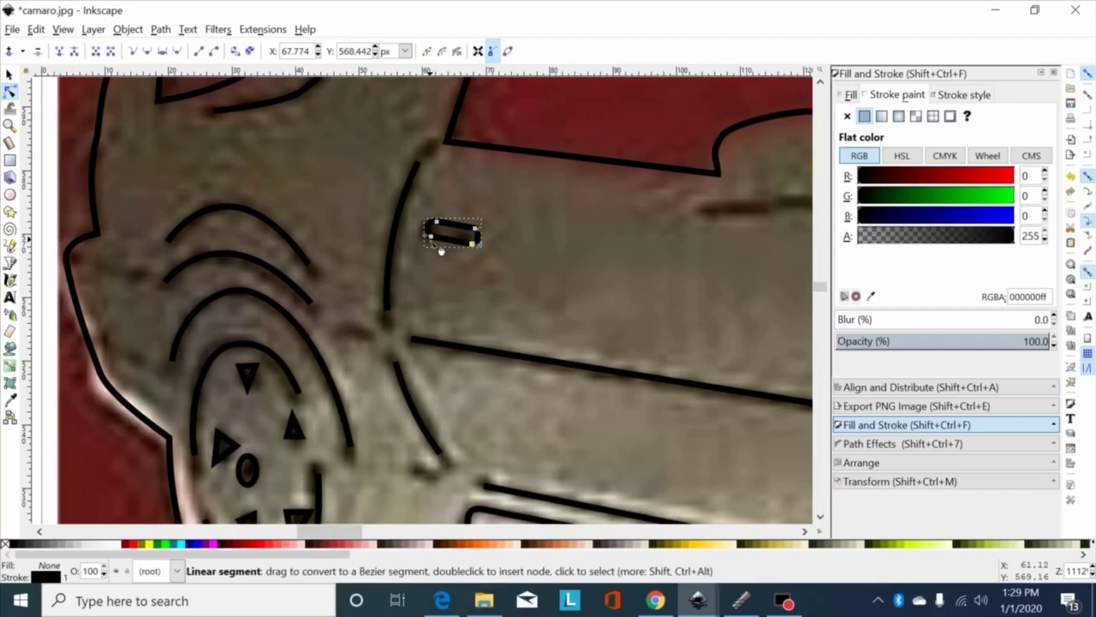
left_click(429, 243)
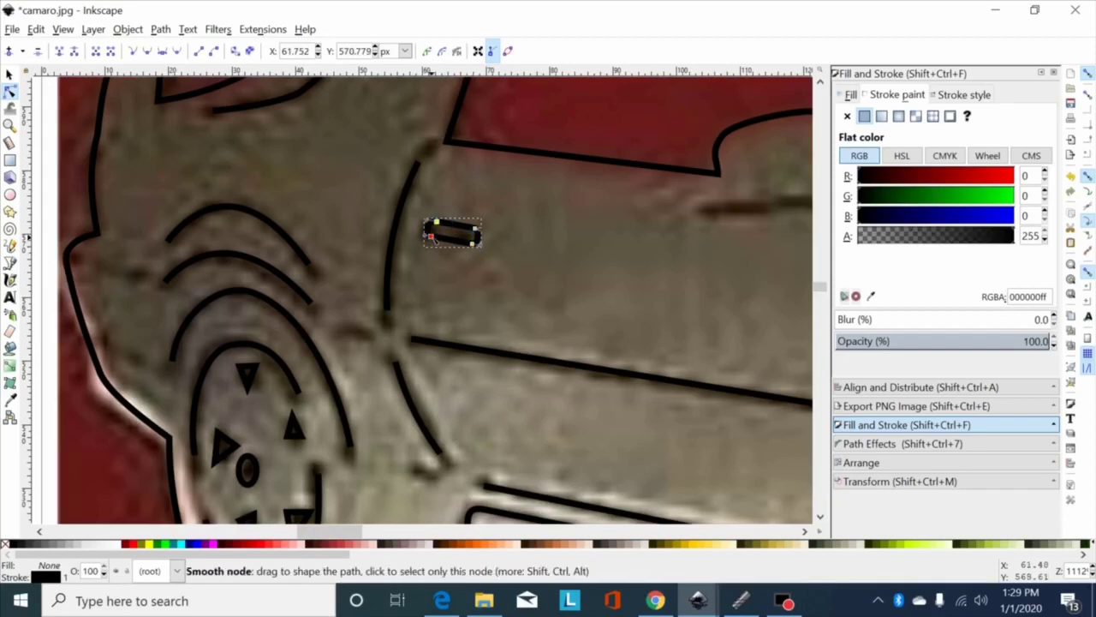
left_click_drag(429, 244, 426, 239)
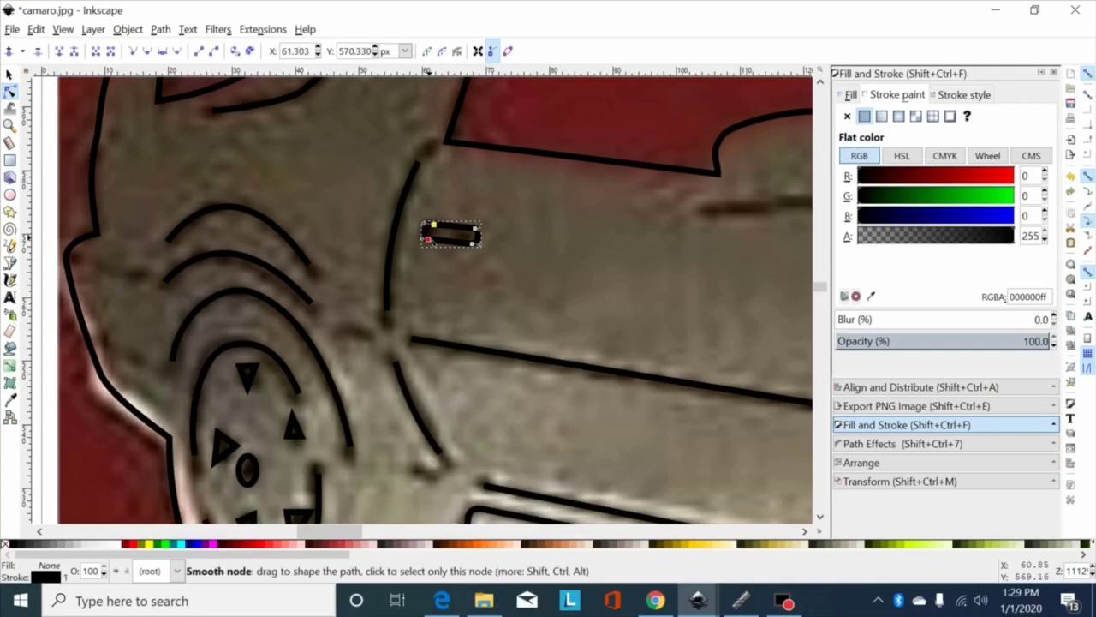
Draw an open three-segment line with a small downward jog along the dark crease beneath the side mirror.
left_click_drag(349, 531, 376, 532)
left_click(10, 262)
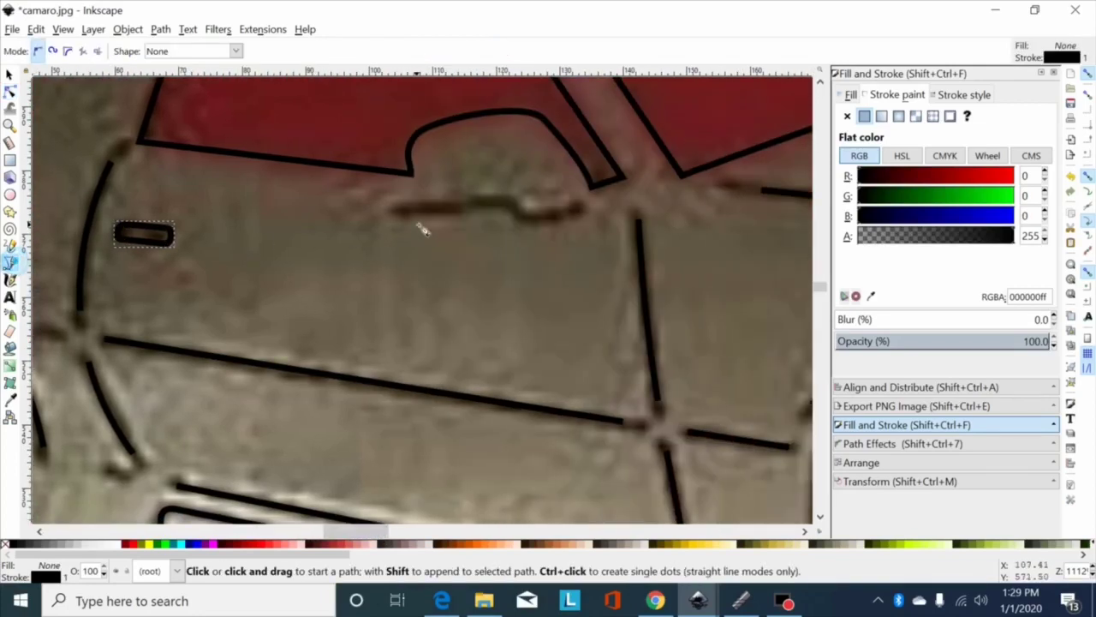
left_click(397, 208)
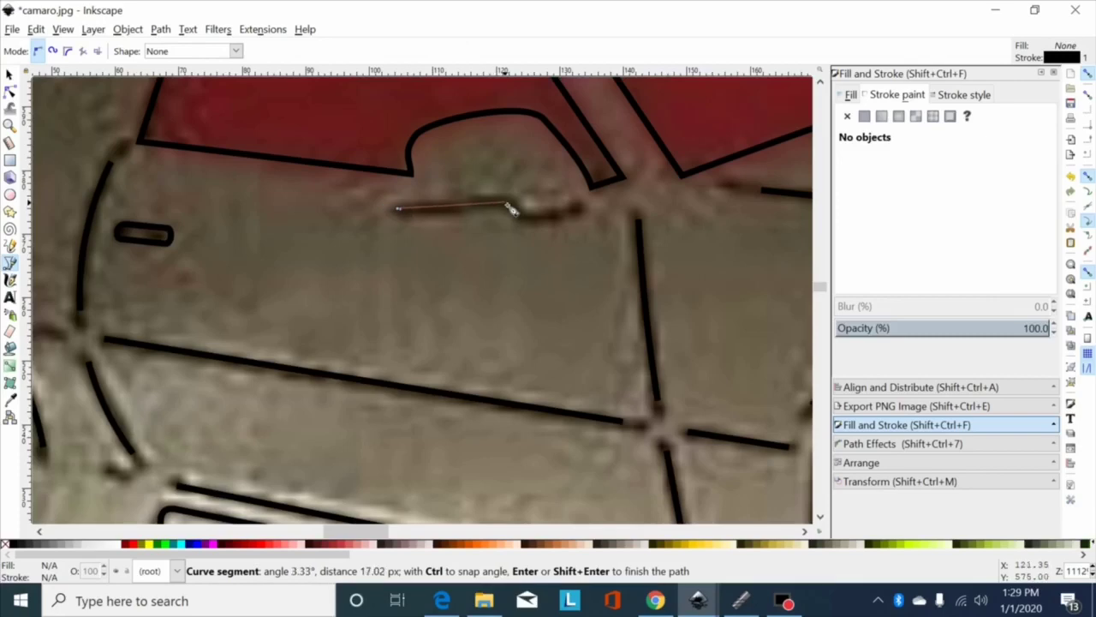
left_click(507, 204)
left_click(517, 217)
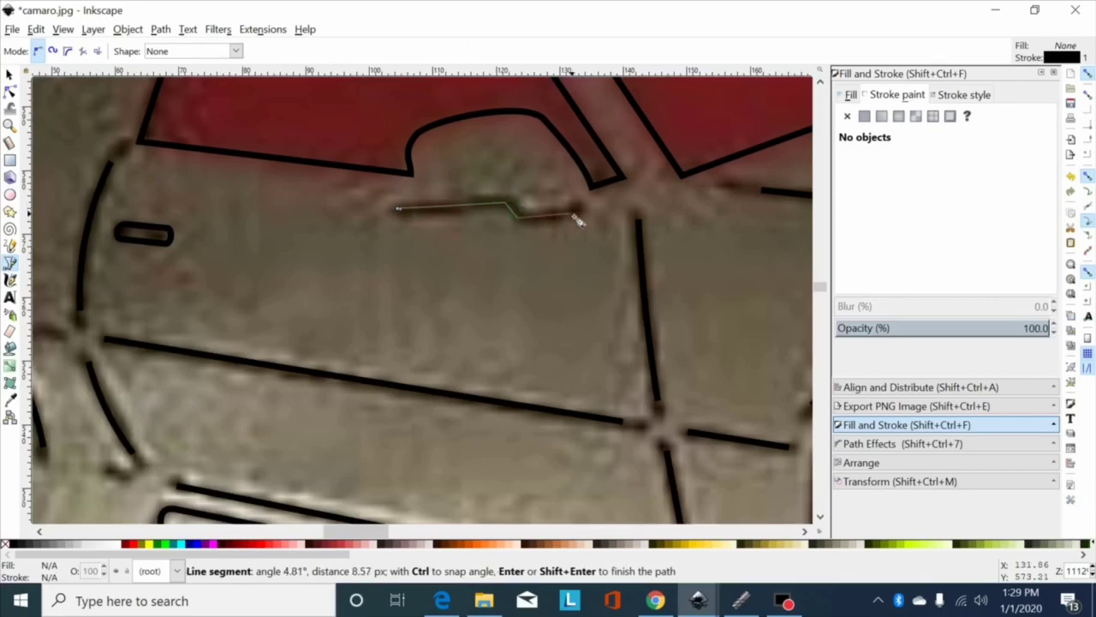
double_click(578, 211)
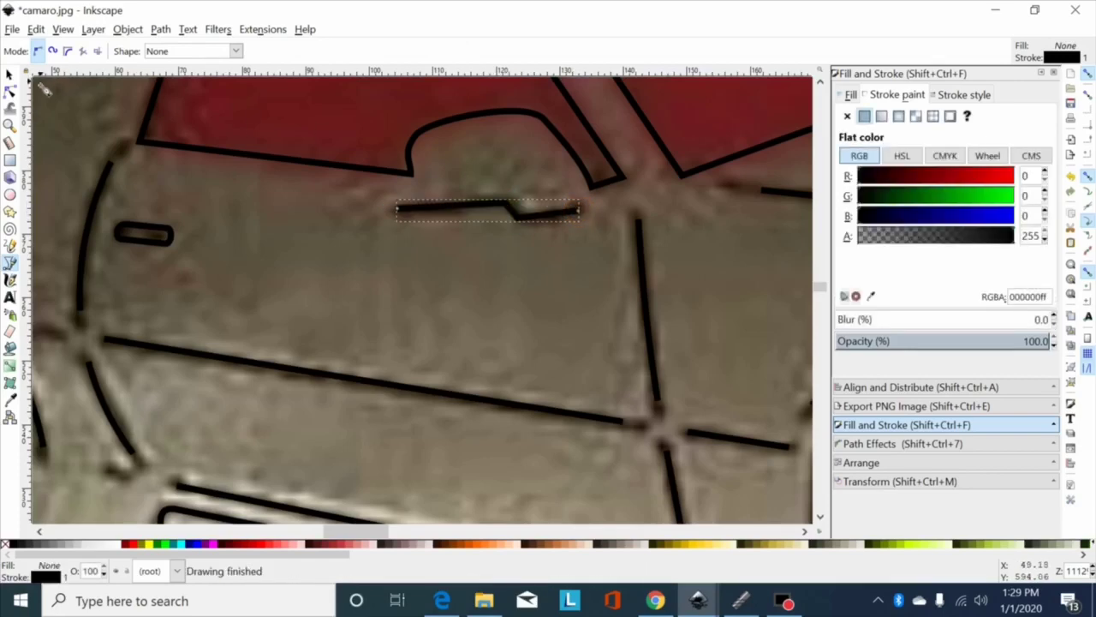
Smooth the two middle nodes of the line beneath the mirror and bend its long segments to follow the crease.
left_click(10, 91)
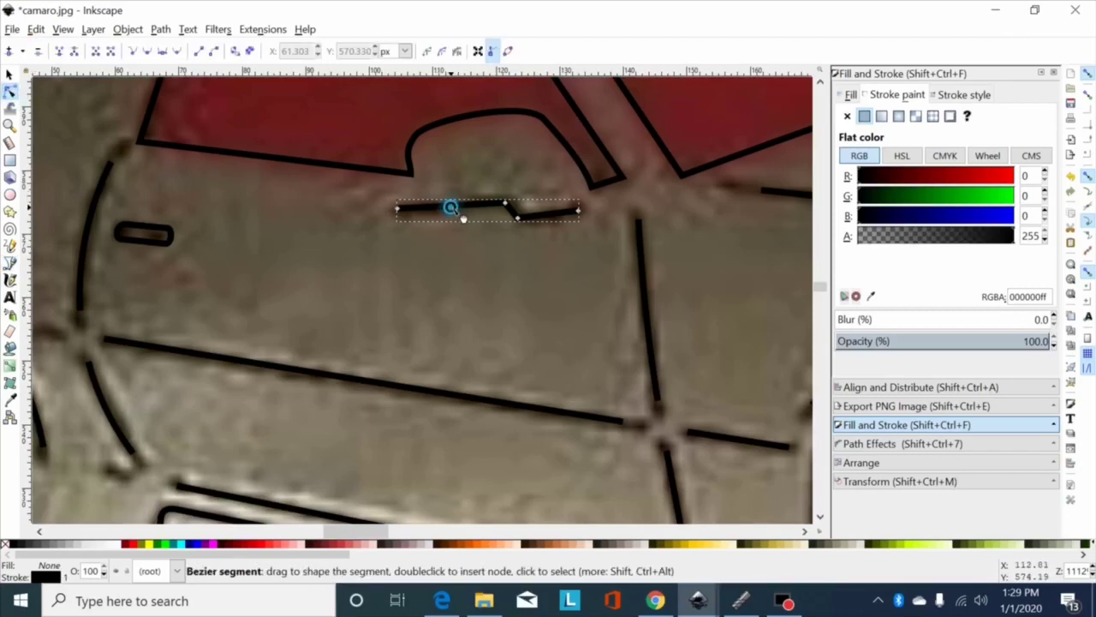
left_click(511, 212)
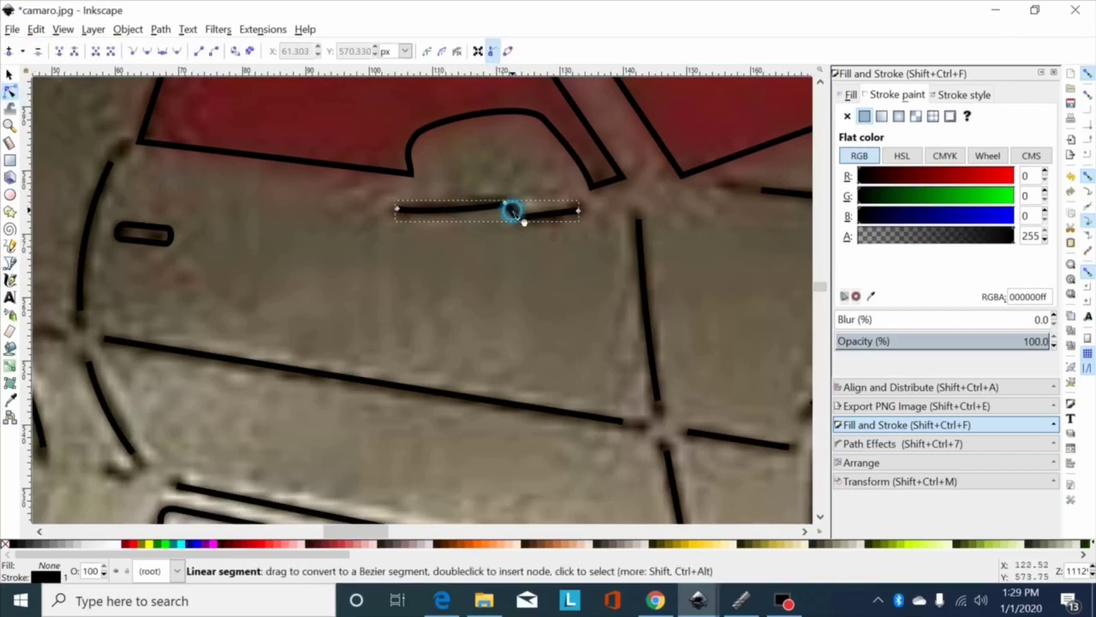
left_click_drag(538, 188, 515, 204)
left_click(509, 209)
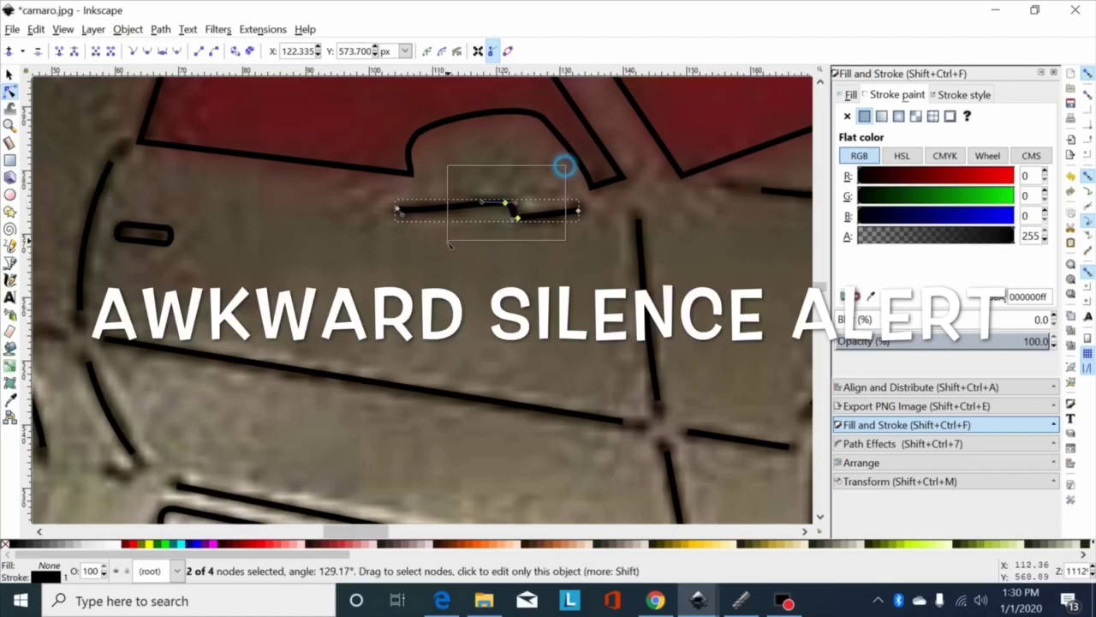
left_click(152, 46)
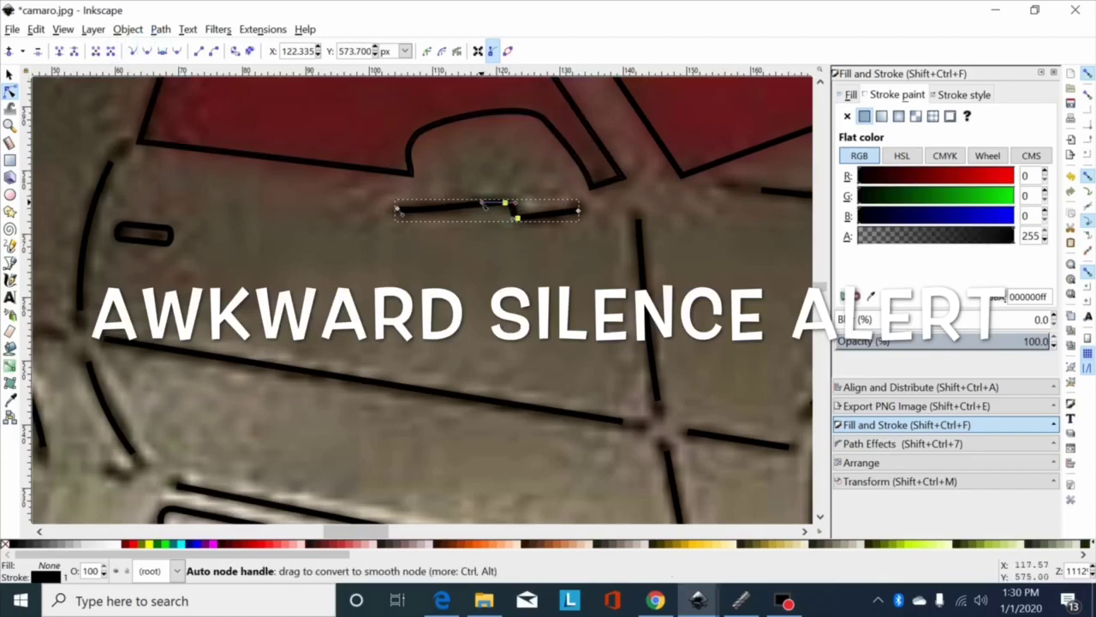
left_click_drag(482, 203, 482, 203)
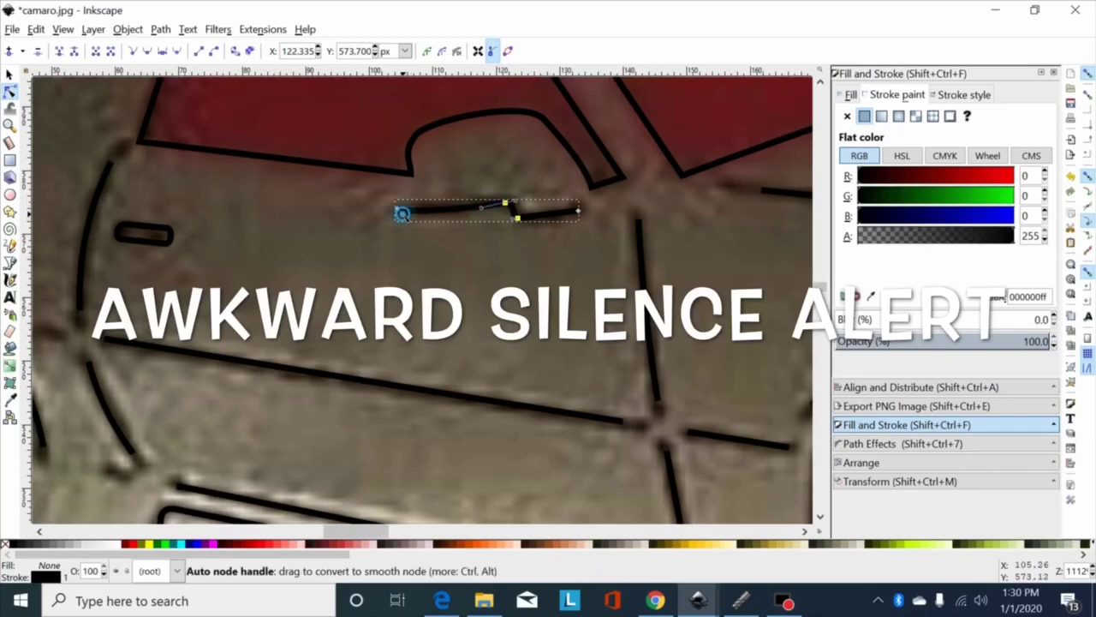
left_click_drag(400, 211, 419, 213)
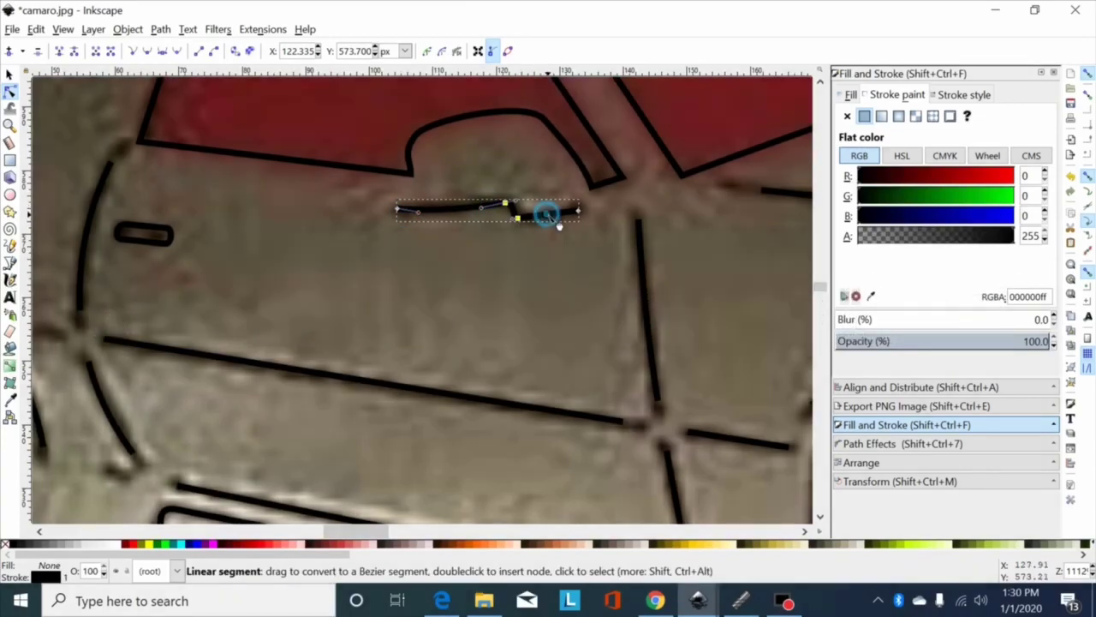
left_click_drag(557, 224, 561, 228)
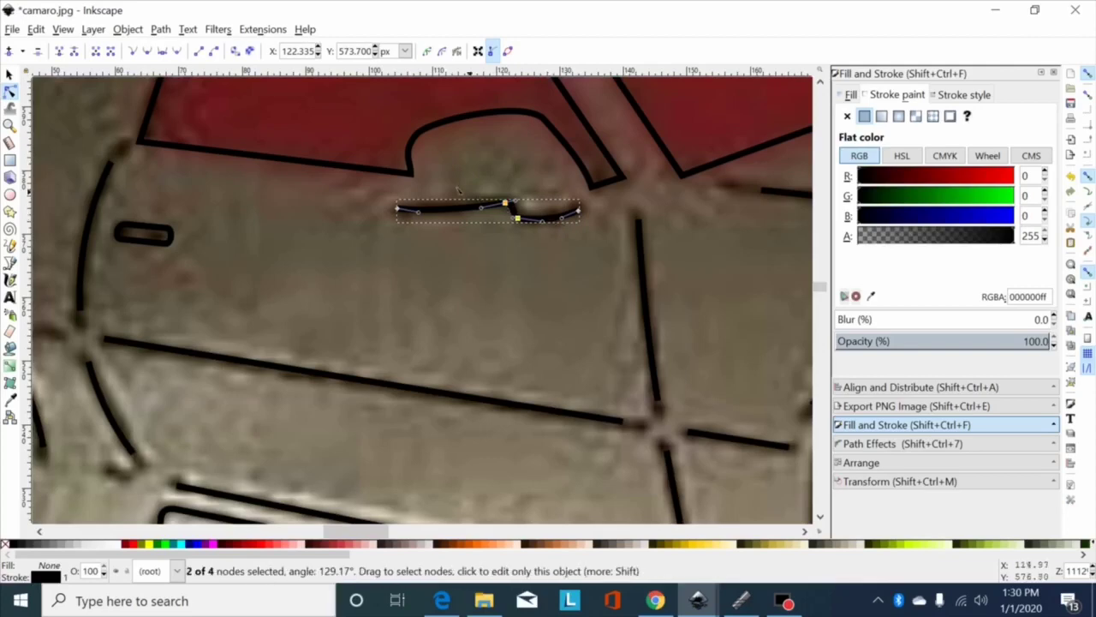
left_click(9, 74)
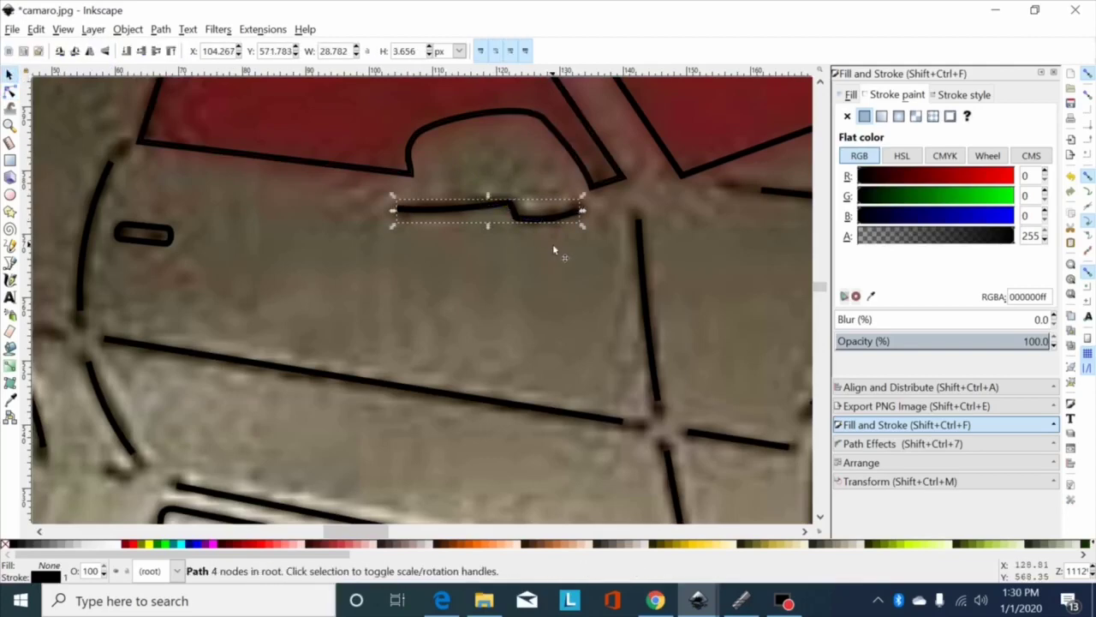
Examine the whole car for photo lines that have not been traced.
key("minus")
key("minus")
key("minus")
key("minus")
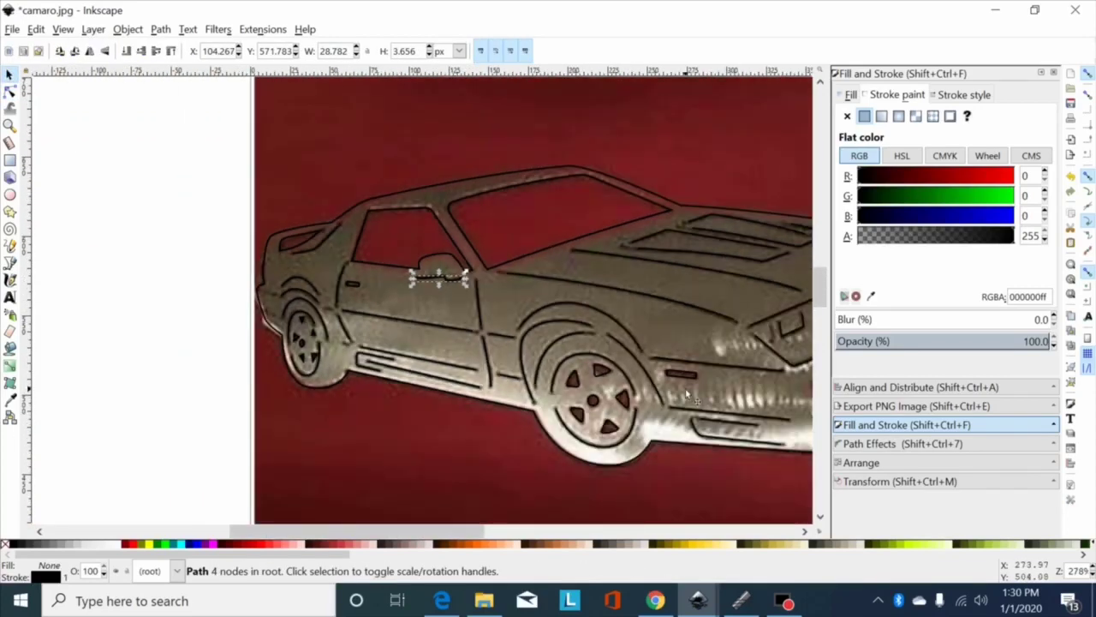
key("minus")
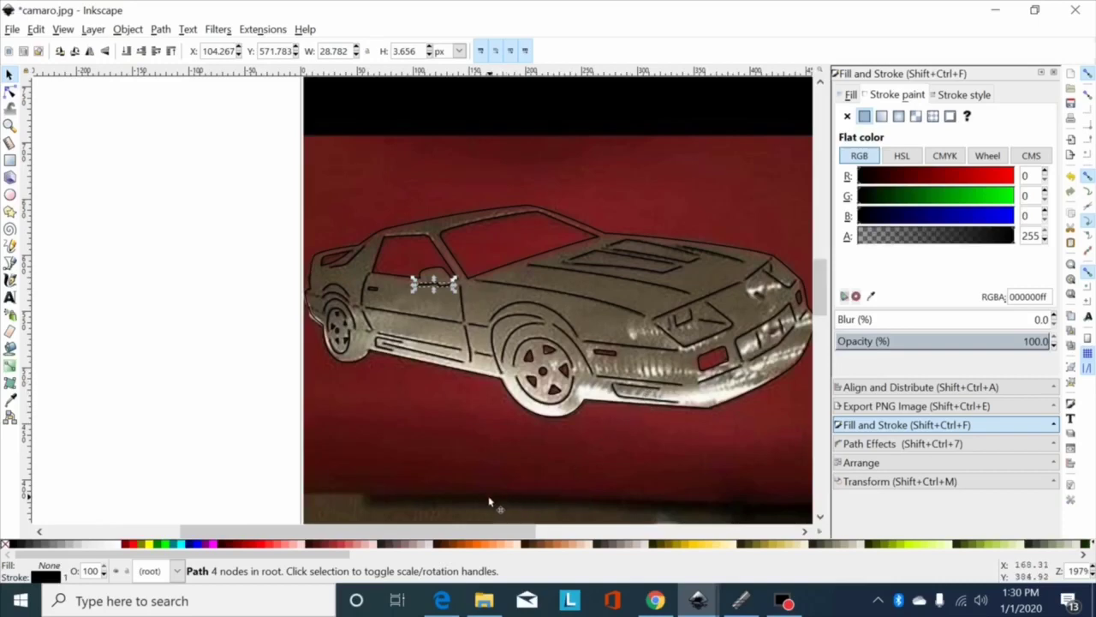
left_click_drag(464, 531, 515, 532)
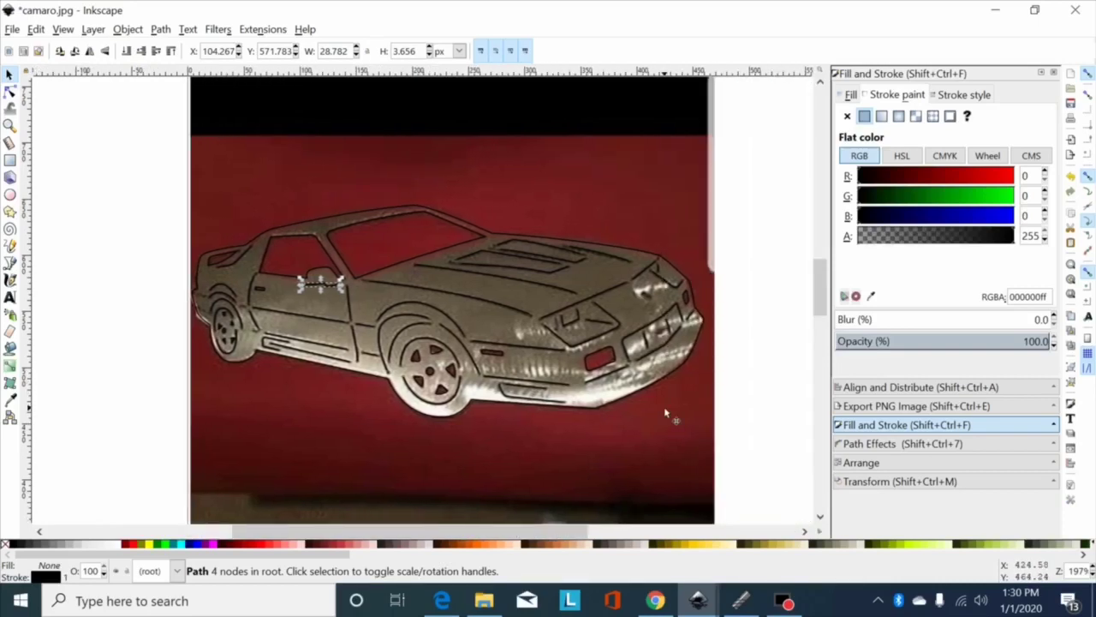
key("minus")
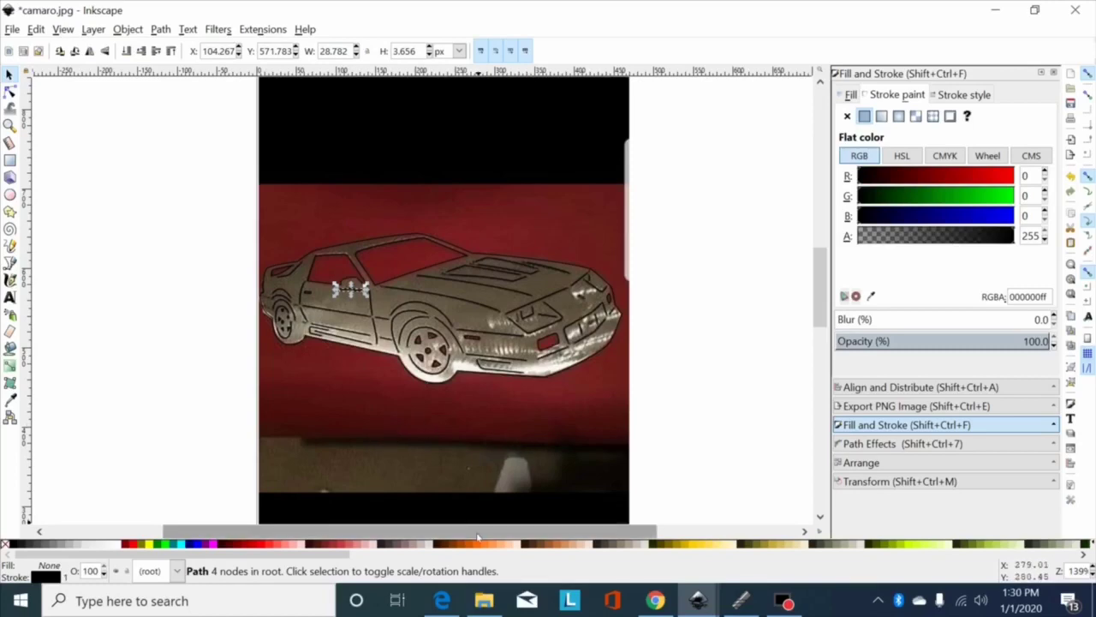
mouse_move(480, 531)
left_mouse_down()
mouse_move(506, 524)
mouse_move(462, 530)
mouse_move(473, 516)
left_mouse_up()
Draw a short, nearly vertical line about 8 px long over the mark inside the near headlight's left end.
key("plus")
key("plus")
key("plus")
key("plus")
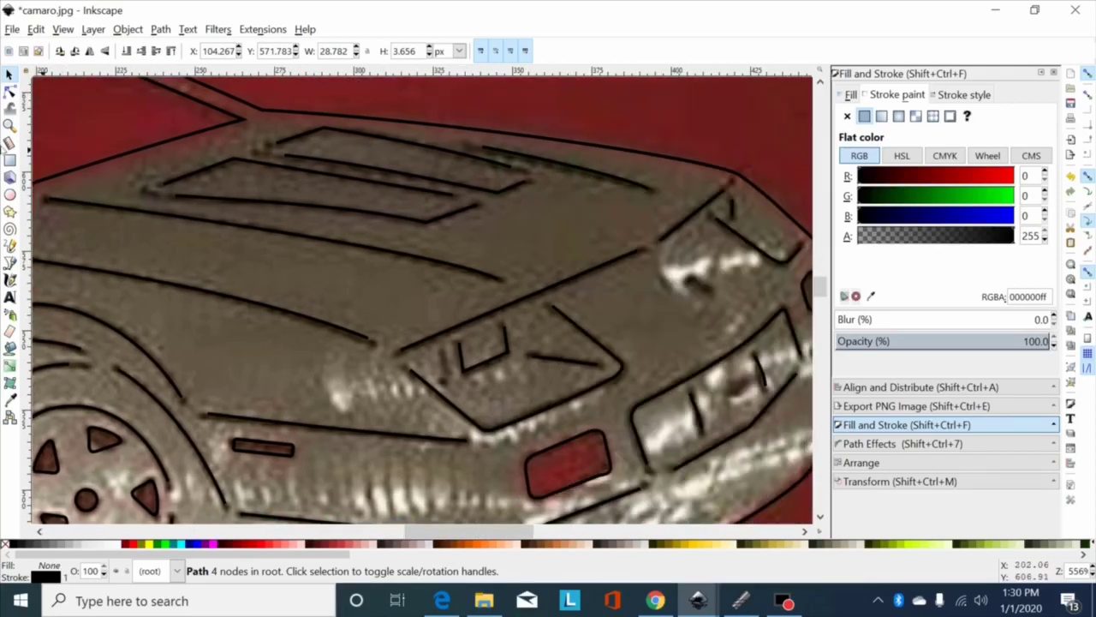
left_click(11, 262)
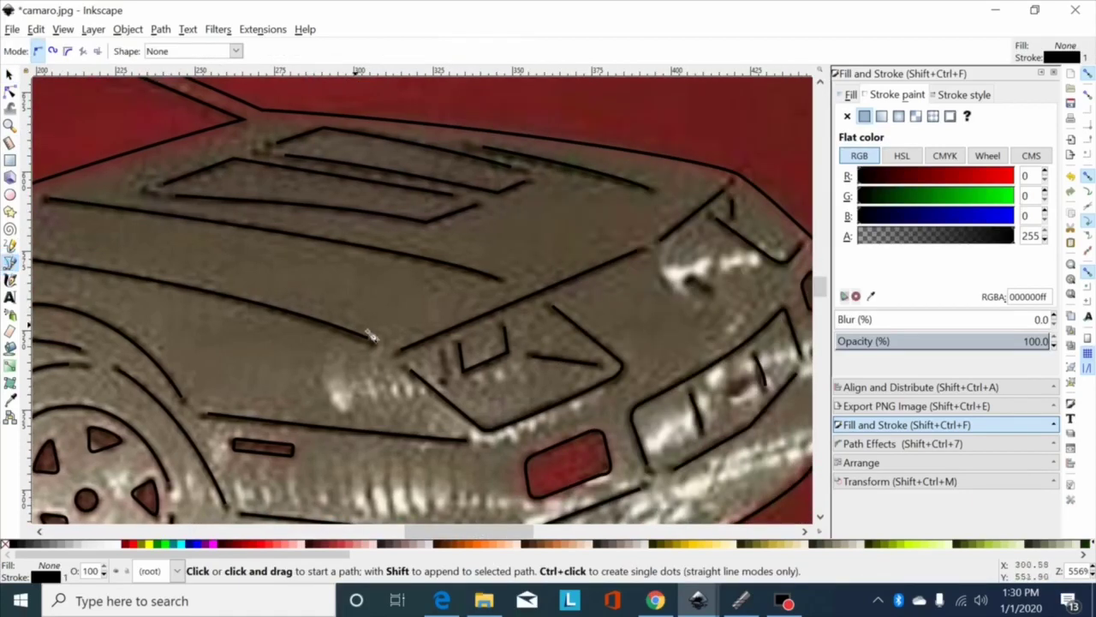
left_click(444, 355)
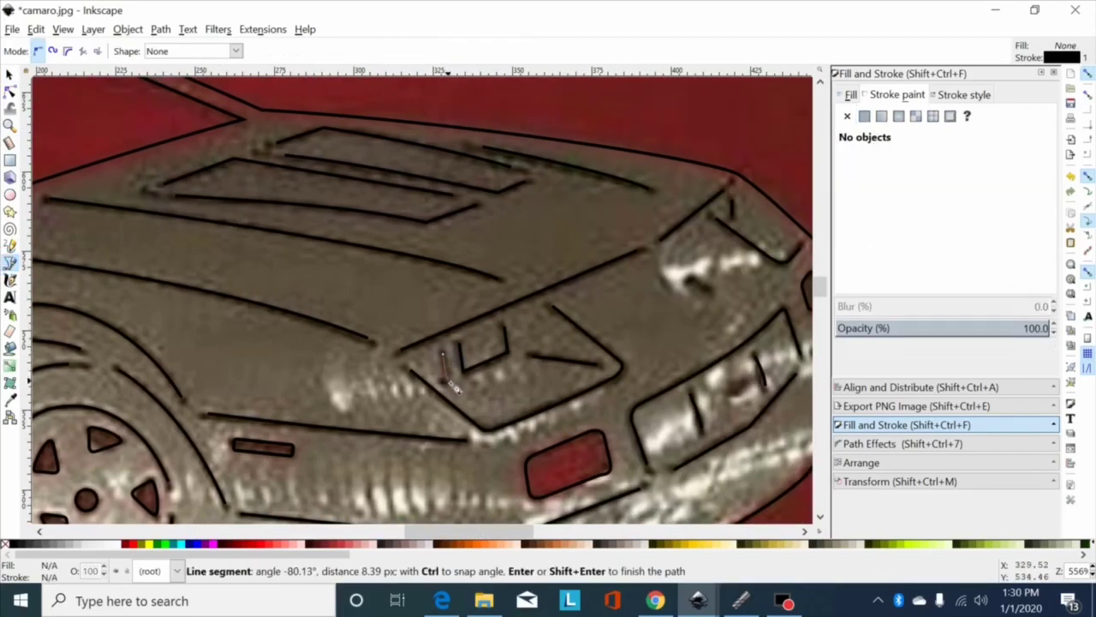
double_click(445, 383)
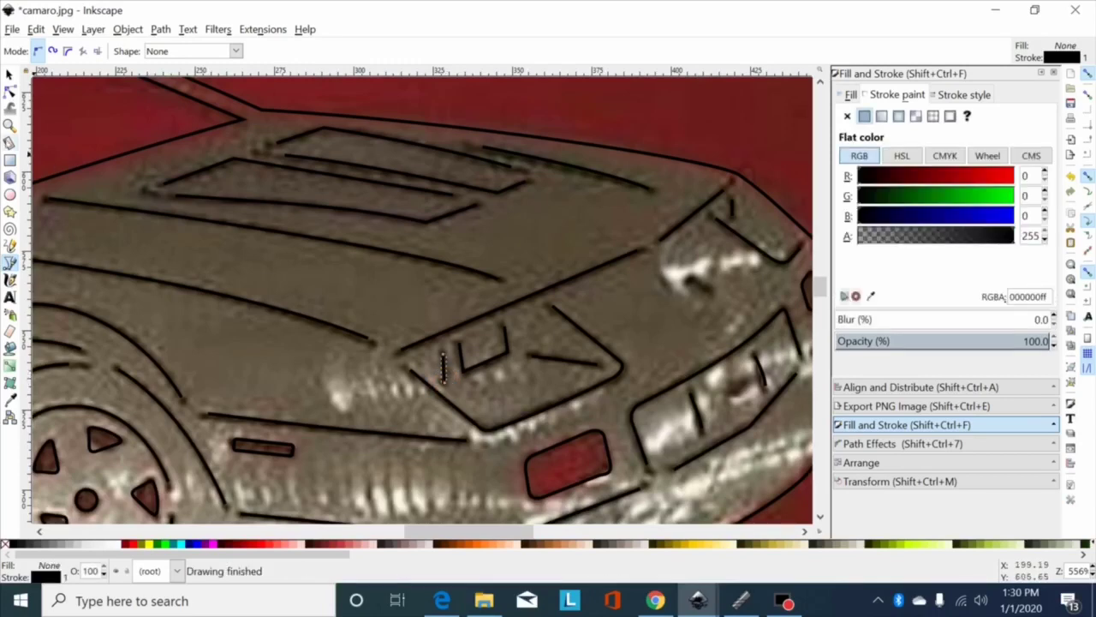
Bend the short line inside the near headlight's left end into a slight curve that follows the mark in the photo.
left_click(11, 90)
left_click_drag(444, 372, 454, 379)
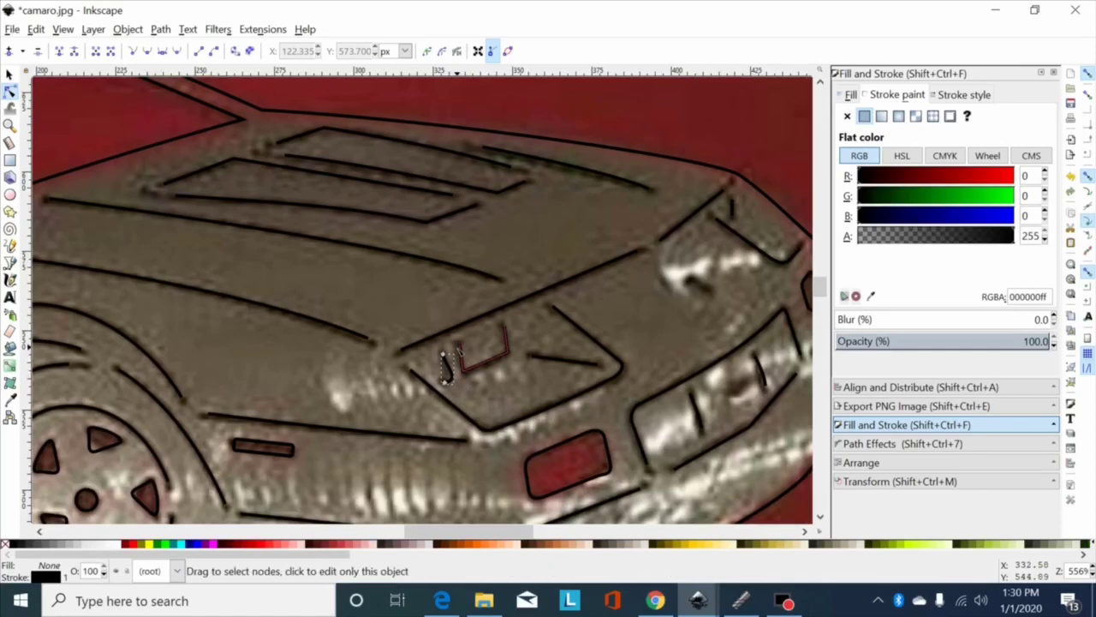
left_click_drag(458, 340, 463, 419)
key("plus")
left_click(8, 75)
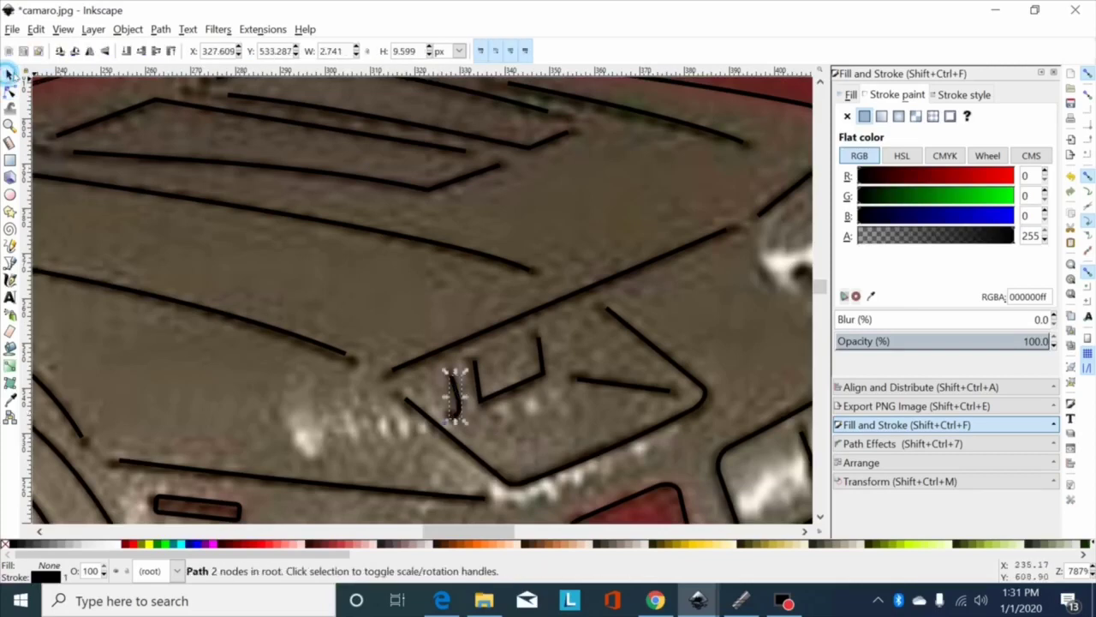
Delete the background photo of the car, leaving only the traced line art.
key("minus")
key("minus")
key("minus")
key("minus")
key("minus")
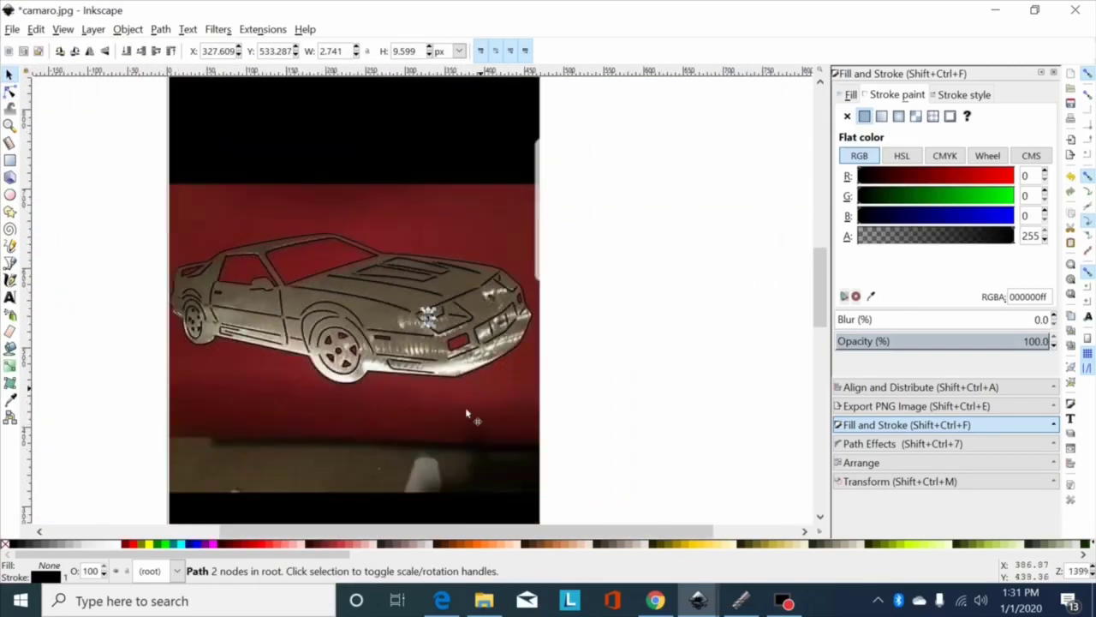
left_click(454, 452)
key("Delete")
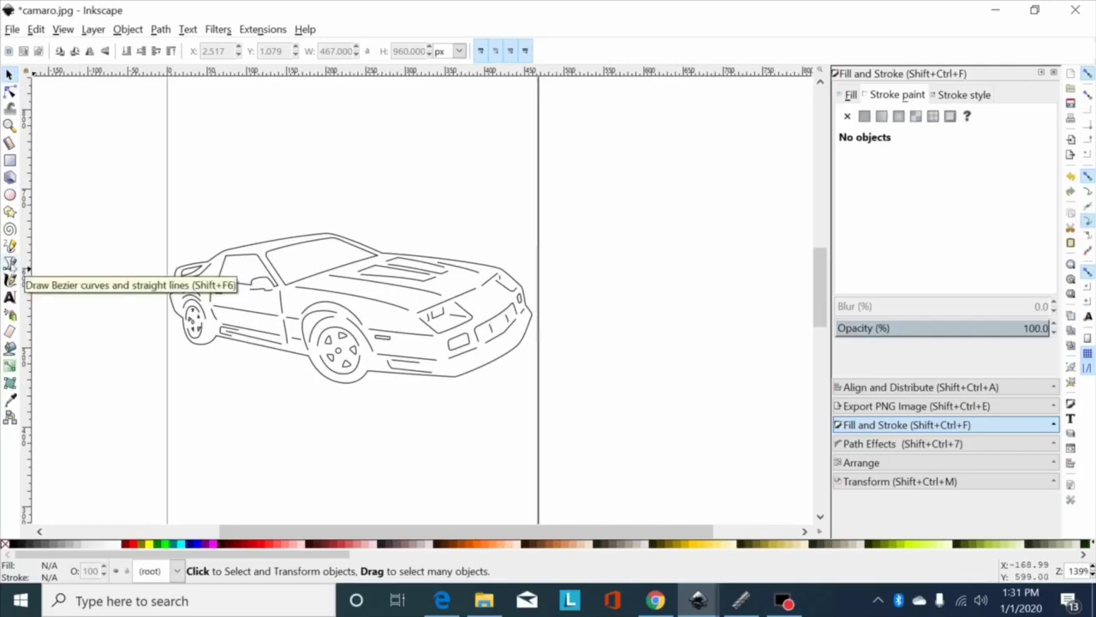
left_click(11, 262)
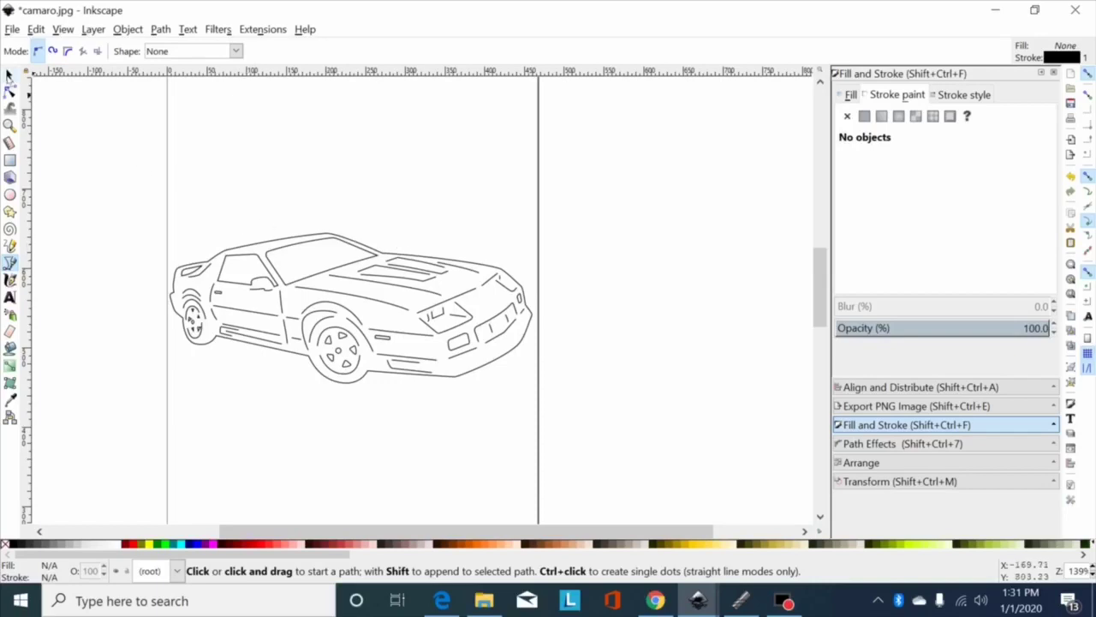
left_click(9, 75)
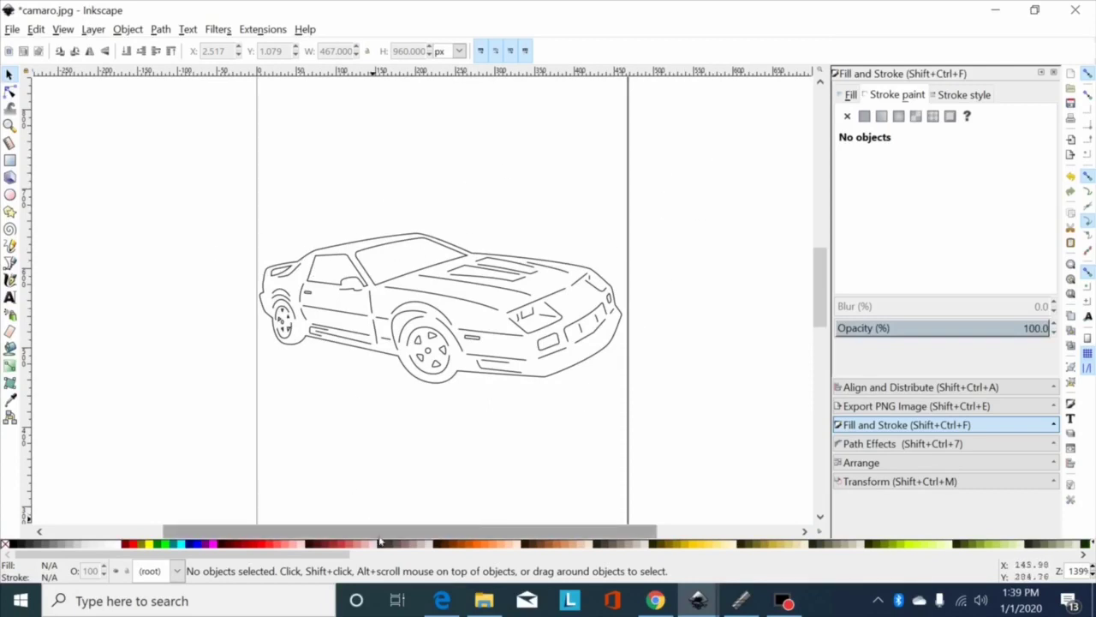
Try combining all the traced car lines and shapes into a single path, and undo the combination.
left_click_drag(385, 531, 362, 531)
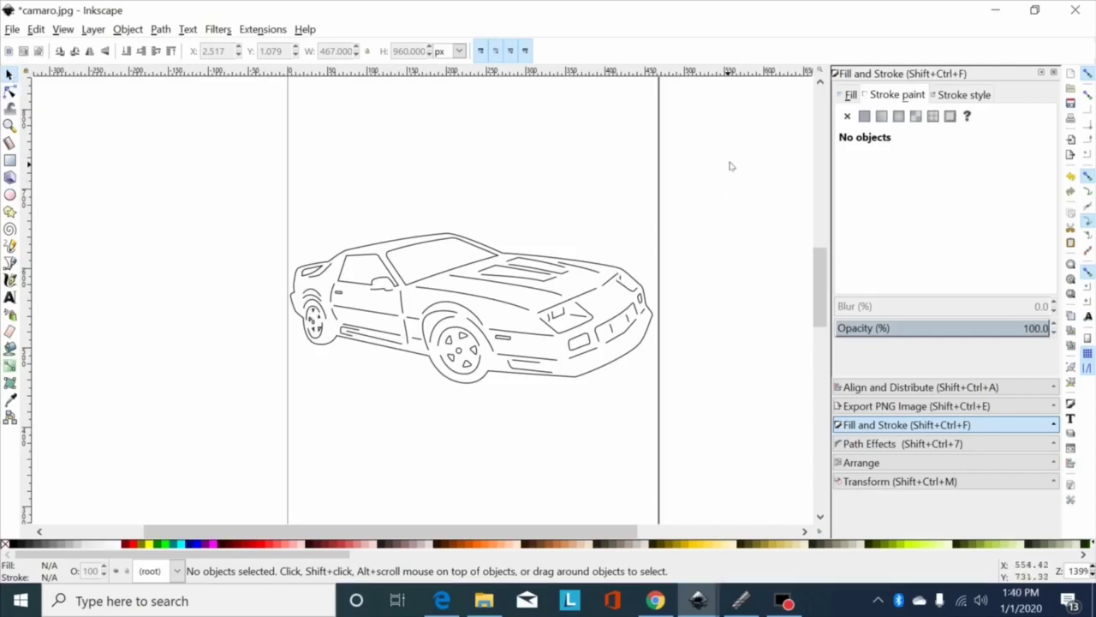
left_click_drag(732, 147, 205, 449)
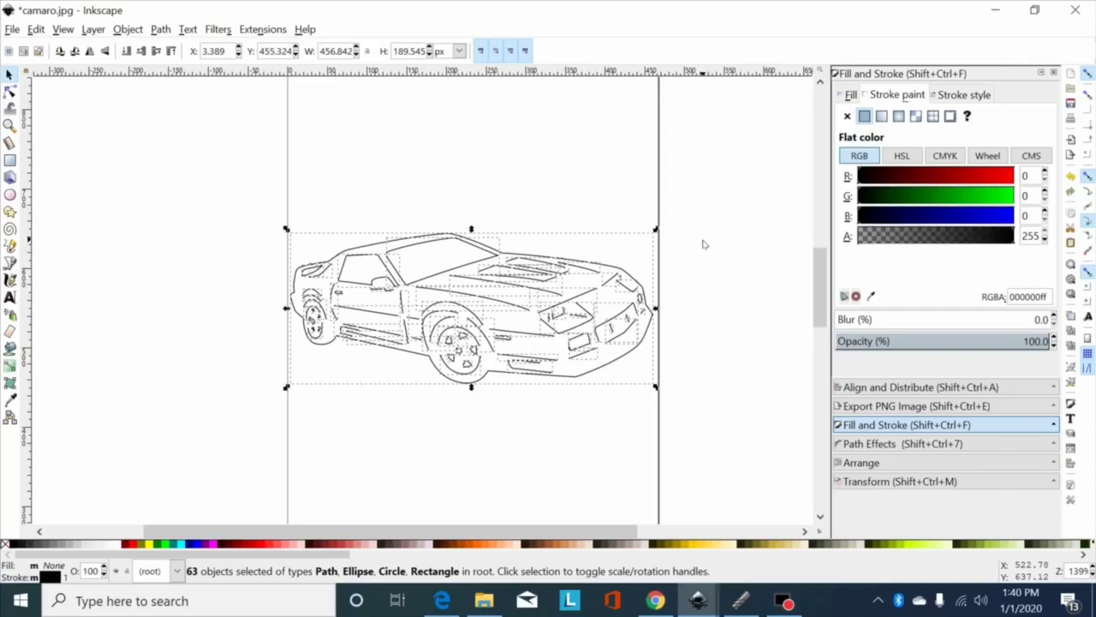
key("ctrl+k")
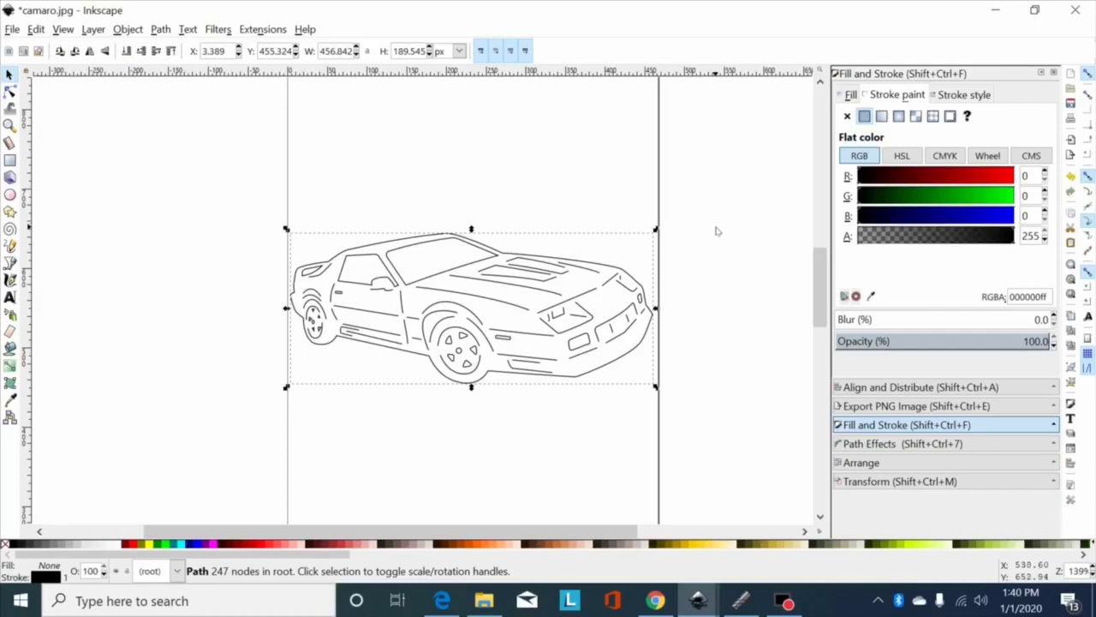
key("ctrl")
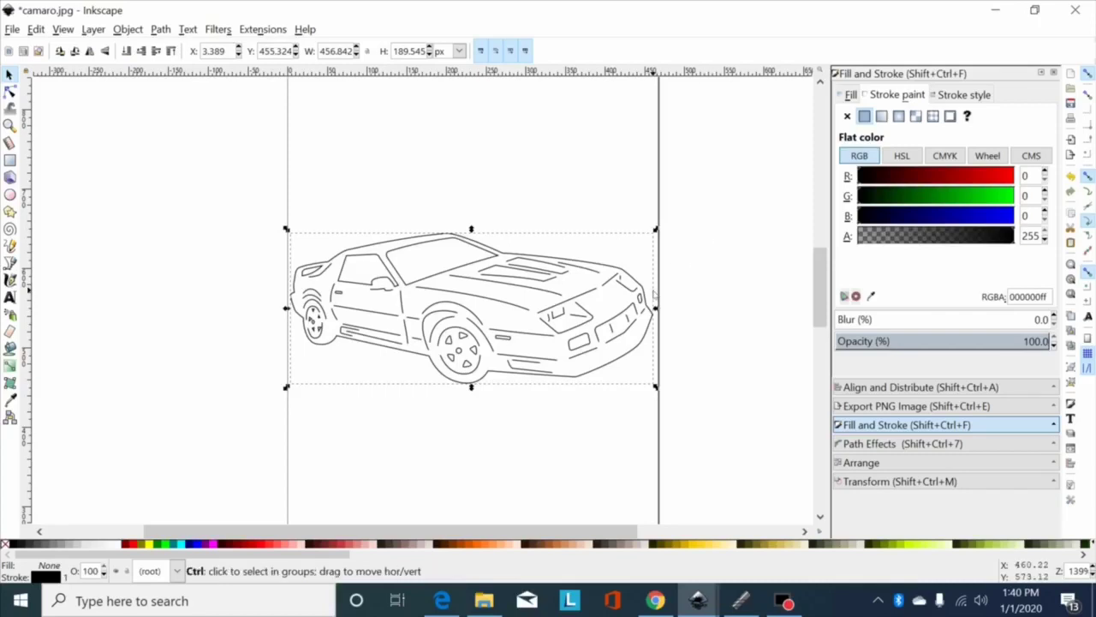
left_click(653, 295)
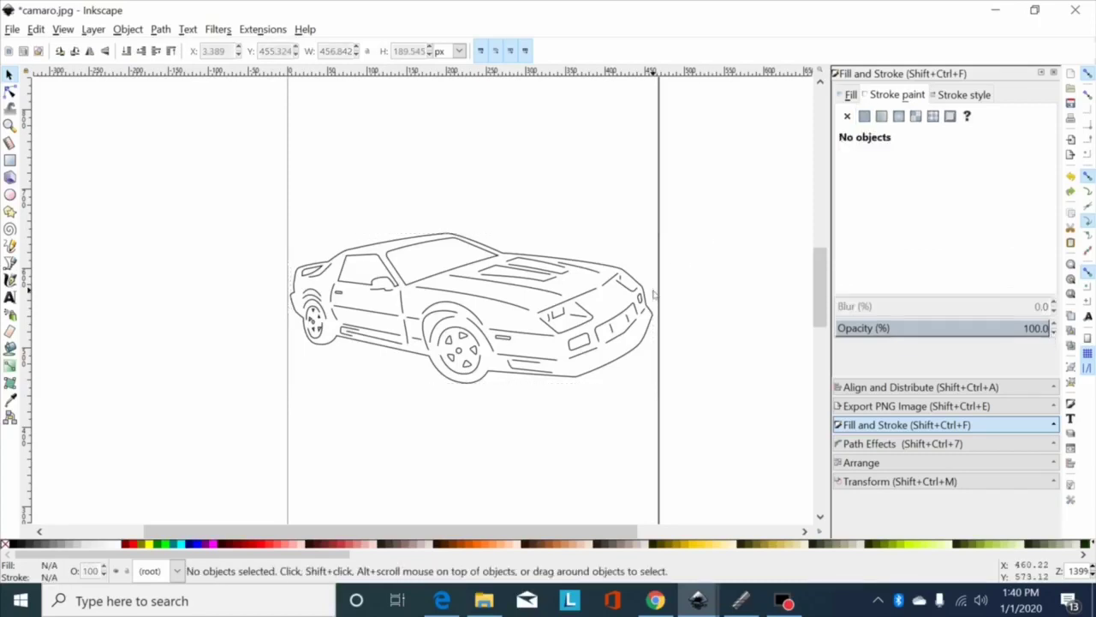
mouse_move(738, 154)
left_mouse_down()
mouse_move(406, 394)
mouse_move(272, 425)
left_mouse_up()
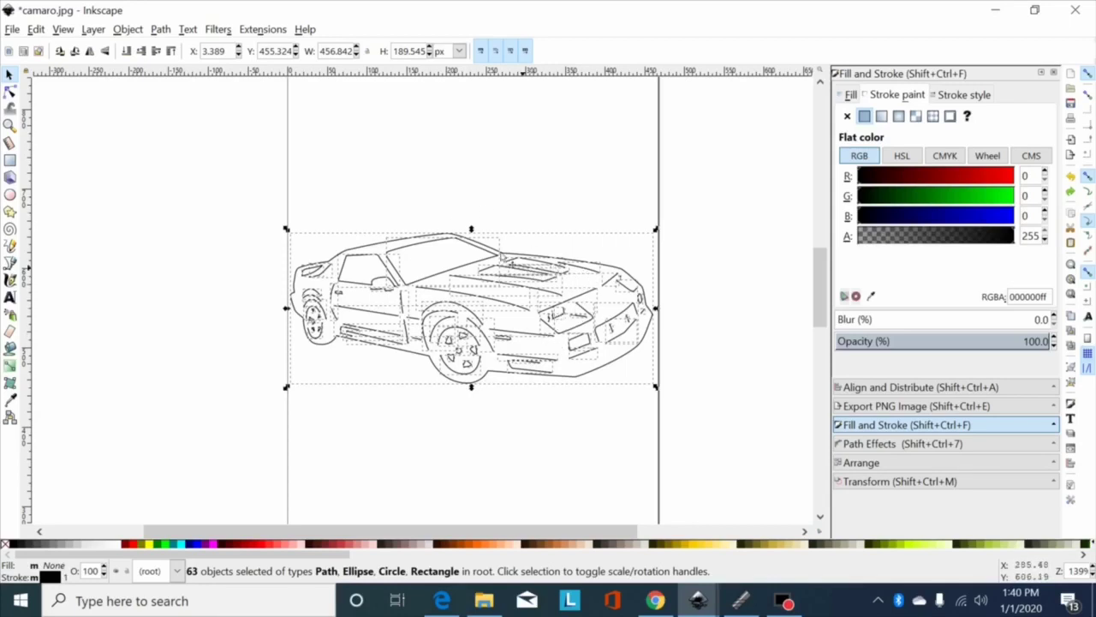
left_click(755, 301)
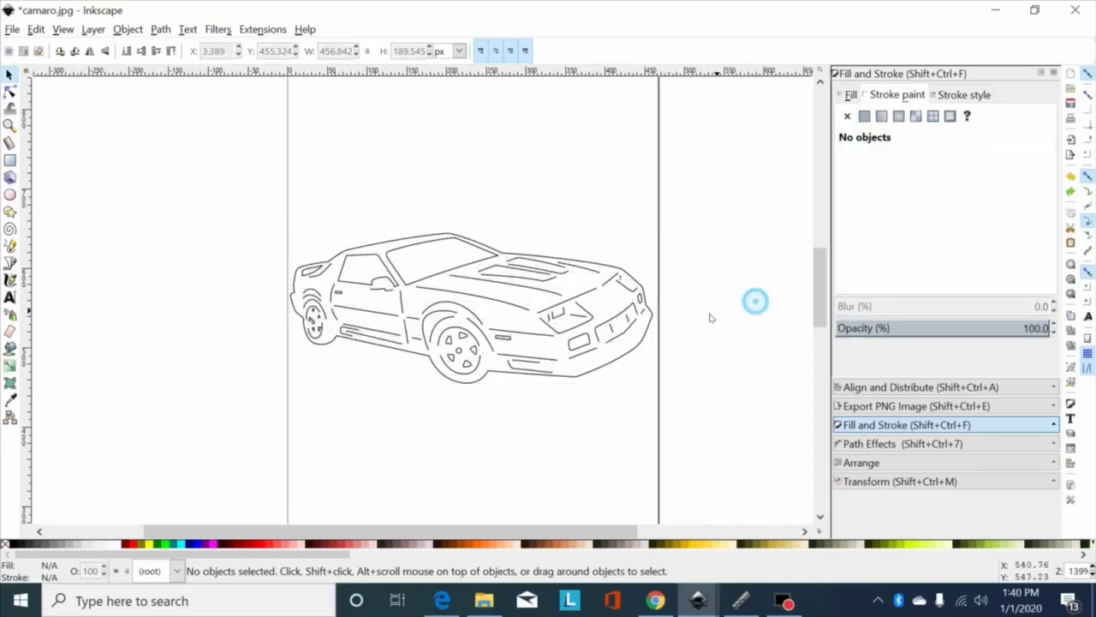
Try merging all the traced details except the car's outer body outline into one path, and undo the merge.
left_click_drag(710, 148, 129, 509)
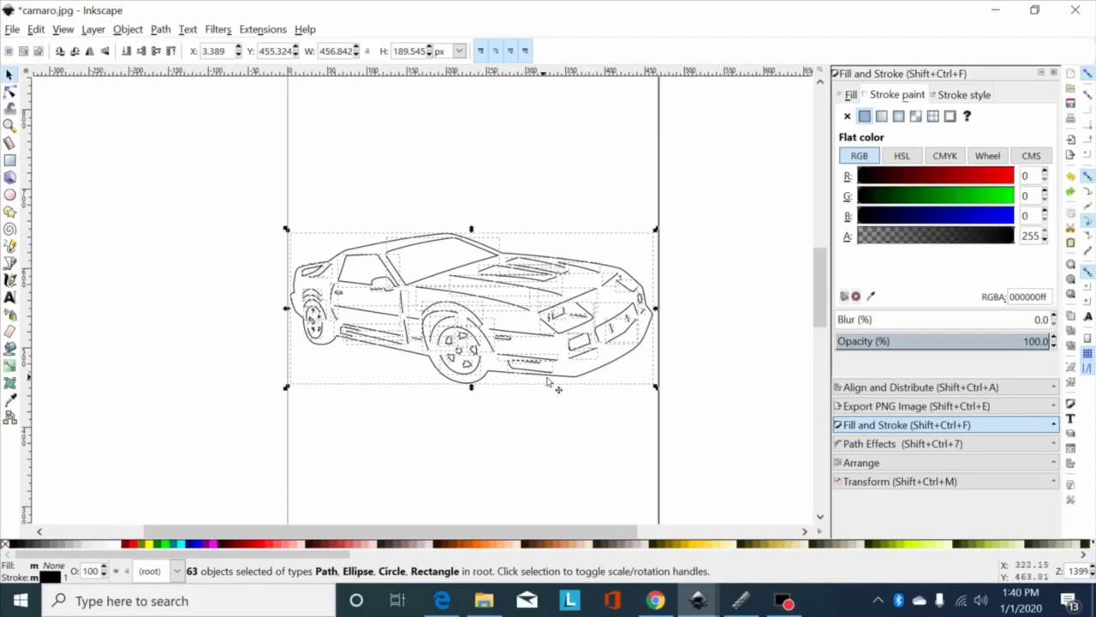
left_click(590, 377, "shift")
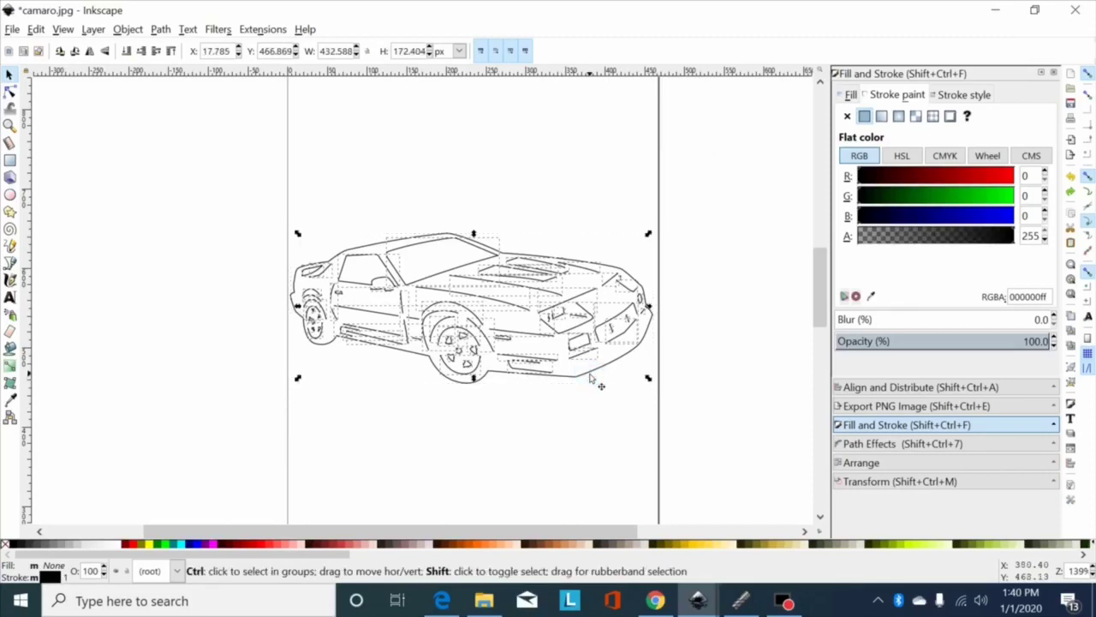
key("ctrl+k")
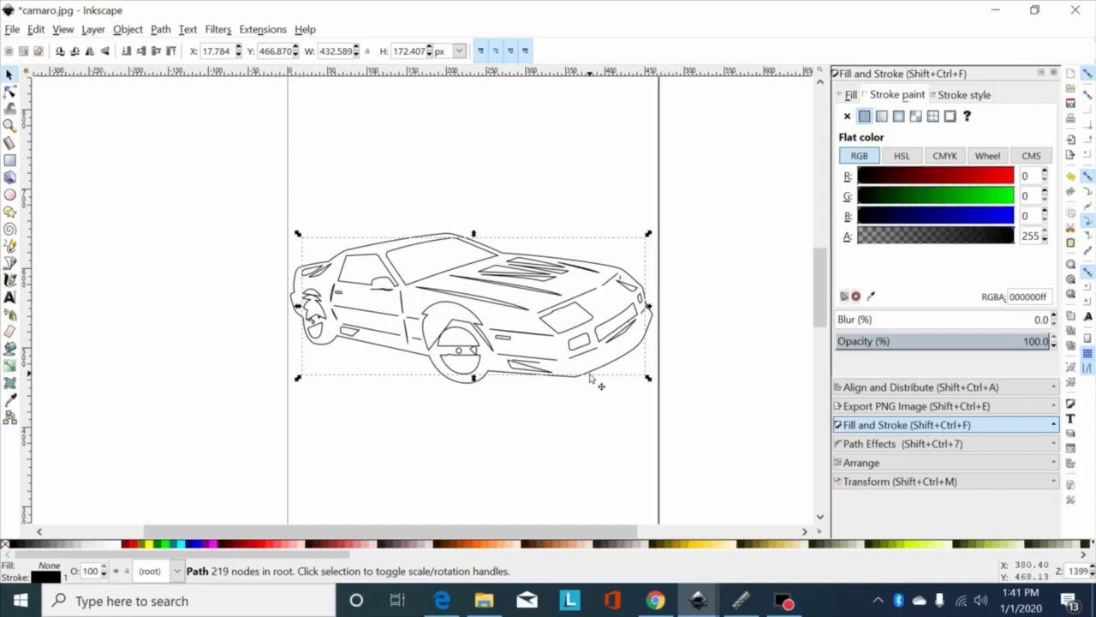
key("ctrl+z")
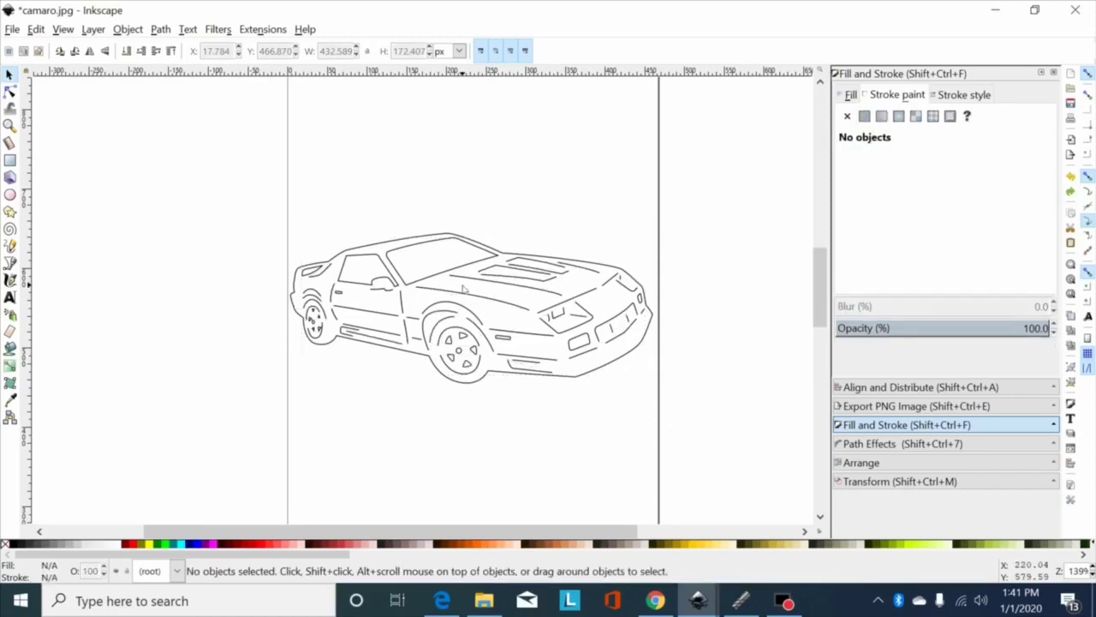
Combine all the traced car lines and shapes into one path and move it down about 20 px.
left_click_drag(714, 152, 204, 457)
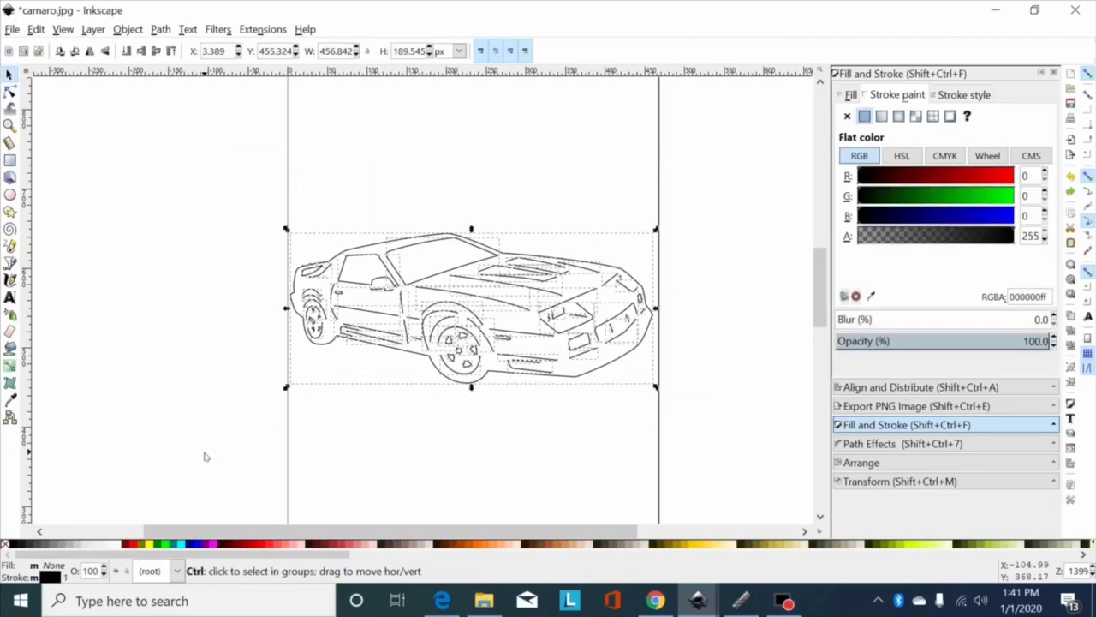
key("ctrl+k")
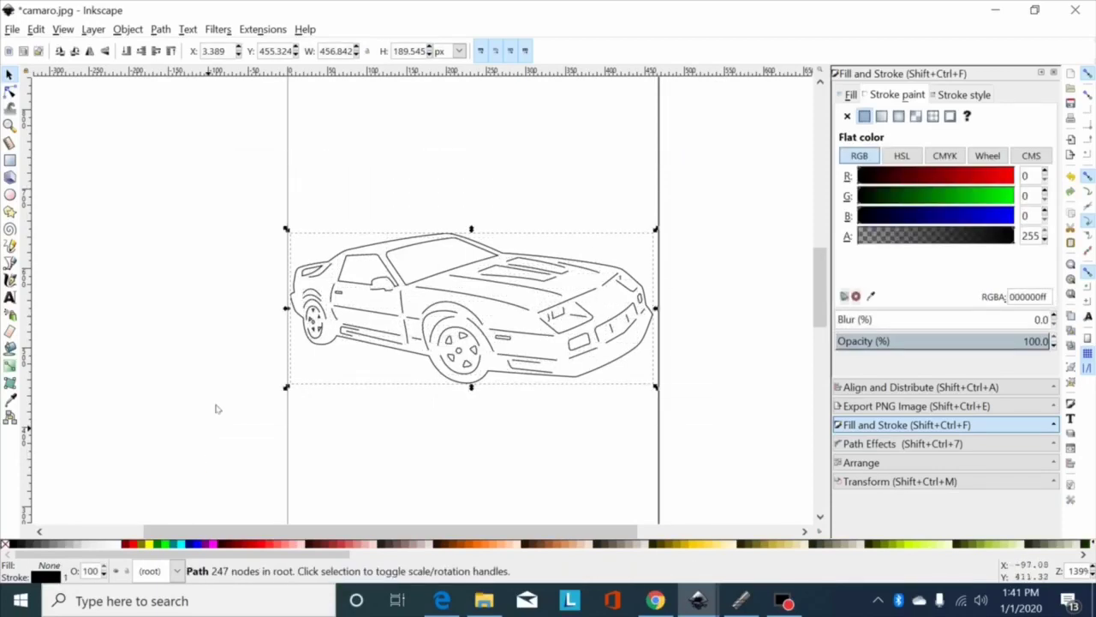
mouse_move(432, 297)
left_mouse_down()
mouse_move(190, 237)
mouse_move(417, 319)
mouse_move(434, 314)
left_mouse_up()
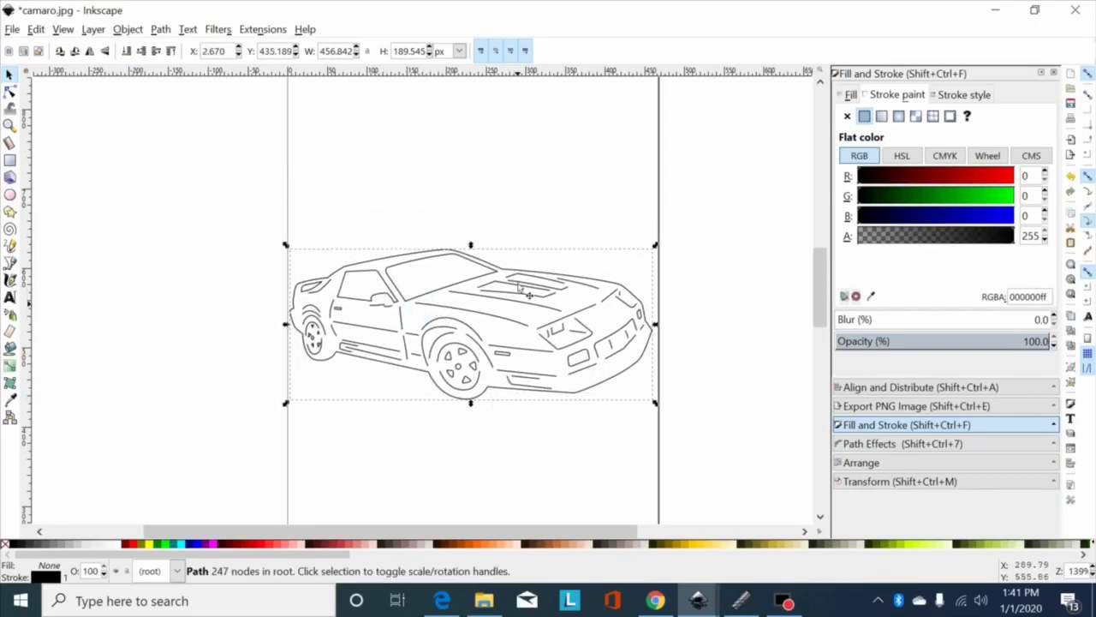